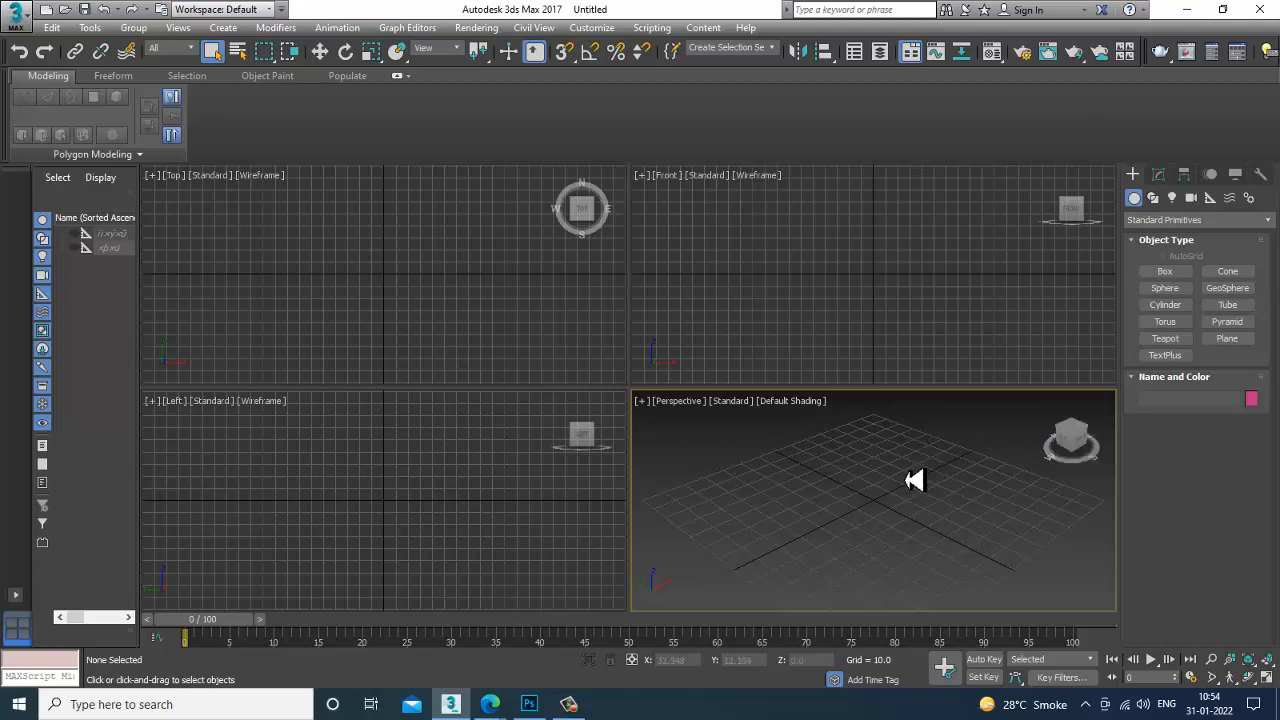
- Draw a large ground plane around the grid in the maximized Perspective view, and switch the geometry category to AEC Extended
key(alt+w)
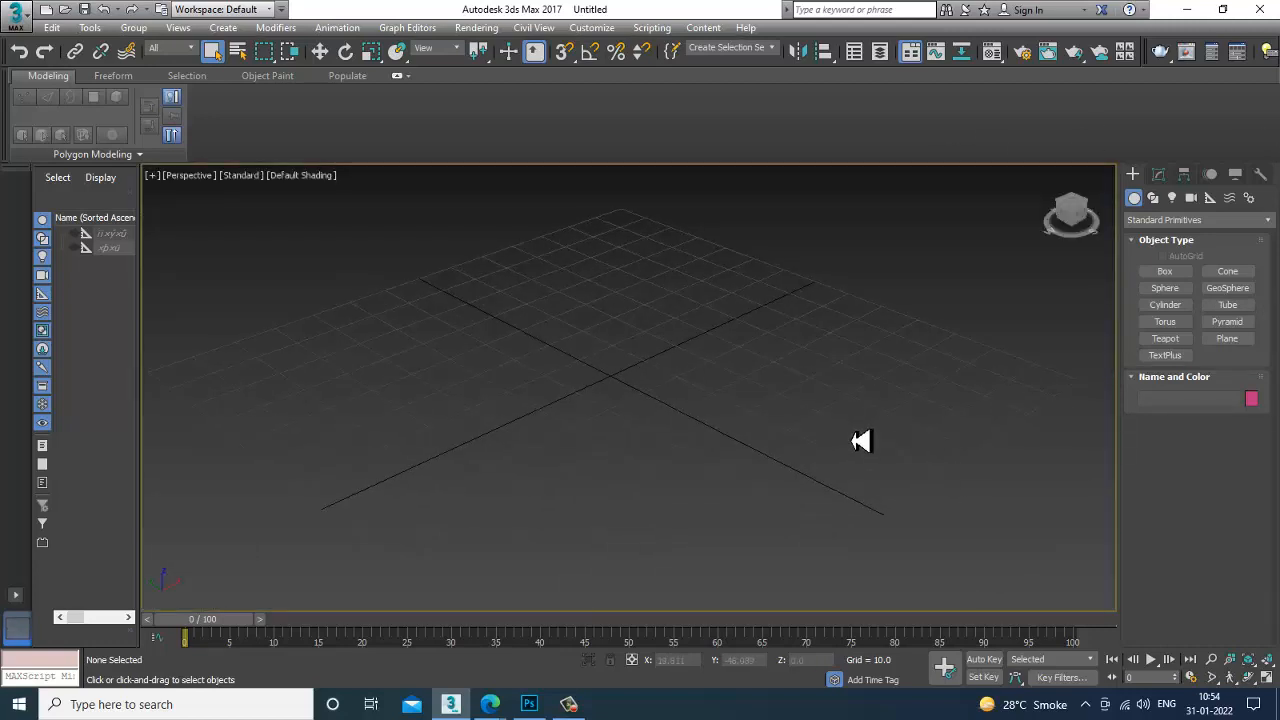
click(1228, 340)
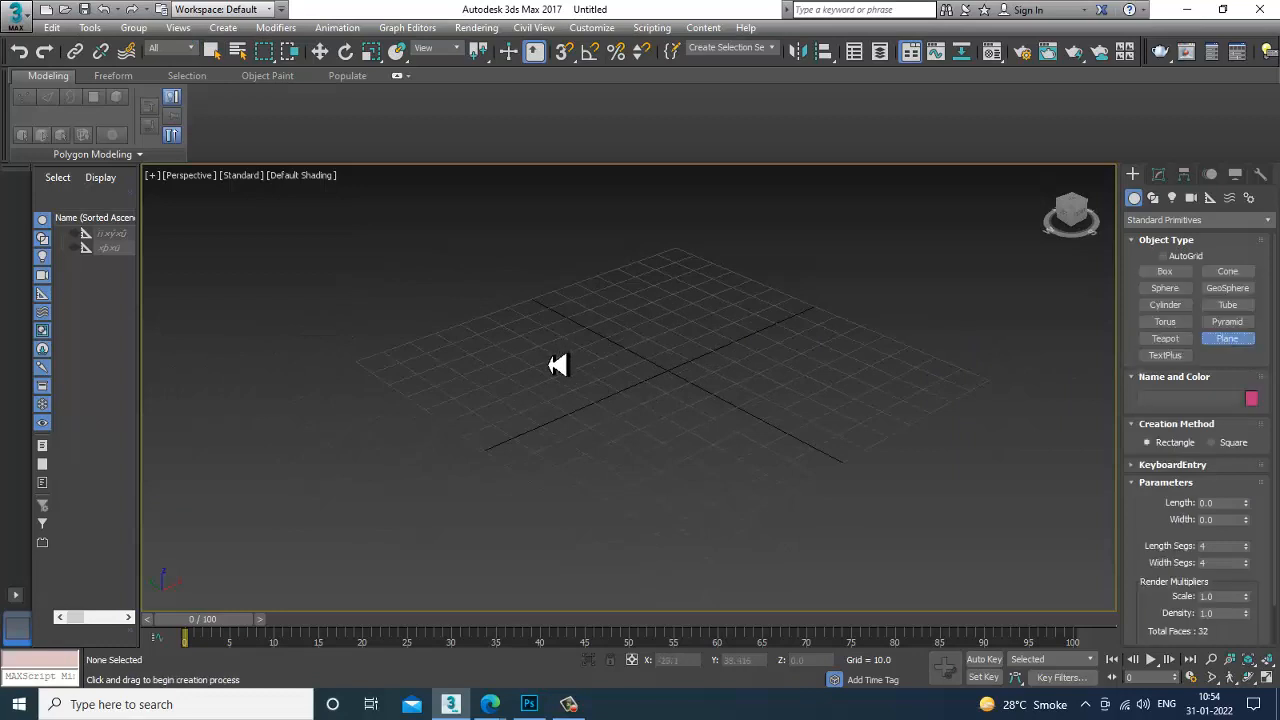
drag(626, 249, 584, 680)
right_click(774, 420)
alt+middle_drag(774, 420, 752, 442)
click(1190, 221)
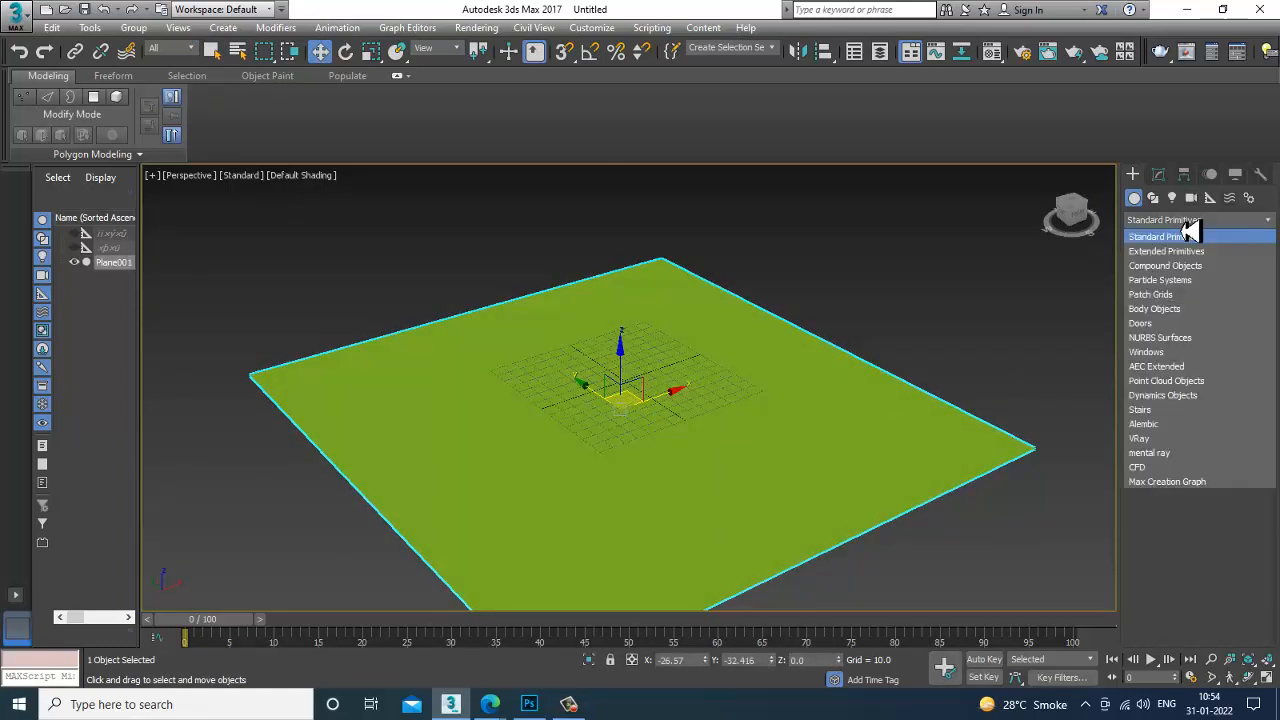
click(1226, 367)
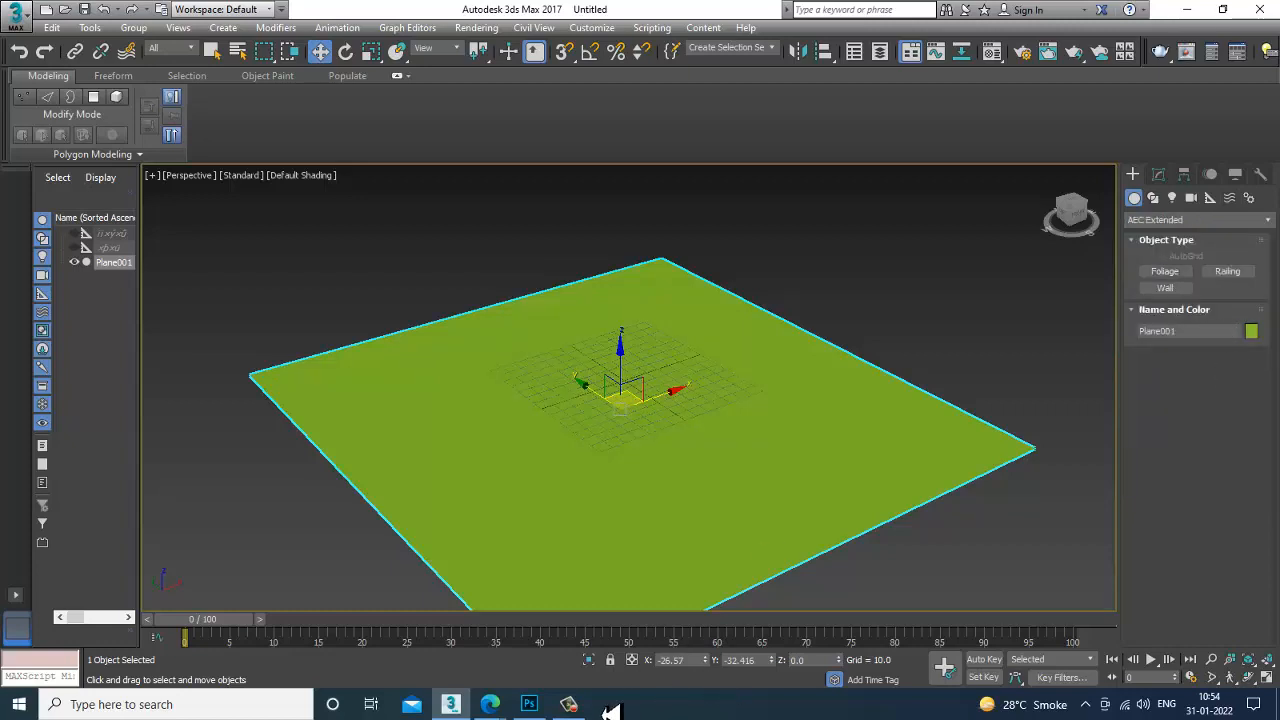
click(568, 704)
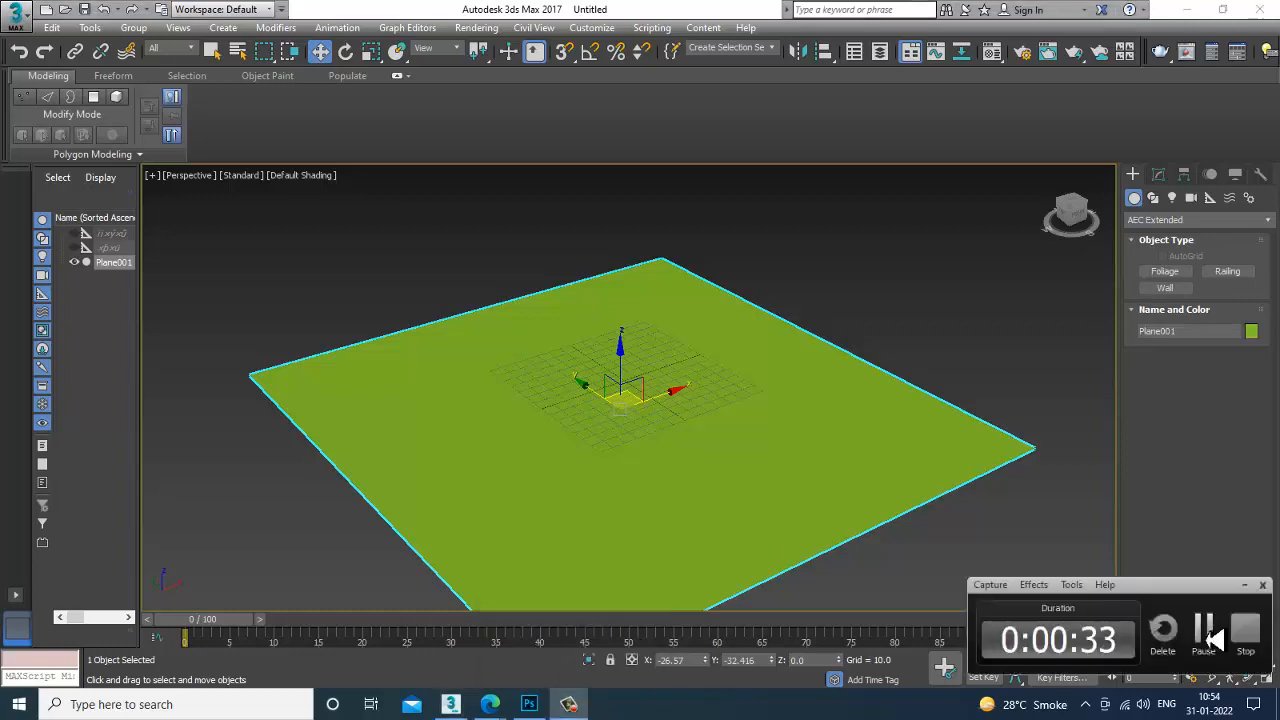
click(1208, 638)
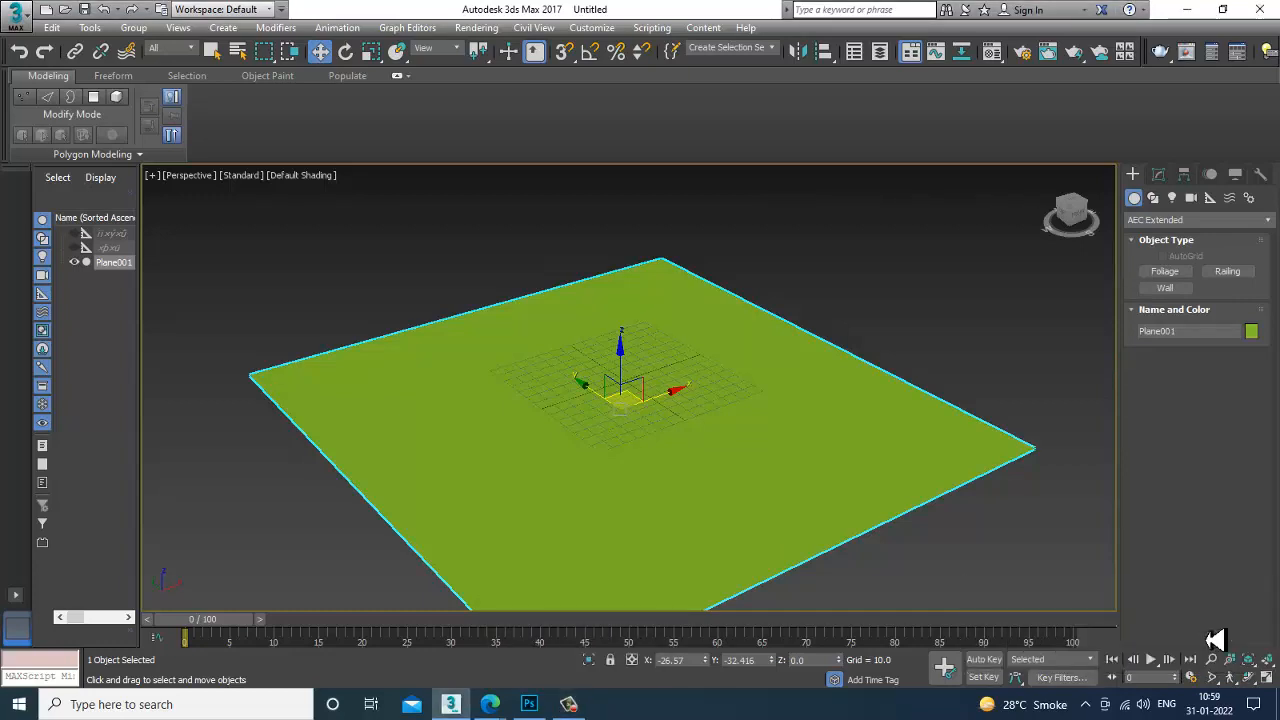
click(569, 704)
click(1110, 313)
click(1110, 313)
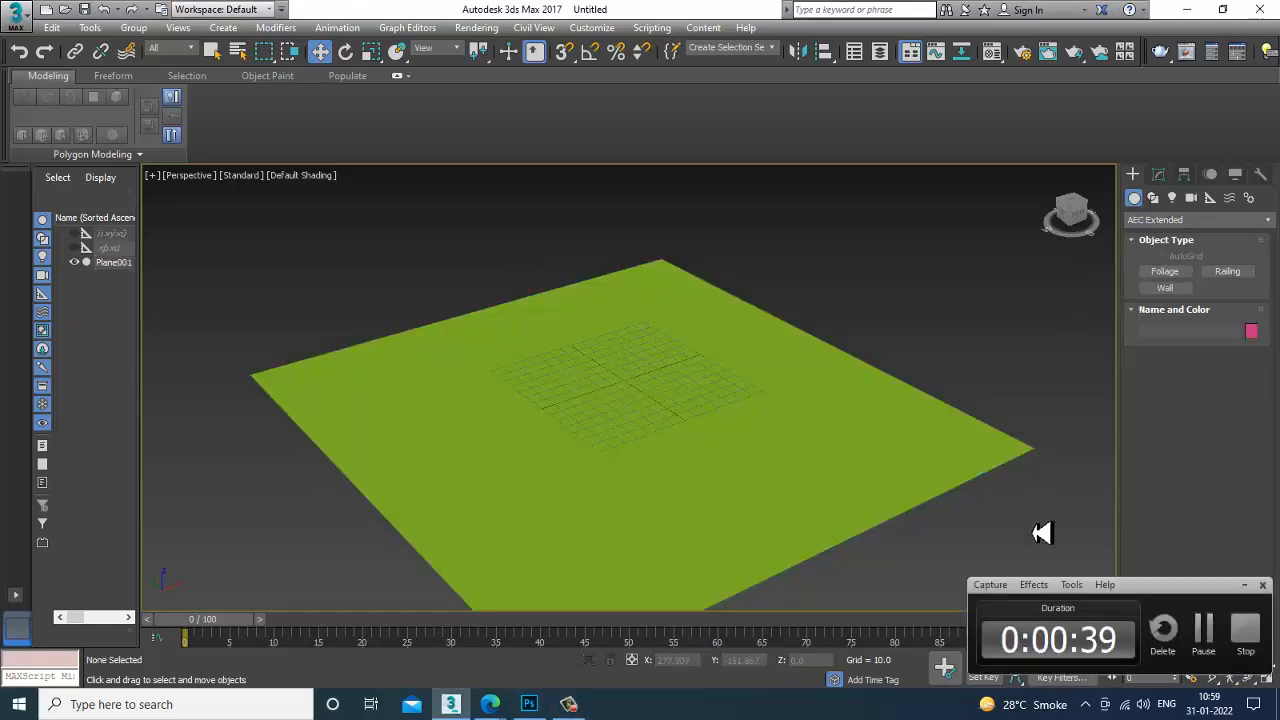
click(1250, 587)
- Place a Banyan tree foliage object near the edge of the ground plane
click(1170, 220)
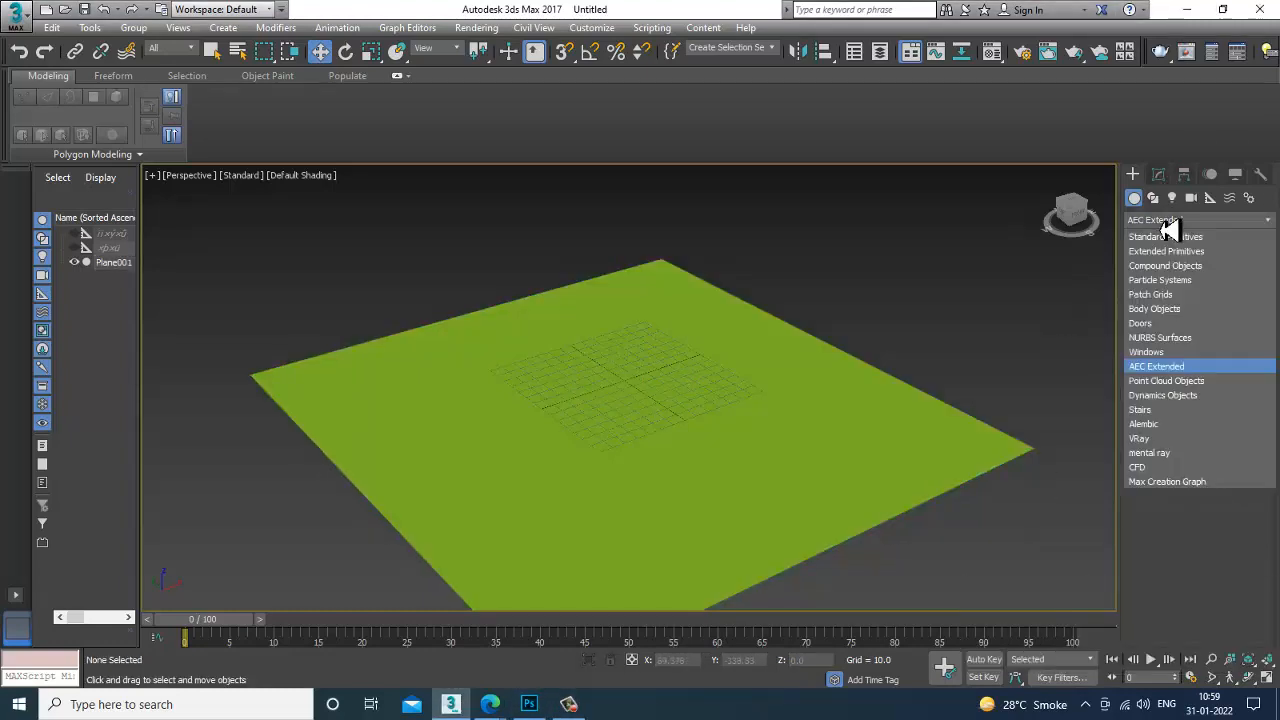
click(1178, 367)
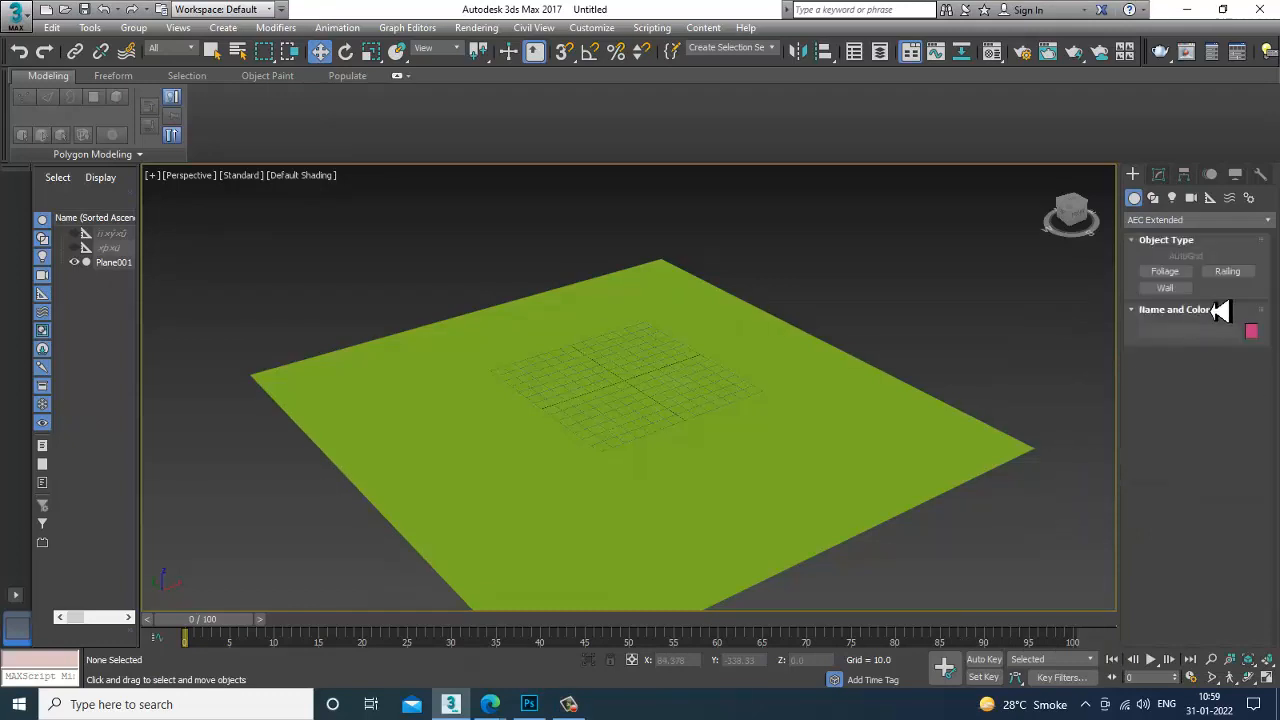
click(1168, 274)
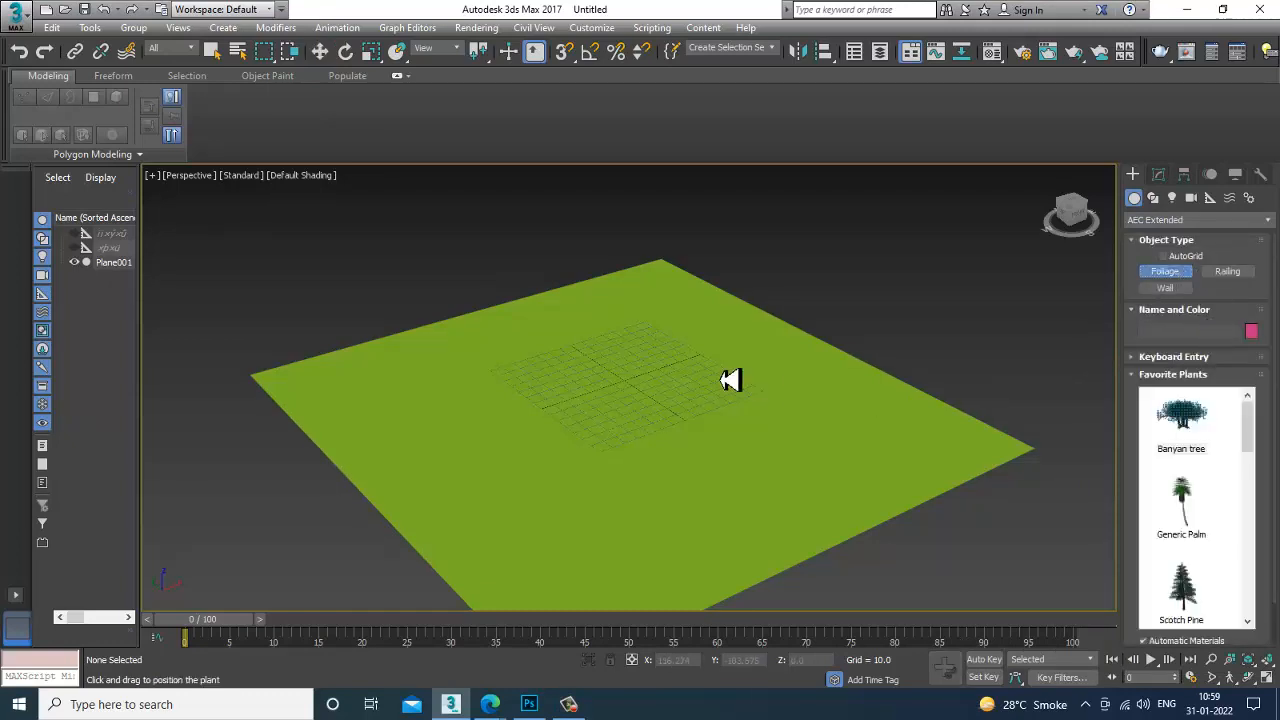
alt+middle_drag(734, 380, 700, 414)
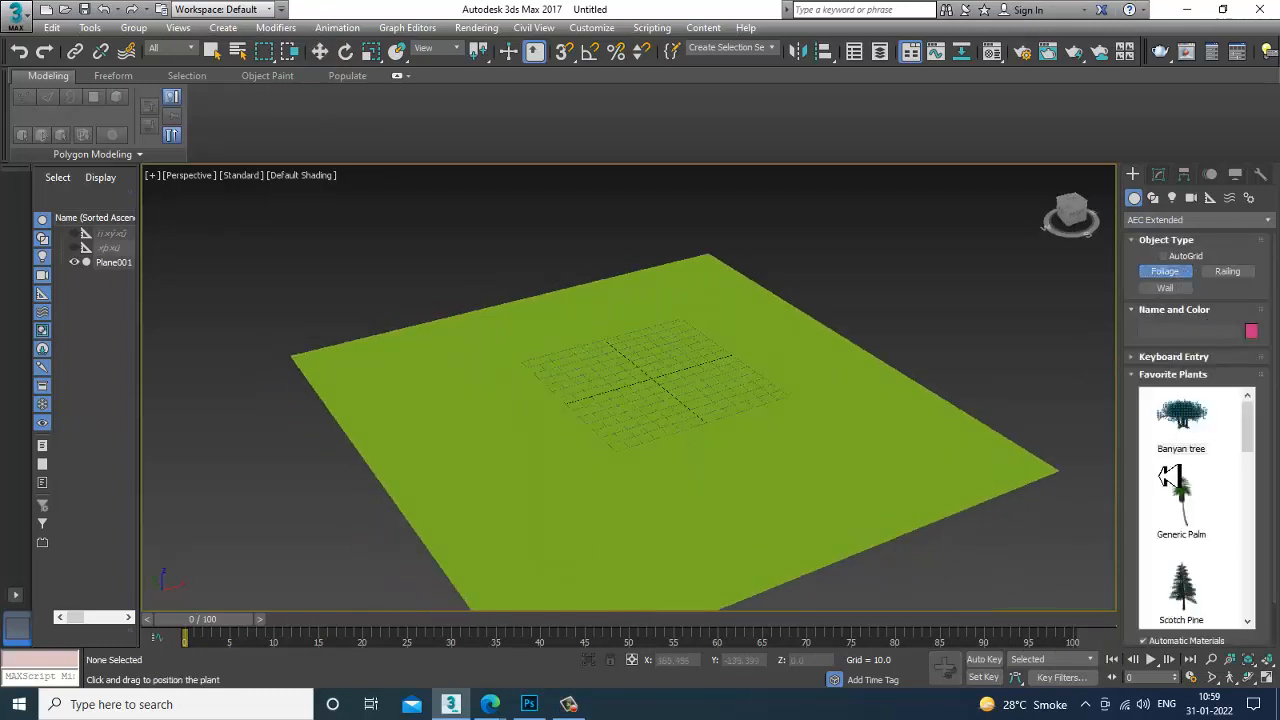
click(426, 457)
scroll(428, 455, down, 4)
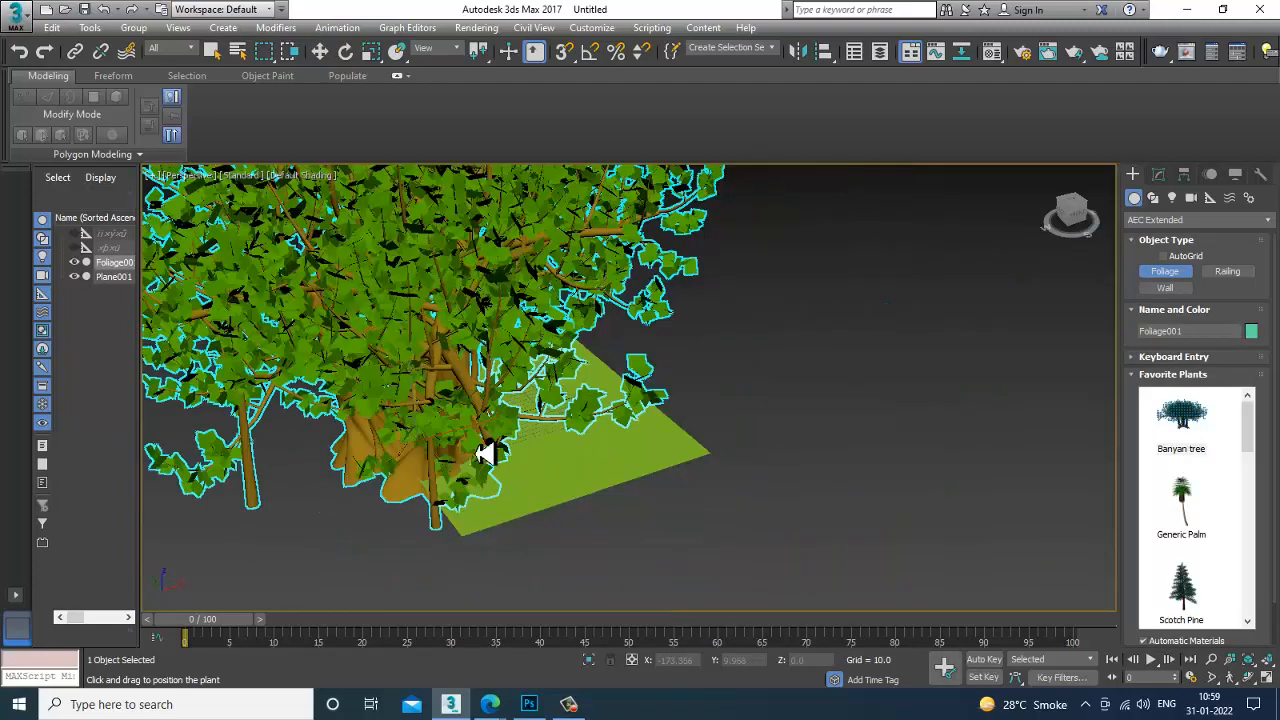
alt+middle_drag(486, 454, 760, 490)
key(w)
- Set the banyan tree's height to 116.1, density to 0.8, pruning to 0.6 and seed to 15202098
click(1159, 176)
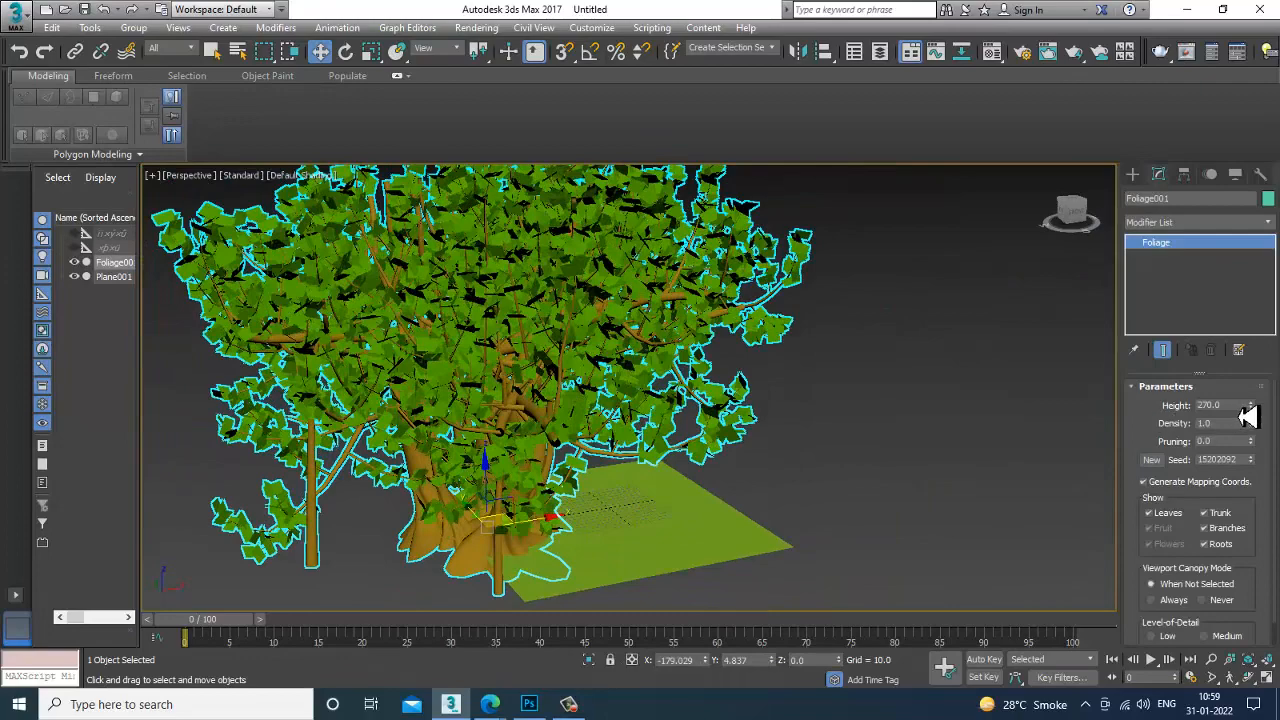
drag(1252, 410, 1258, 466)
scroll(776, 490, up, 5)
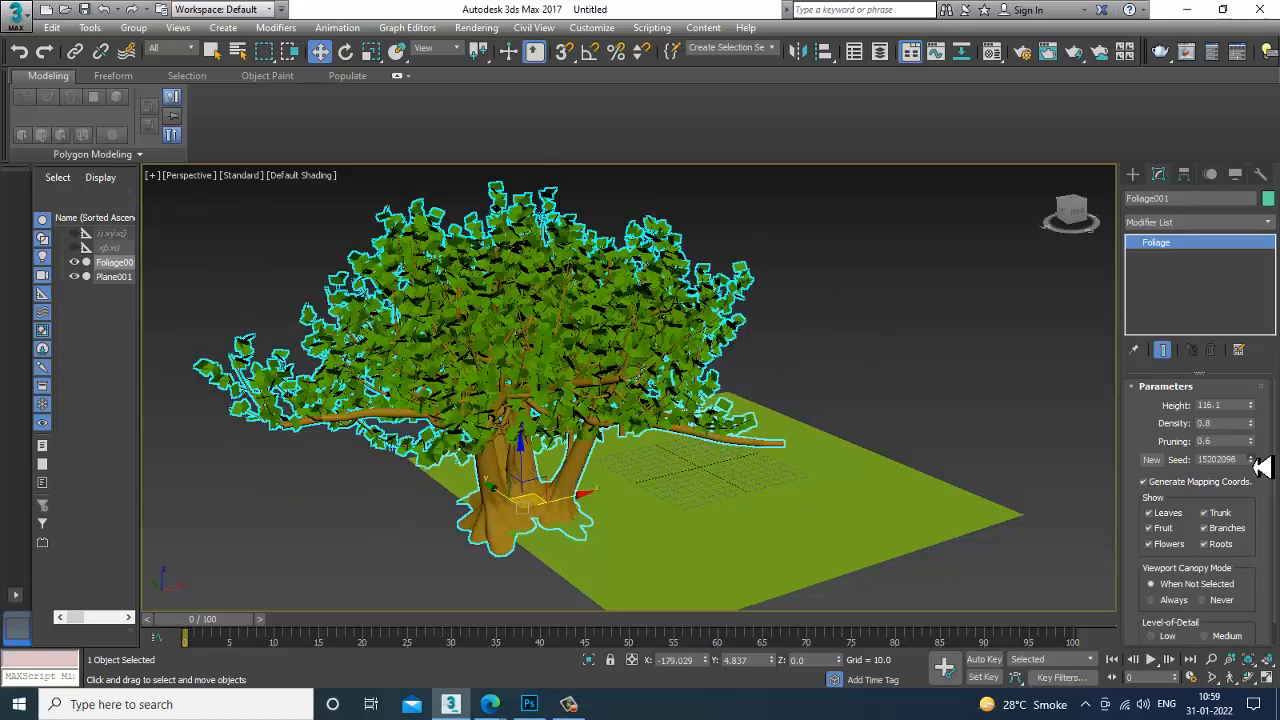
- Toggle the display of the banyan tree's leaves and branches off and back on
click(1159, 521)
click(1159, 521)
click(1159, 521)
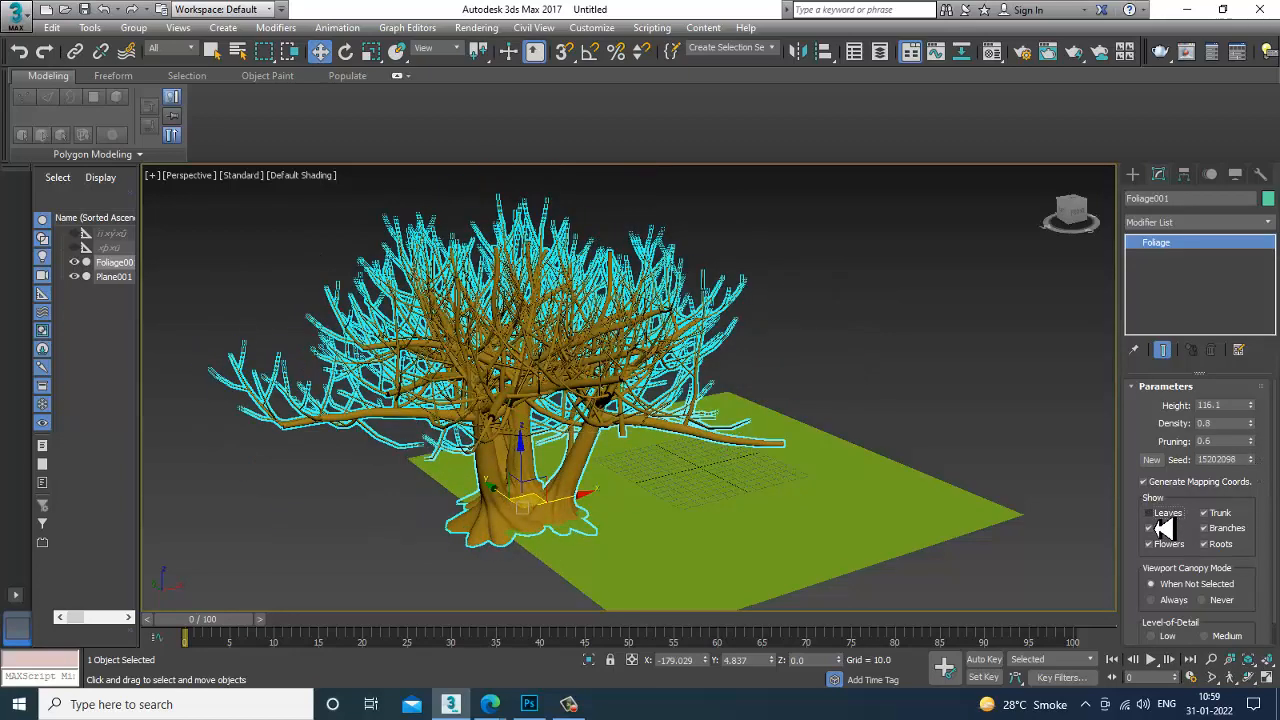
click(1159, 521)
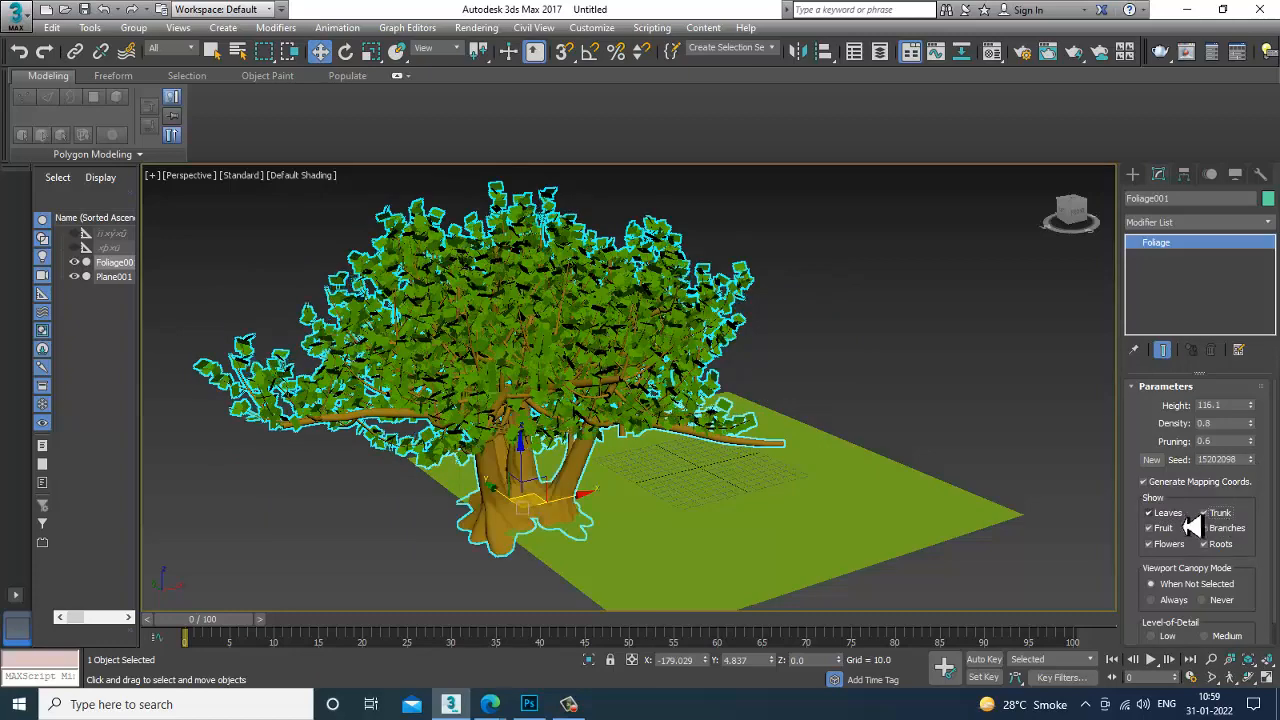
click(1170, 514)
click(1208, 528)
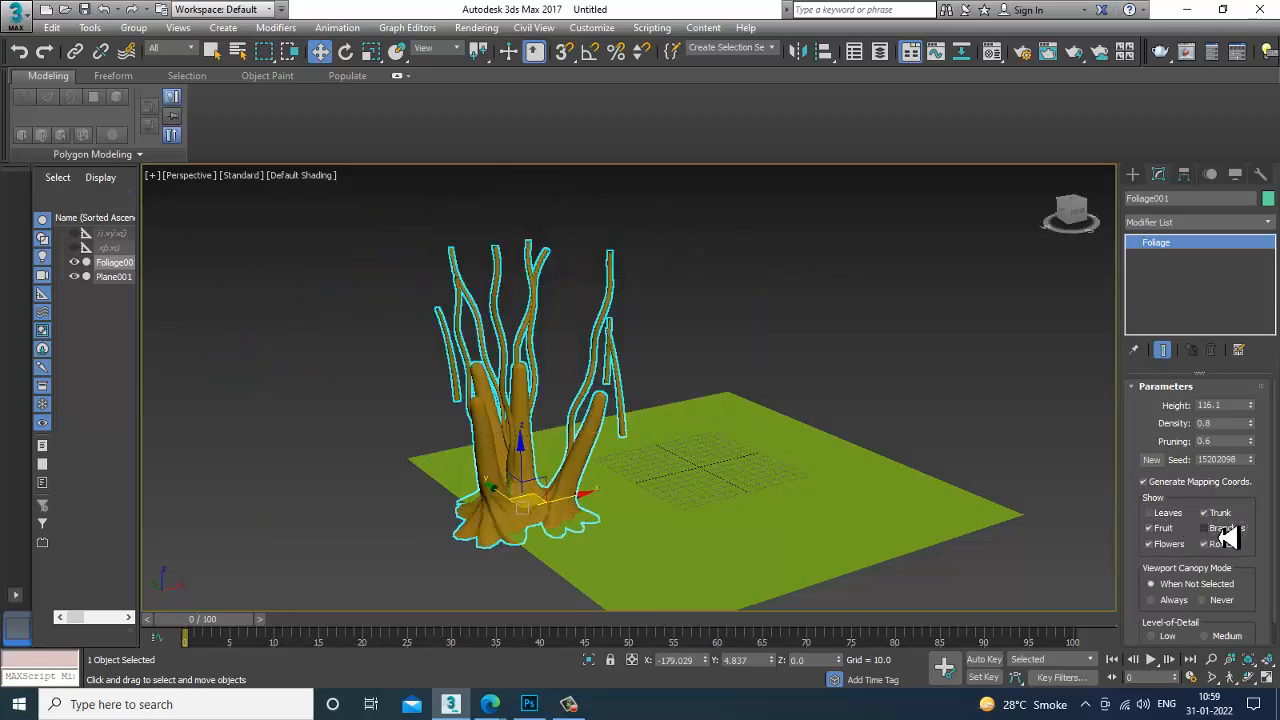
click(1205, 528)
click(1166, 514)
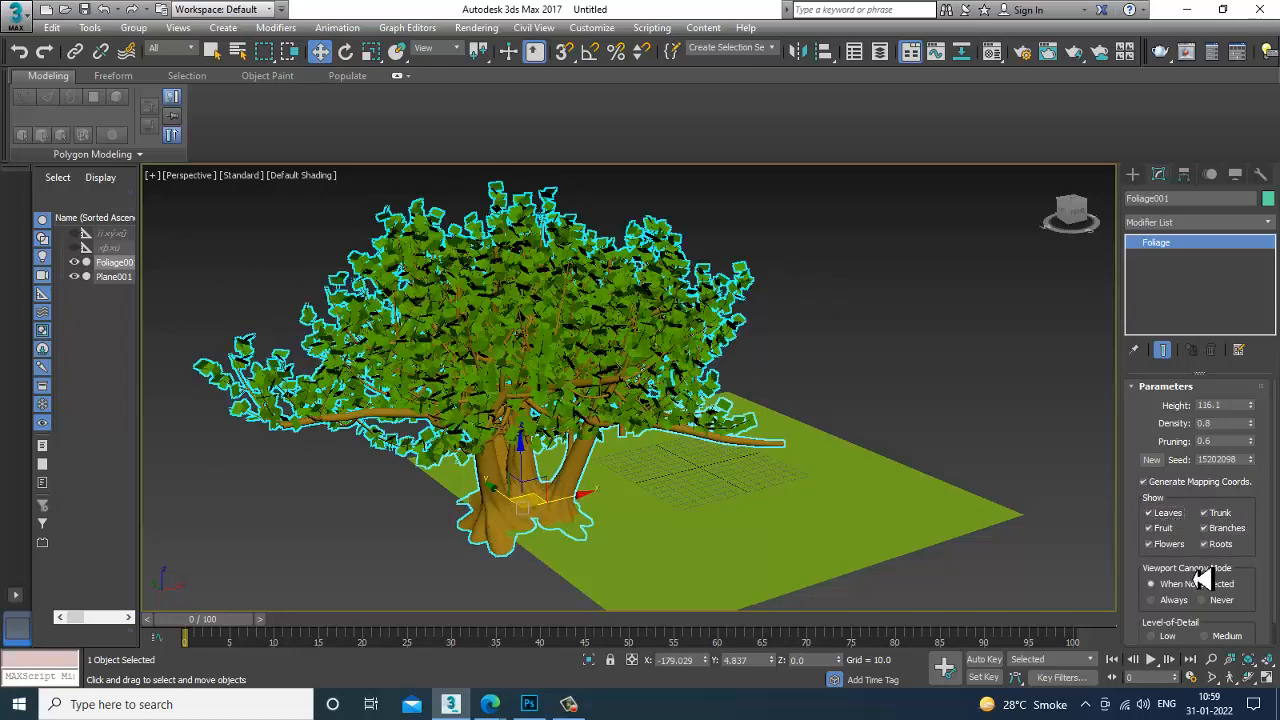
- Try the viewport canopy modes Always, Never and When Not Selected on the banyan tree, comparing it selected and deselected
alt+middle_drag(806, 514, 802, 507)
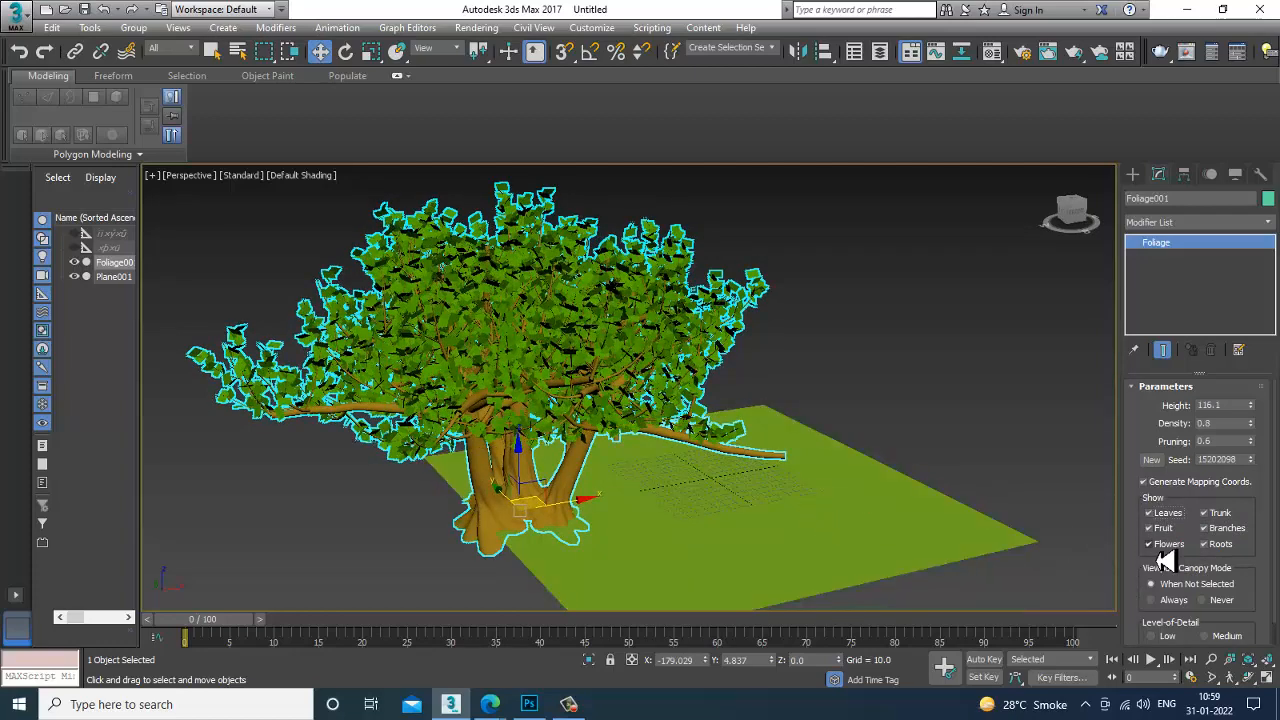
scroll(1145, 603, down, 1)
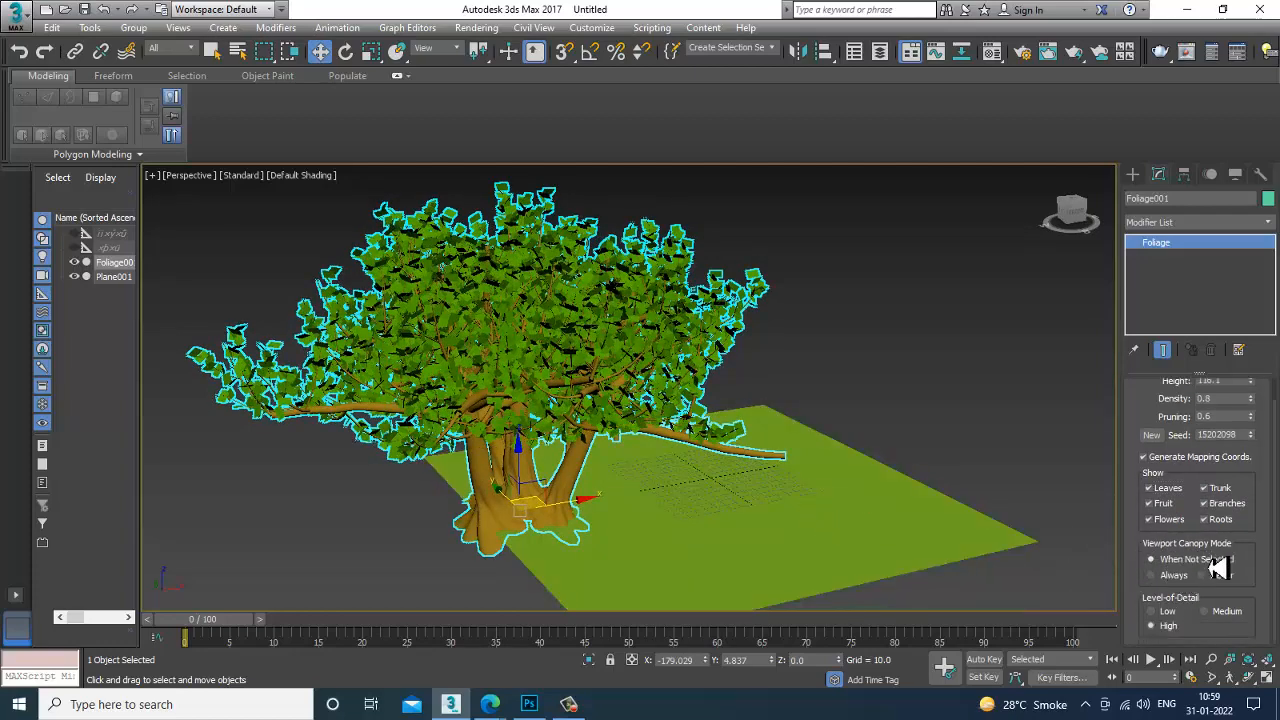
click(1166, 575)
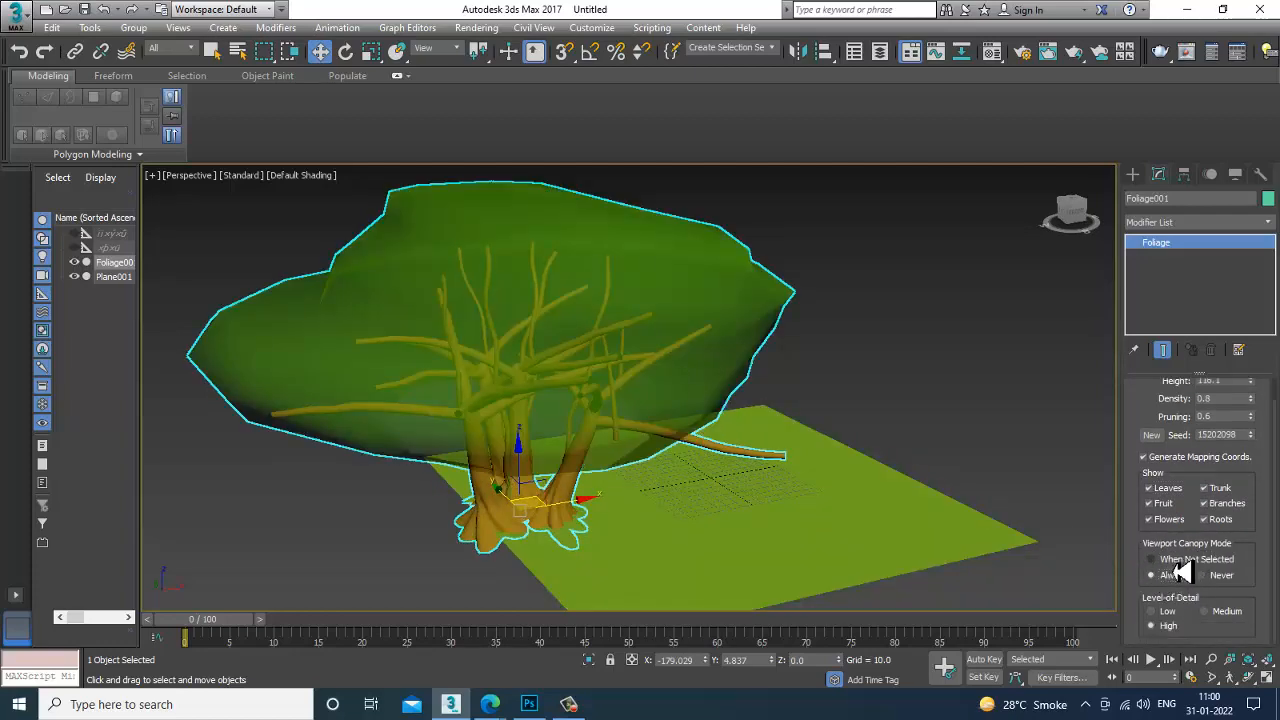
click(1218, 576)
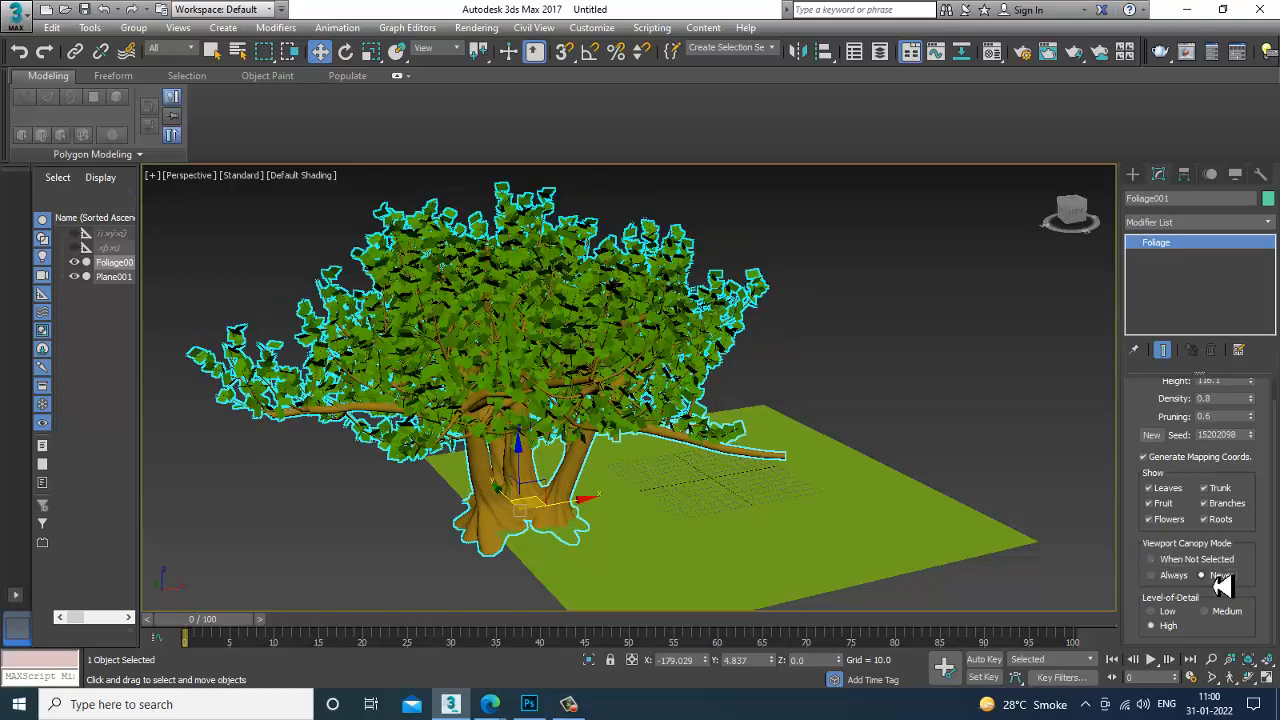
click(1172, 576)
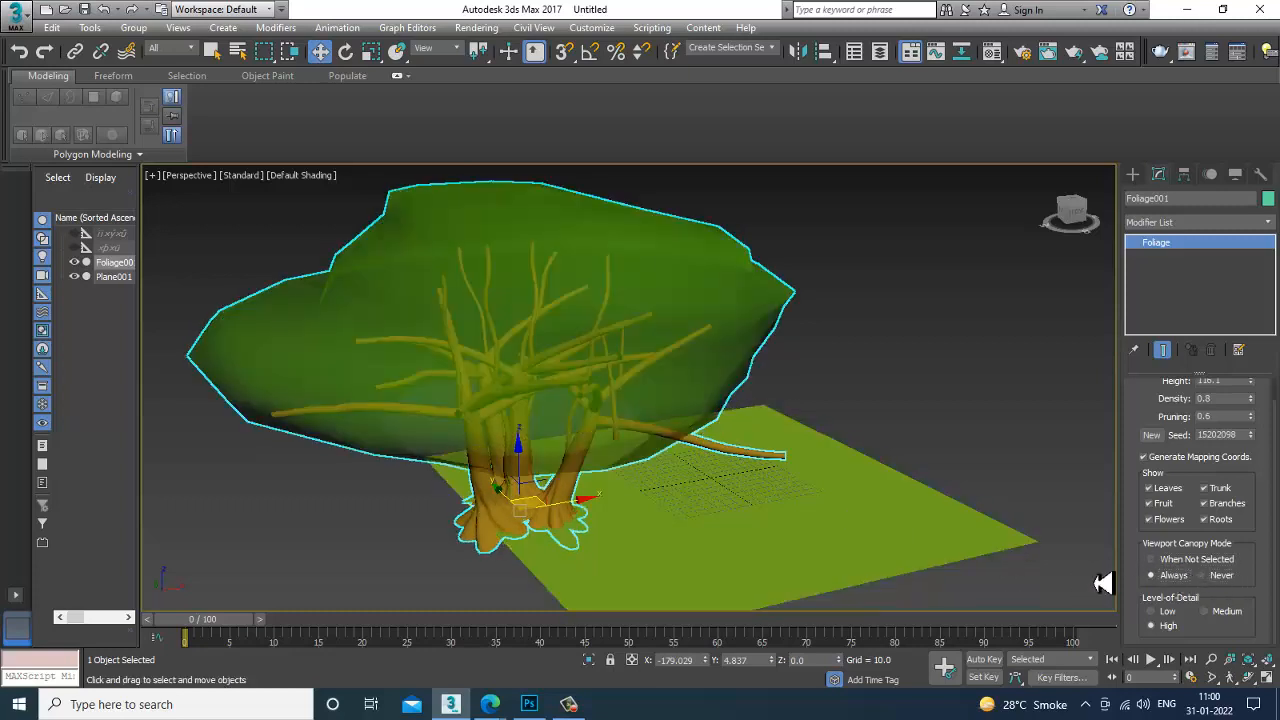
click(1178, 560)
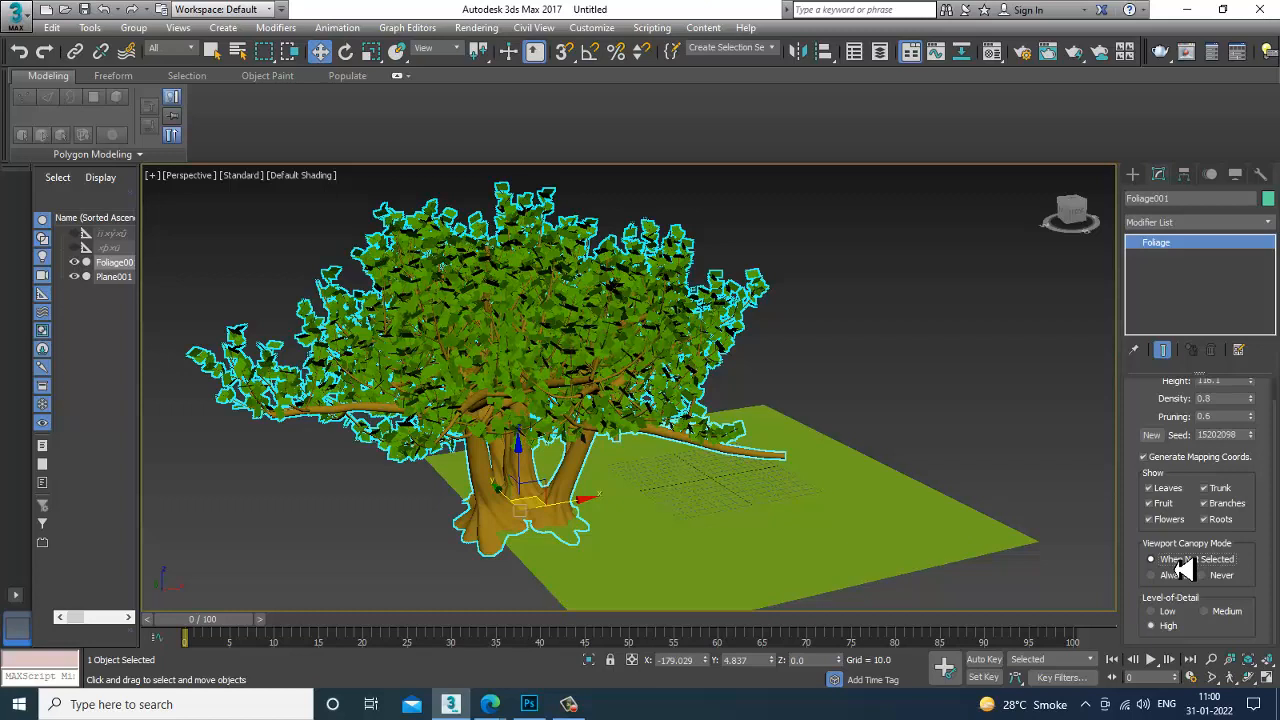
click(894, 414)
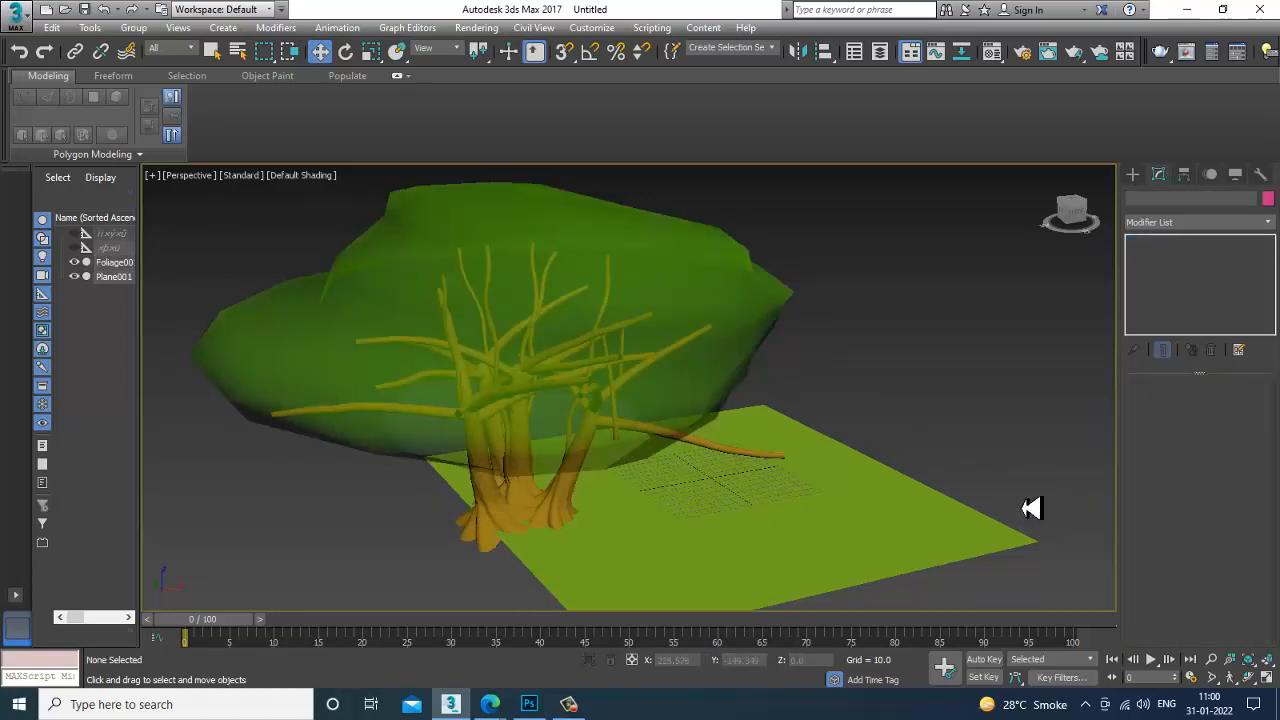
click(677, 377)
- Set the banyan tree's viewport canopy mode to Never
click(1160, 602)
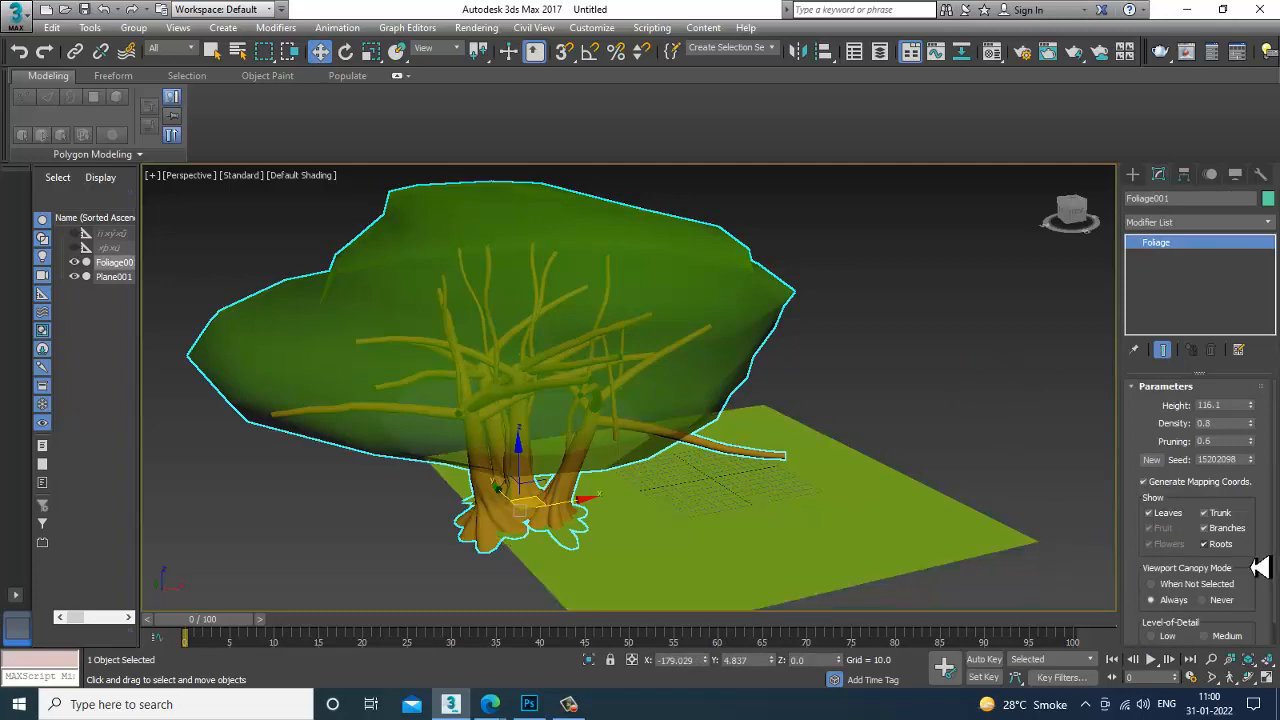
click(1222, 600)
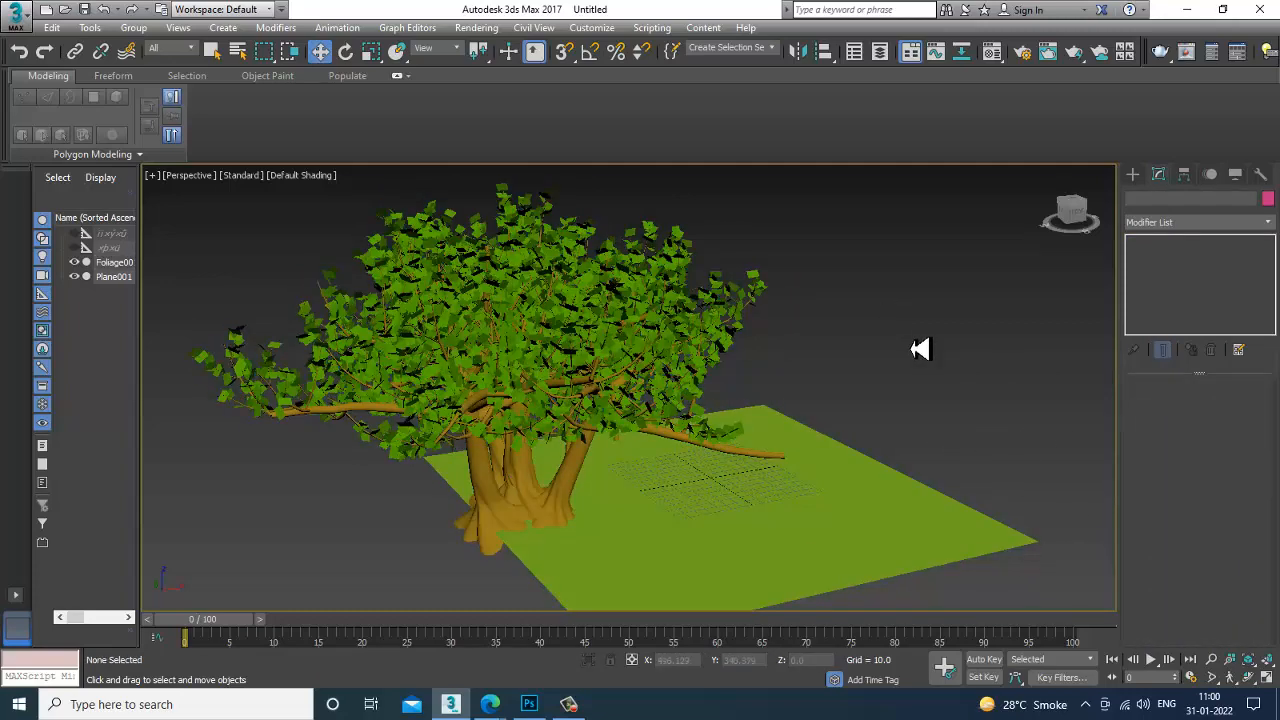
alt+middle_drag(592, 354, 645, 370)
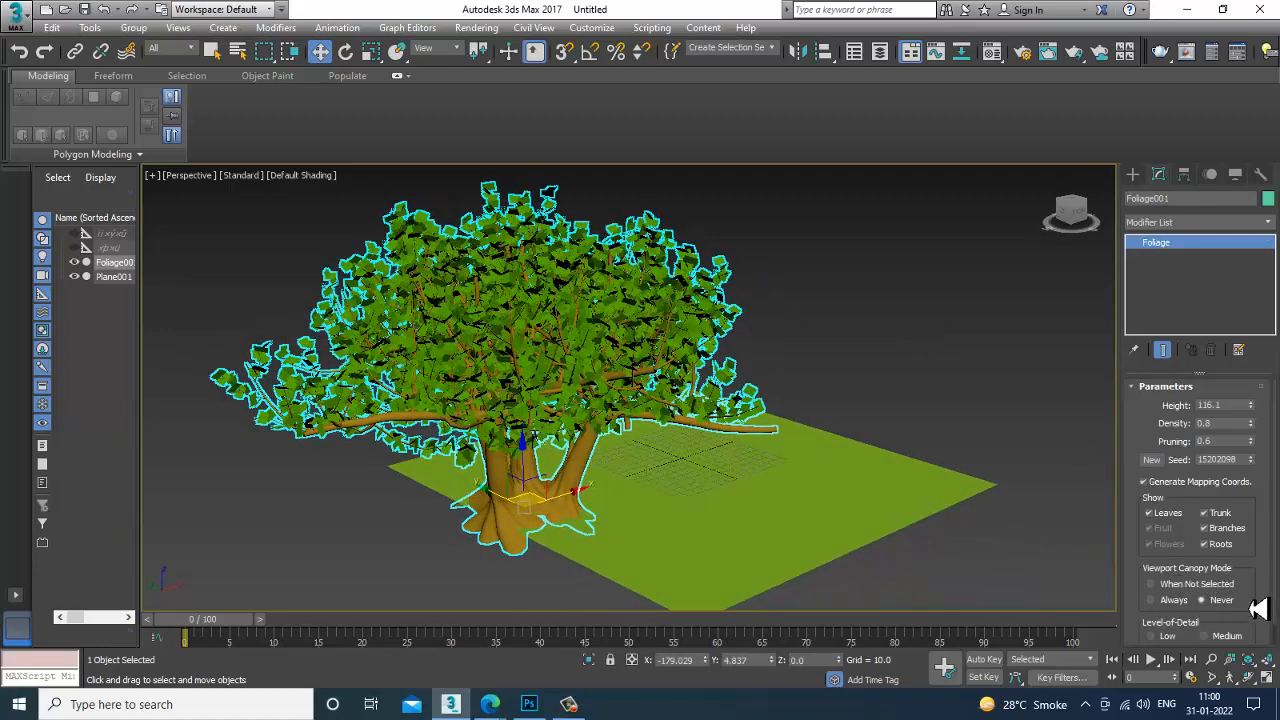
- Try lower levels of detail on the banyan tree and return it to High
drag(1250, 604, 1250, 505)
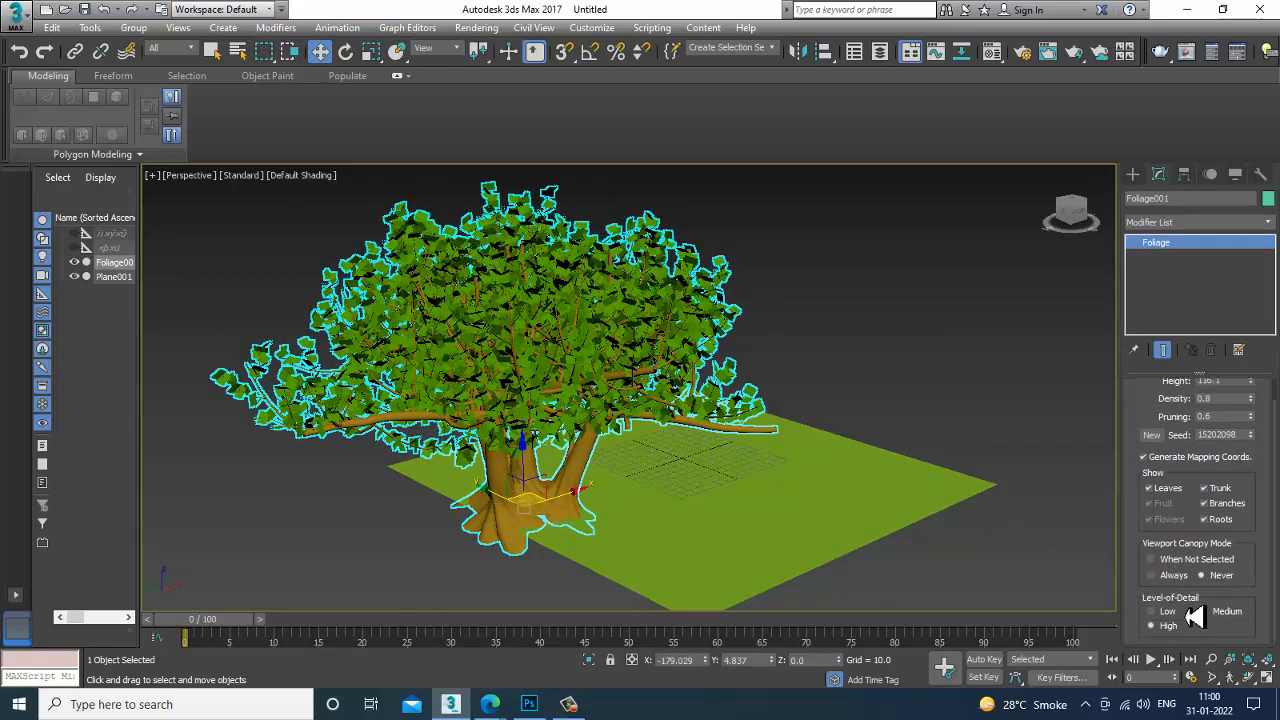
click(1163, 614)
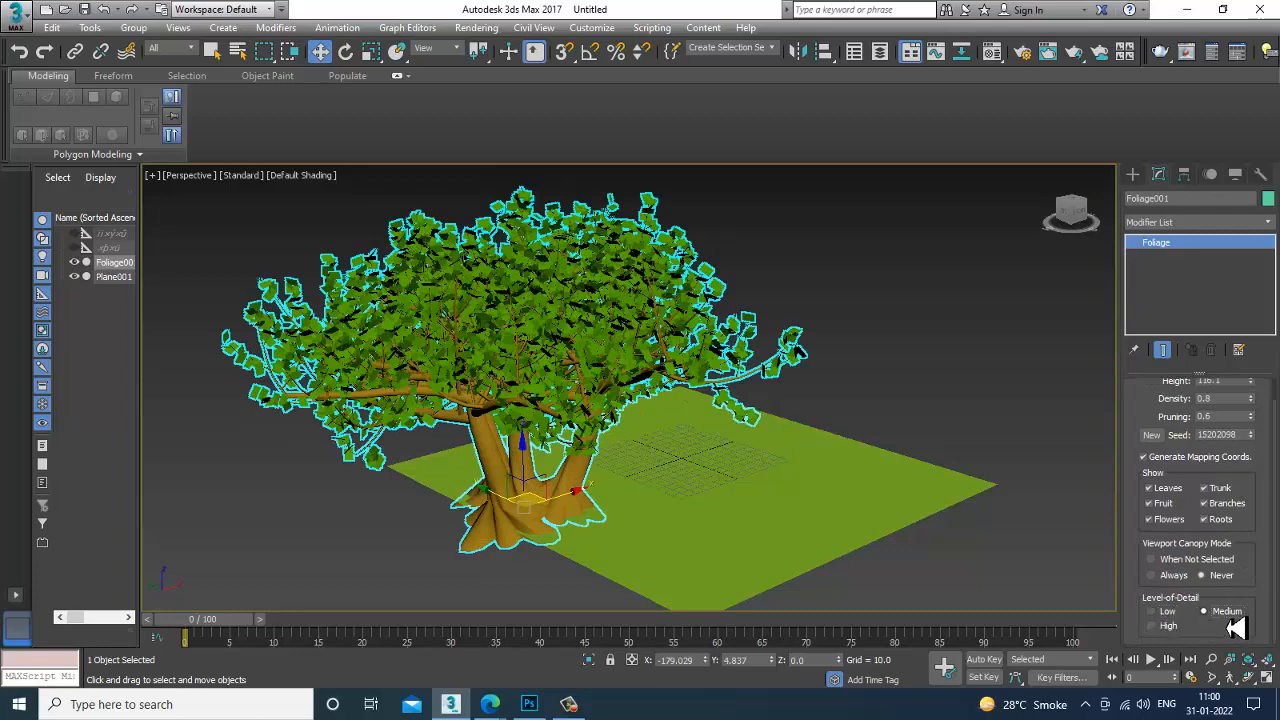
click(1163, 626)
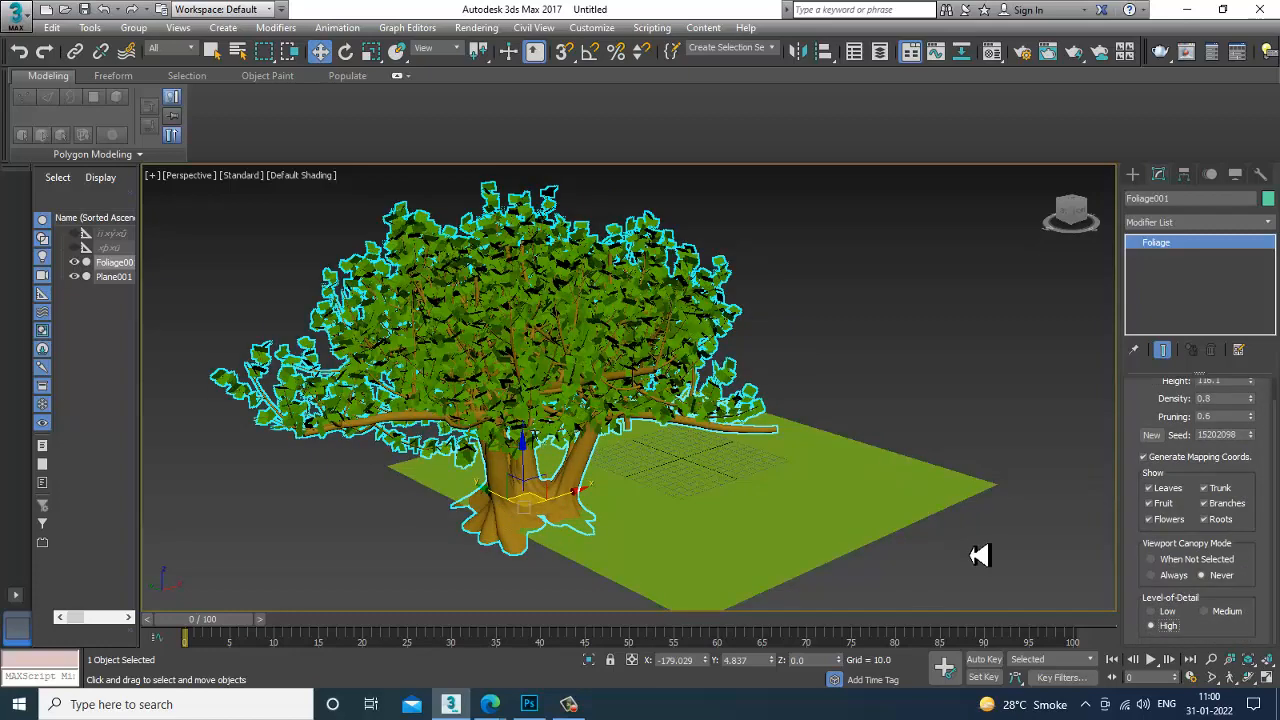
- Scale the banyan tree down uniformly to about half its size
key(r)
drag(526, 516, 588, 604)
key(w)
- Place a Generic Palm on the ground plane behind the banyan tree and open its parameters
click(1132, 174)
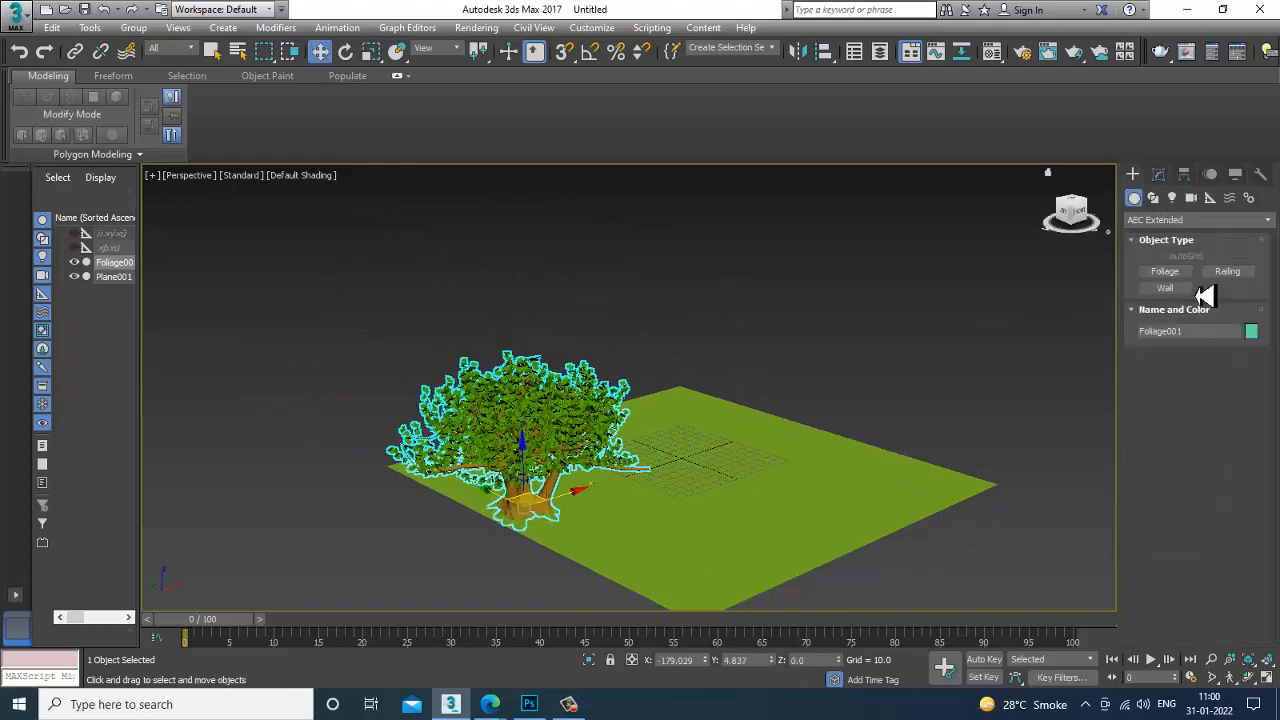
click(1166, 273)
click(1181, 505)
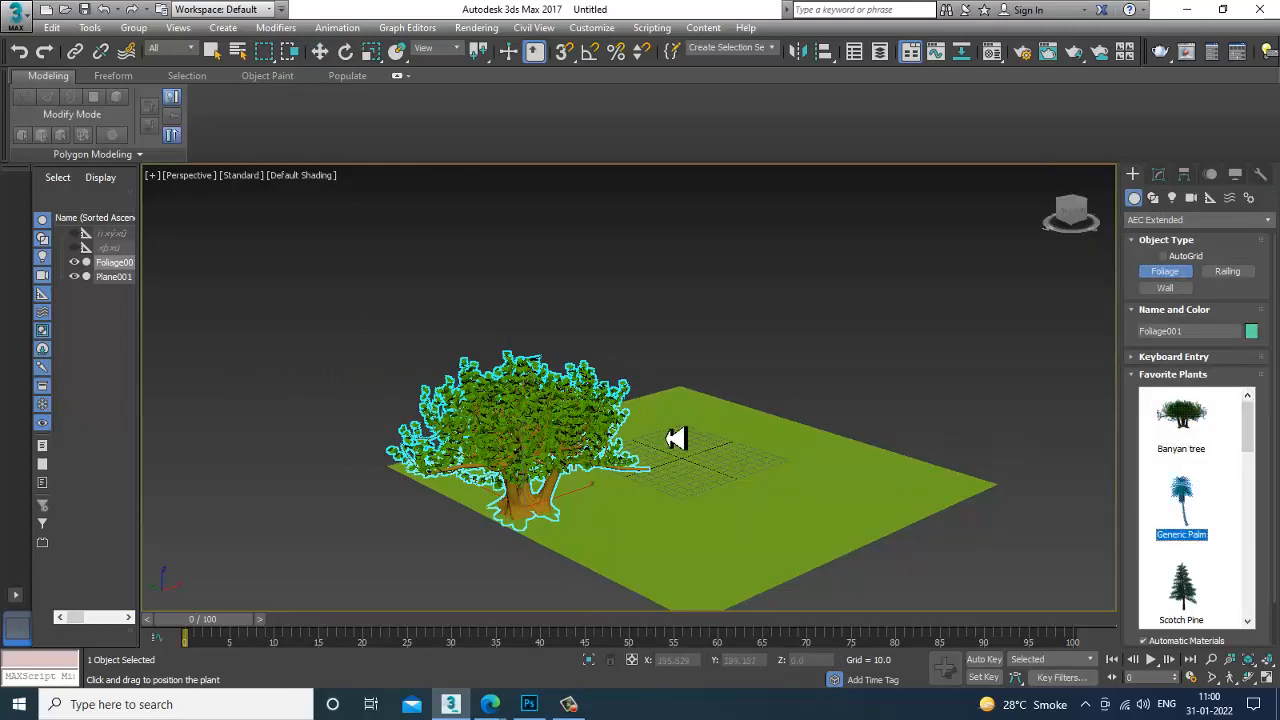
click(660, 438)
alt+middle_drag(662, 438, 743, 428)
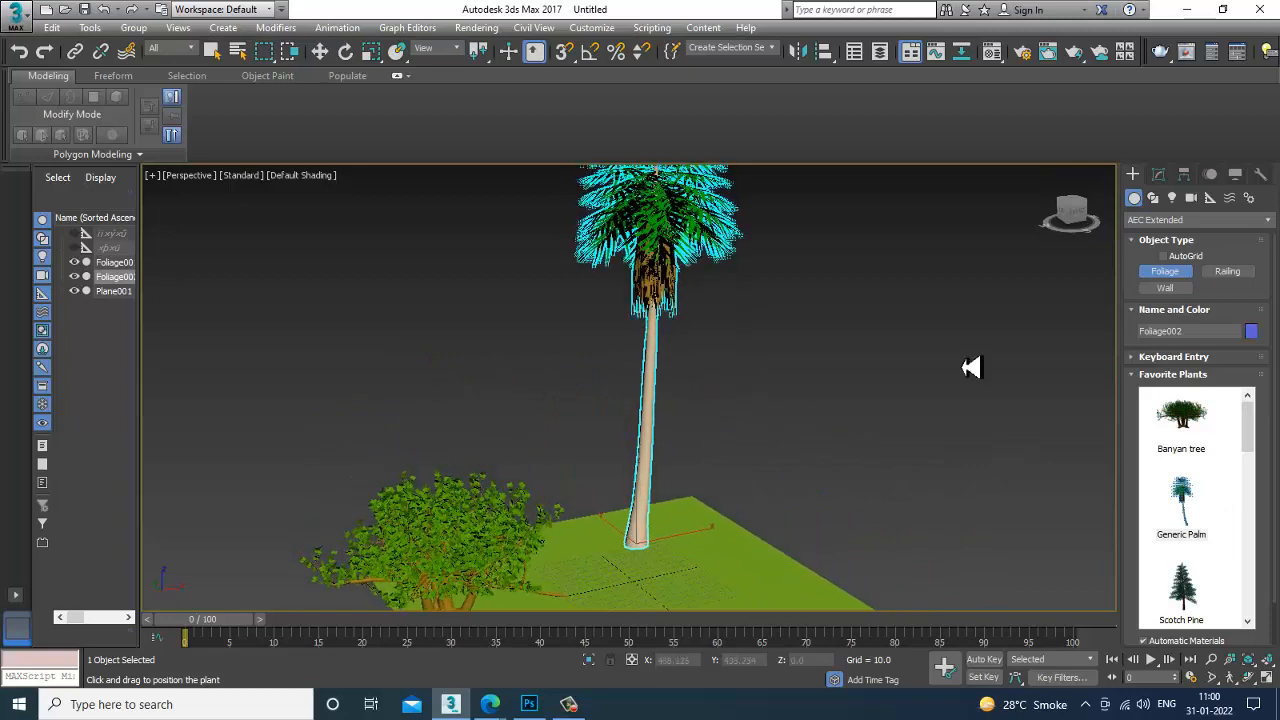
click(1158, 174)
scroll(1172, 533, up, 1)
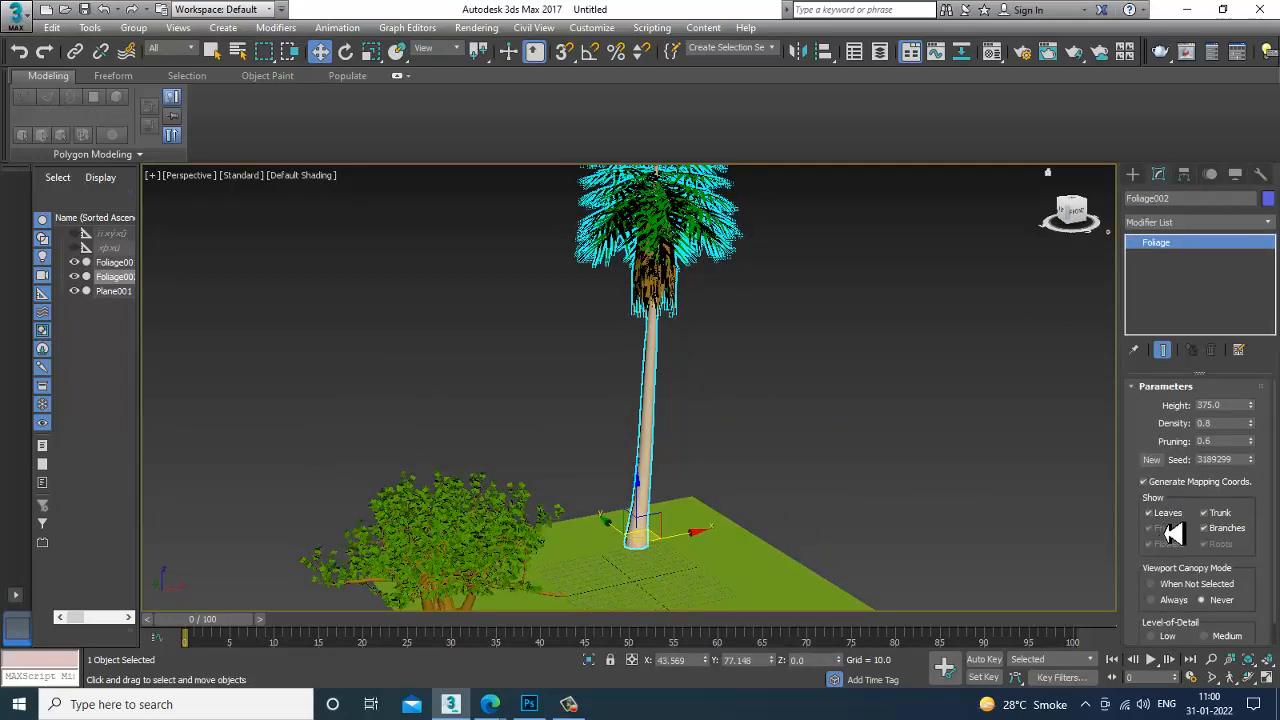
- Set the Generic Palm's height to 153.75 and its density to 0.2
drag(1258, 418, 1268, 460)
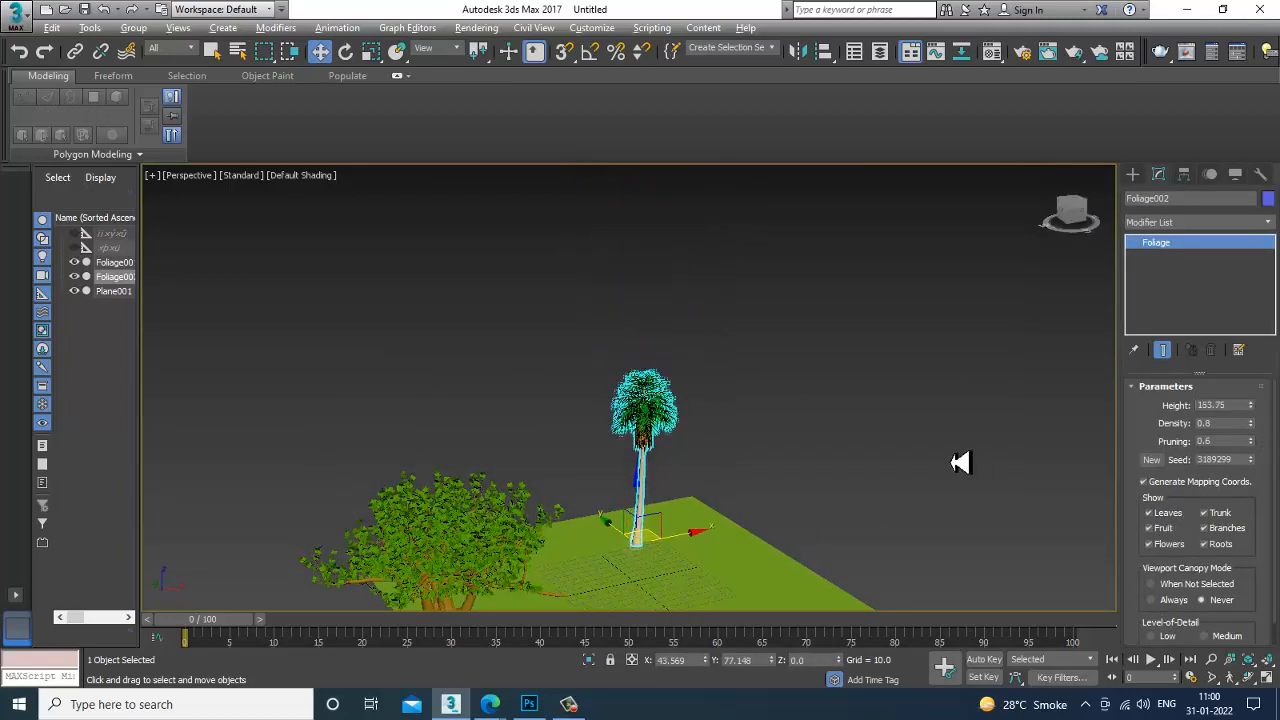
scroll(735, 456, up, 4)
middle_drag(735, 456, 816, 395)
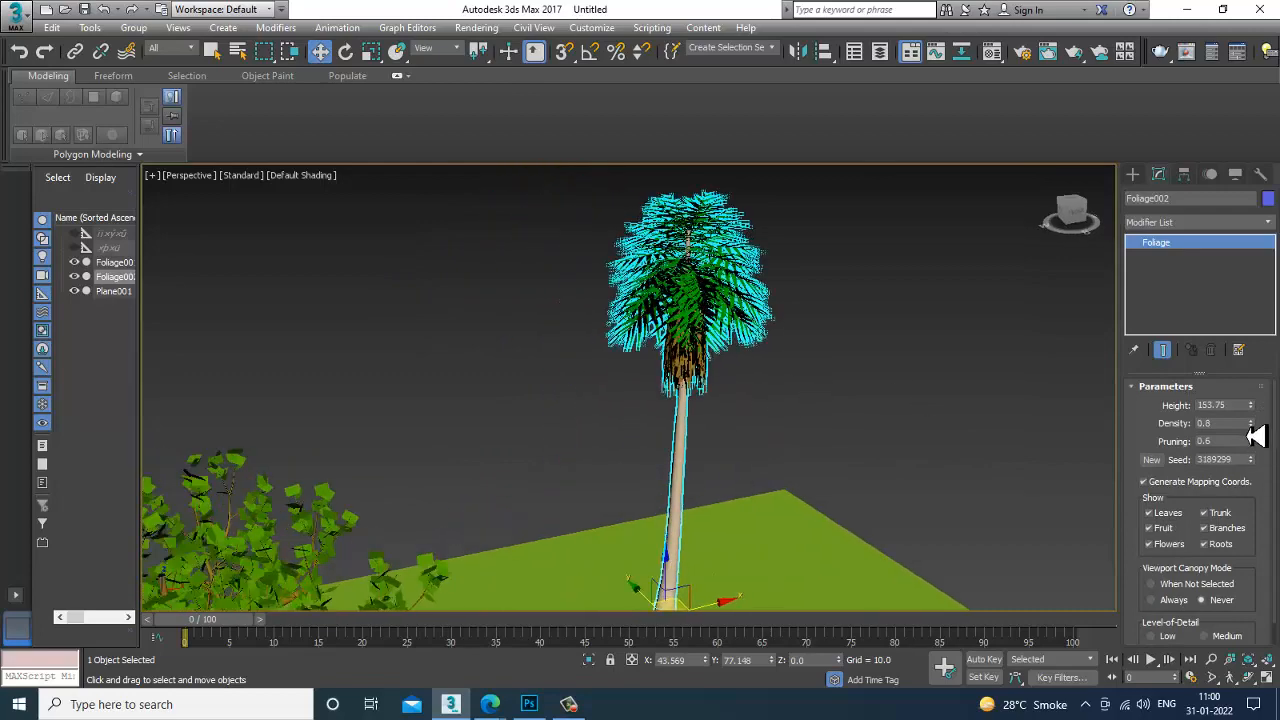
drag(1256, 433, 1266, 443)
click(990, 410)
click(690, 250)
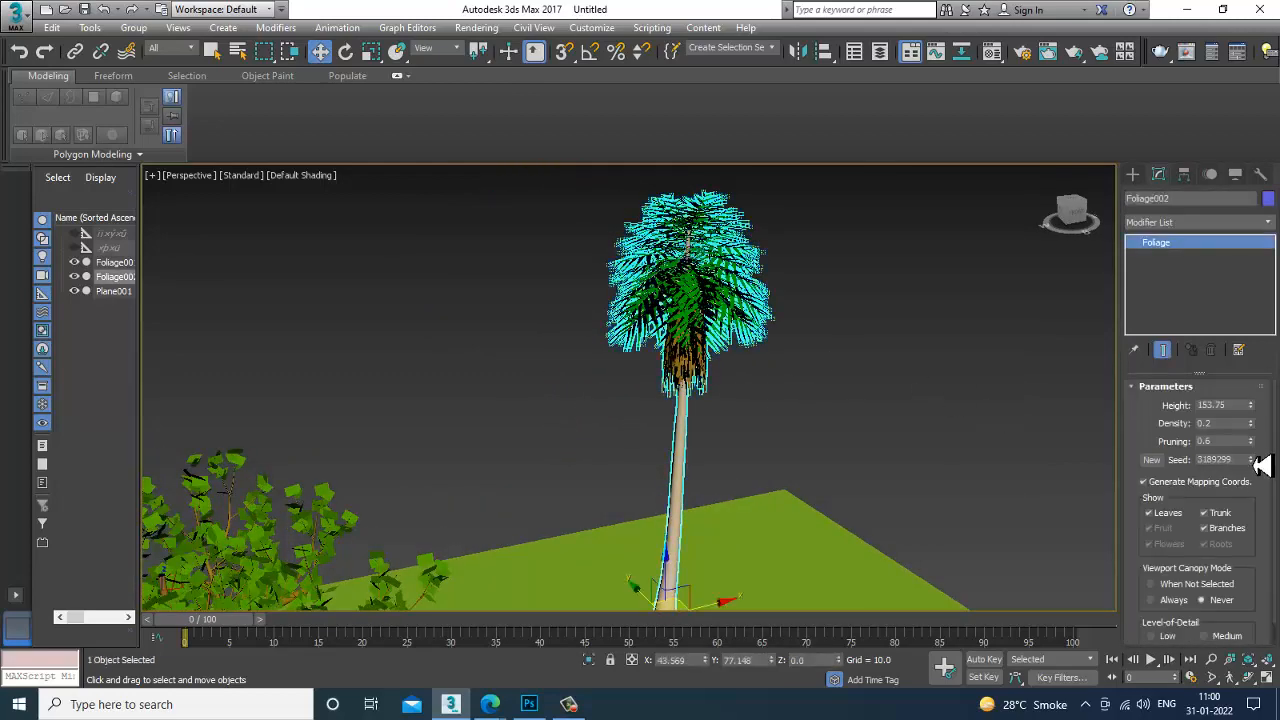
- Set the palm's pruning to -0.1 and its seed to 3189304
mouse_move(1262, 452)
mouse_down()
mouse_move(1266, 420)
mouse_move(1268, 467)
mouse_up()
click(1250, 456)
click(1250, 456)
click(1250, 456)
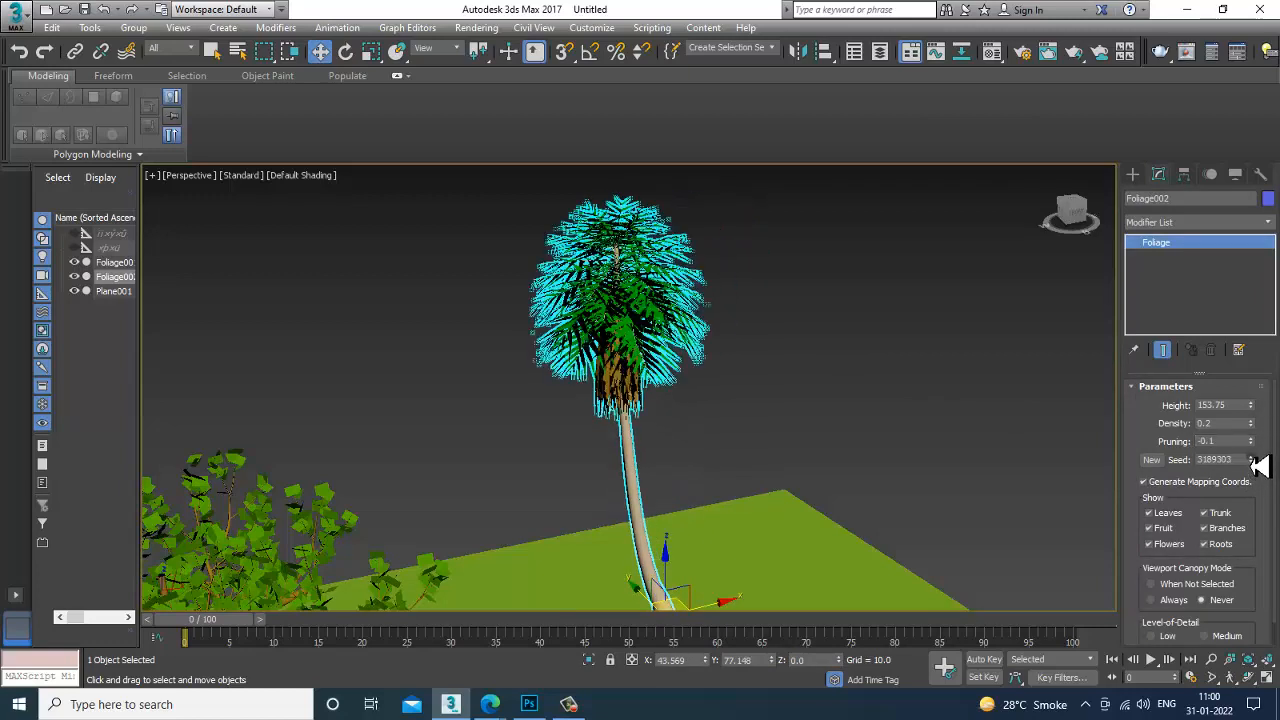
click(1250, 456)
click(1250, 456)
- Try hiding the palm's leaves and trunk one after another and show them again
click(1166, 513)
click(1166, 513)
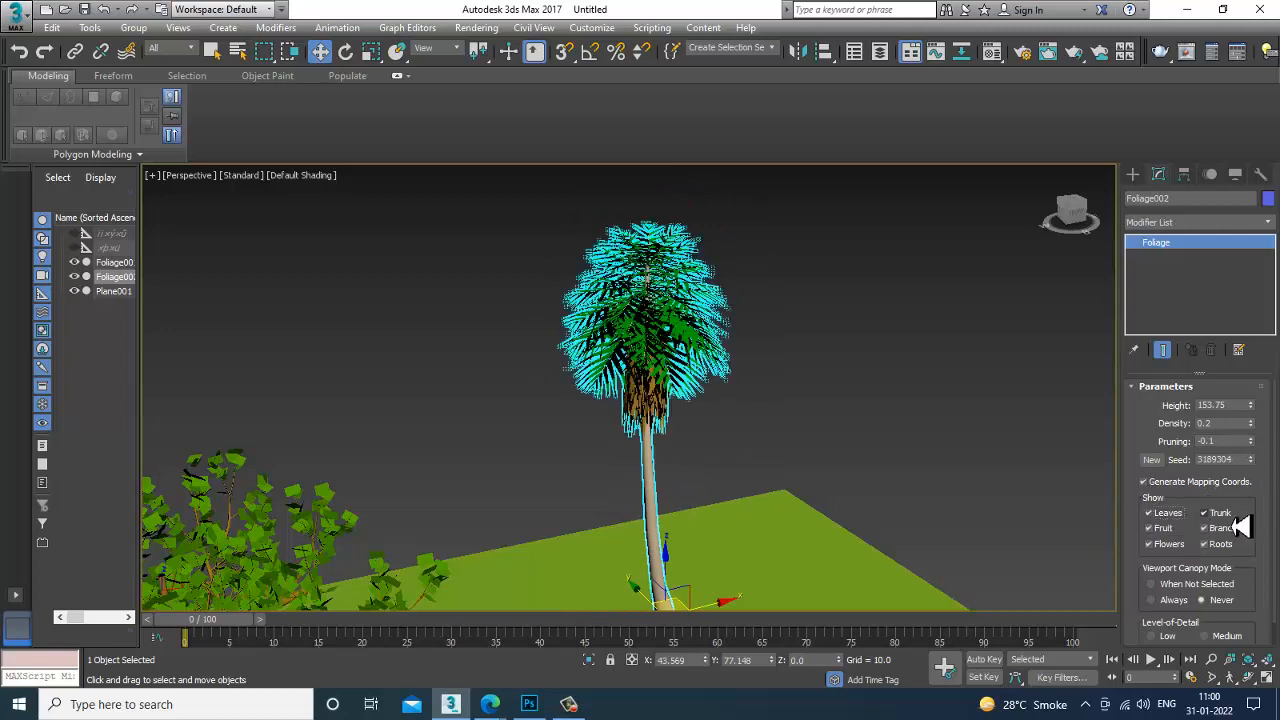
click(1230, 514)
click(1230, 514)
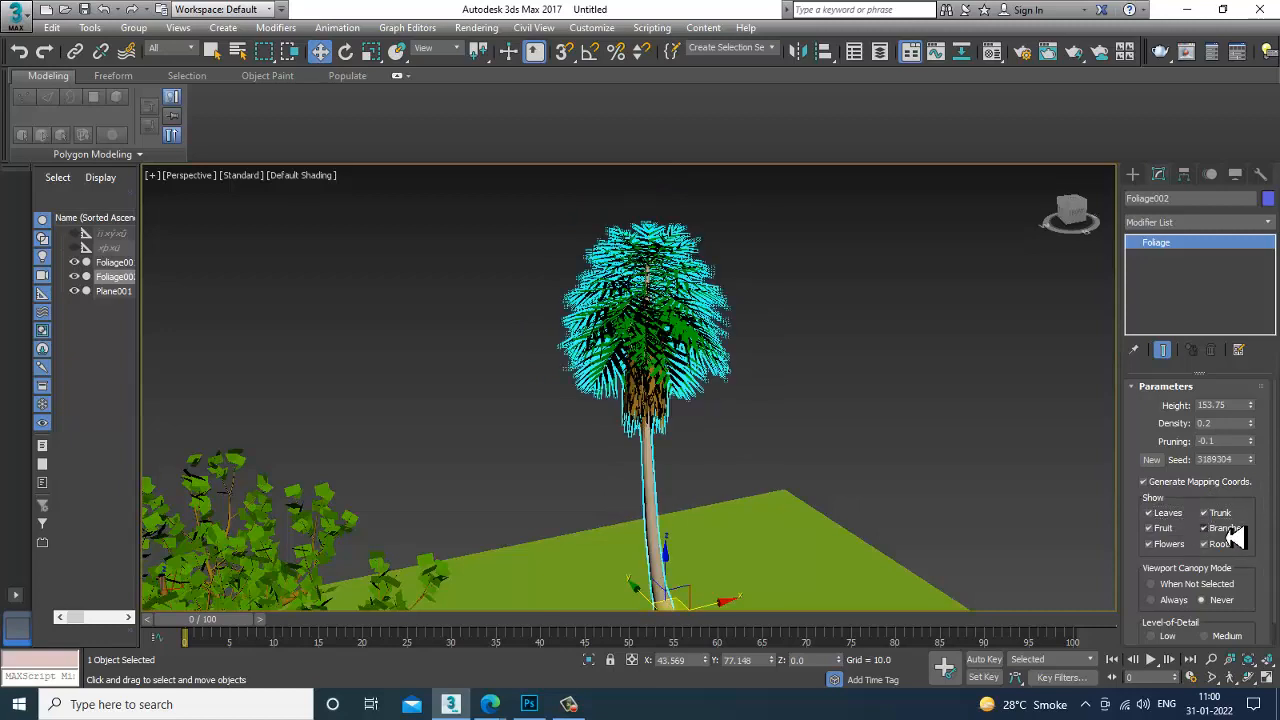
click(1222, 547)
- Try the When Not Selected viewport canopy mode on the palm and return it to Never
click(557, 379)
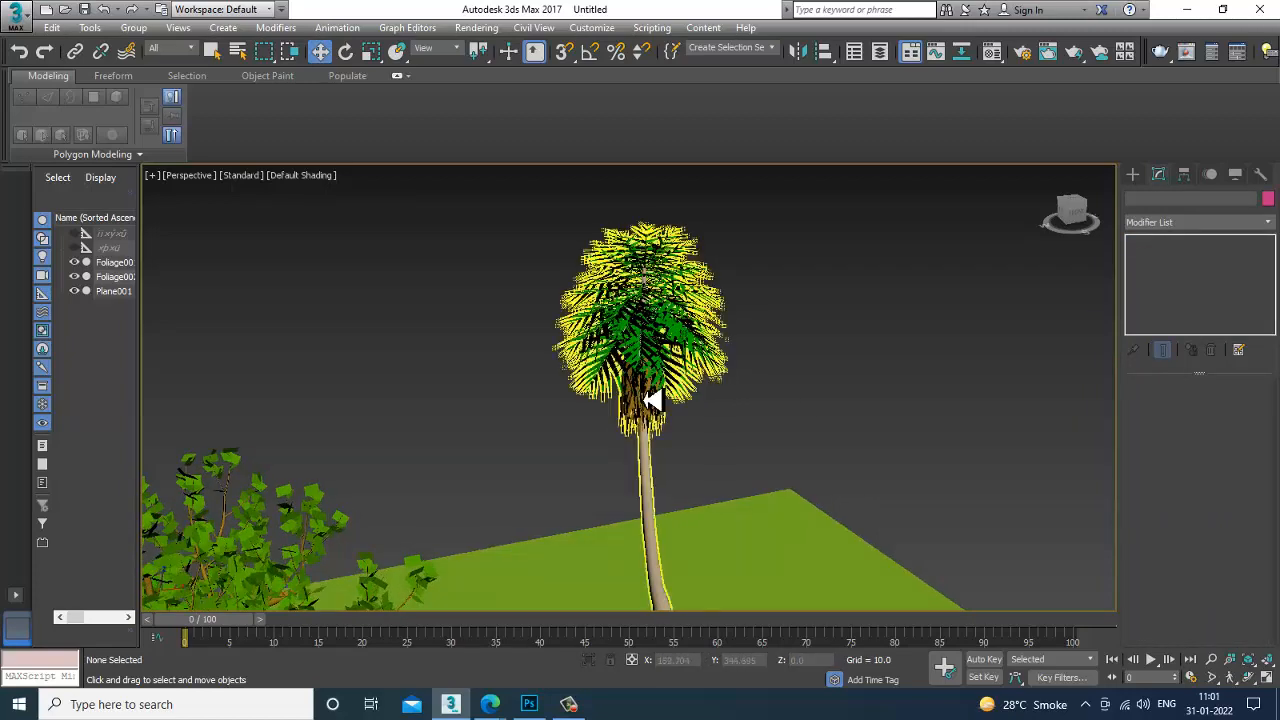
middle_drag(651, 400, 640, 297)
click(643, 298)
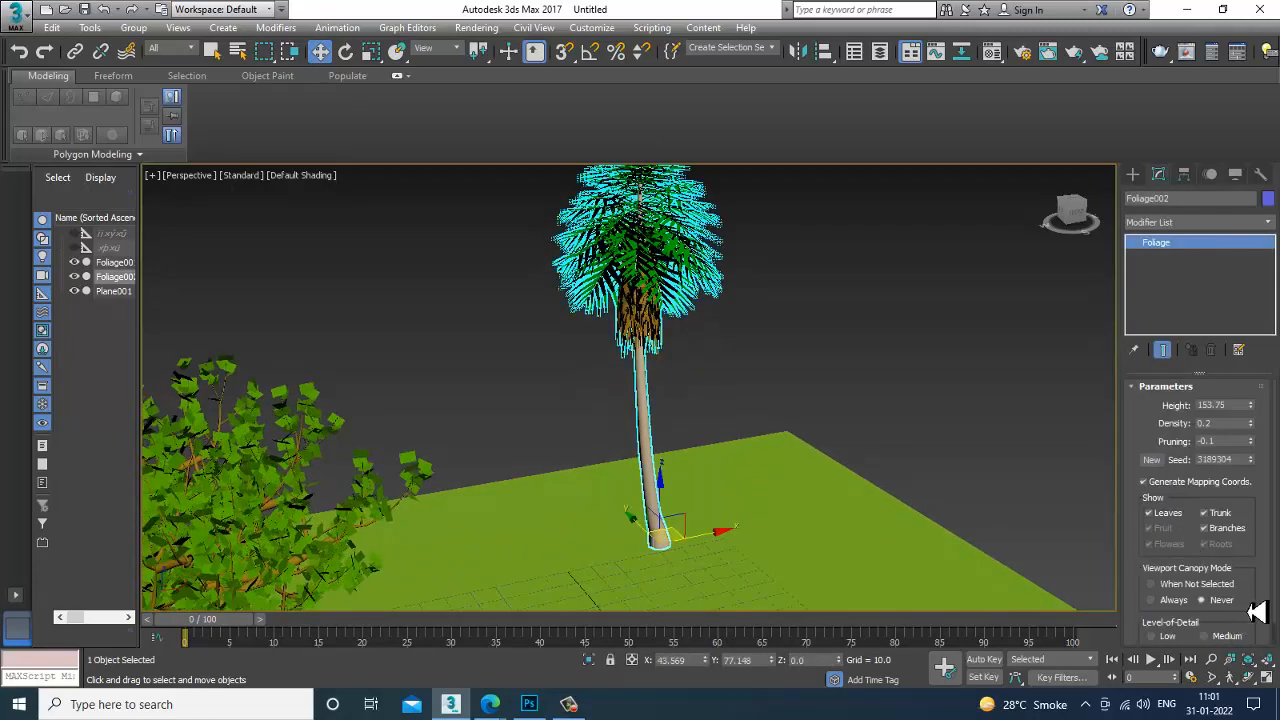
scroll(1256, 612, down, 1)
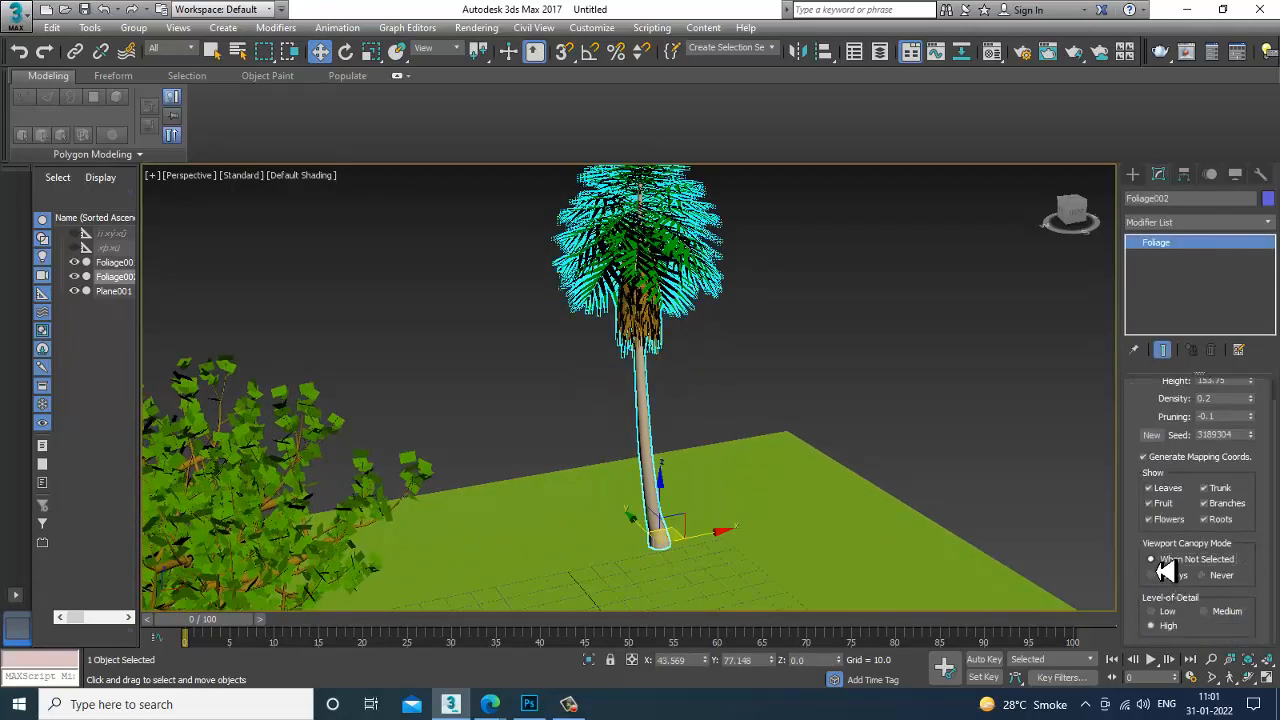
click(778, 378)
click(710, 236)
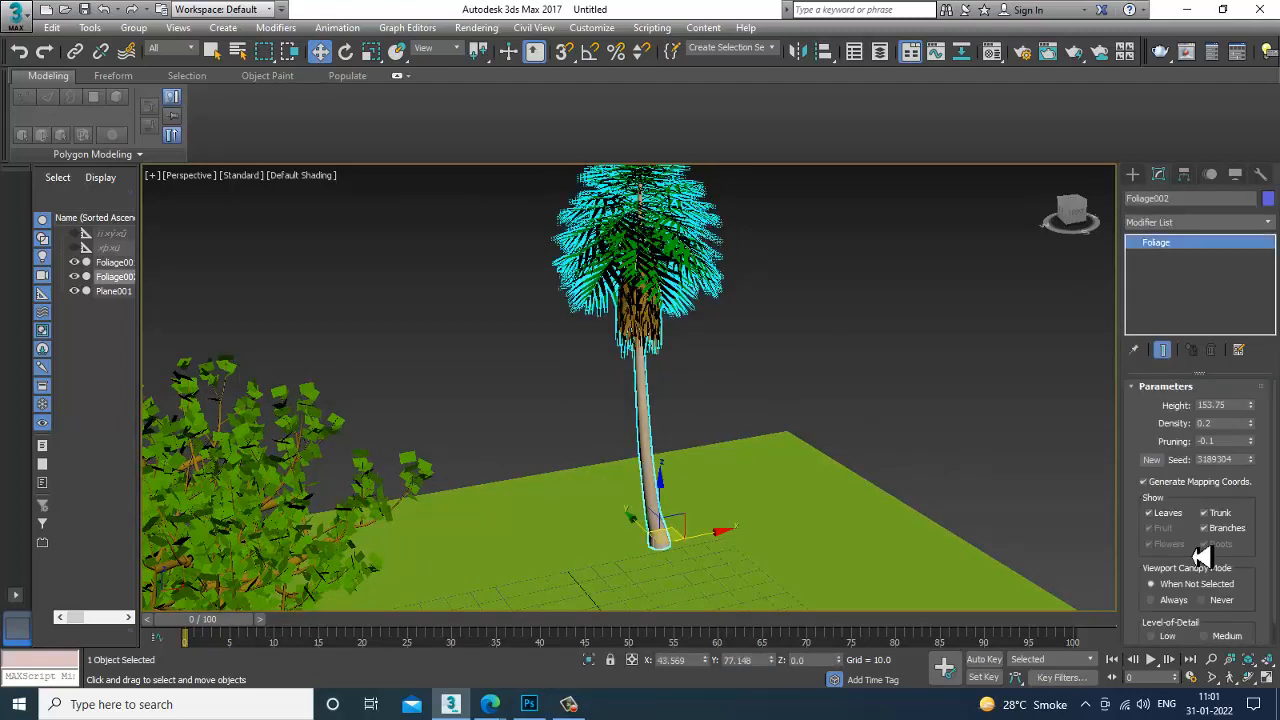
click(860, 280)
click(672, 248)
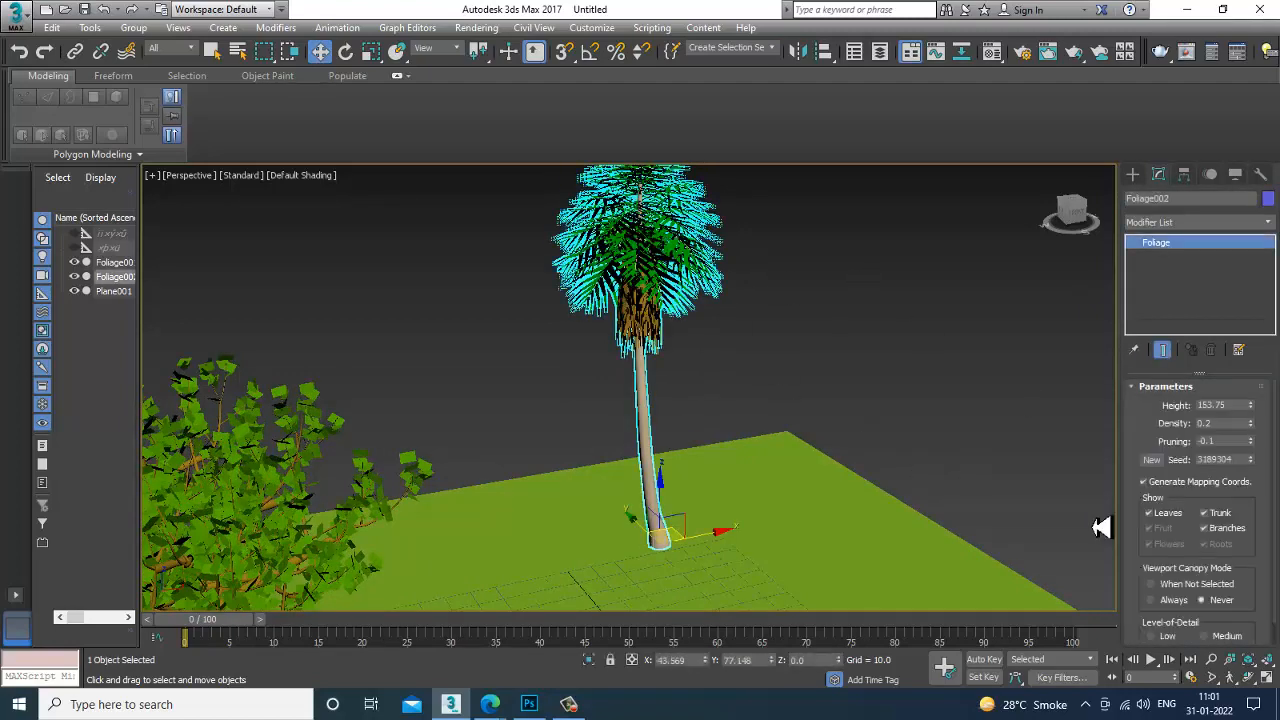
- Render the perspective view with the banyan tree and the palm, and close the rendered image
alt+middle_drag(748, 350, 852, 284)
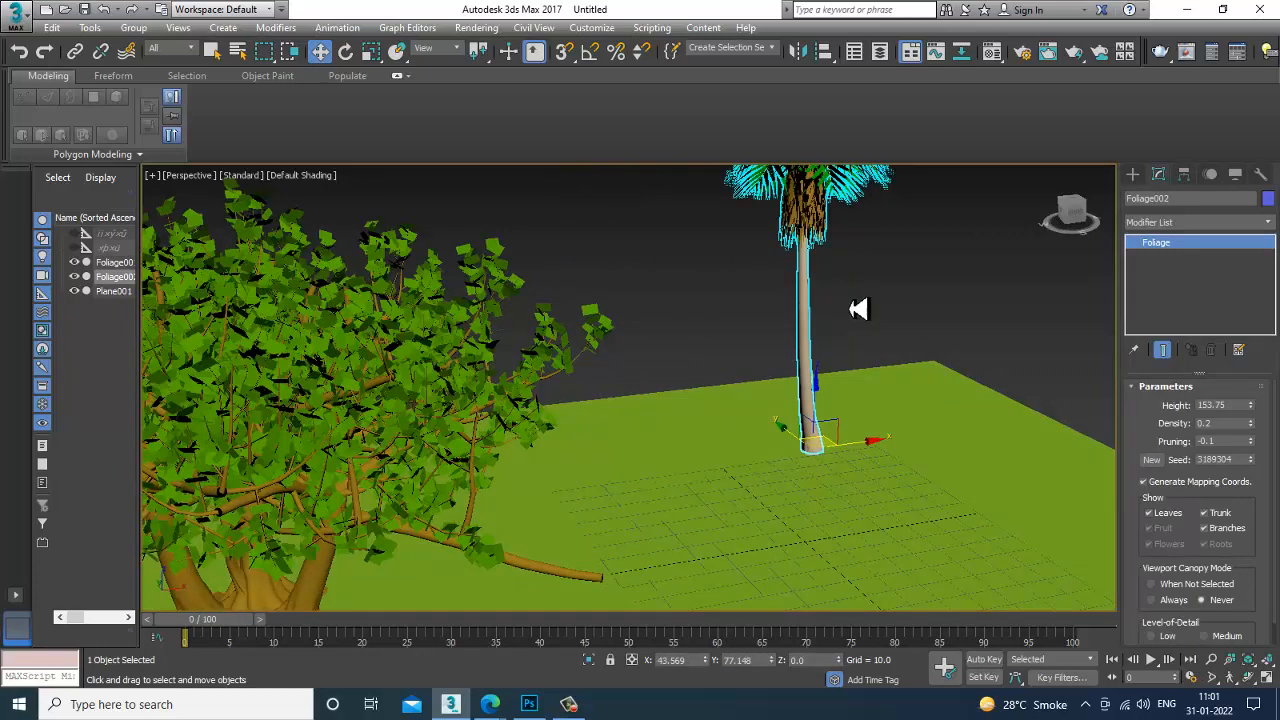
click(476, 27)
click(500, 46)
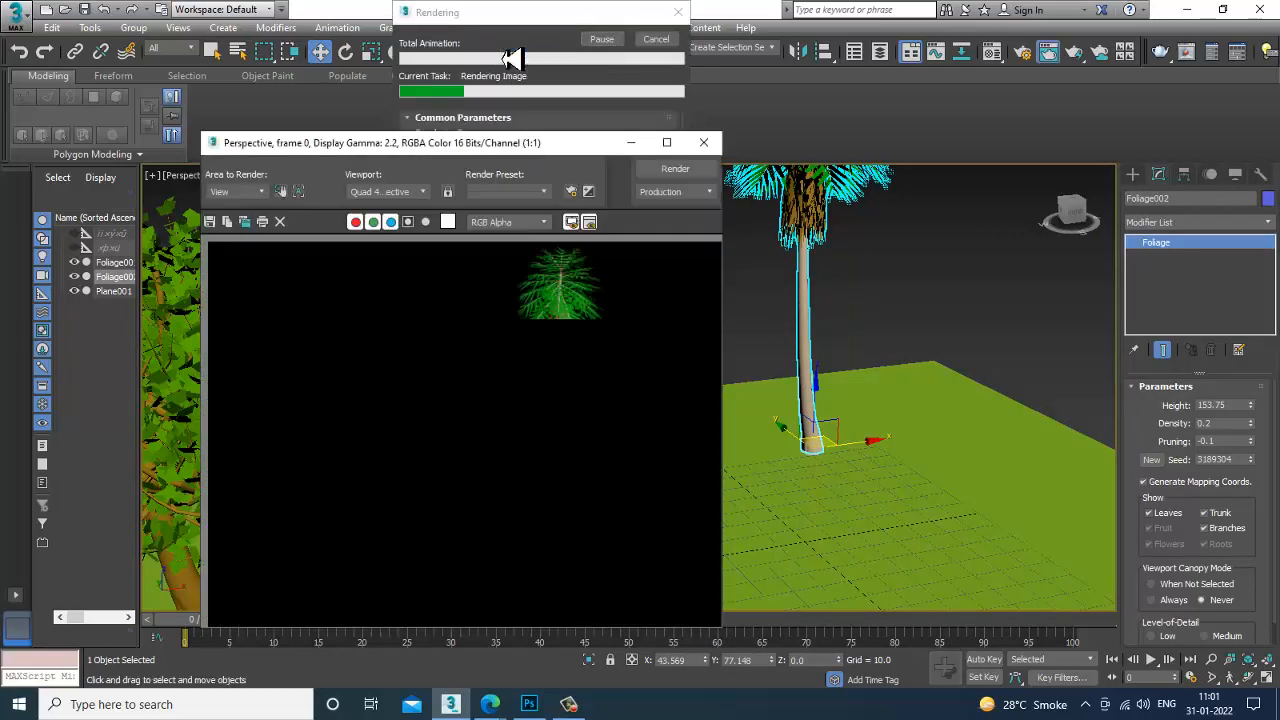
click(706, 148)
scroll(1150, 638, down, 1)
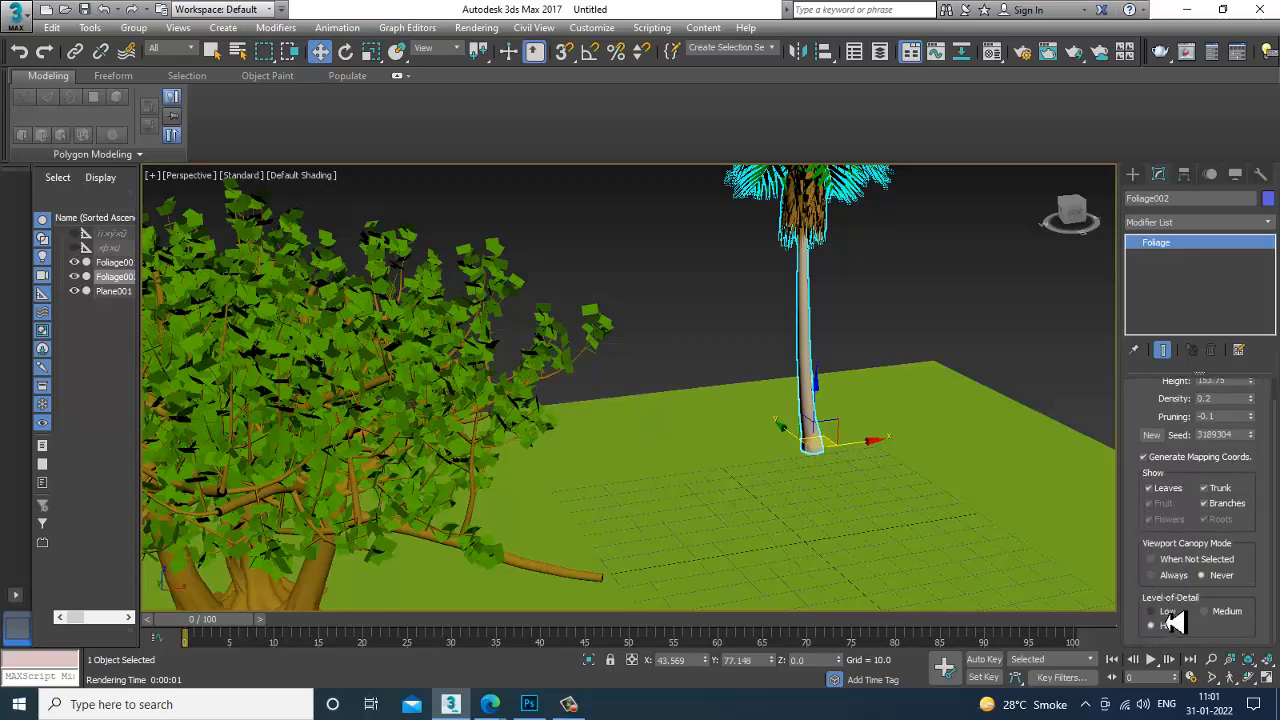
click(1166, 624)
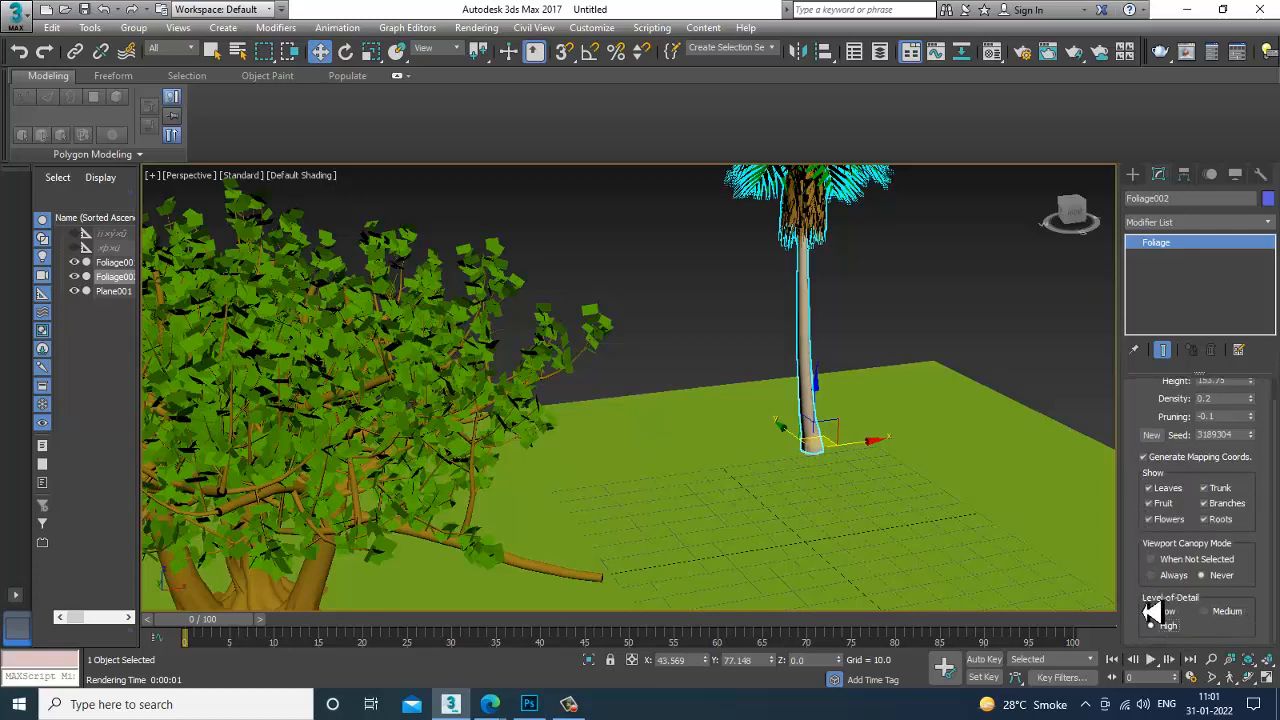
scroll(1150, 481, up, 1)
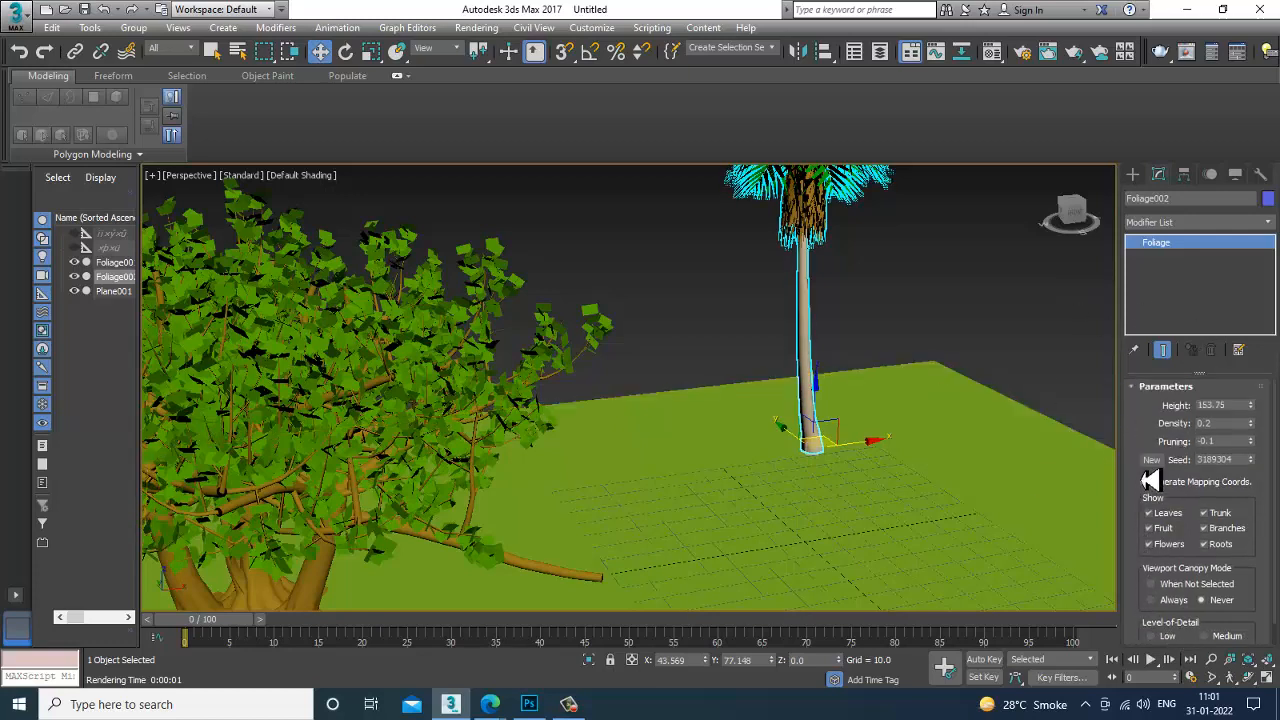
- Place a Scotch Pine from the favorite plants near the middle of the ground plane, between the banyan tree and the palm
click(1134, 175)
click(1164, 271)
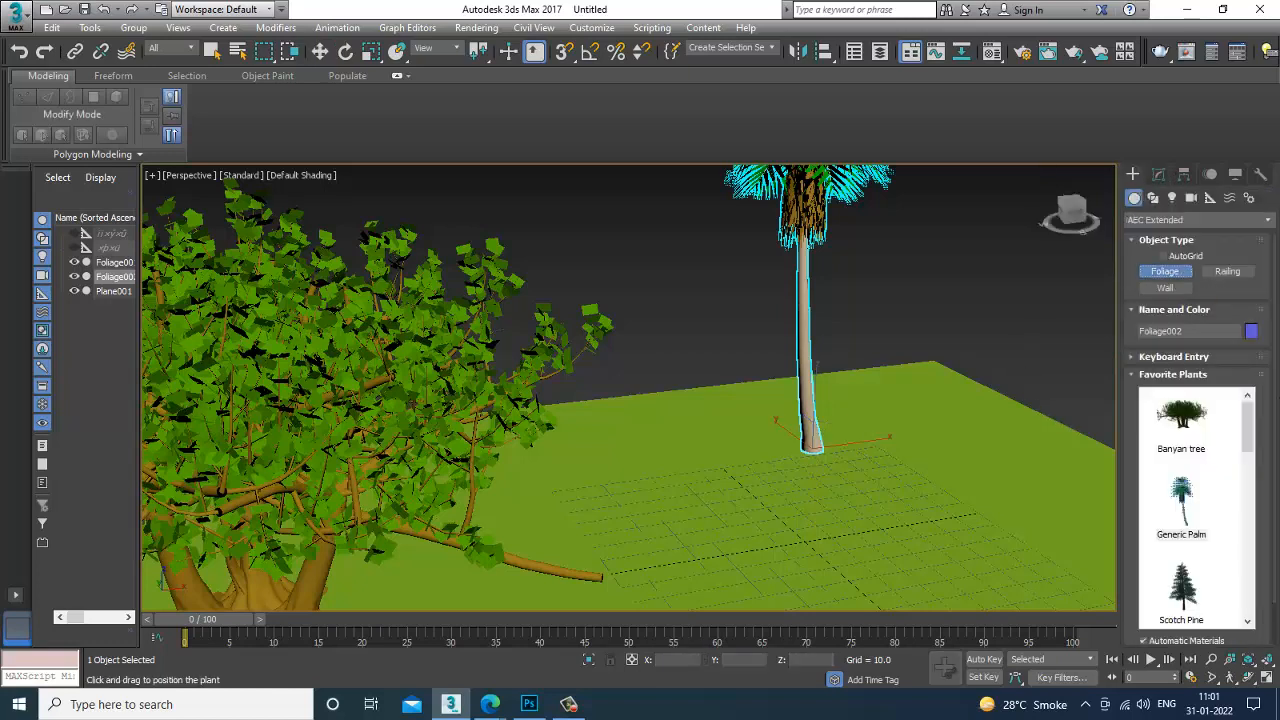
scroll(1216, 513, down, 3)
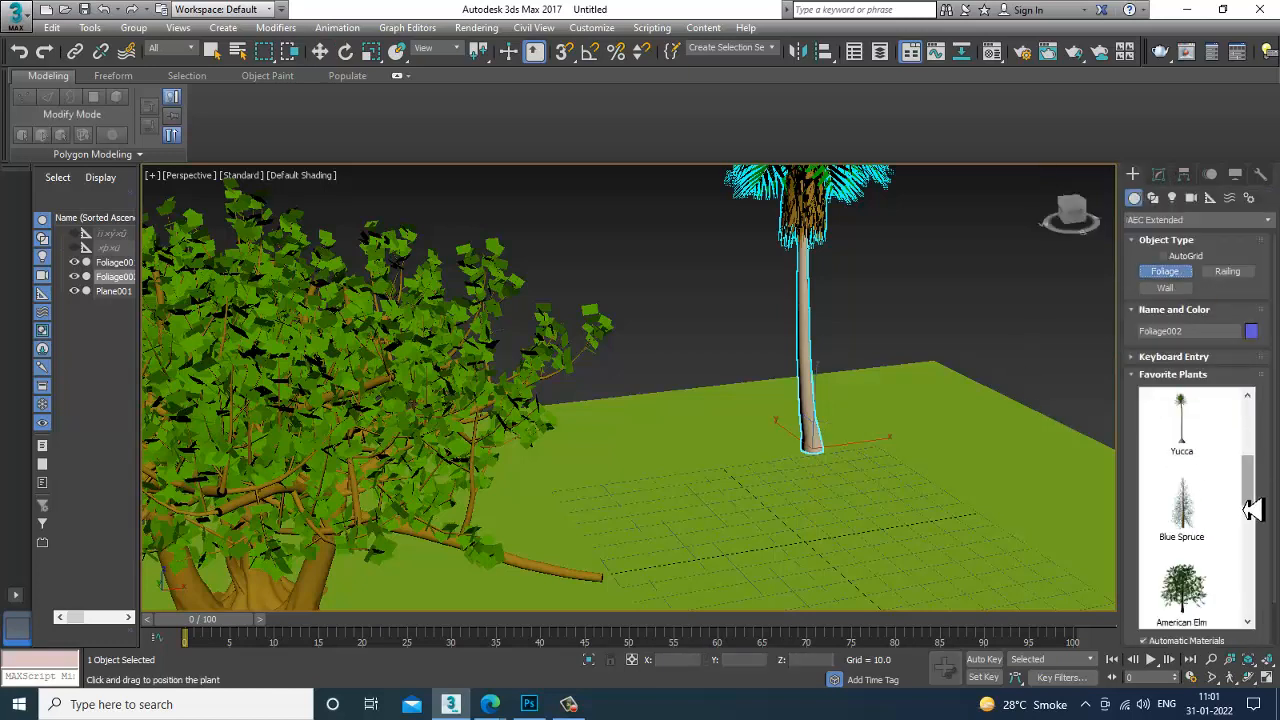
drag(1248, 509, 1248, 477)
click(1188, 505)
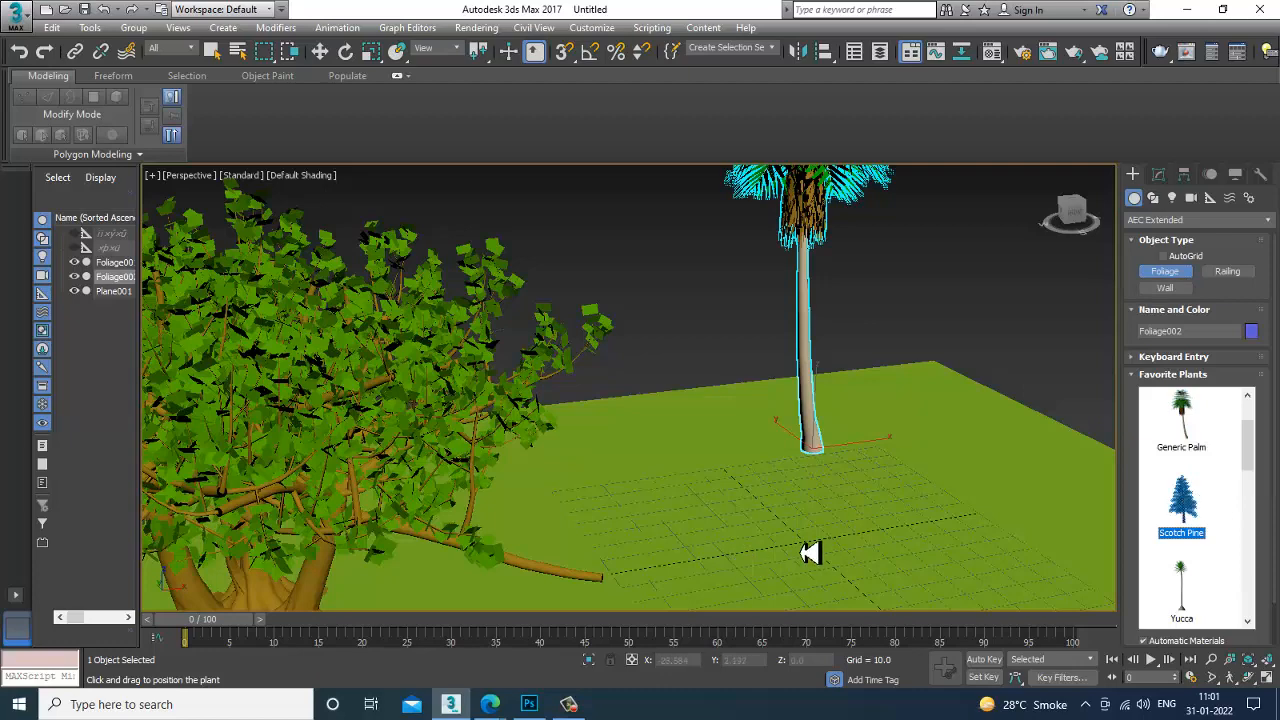
click(766, 560)
key(w)
scroll(823, 385, down, 5)
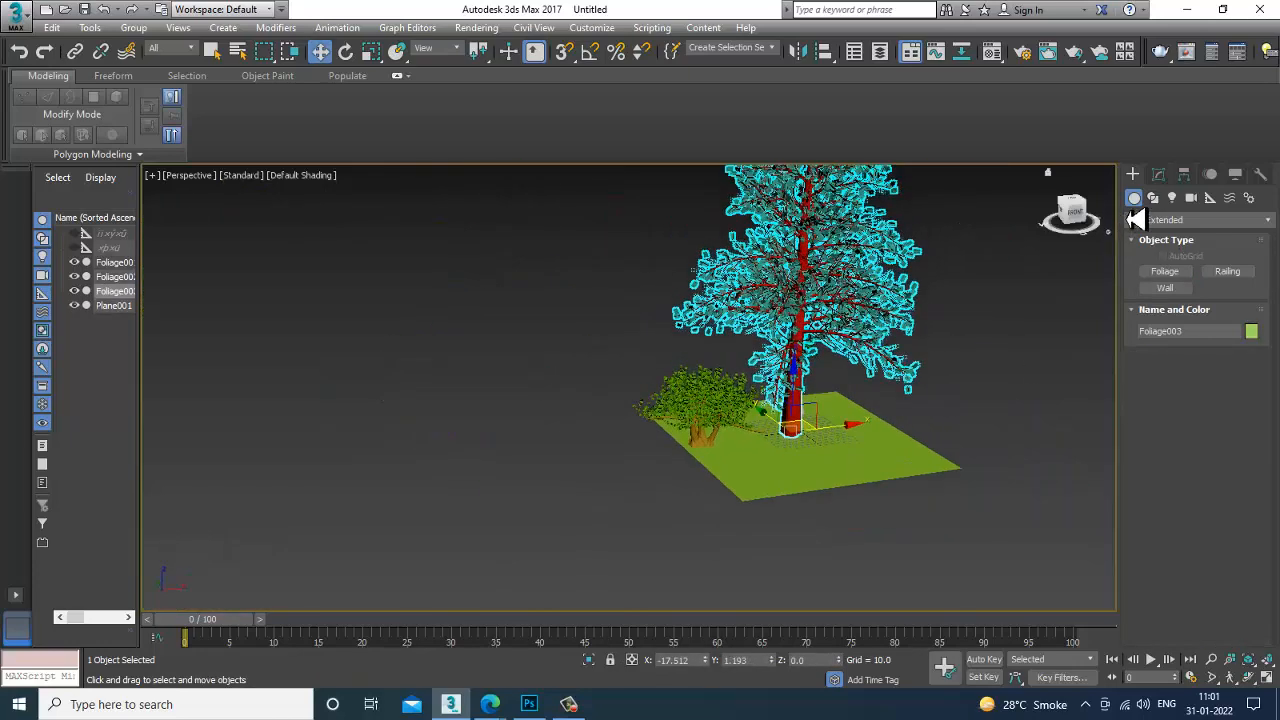
- Set the Scotch Pine's height to 174 and its seed to 13966358
click(1158, 175)
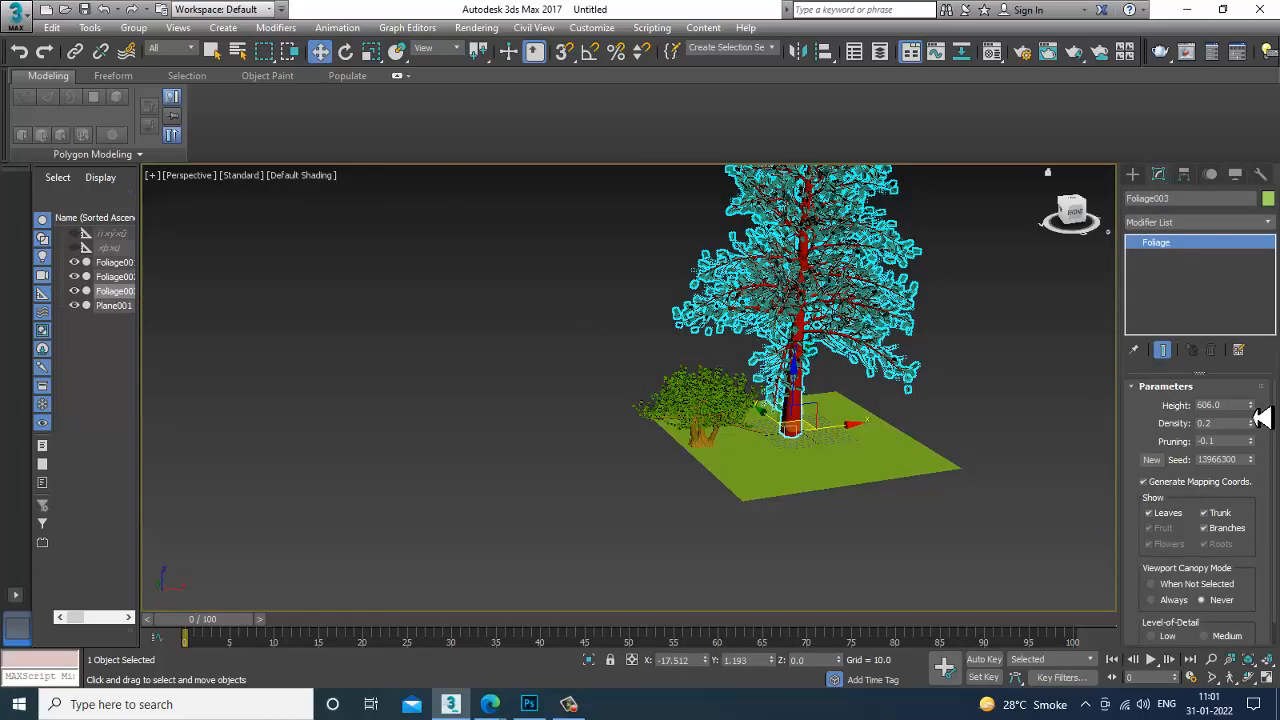
drag(1262, 418, 1270, 475)
scroll(734, 374, up, 5)
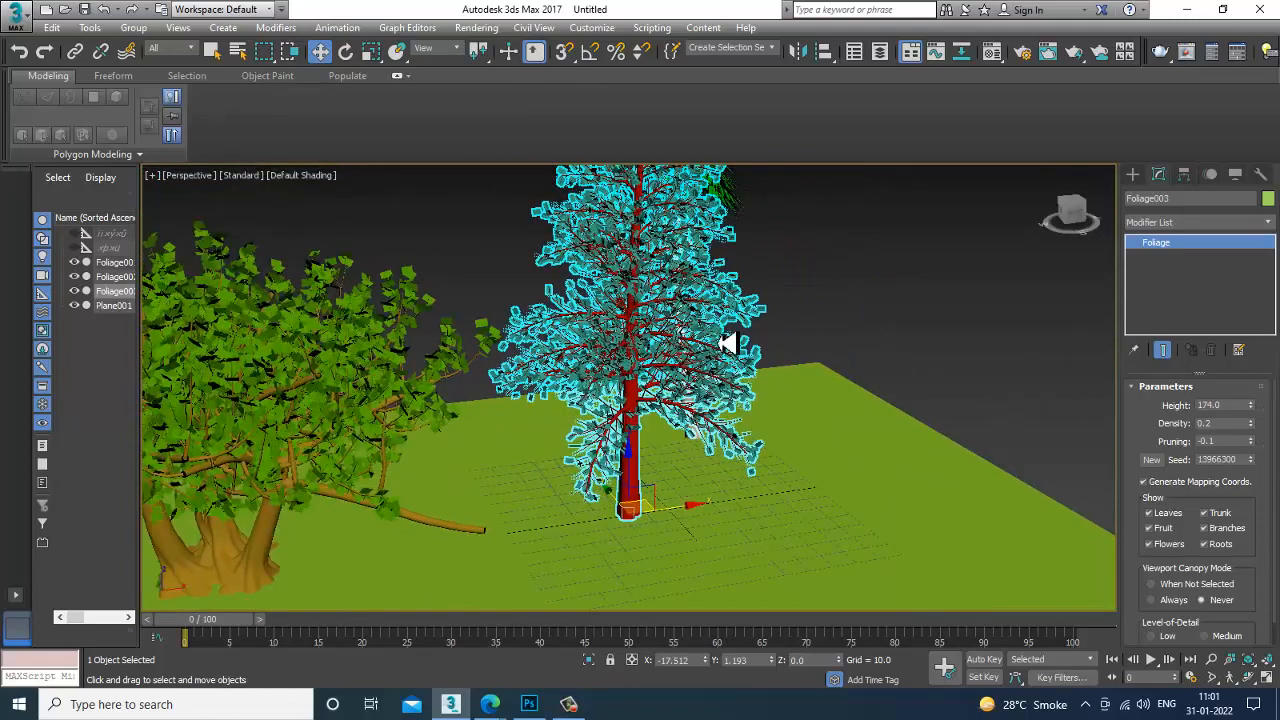
scroll(727, 343, up, 3)
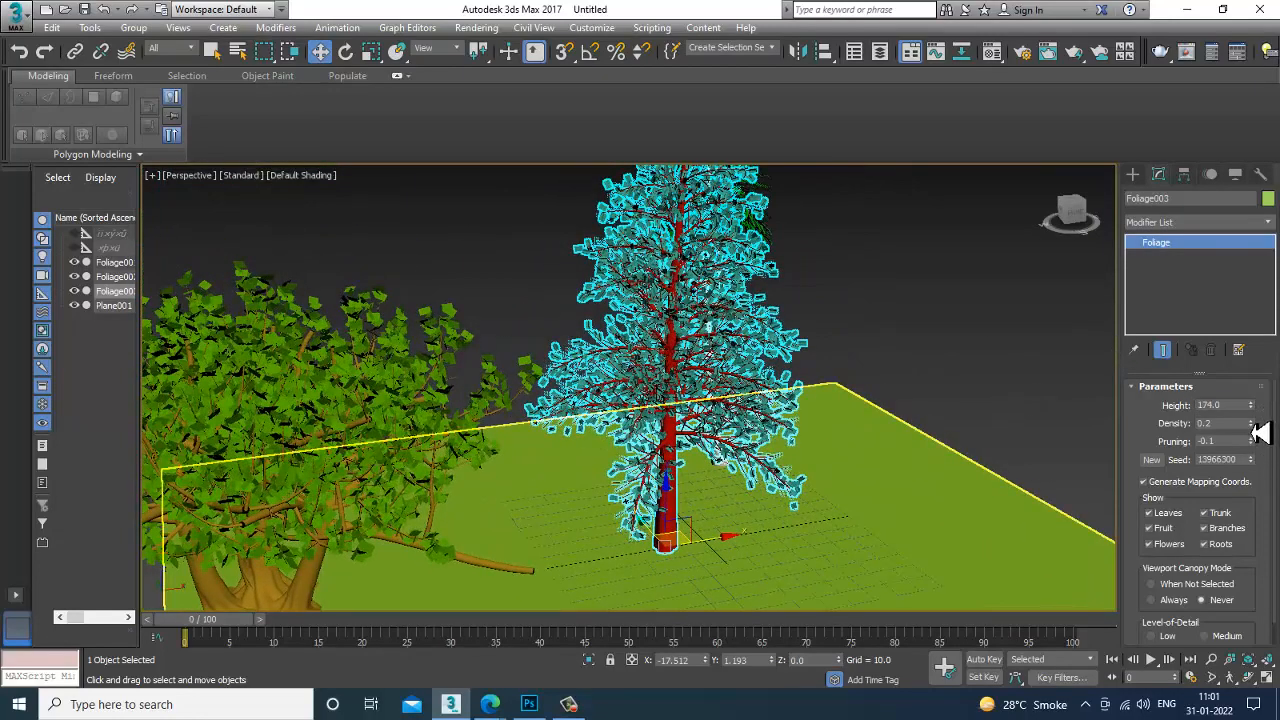
mouse_move(1254, 432)
mouse_down()
mouse_move(1262, 447)
mouse_move(1260, 423)
mouse_up()
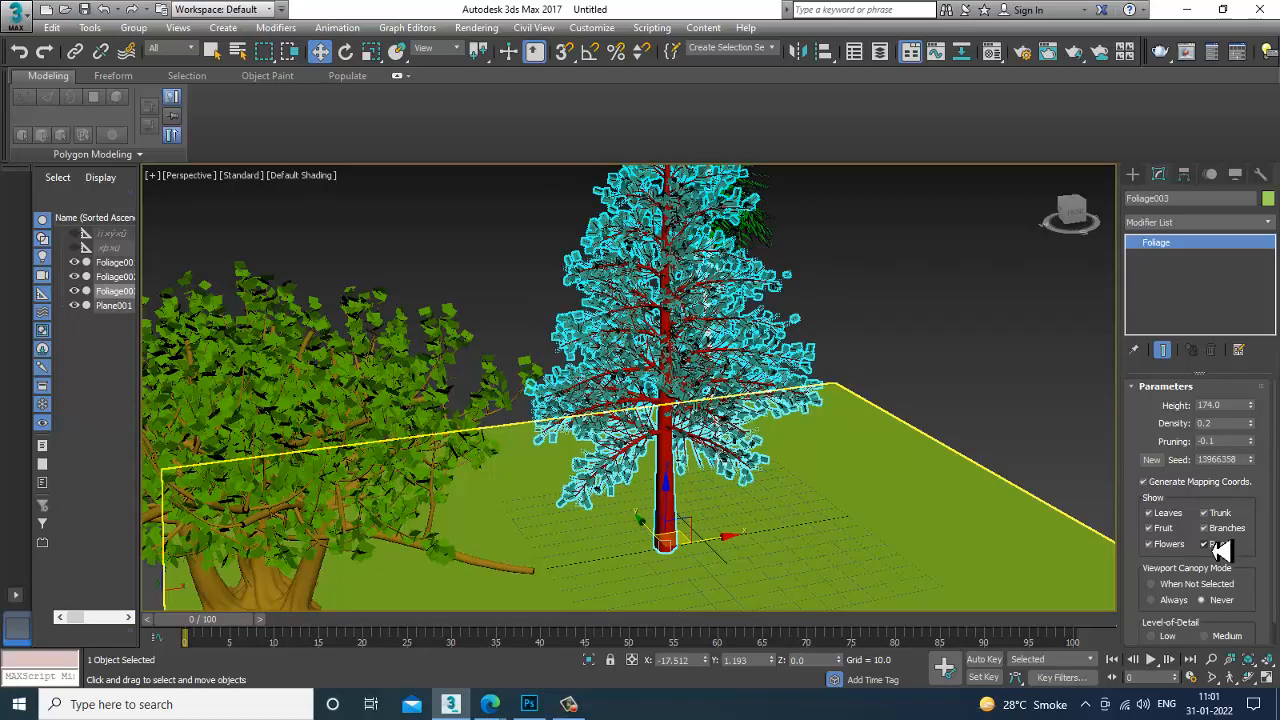
- Try hiding the pine's leaves, branches and trunk one after another and show them again
click(1160, 515)
click(1160, 515)
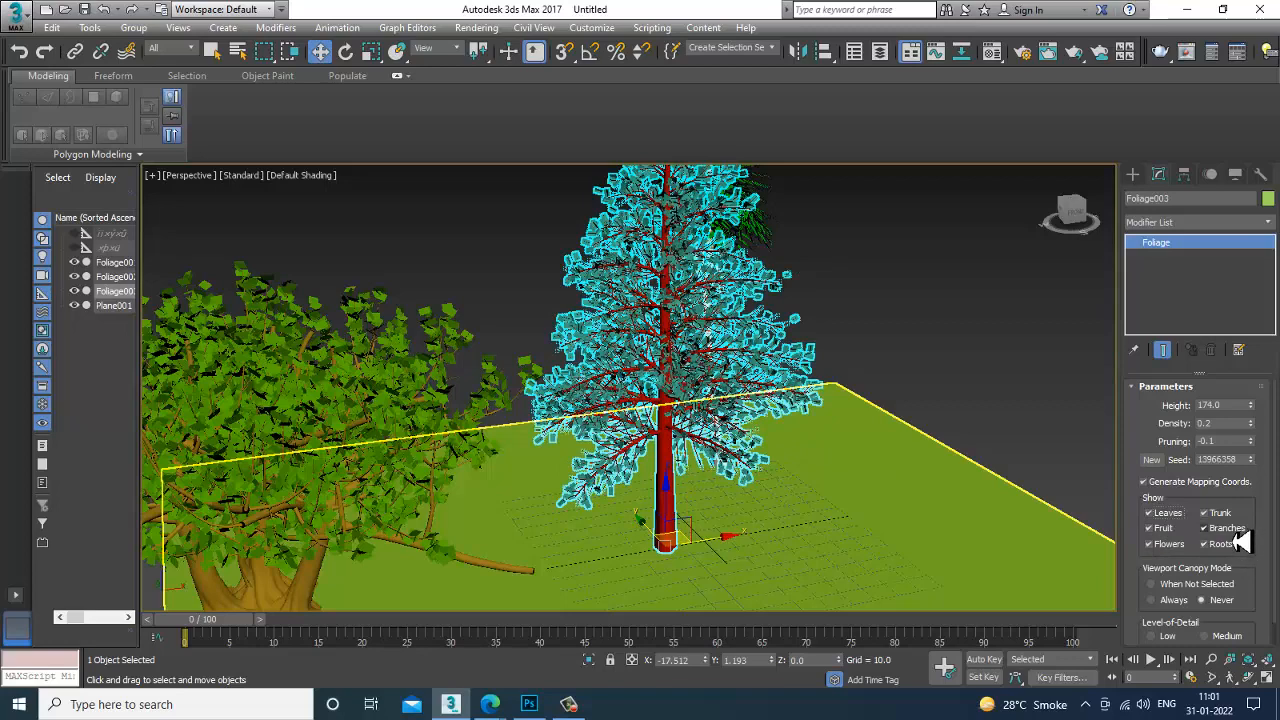
click(1234, 531)
click(1234, 530)
click(1223, 514)
click(1223, 514)
click(1220, 546)
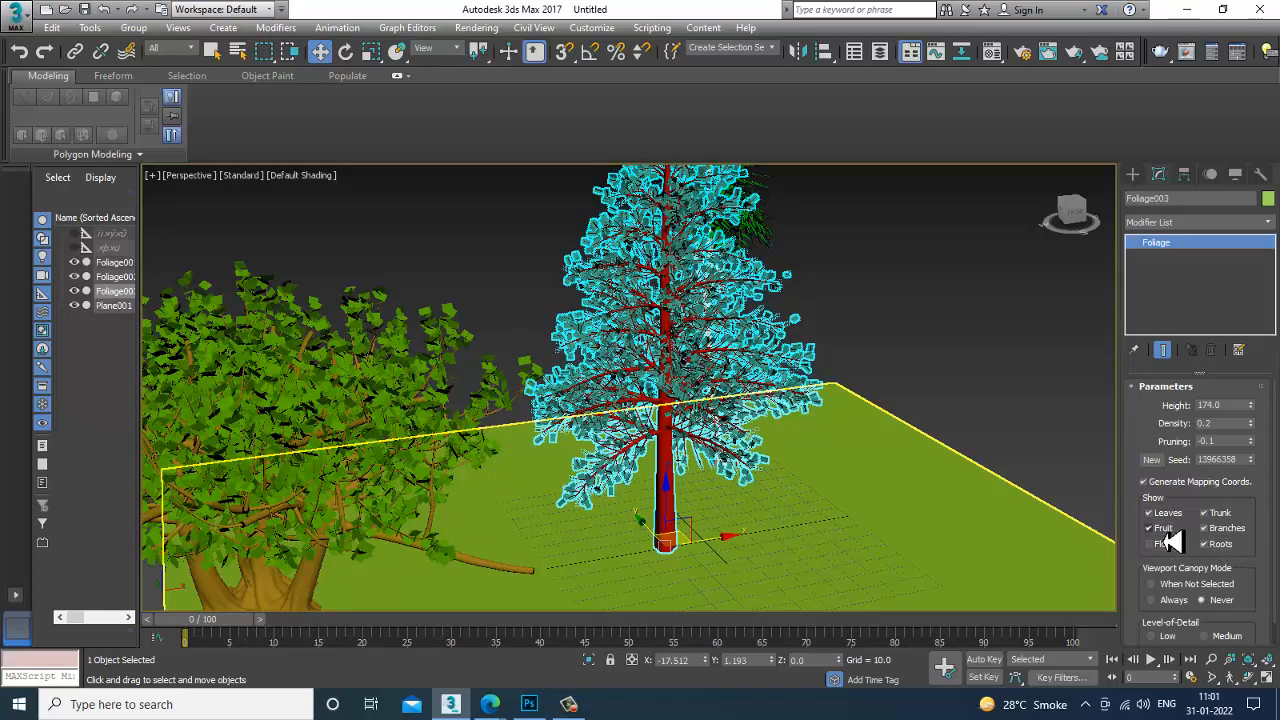
- Hide the Scotch Pine's leaves, fruit and flowers, and reselect the tree
click(1162, 515)
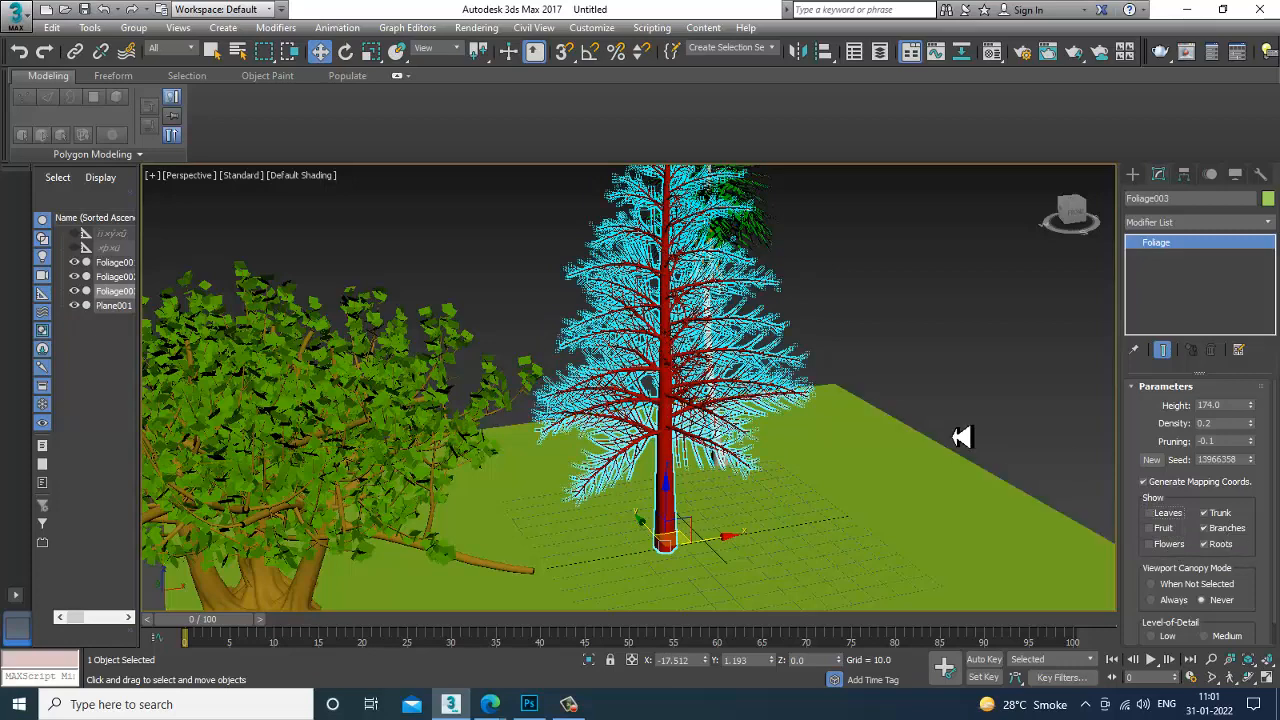
click(923, 371)
click(651, 348)
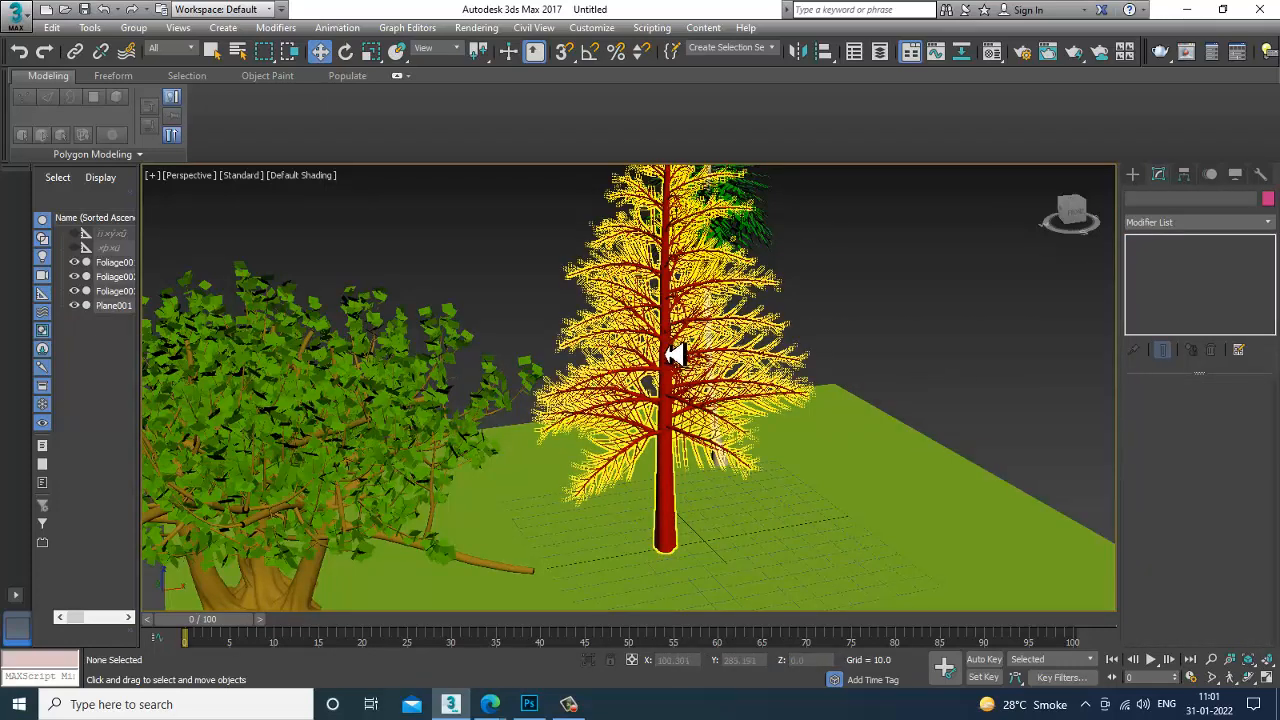
- Try the Medium level of detail on the Scotch Pine and return it to High
scroll(1140, 570, down, 1)
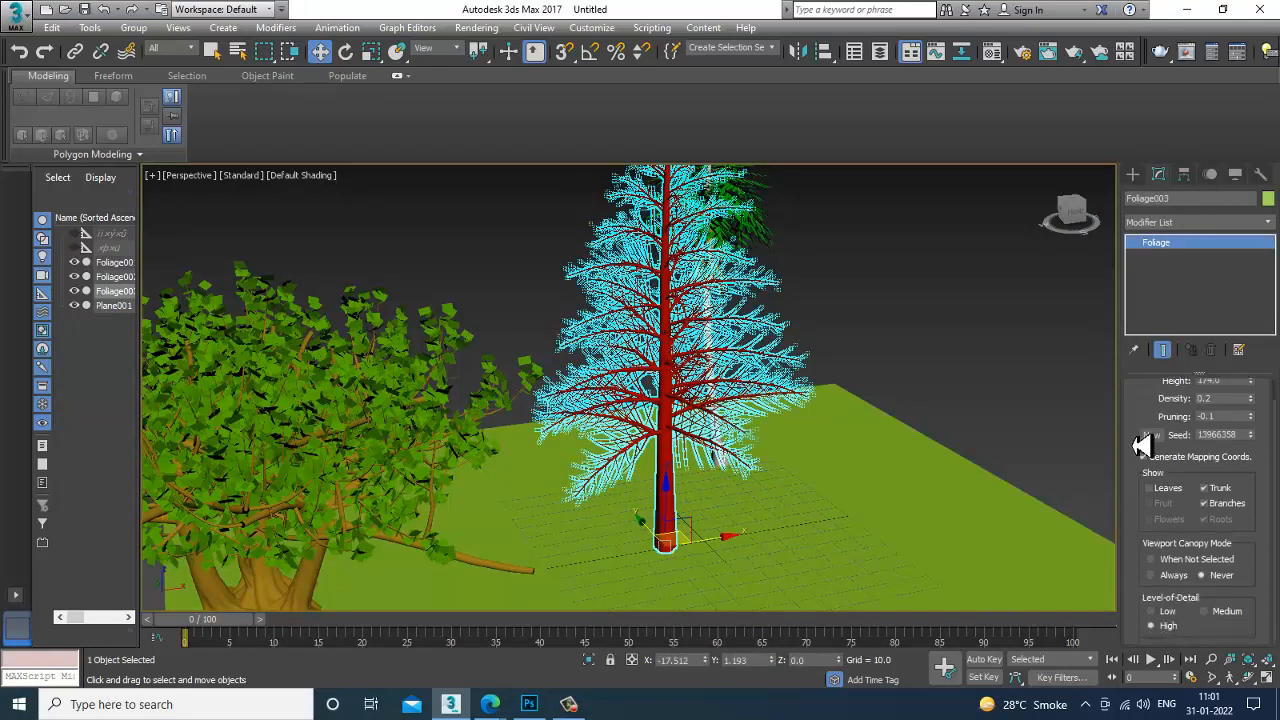
click(1215, 611)
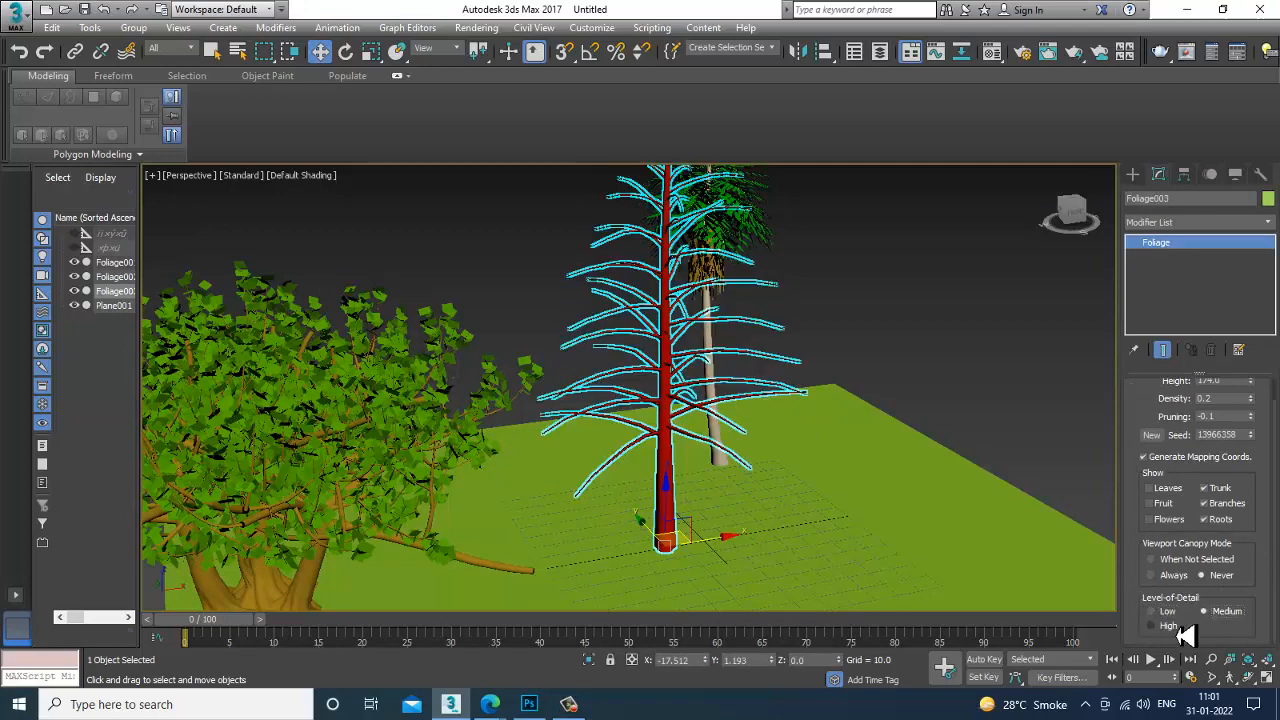
click(1168, 625)
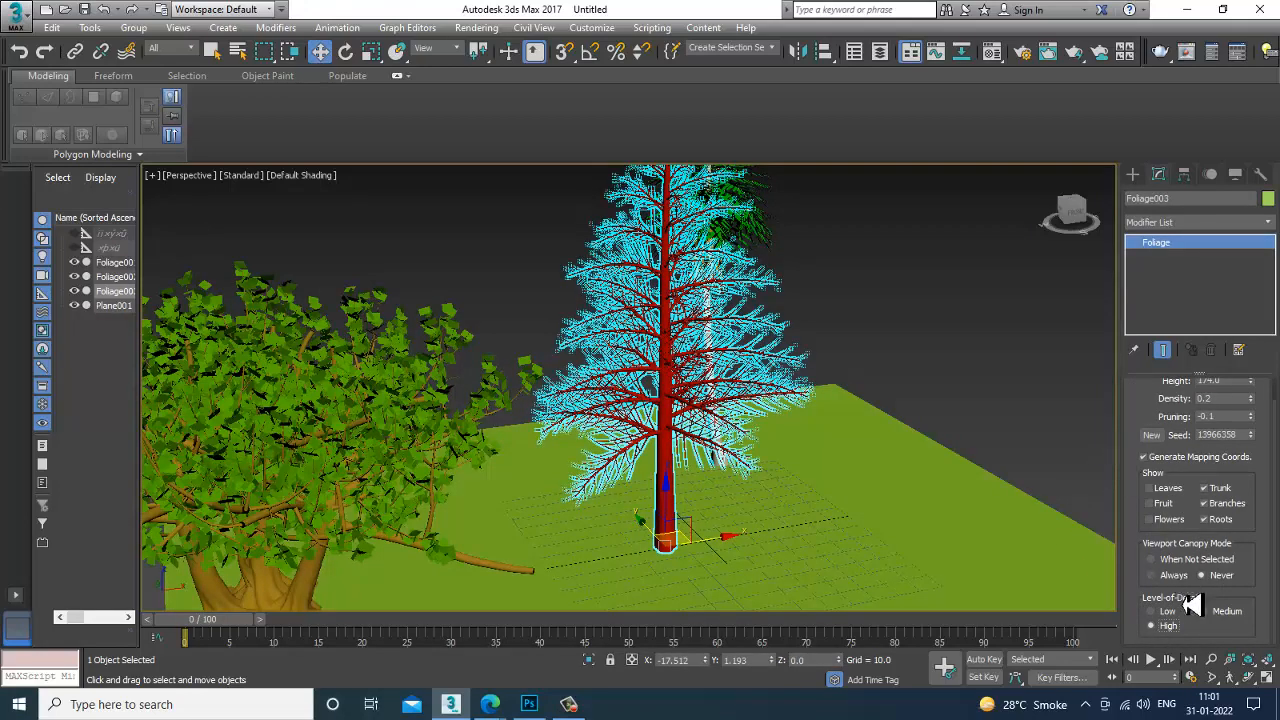
- Place a Blue Spruce on the ground plane to the right of the Scotch Pine and open its parameters
click(1134, 175)
click(1165, 271)
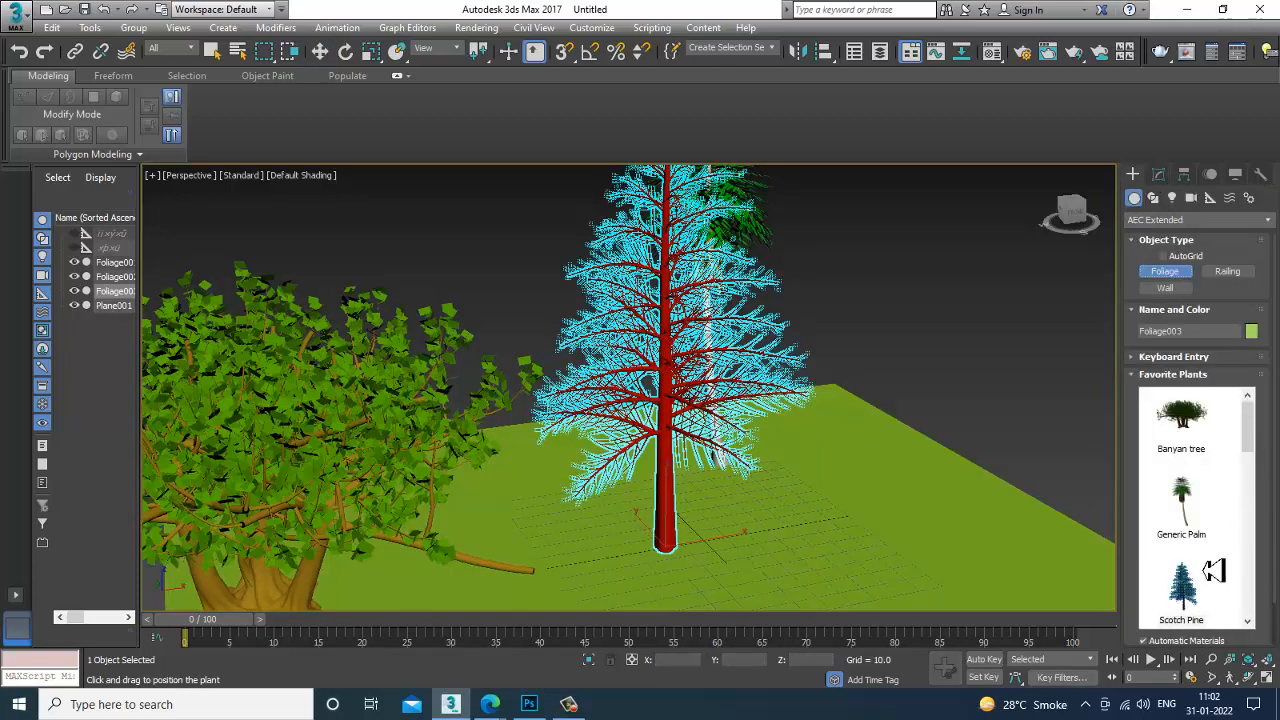
scroll(1248, 449, down, 3)
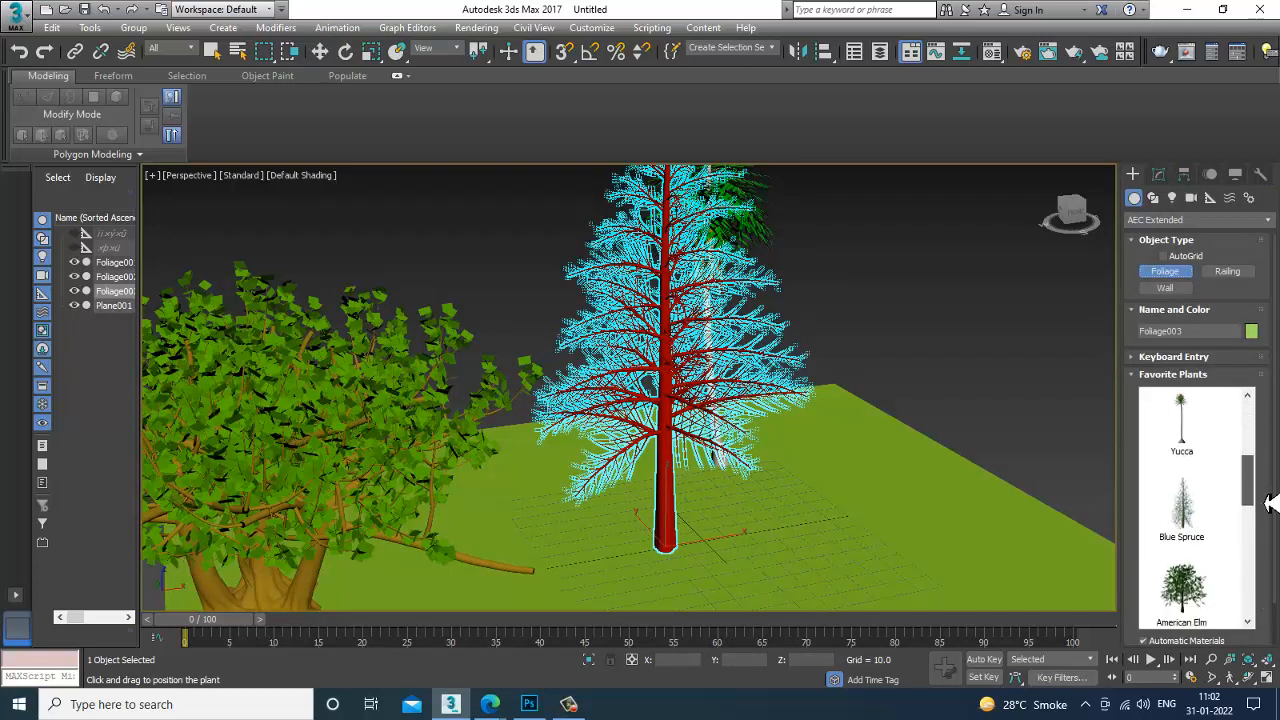
click(1198, 505)
middle_drag(845, 497, 840, 442)
click(907, 513)
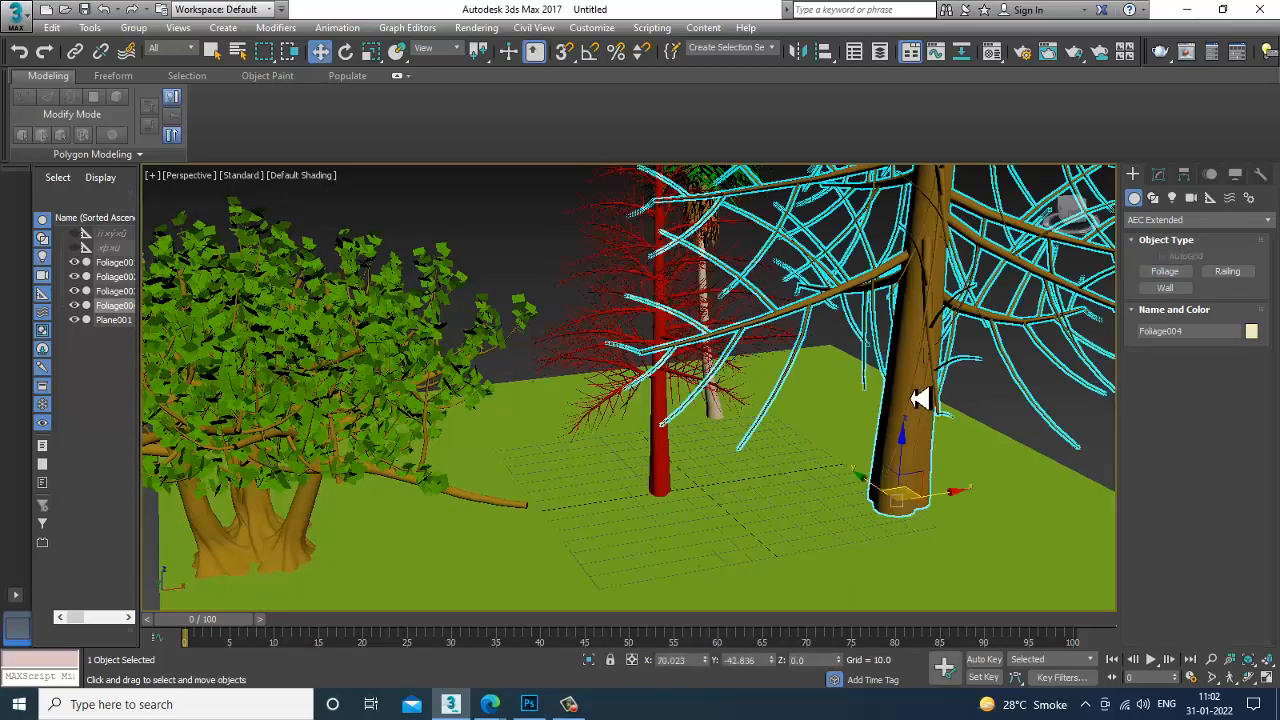
scroll(920, 400, down, 5)
click(1158, 174)
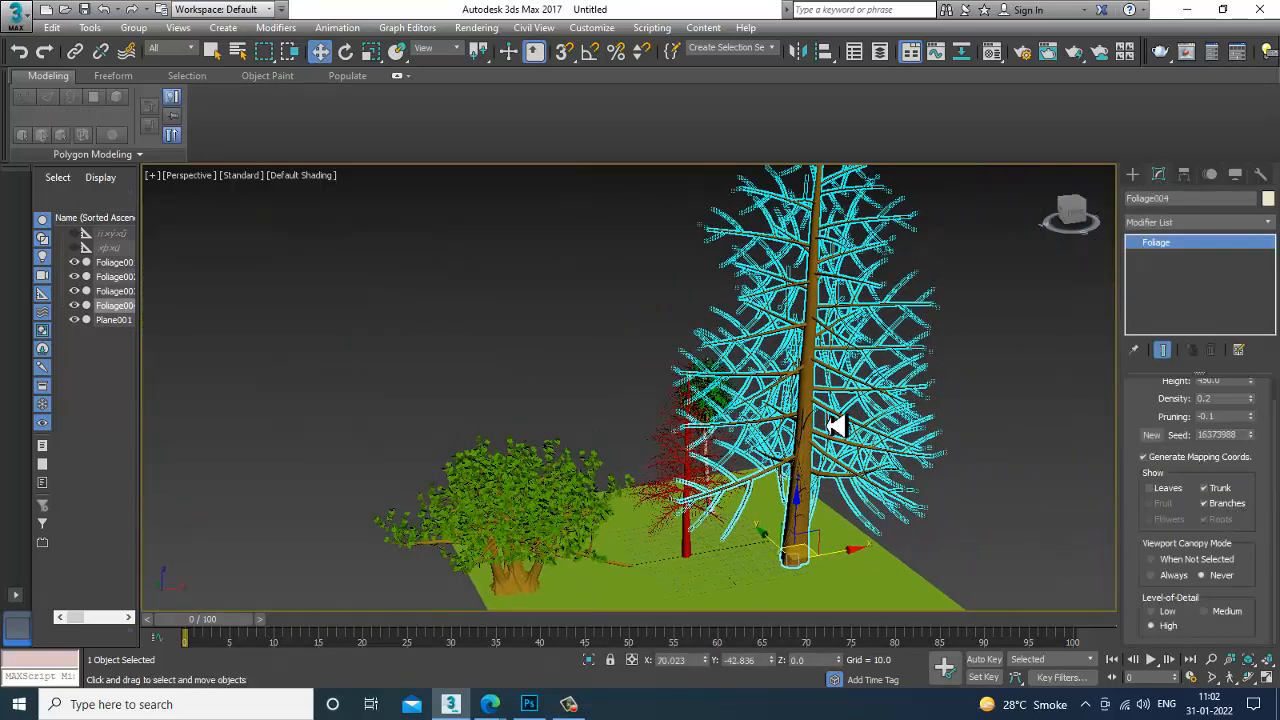
- Show the Blue Spruce's leaves and fruit again and reduce its height to 85.5
click(1160, 489)
click(1163, 504)
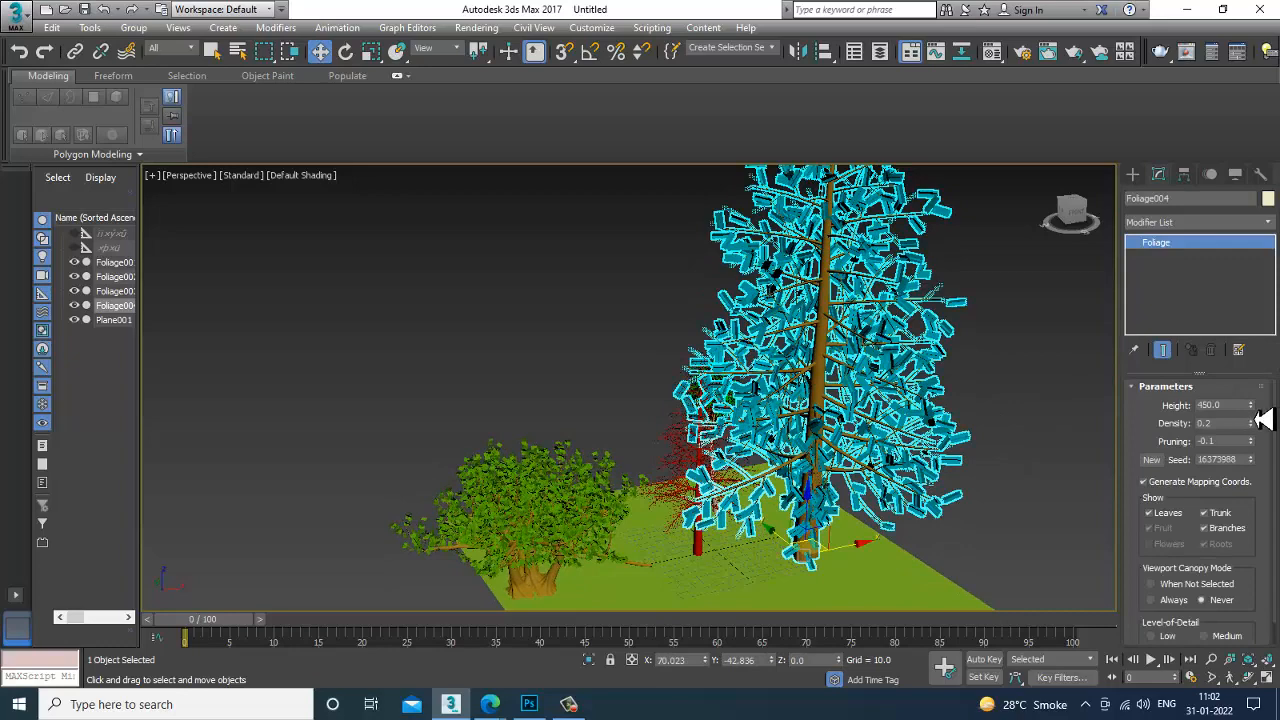
drag(1251, 408, 4, 481)
key(z)
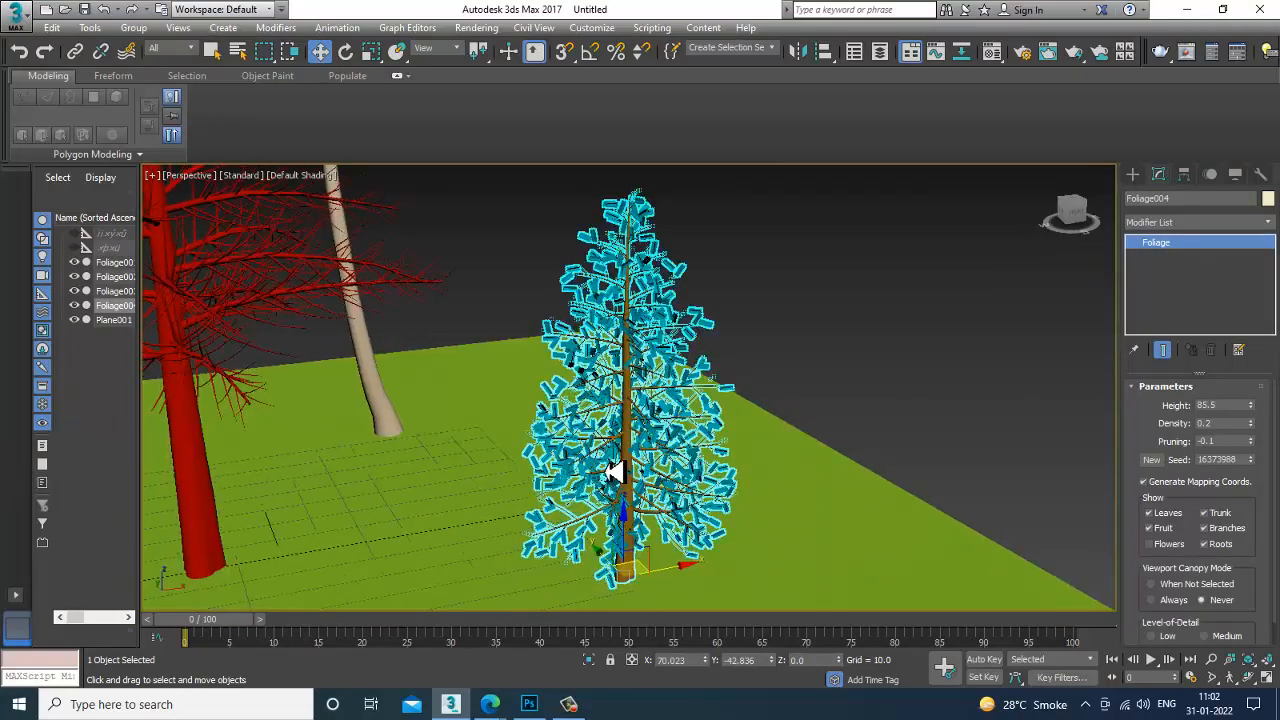
- Set the Blue Spruce's density to 1.0, its pruning to 0.1 and its seed to 16374006
drag(1256, 428, 1265, 408)
drag(1265, 470, 1262, 452)
click(1256, 442)
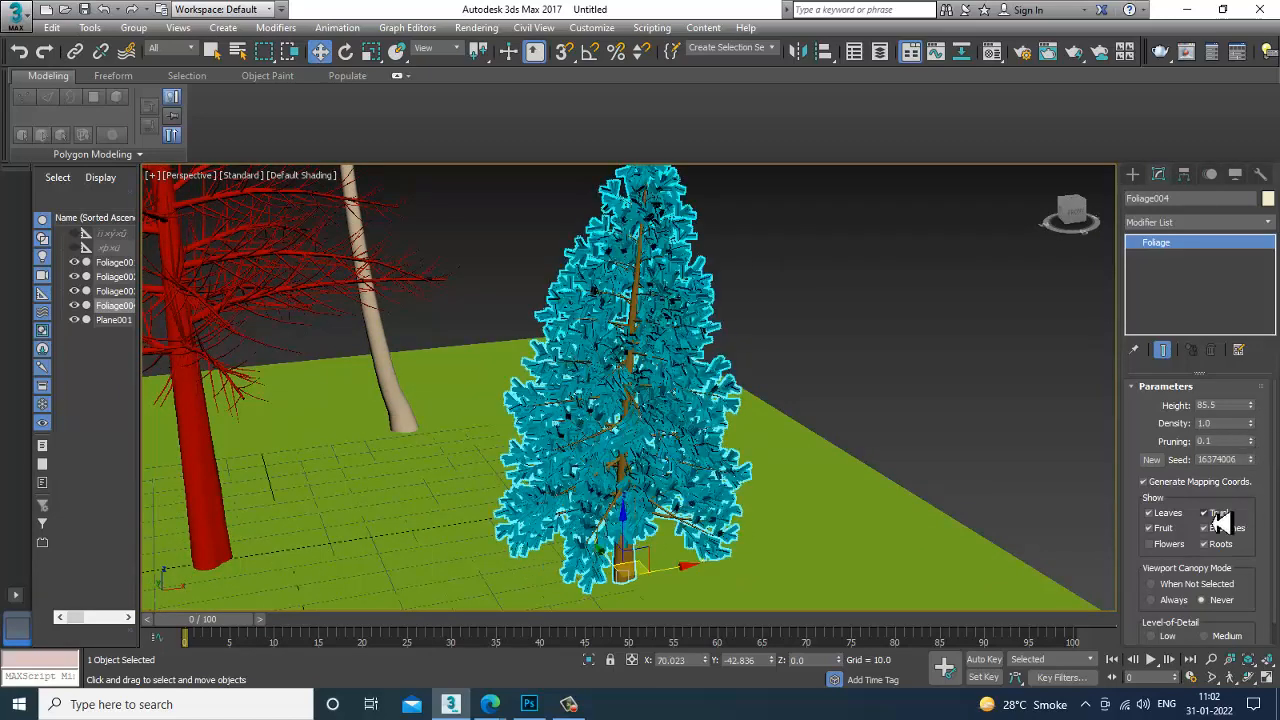
- Try other viewport canopy modes and the Low level of detail on the Blue Spruce, returning to Never and High
drag(1150, 607, 1147, 560)
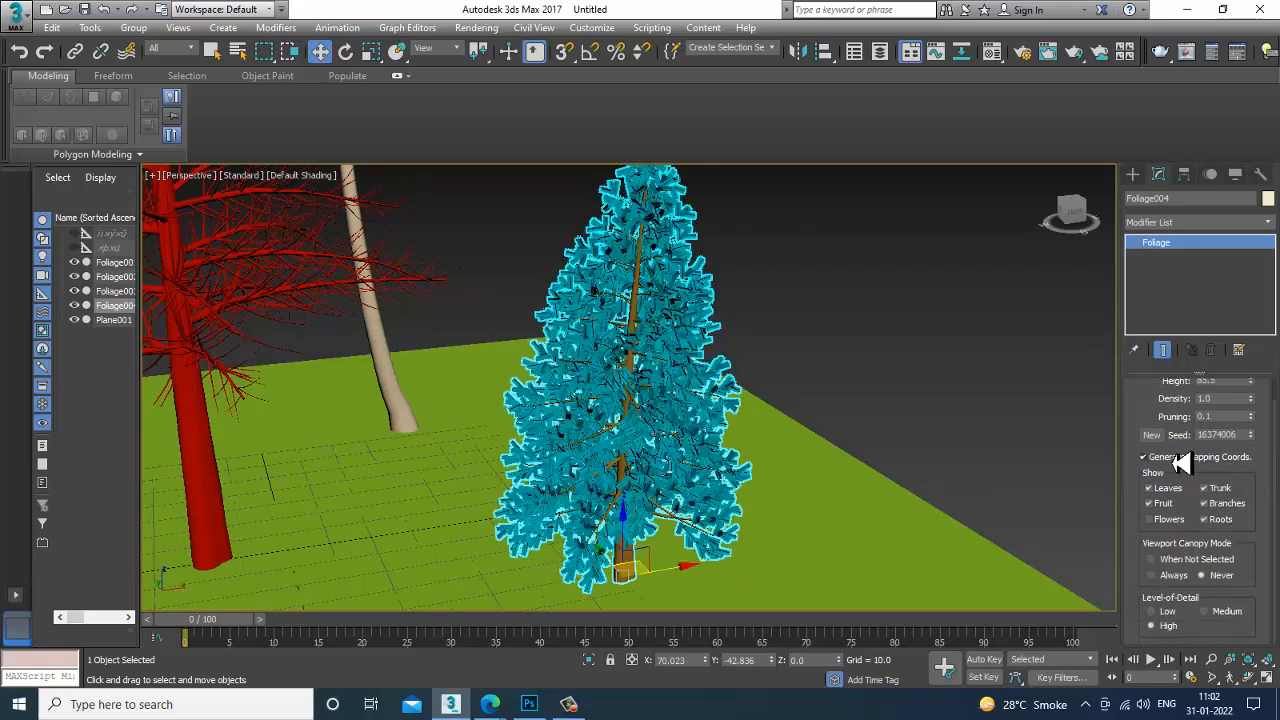
click(1165, 576)
click(1180, 560)
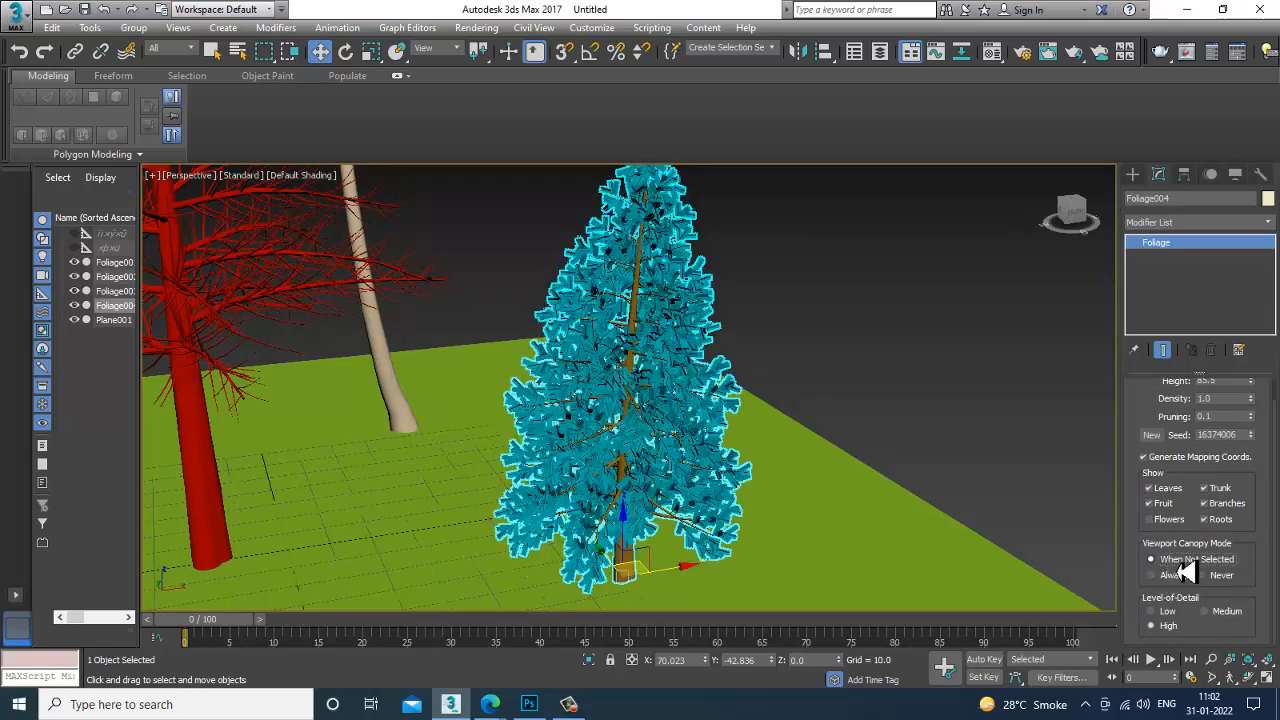
click(1205, 612)
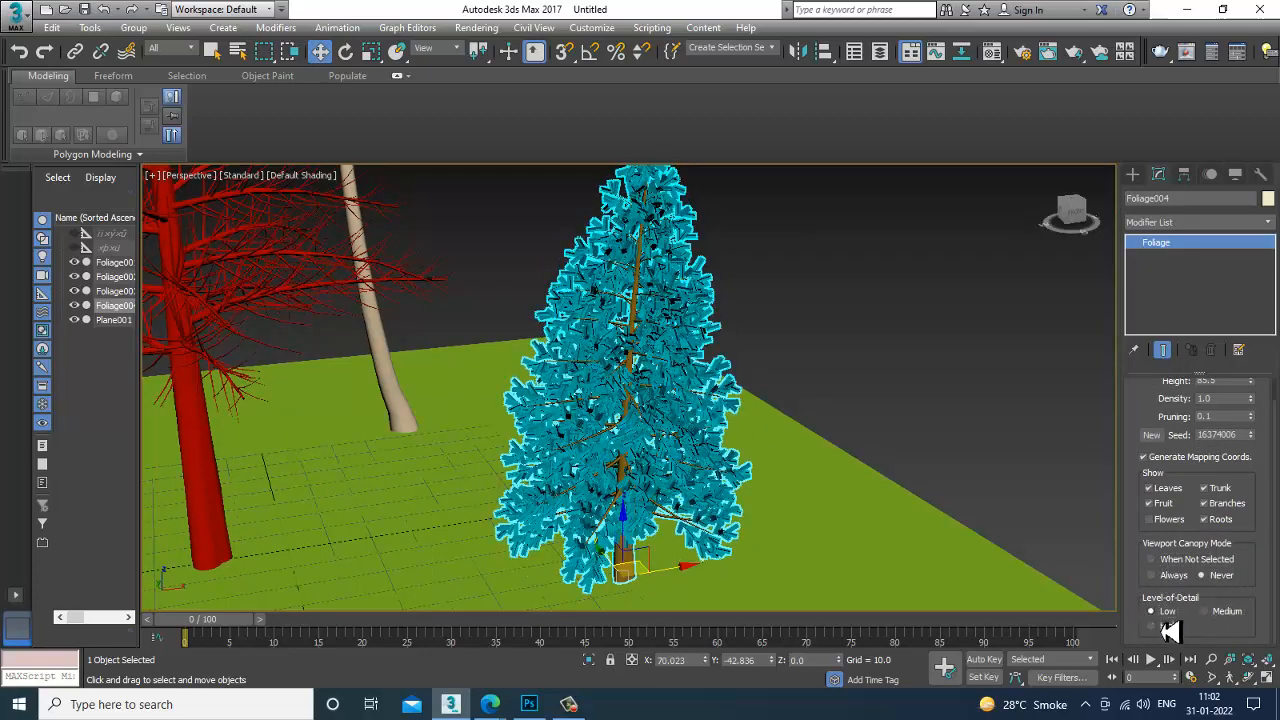
click(1180, 627)
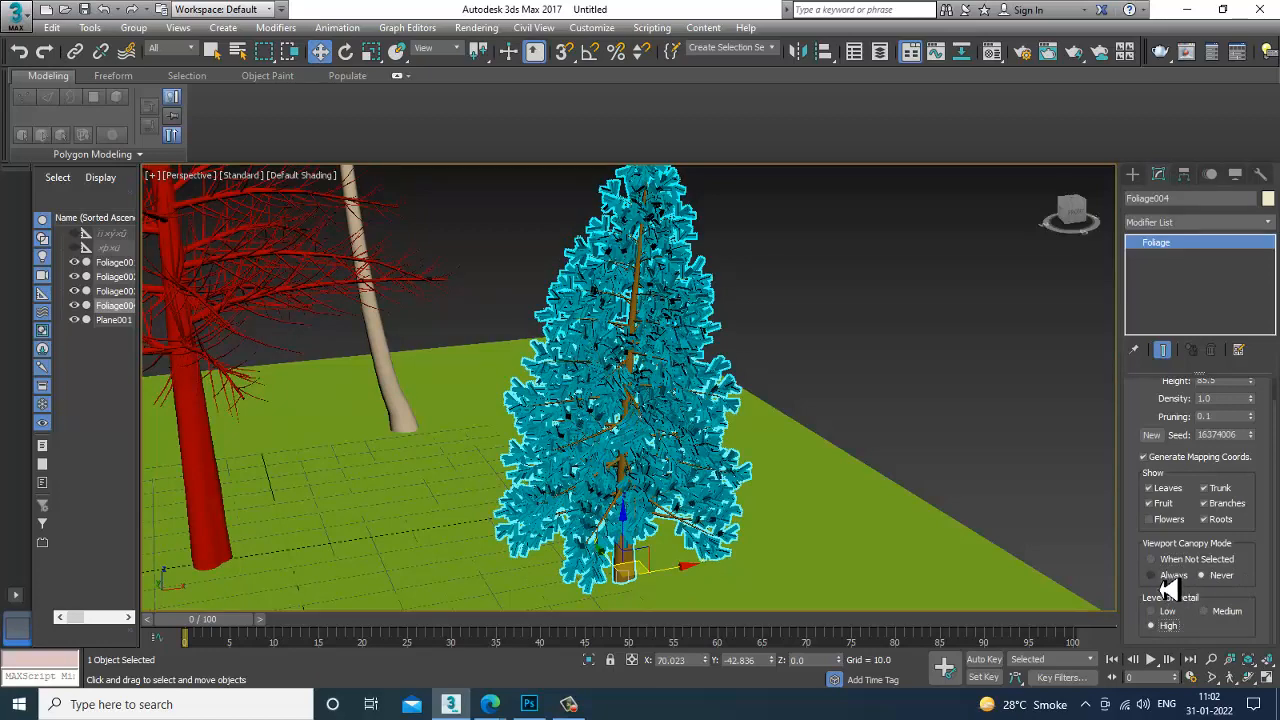
- Move the Blue Spruce toward the back of the ground plane, to about X 106.8, Y 77.5
alt+middle_drag(764, 427, 650, 470)
middle_drag(650, 568, 864, 528)
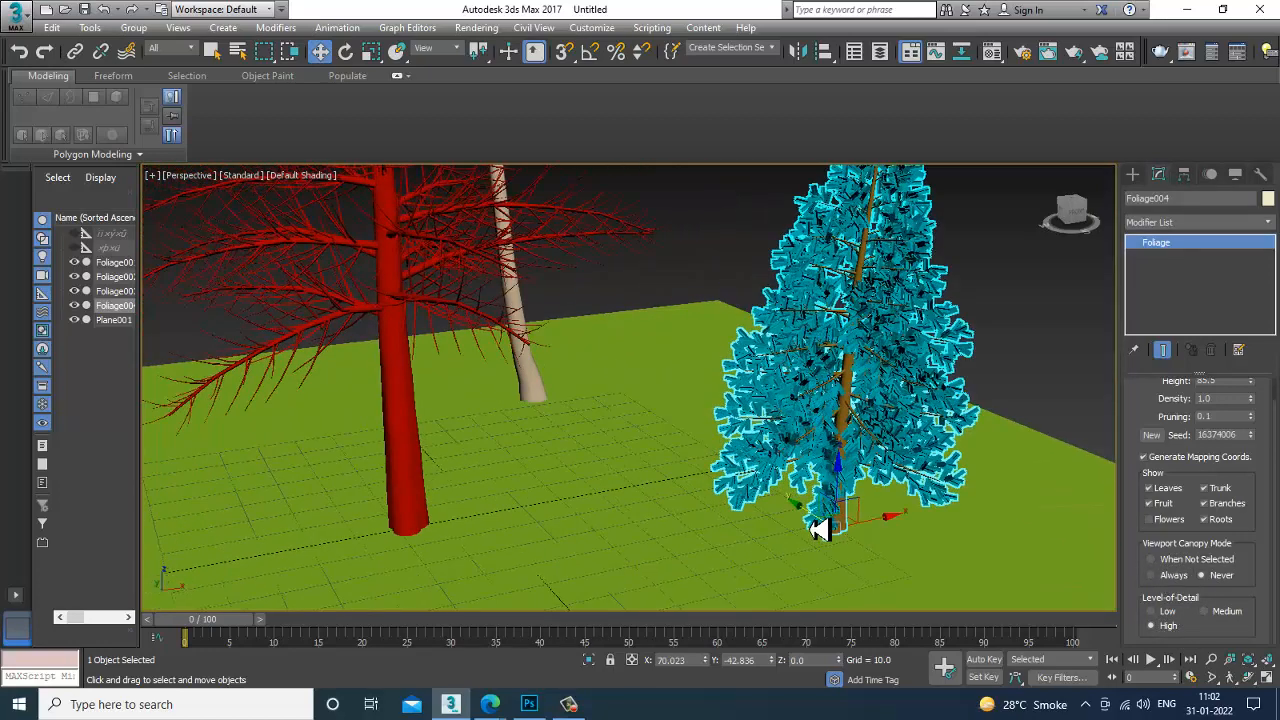
drag(818, 530, 790, 372)
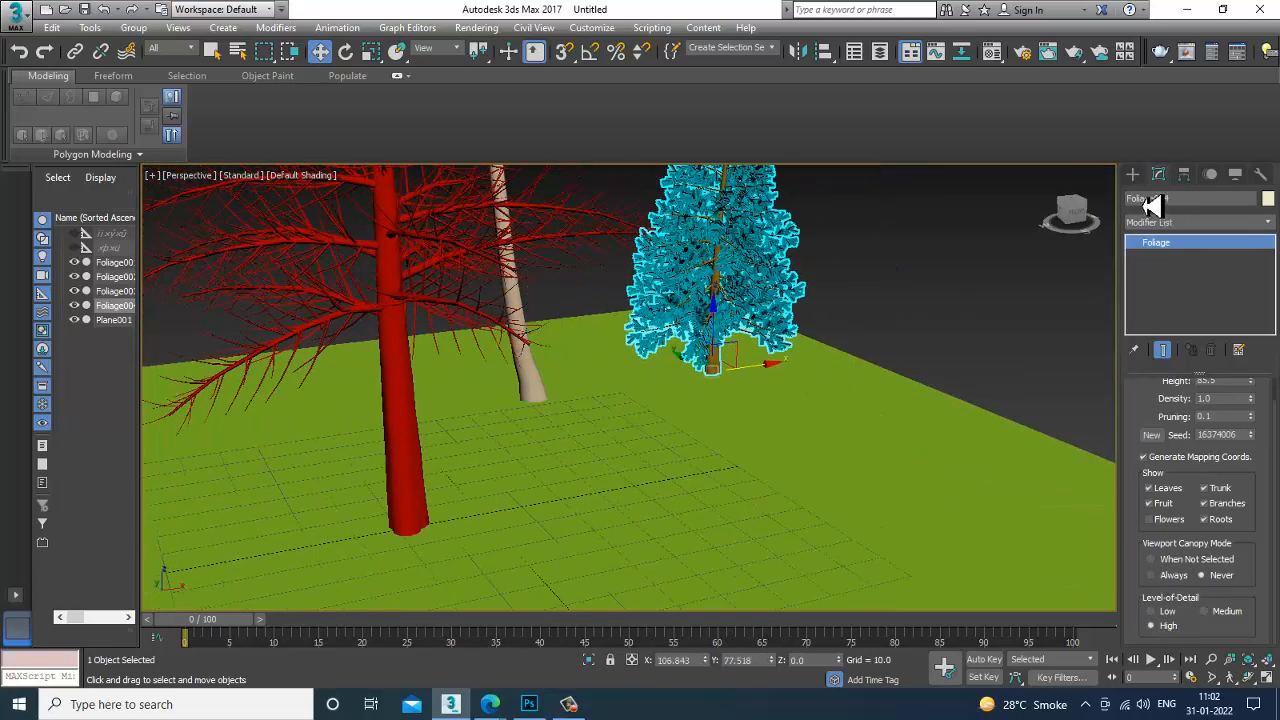
- Place an American Elm on the ground plane to the right of the Scotch Pine, in front of the Blue Spruce
click(1133, 174)
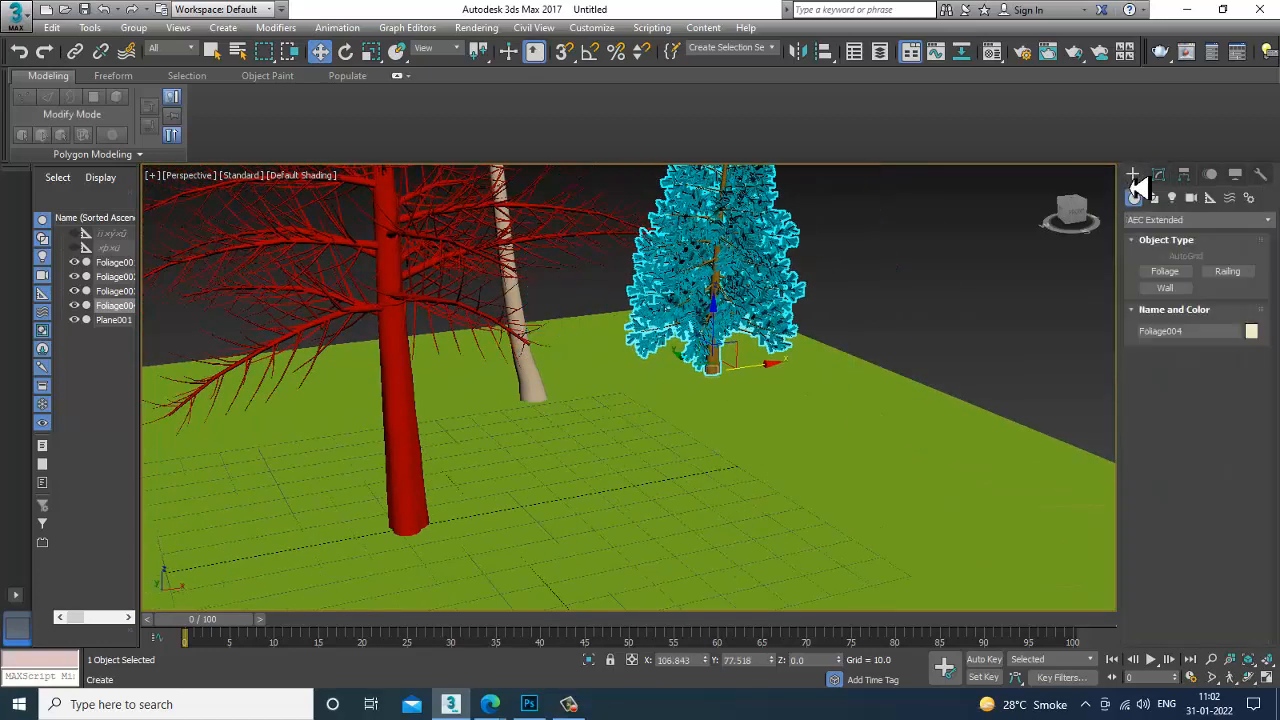
click(1165, 271)
drag(1262, 458, 1277, 535)
click(1172, 475)
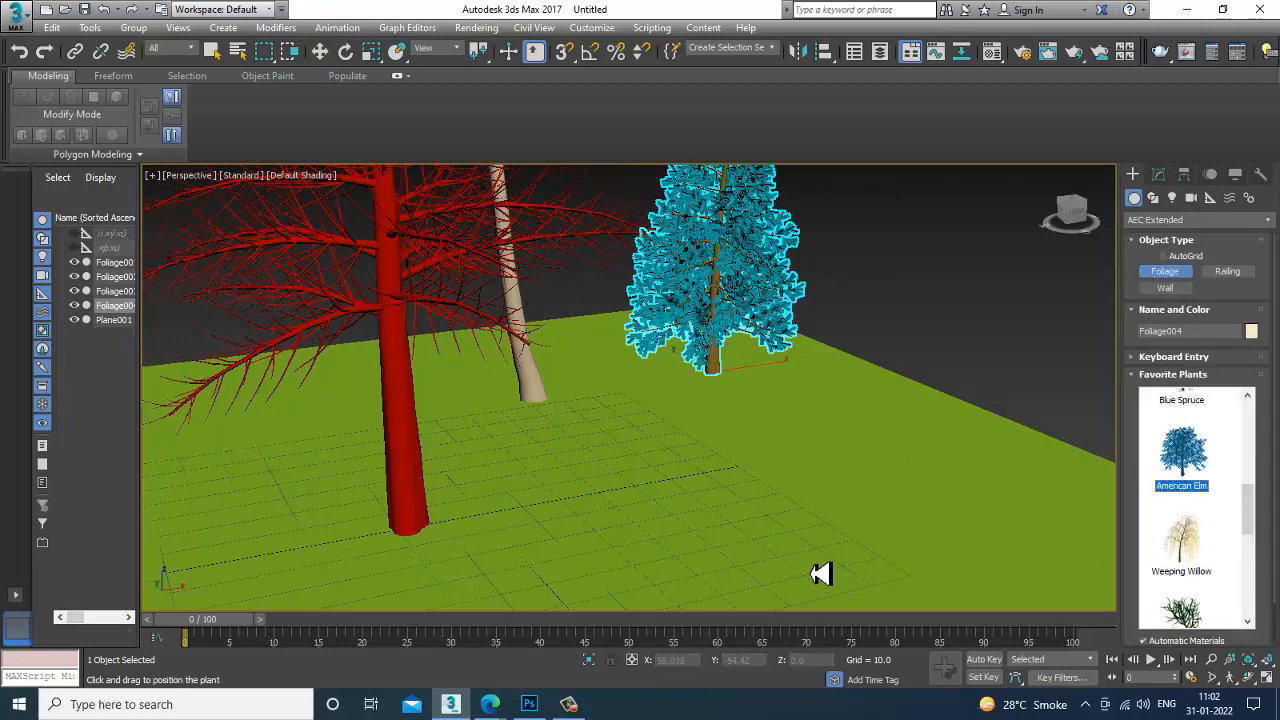
click(811, 570)
right_click(866, 504)
scroll(874, 378, down, 5)
middle_drag(880, 380, 844, 461)
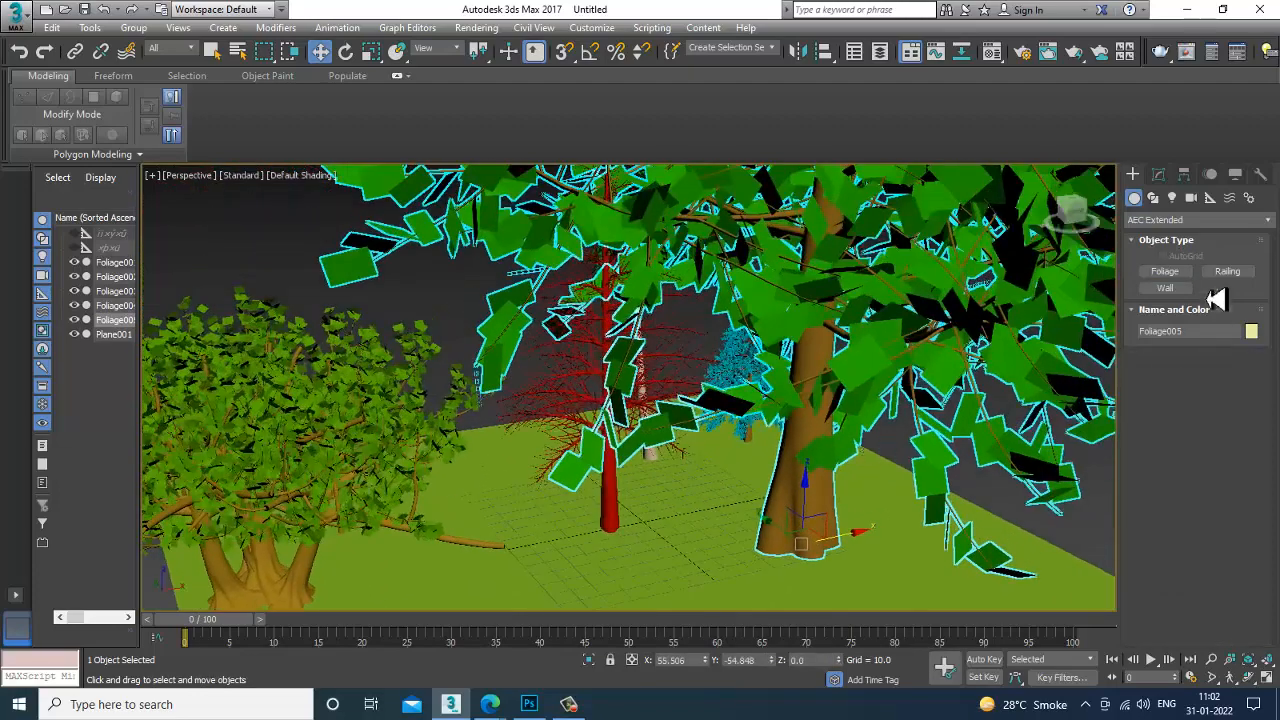
- Set the American Elm's height to 86.4, its density to 0.4 and its seed to 10733488
click(1158, 174)
drag(1140, 413, 1166, 556)
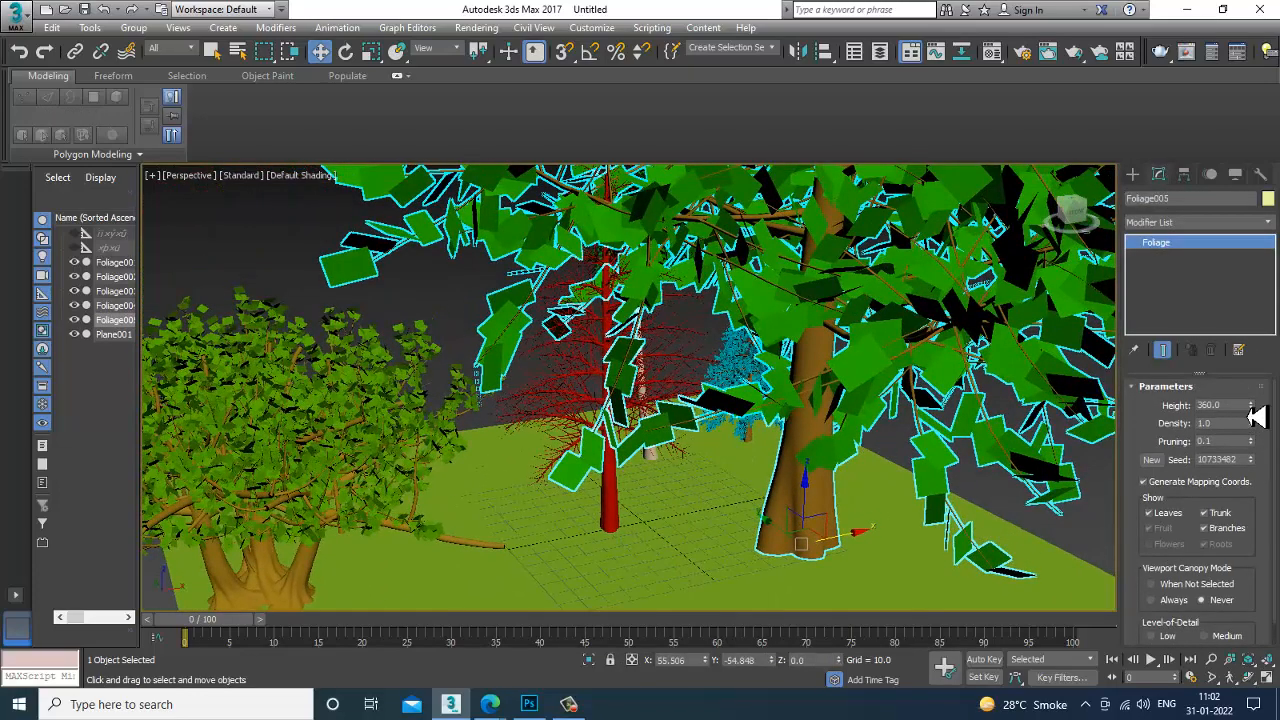
drag(1256, 417, 1268, 480)
scroll(800, 475, up, 3)
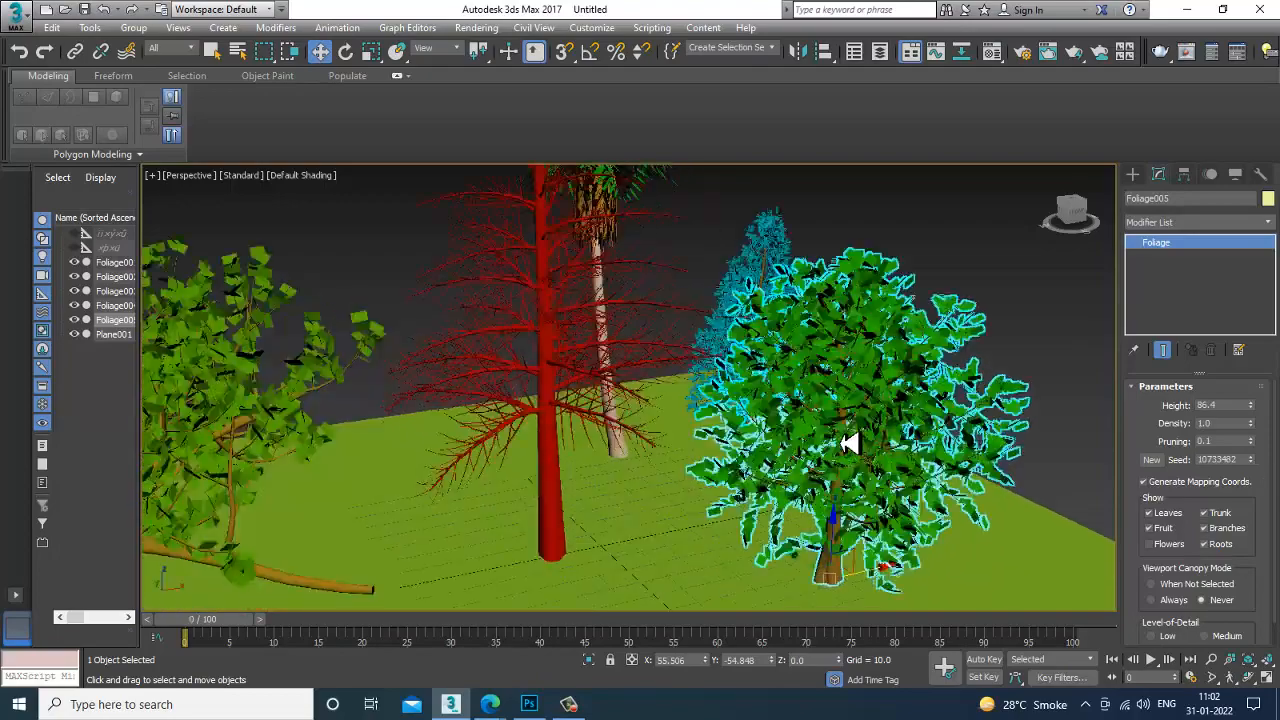
scroll(850, 410, up, 5)
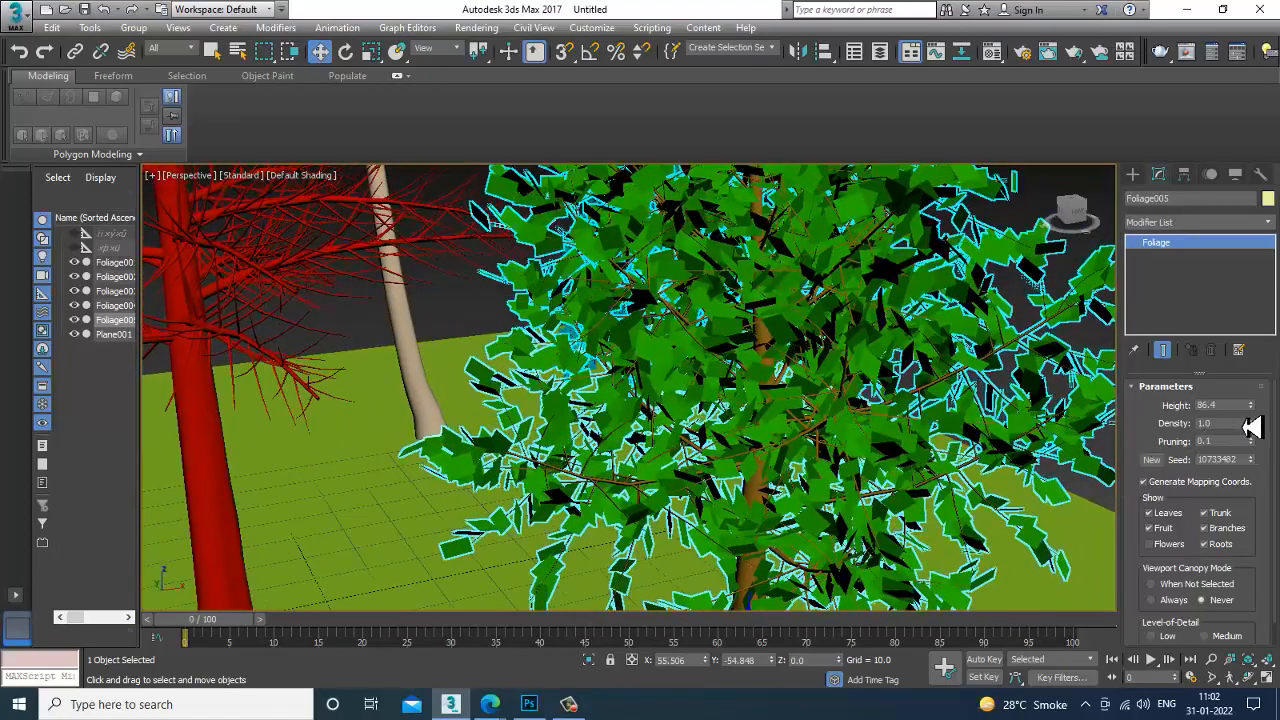
mouse_move(1257, 436)
mouse_down()
mouse_move(1264, 452)
mouse_move(1265, 441)
mouse_move(1251, 452)
mouse_up()
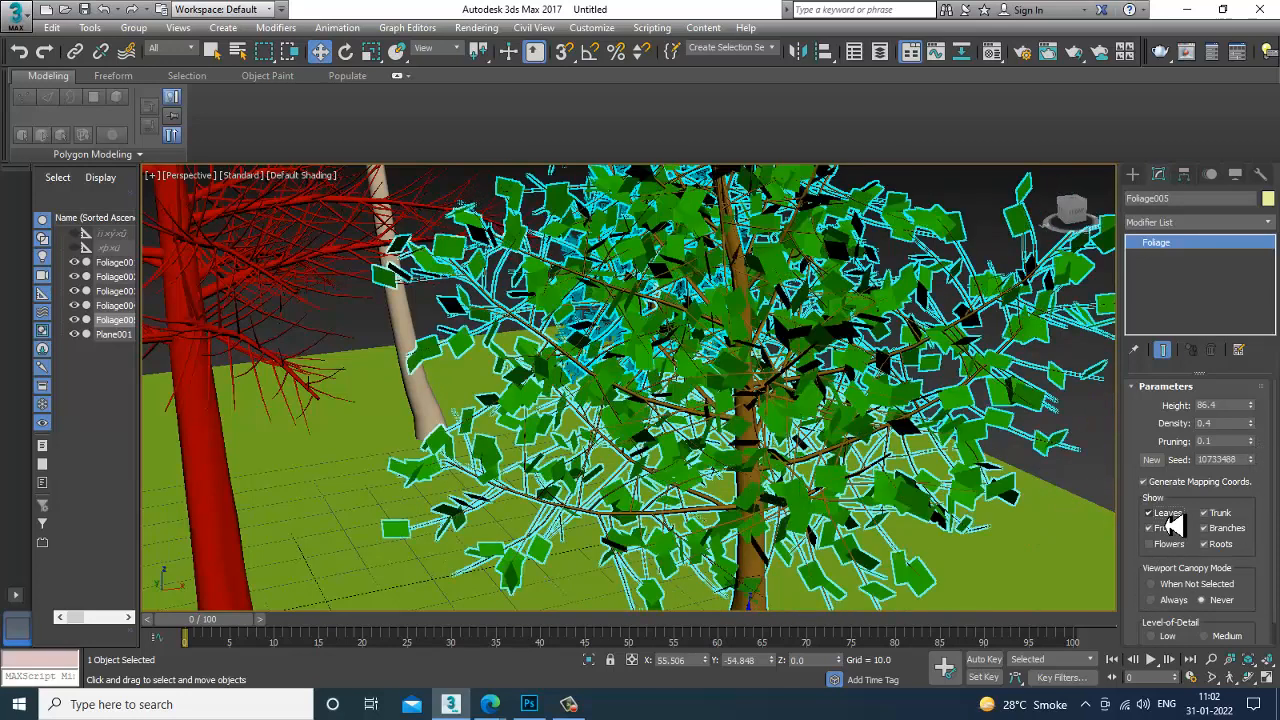
scroll(1160, 605, down, 1)
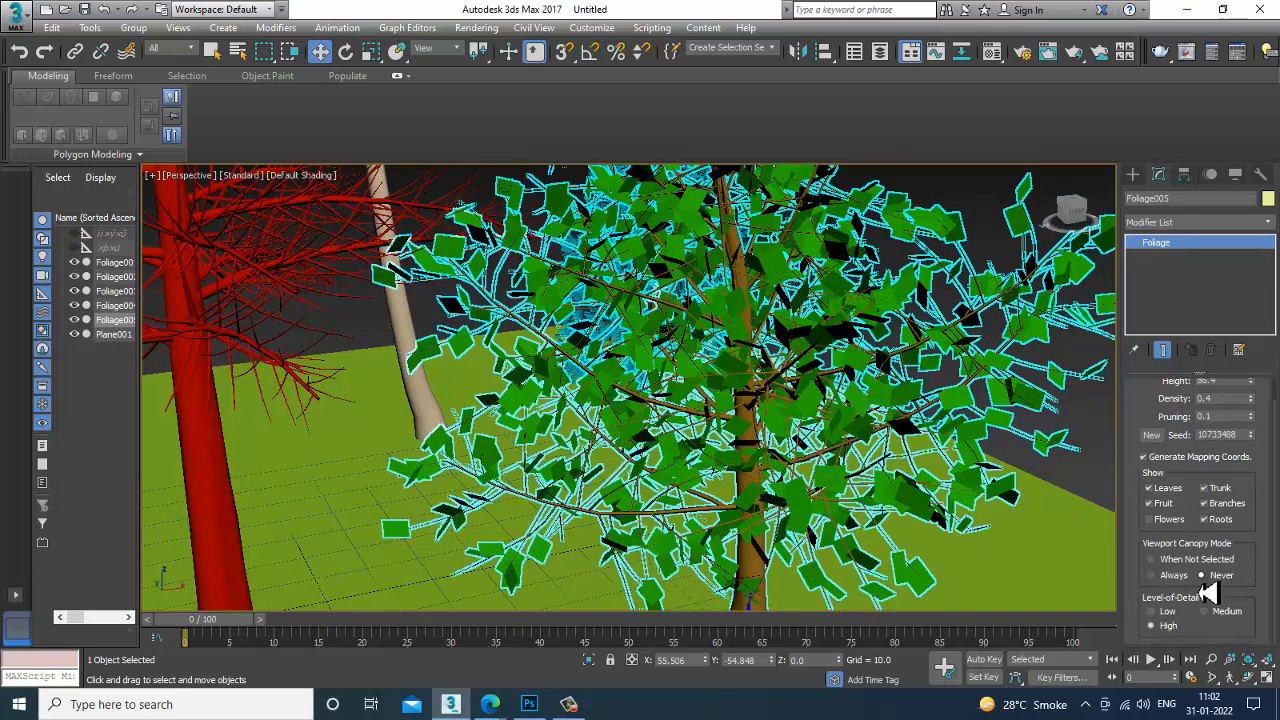
- Place a Weeping Willow at the front of the ground plane, between the Banyan tree and the American Elm
scroll(840, 488, down, 4)
middle_drag(840, 488, 1016, 450)
scroll(888, 418, down, 3)
click(1141, 178)
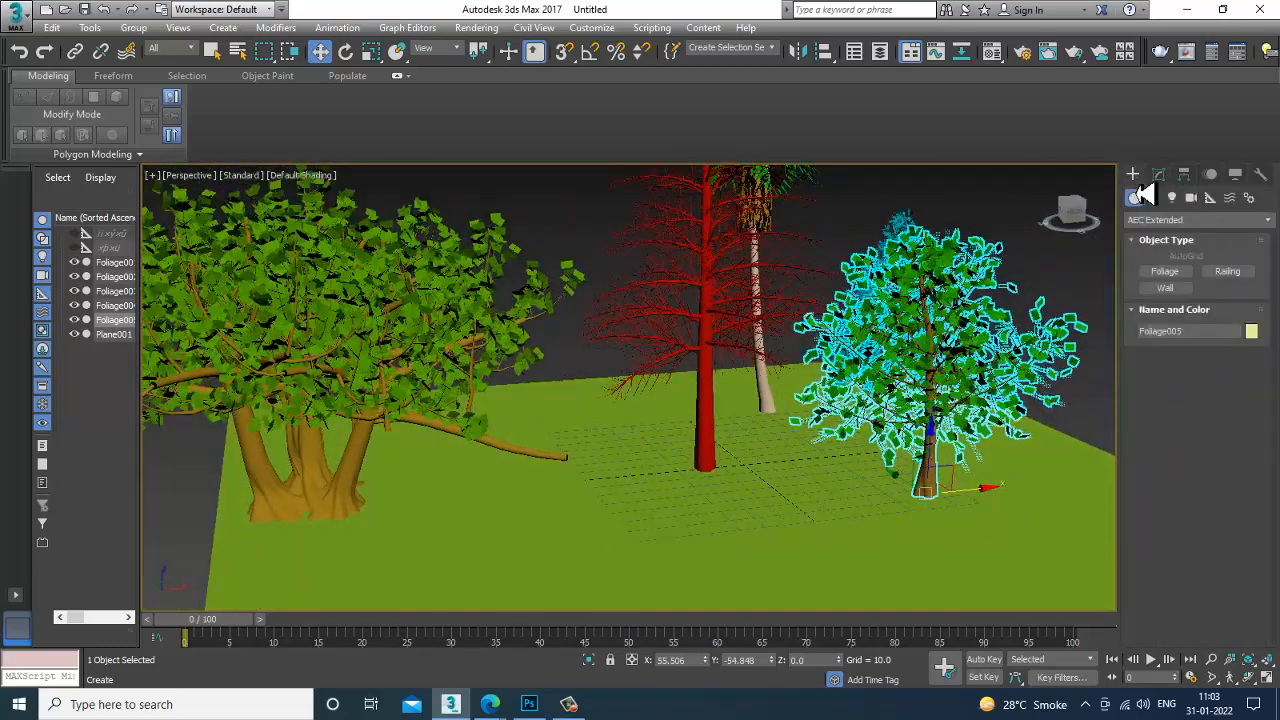
click(1166, 272)
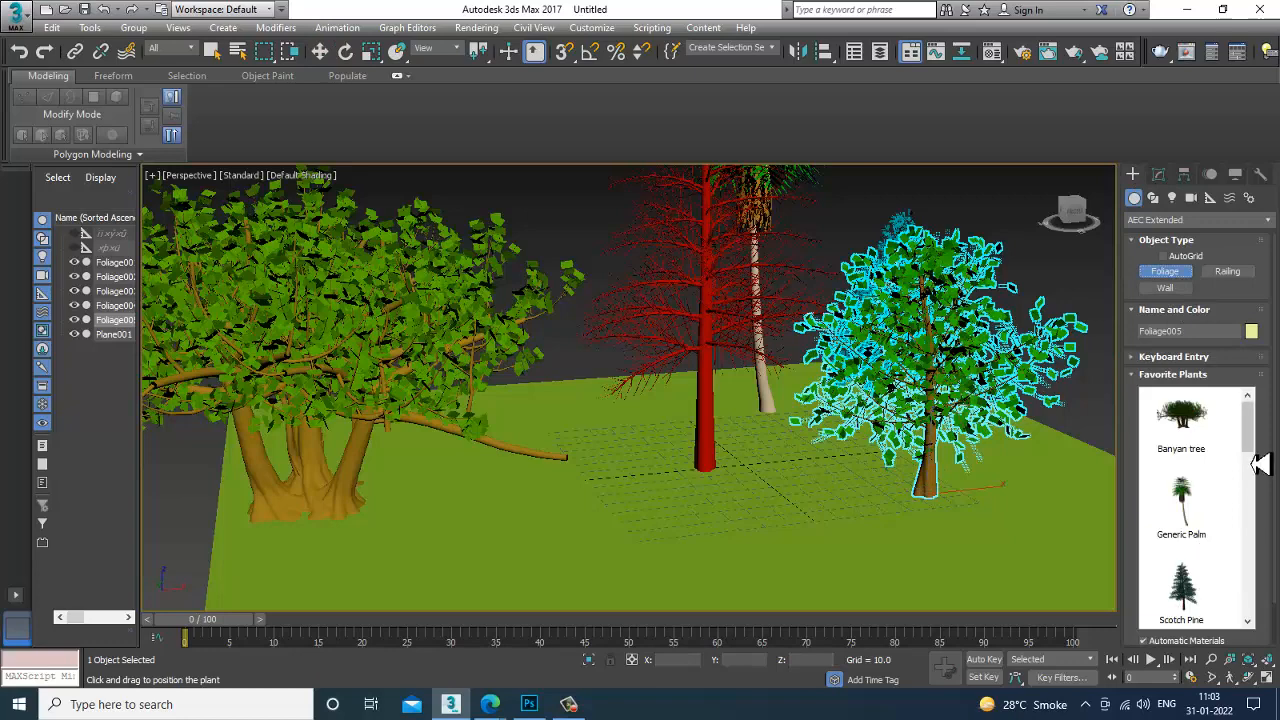
drag(1260, 463, 1272, 530)
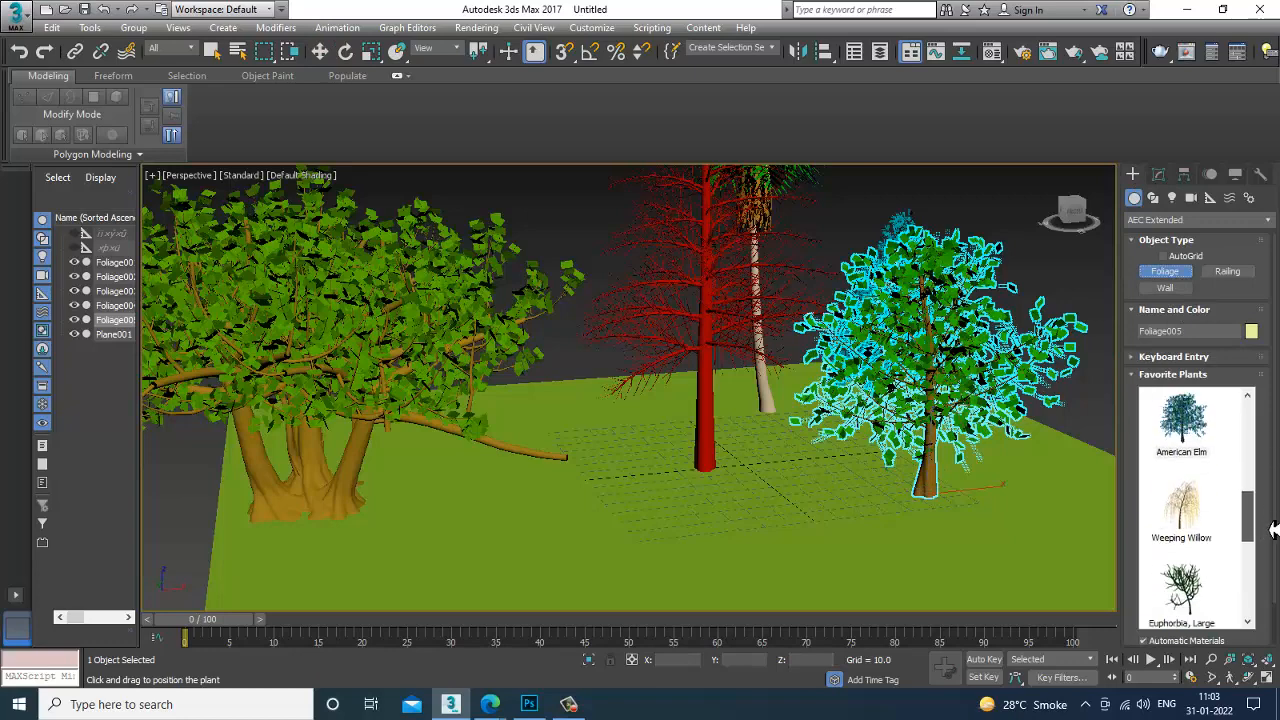
click(1208, 527)
click(681, 604)
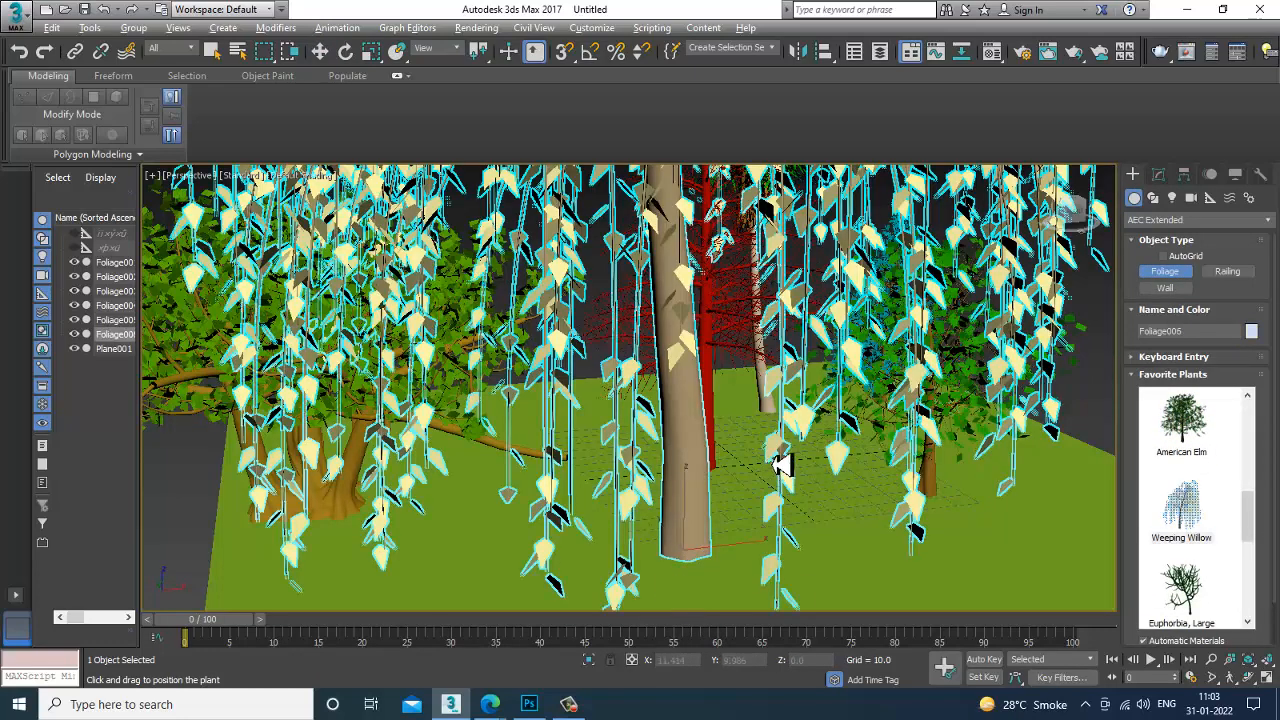
scroll(783, 457, down, 3)
- Set the Weeping Willow's height to 101.25, density to 0.2, pruning to 0.4 and seed to 3282695
click(1159, 174)
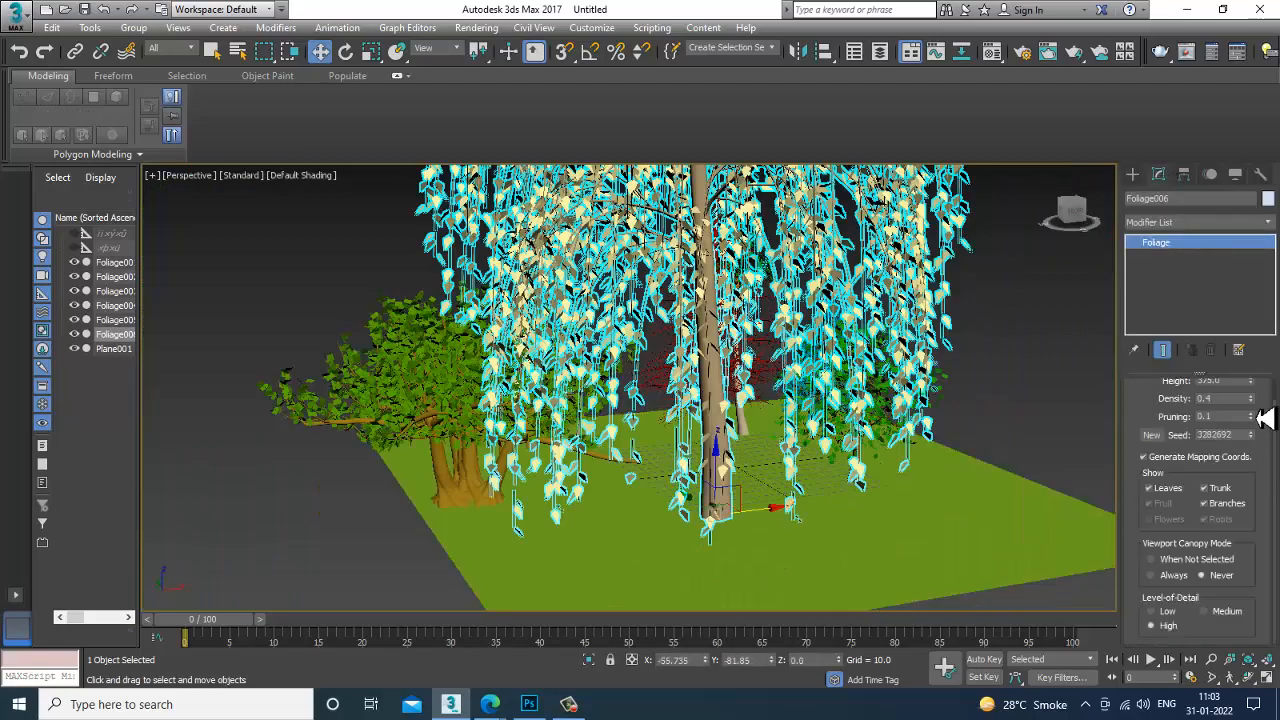
scroll(1153, 527, up, 2)
drag(1257, 423, 1268, 476)
scroll(800, 435, up, 5)
middle_drag(778, 434, 918, 430)
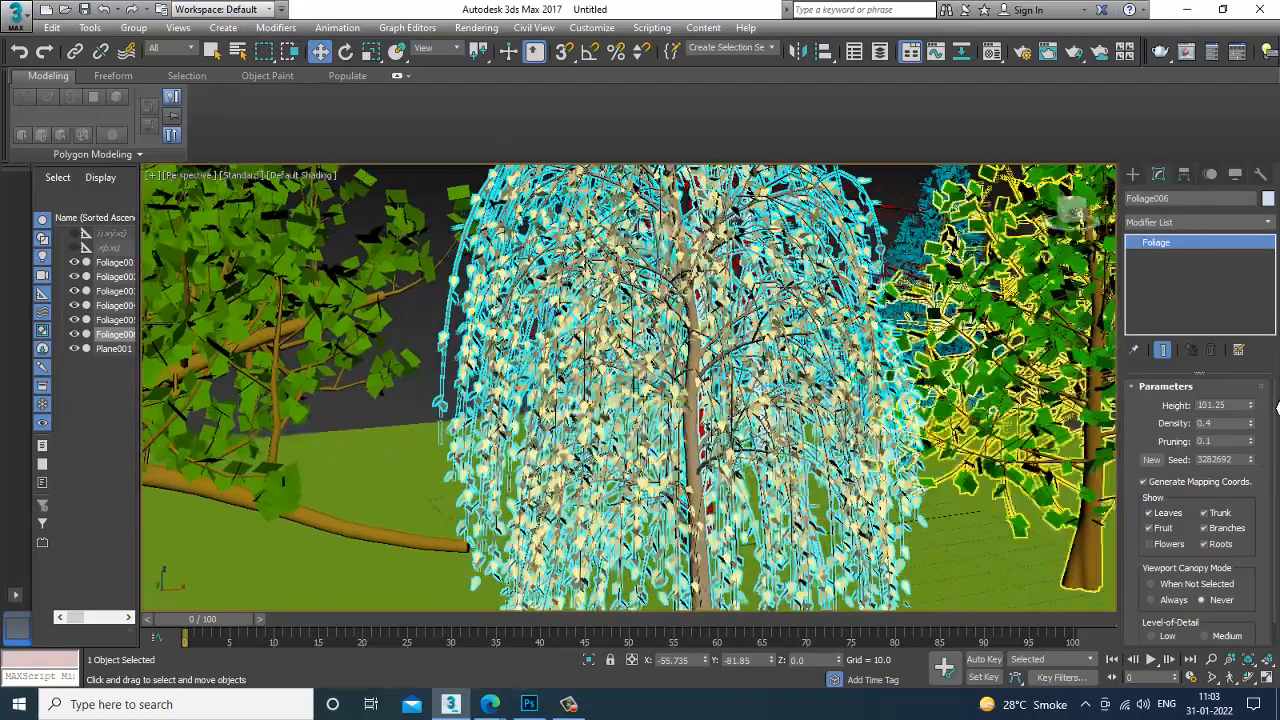
drag(1260, 440, 1262, 467)
- Try hiding the Weeping Willow's leaves and its branches one after another and show them again
click(1166, 528)
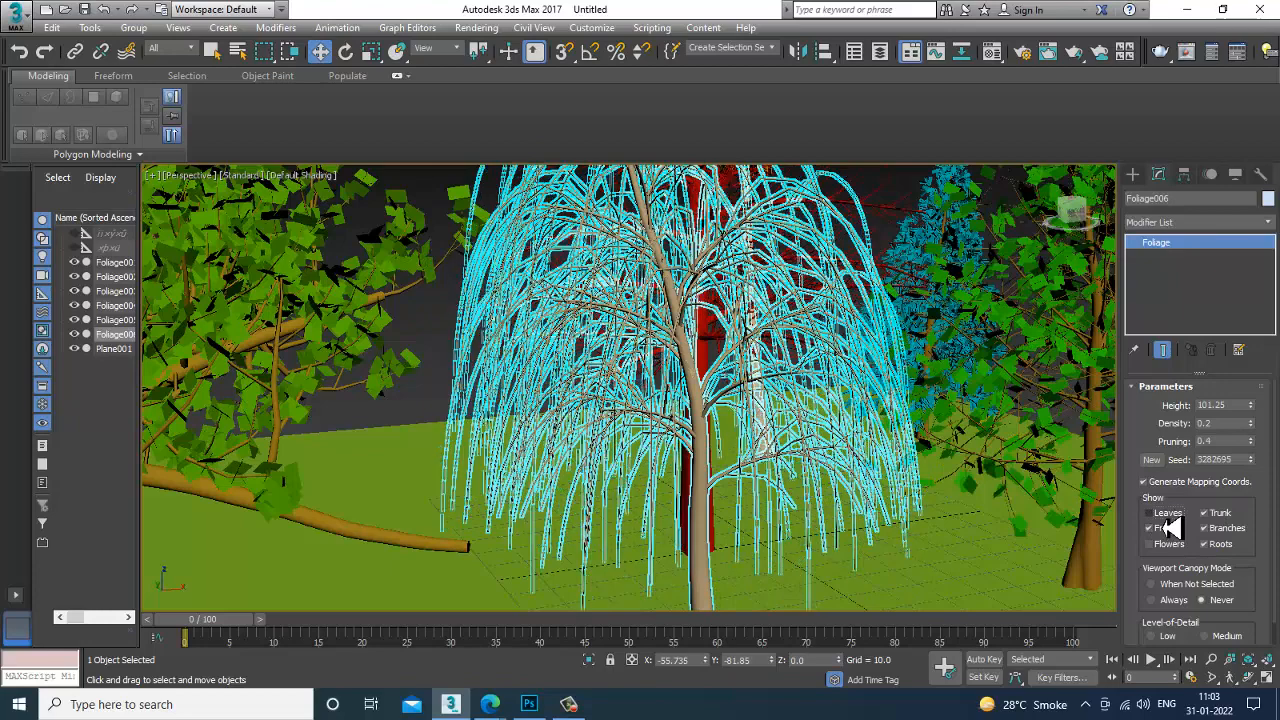
click(1226, 528)
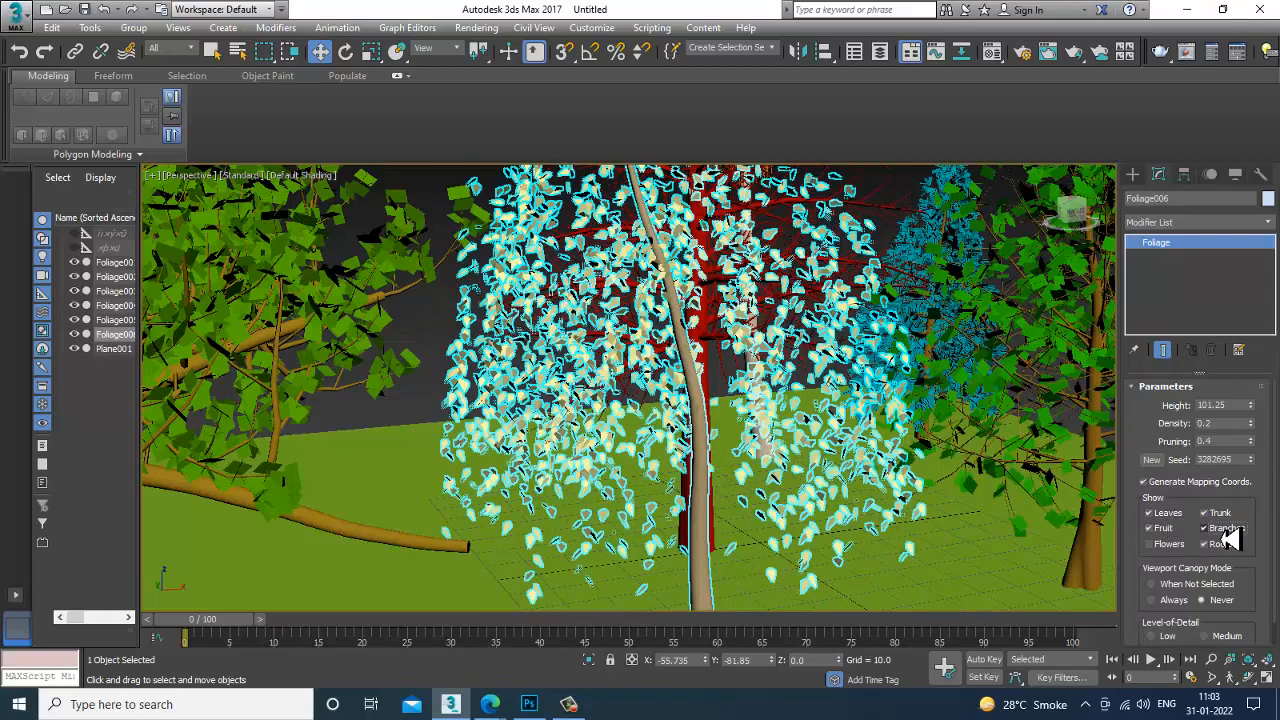
- Try the Always canopy mode and the Medium level of detail on the Weeping Willow, returning to Never and High
scroll(1160, 605, down, 2)
click(1170, 576)
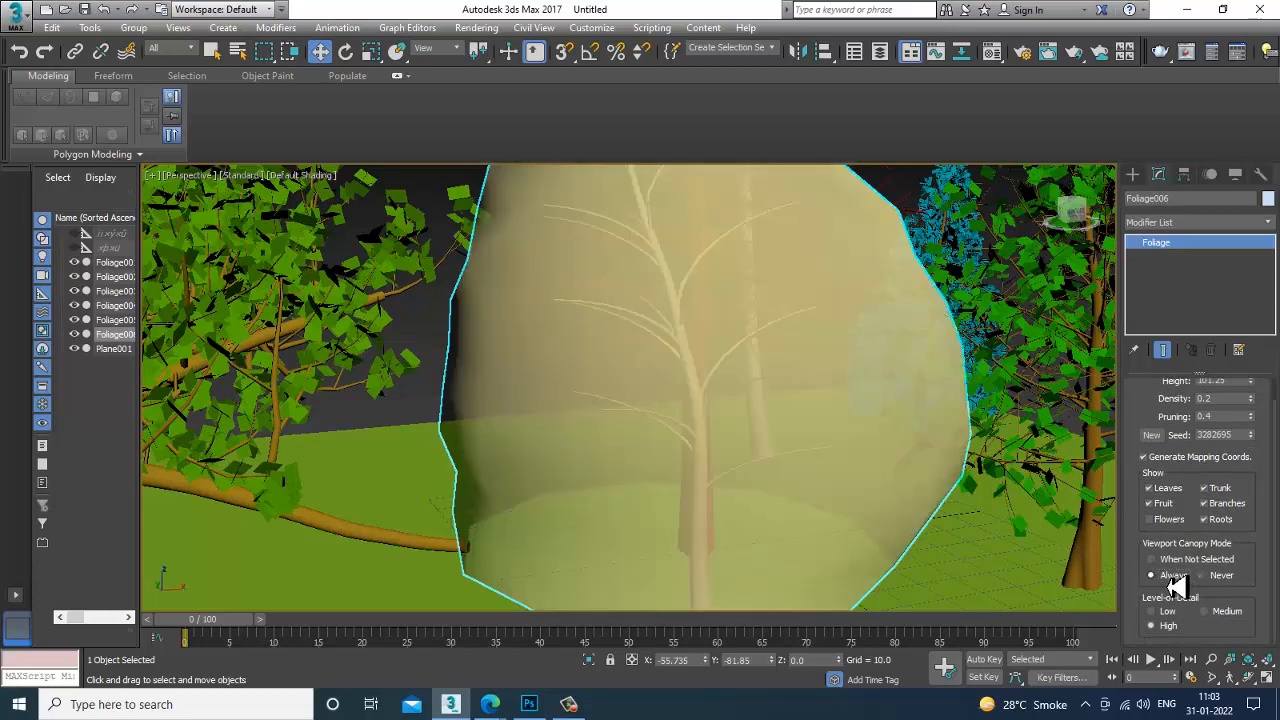
click(1220, 580)
click(1226, 613)
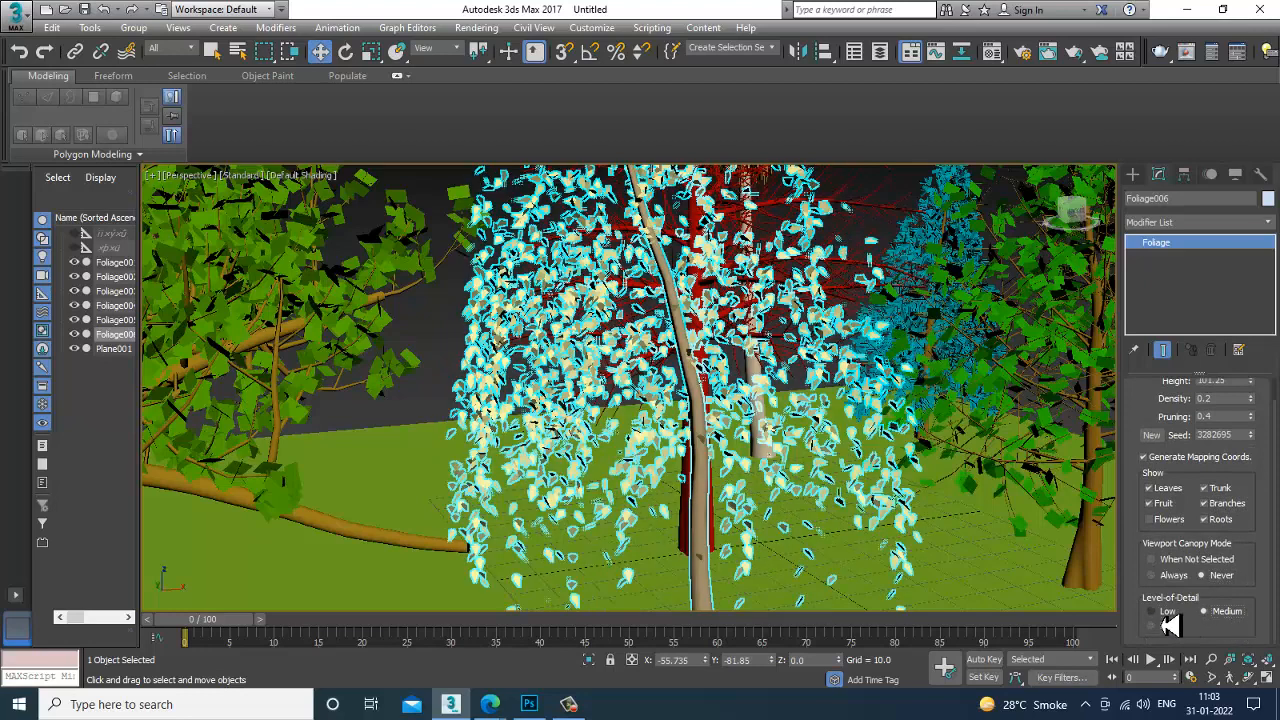
click(1166, 626)
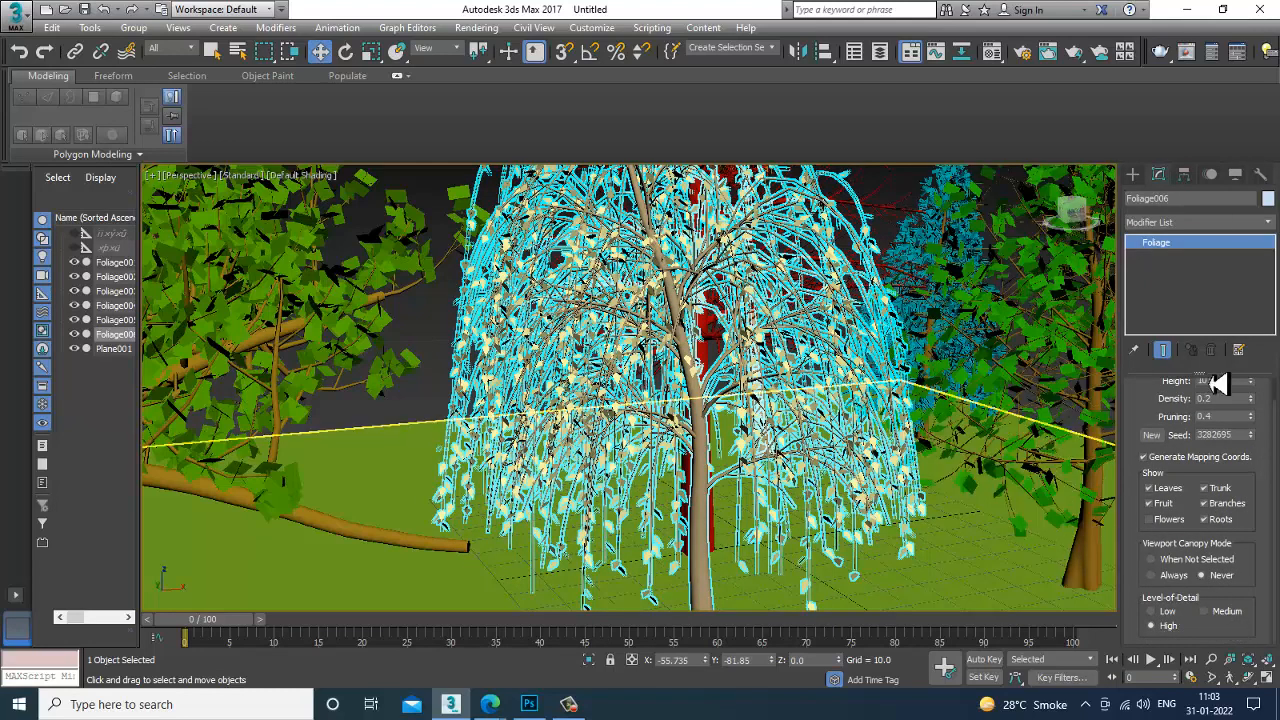
- Place a Society Garlic plant near the front of the ground plane, between the Banyan tree and the Weeping Willow
click(1133, 175)
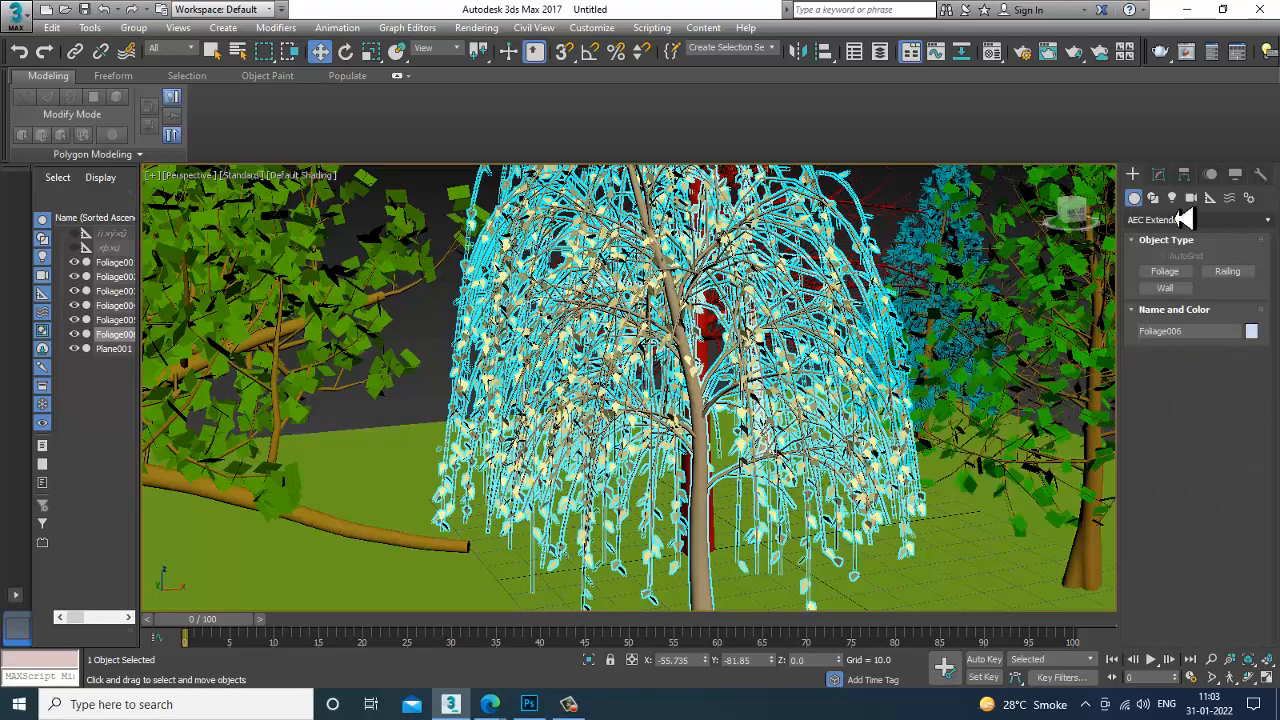
click(1165, 272)
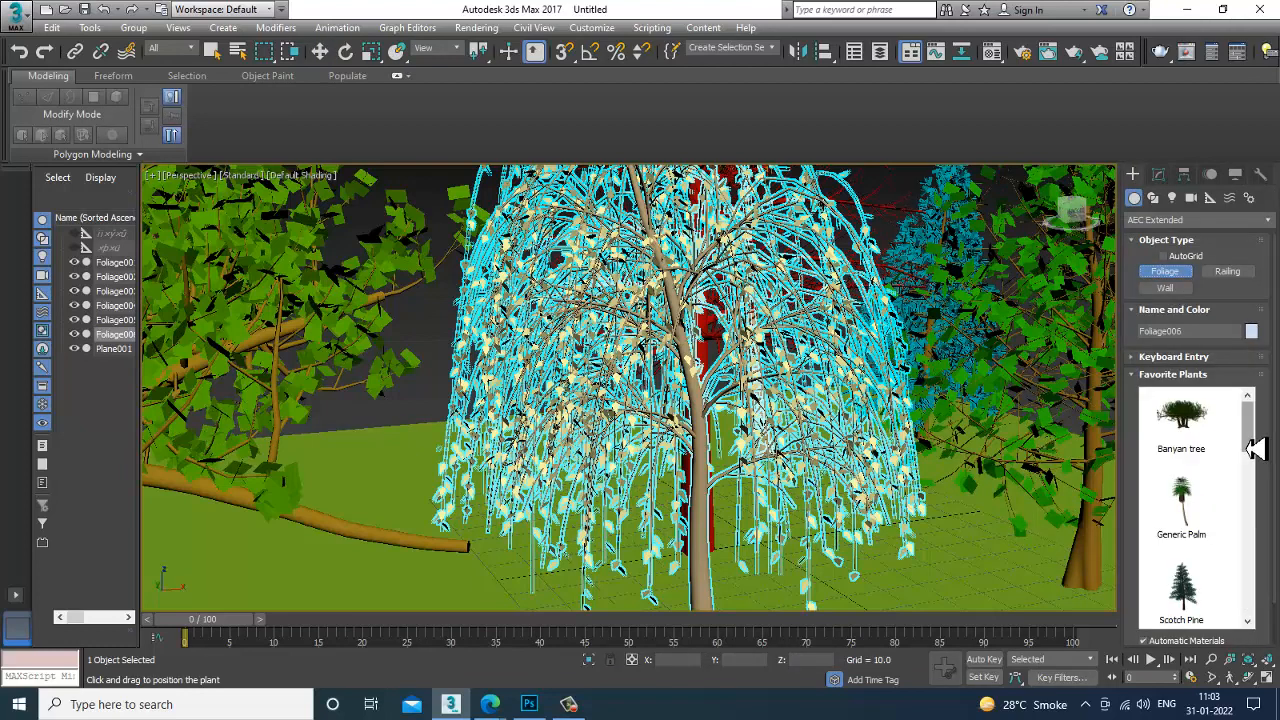
drag(1250, 447, 1271, 572)
click(1196, 519)
scroll(700, 506, down, 5)
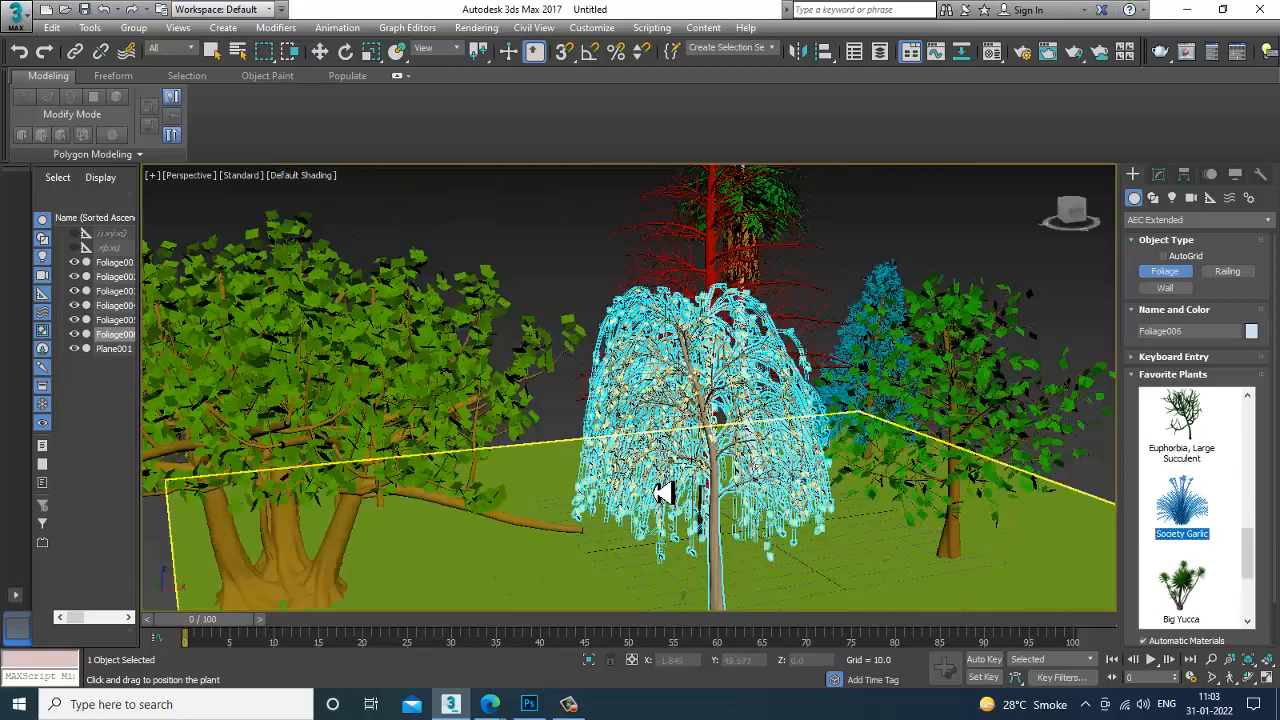
middle_drag(656, 491, 679, 427)
click(599, 509)
scroll(558, 489, up, 4)
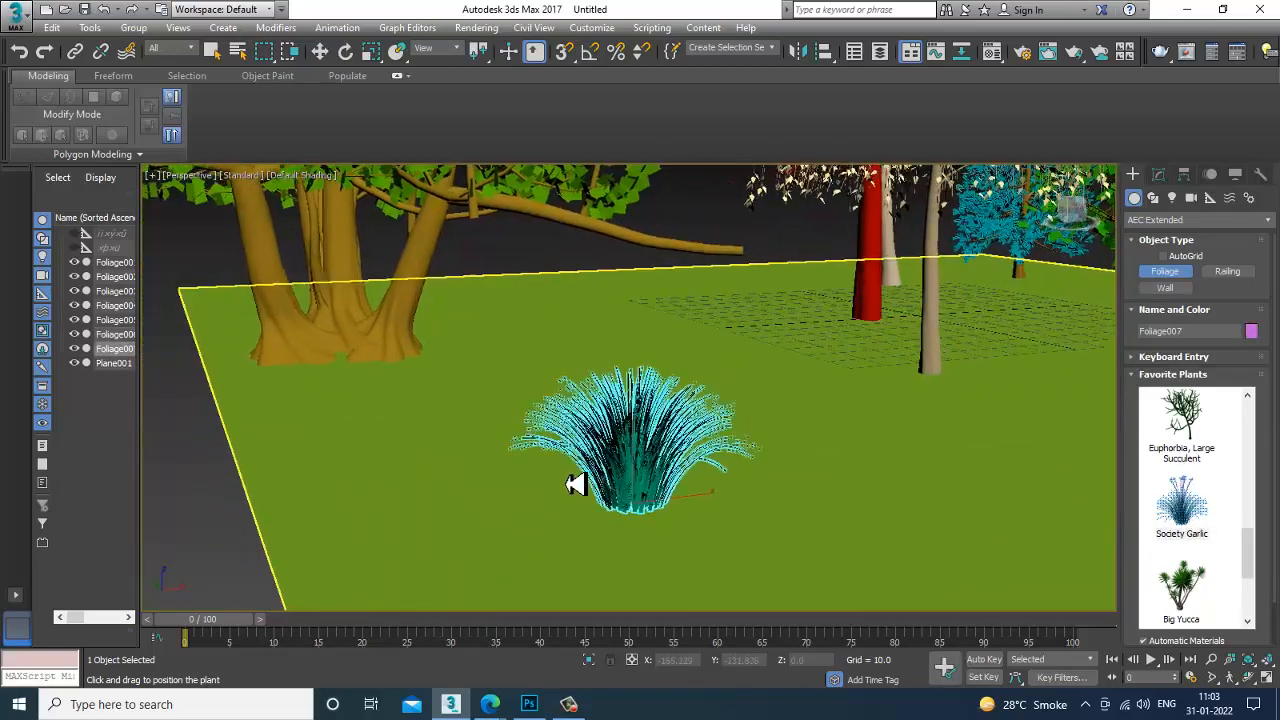
right_click(576, 486)
alt+middle_drag(590, 480, 731, 434)
scroll(731, 434, up, 6)
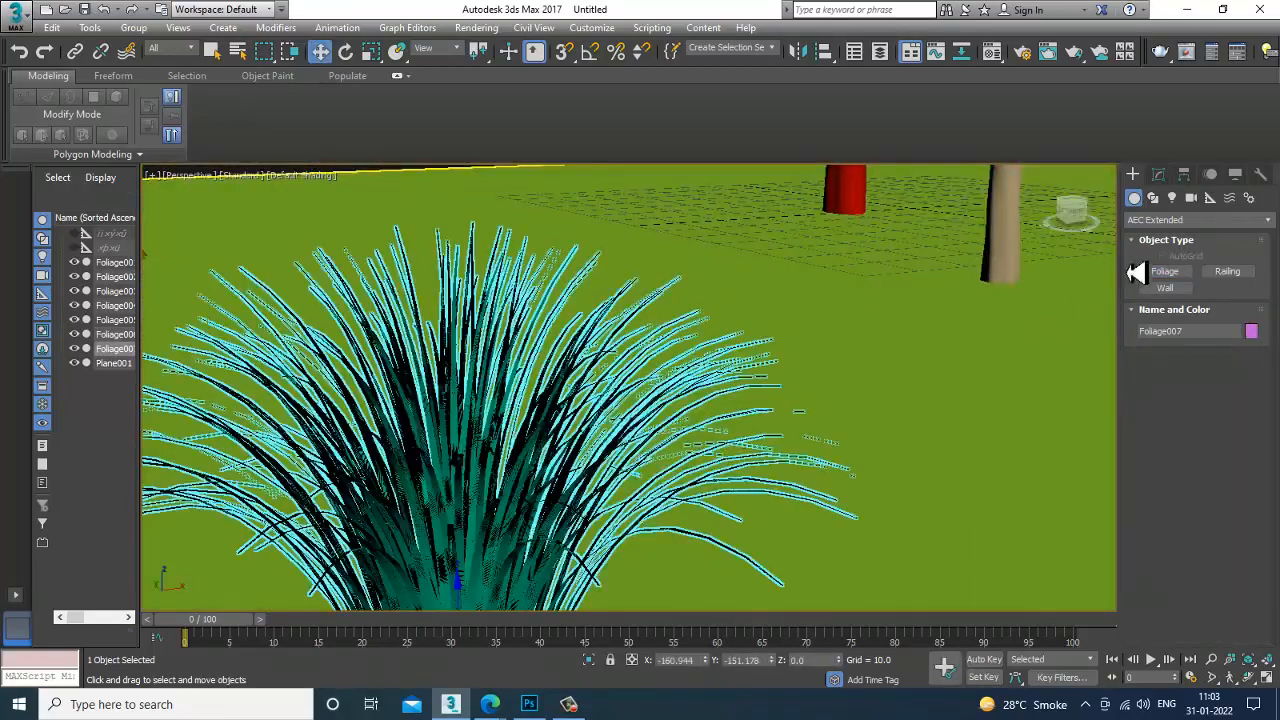
- Set the Society Garlic's height to 20.7 and its density to 1.0
click(1160, 177)
scroll(1163, 425, up, 1)
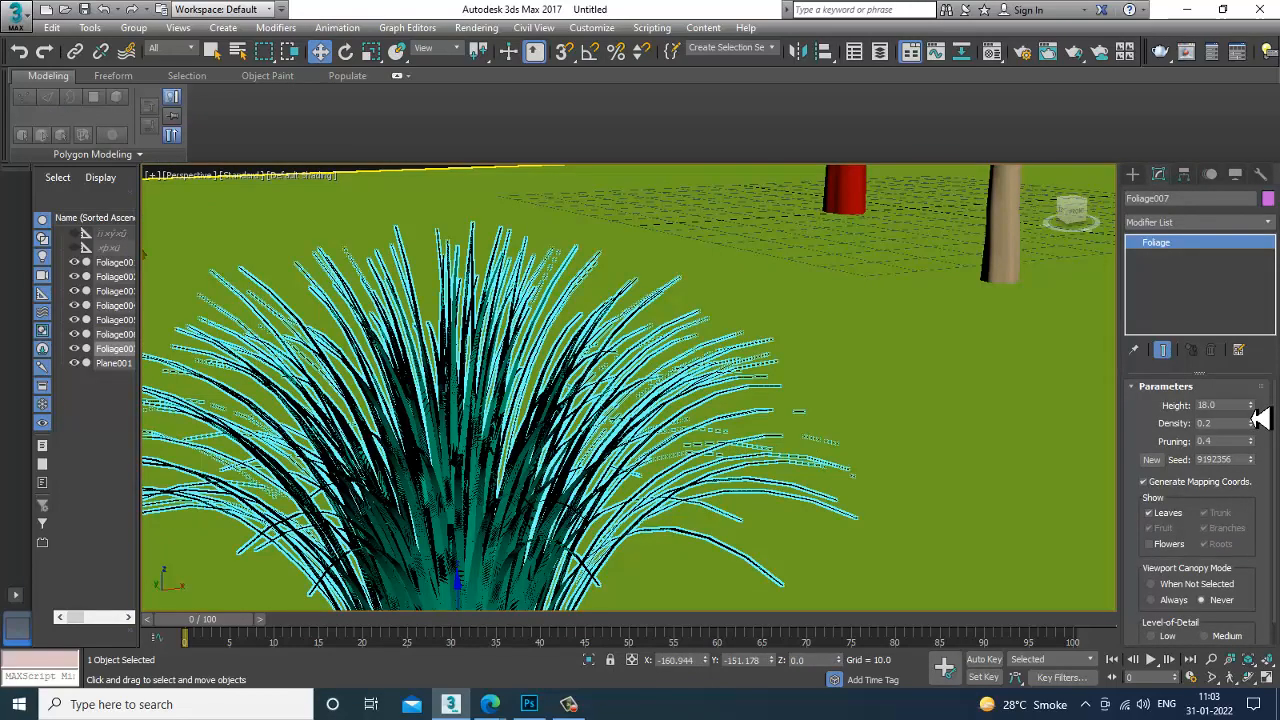
mouse_move(1251, 408)
mouse_down()
mouse_move(1257, 434)
mouse_move(1268, 413)
mouse_up()
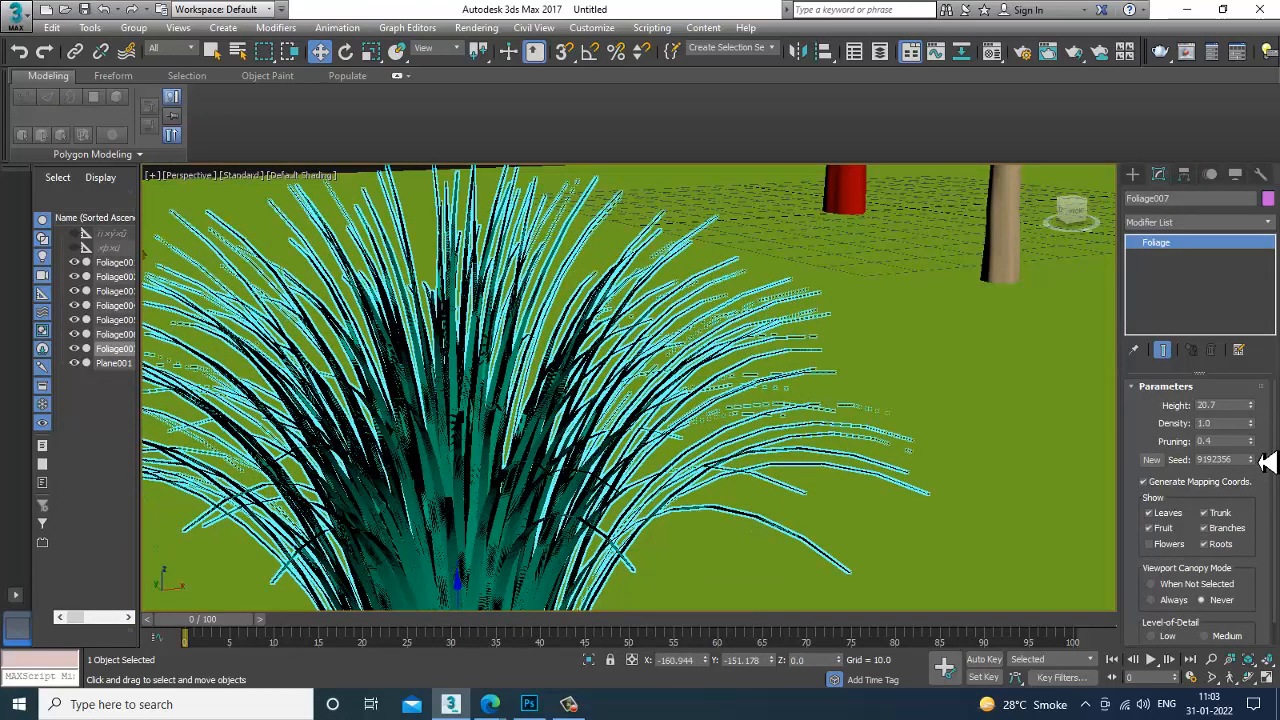
- Set the Society Garlic's density to 0.2, pruning to -0.1 and seed to 9192362, and switch off its trunk display
drag(1262, 478, 1233, 483)
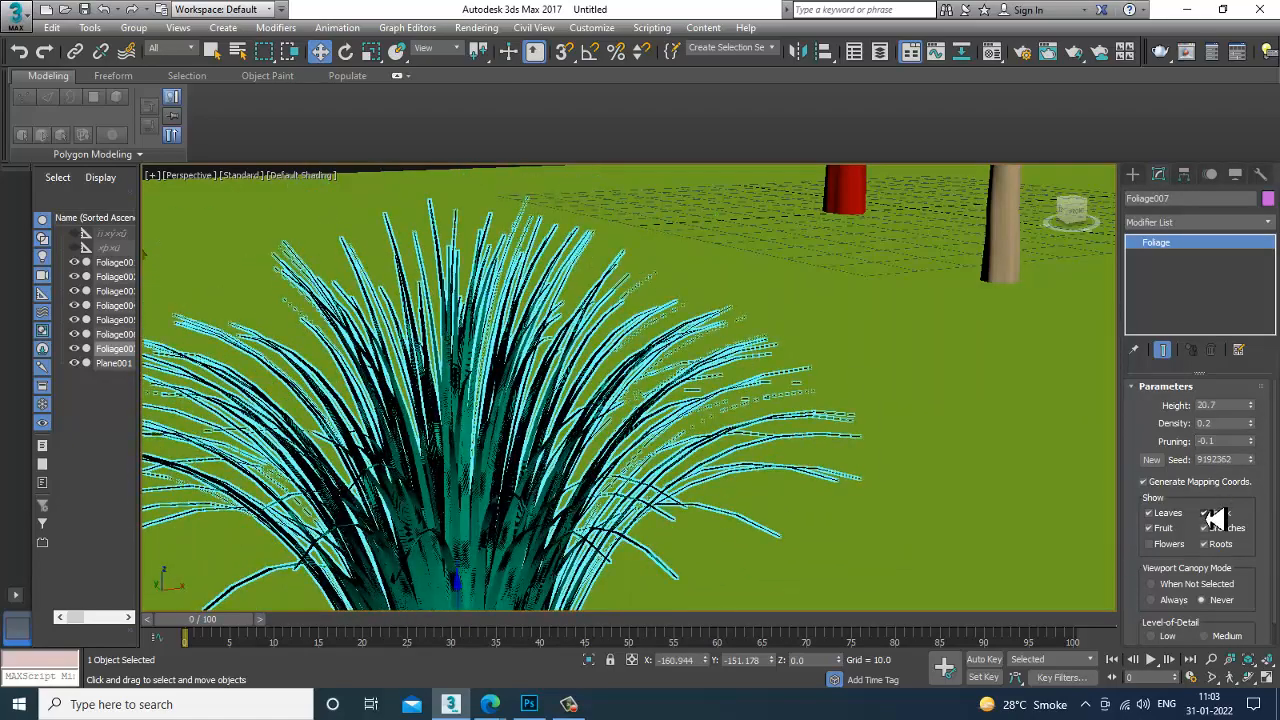
click(1160, 514)
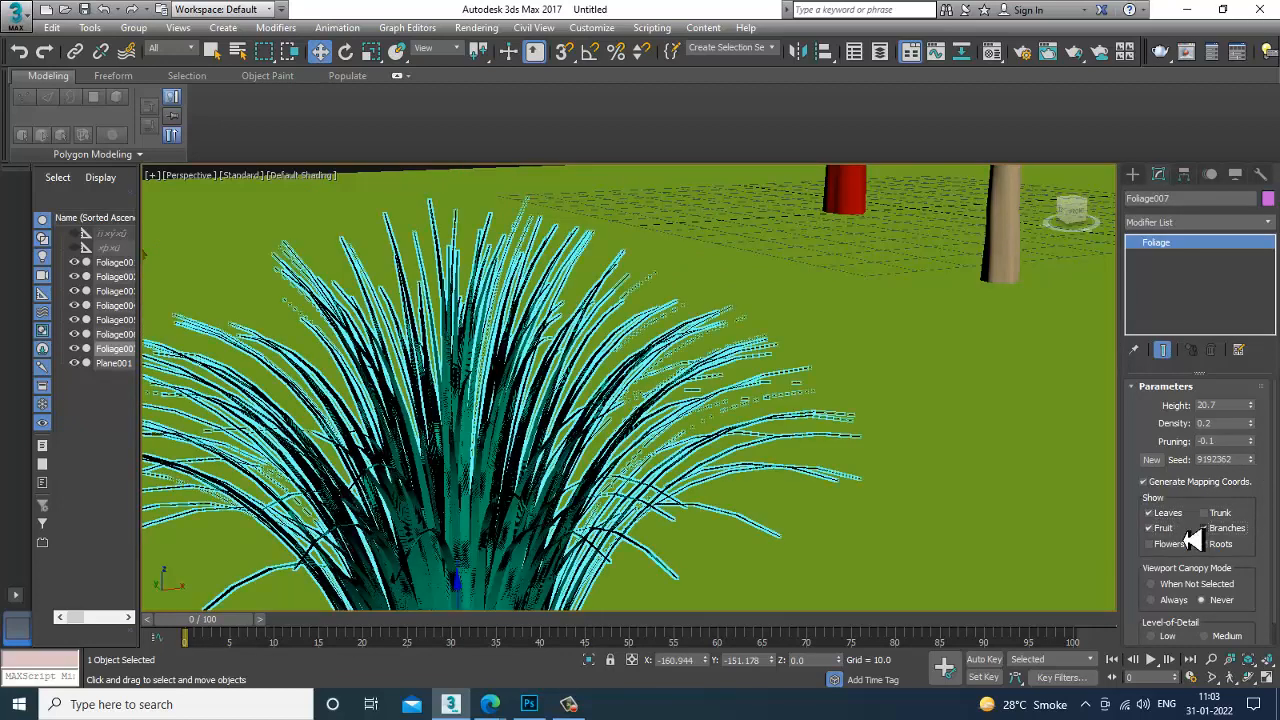
drag(1151, 562, 1139, 467)
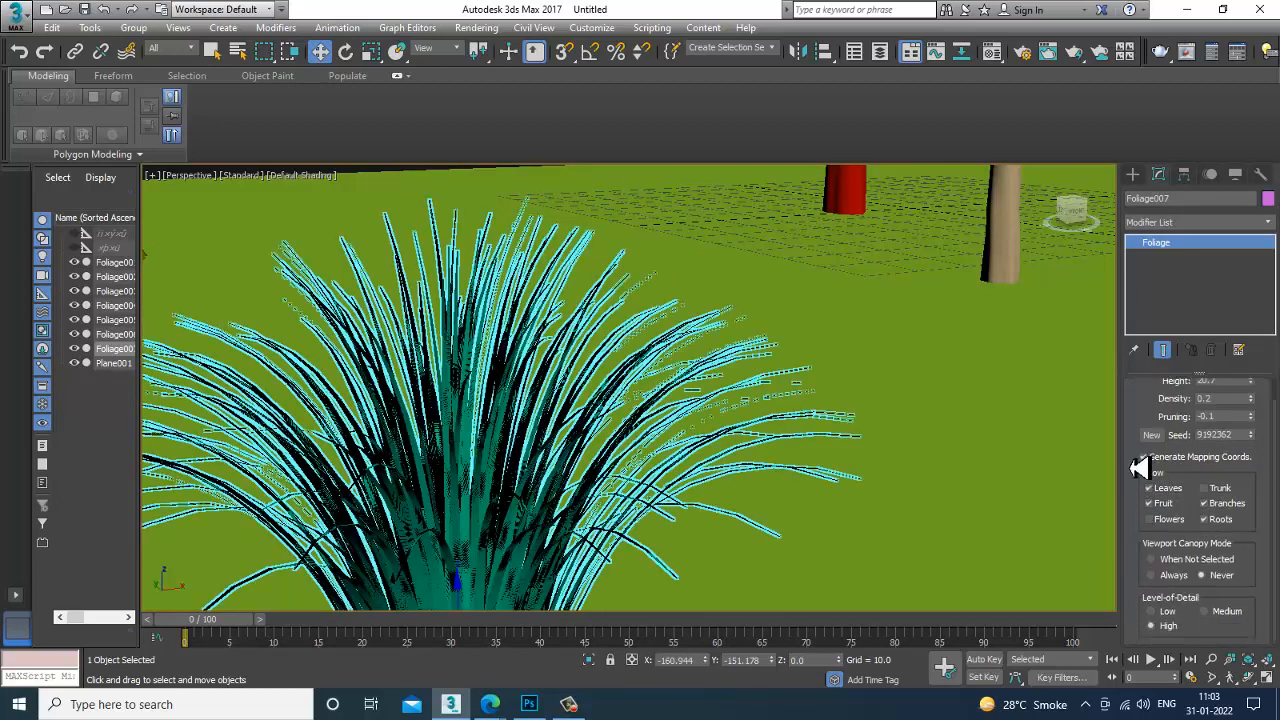
- Try the Always canopy mode on the Society Garlic, return to Never, and set its density to 1.0
click(1170, 578)
click(1228, 578)
scroll(846, 500, down, 10)
scroll(838, 484, up, 3)
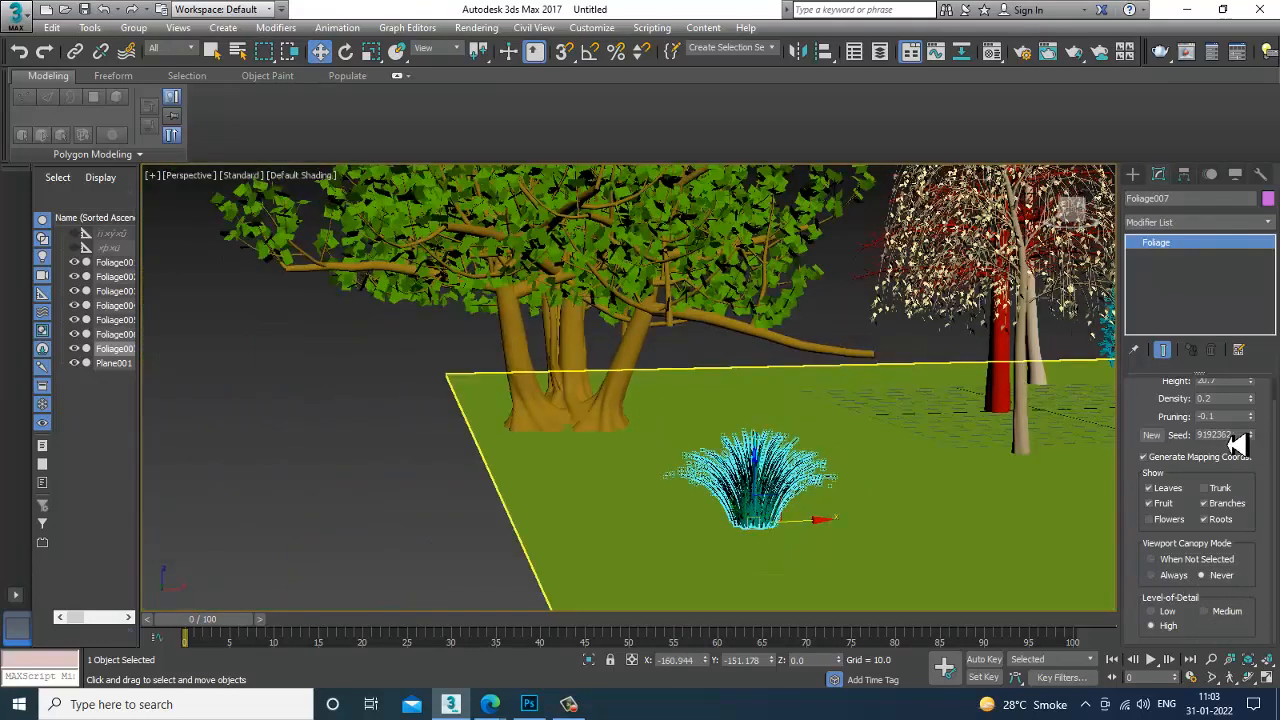
drag(1251, 404, 1246, 357)
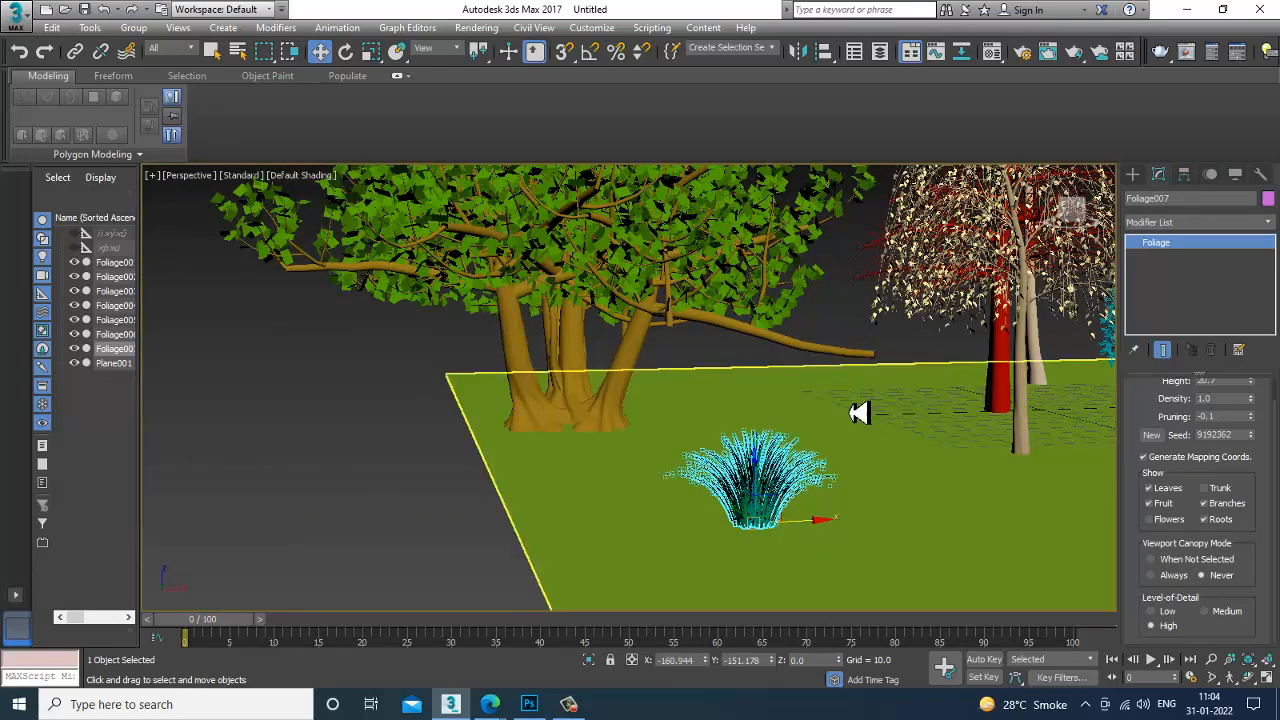
- Move the Society Garlic back along the Y axis, close to the Banyan tree's trunk, to about Y -77.2
click(842, 322)
scroll(817, 445, up, 5)
middle_drag(817, 445, 908, 243)
scroll(908, 243, down, 5)
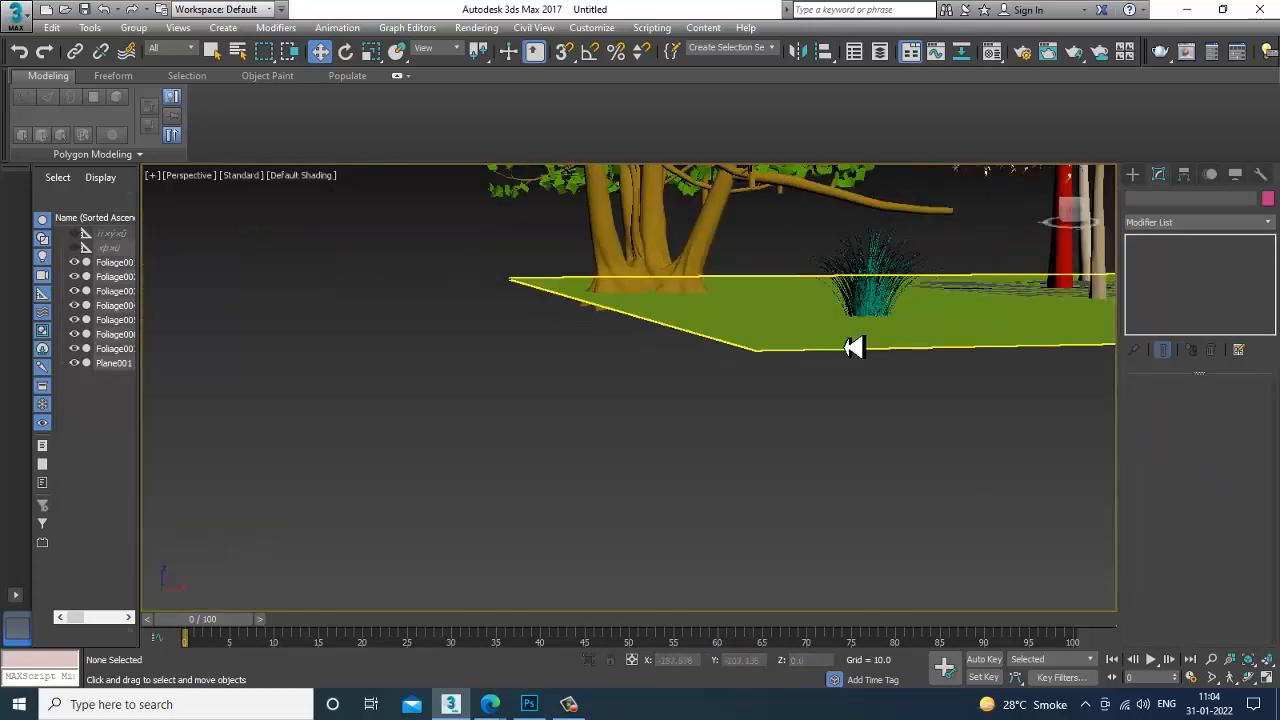
alt+middle_drag(845, 346, 780, 380)
scroll(863, 391, down, 4)
alt+middle_drag(871, 392, 523, 531)
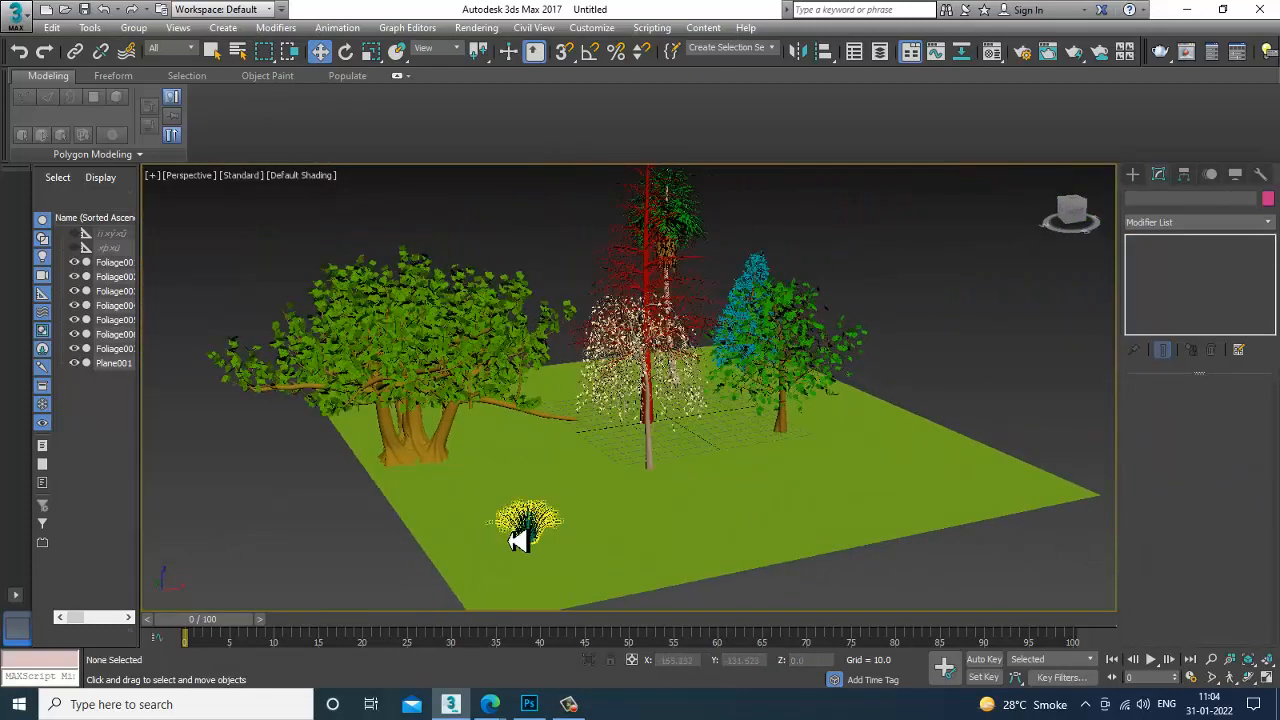
click(526, 529)
scroll(530, 550, up, 3)
drag(470, 522, 368, 495)
alt+middle_drag(430, 508, 660, 477)
- Create a standard cylinder with a radius of about 12.7 and a height of about 25.4 on the ground plane's open front area
click(1133, 174)
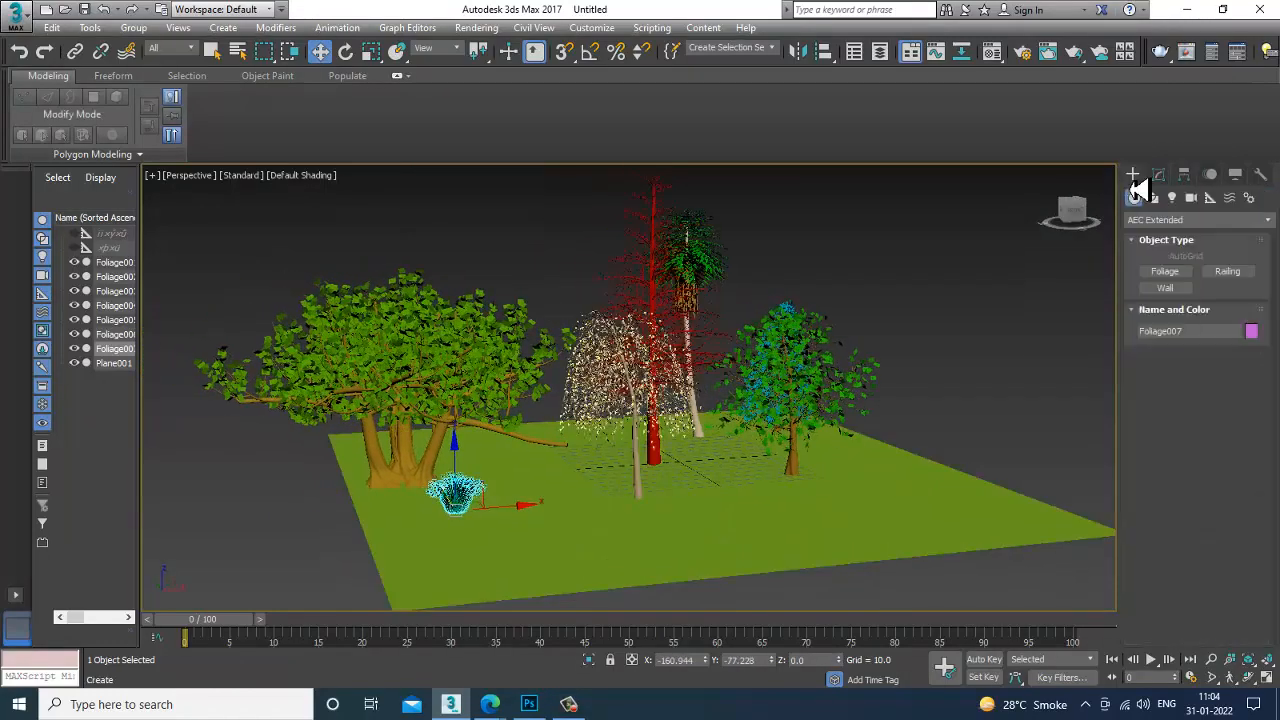
alt+middle_drag(836, 351, 905, 420)
click(1168, 220)
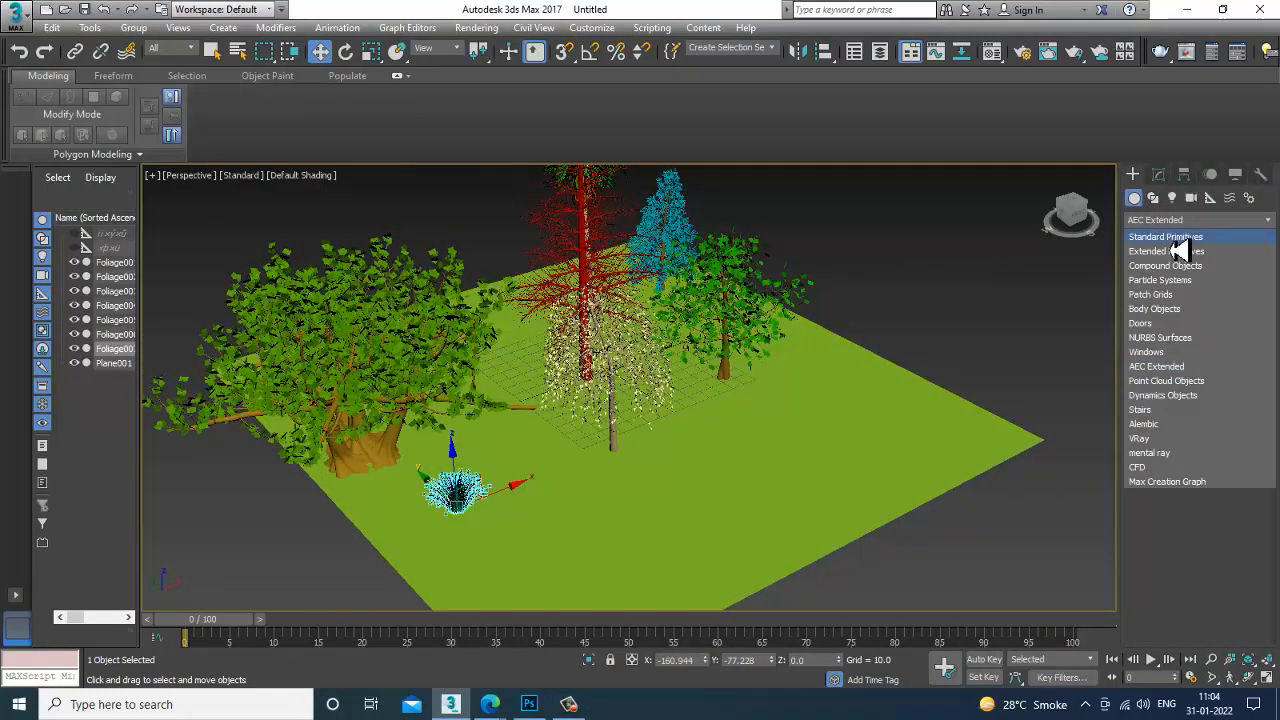
click(1160, 229)
click(1165, 304)
drag(808, 495, 823, 517)
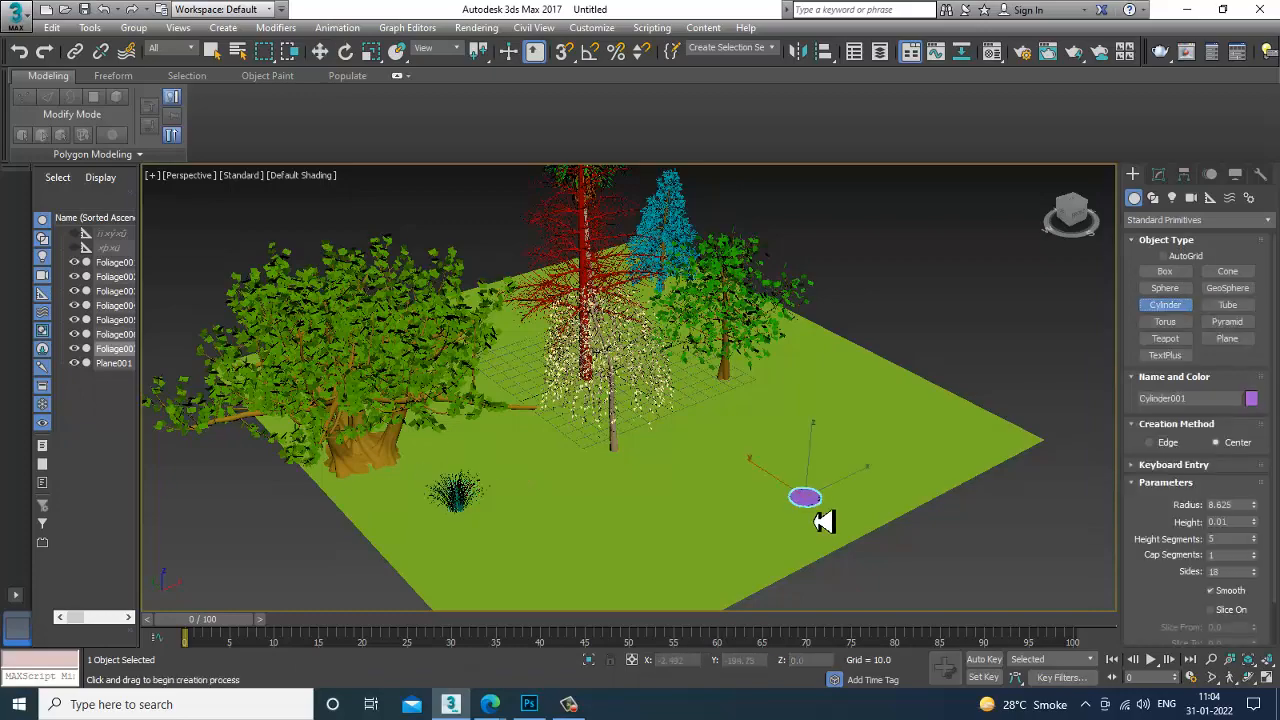
click(835, 477)
key(w)
- Set the cylinder's height segments to 1 and convert it to an Editable Poly
alt+middle_drag(835, 477, 840, 423)
scroll(814, 463, up, 4)
key(alt+w)
middle_click(926, 311)
key(z)
key(alt+w)
middle_drag(695, 379, 870, 385)
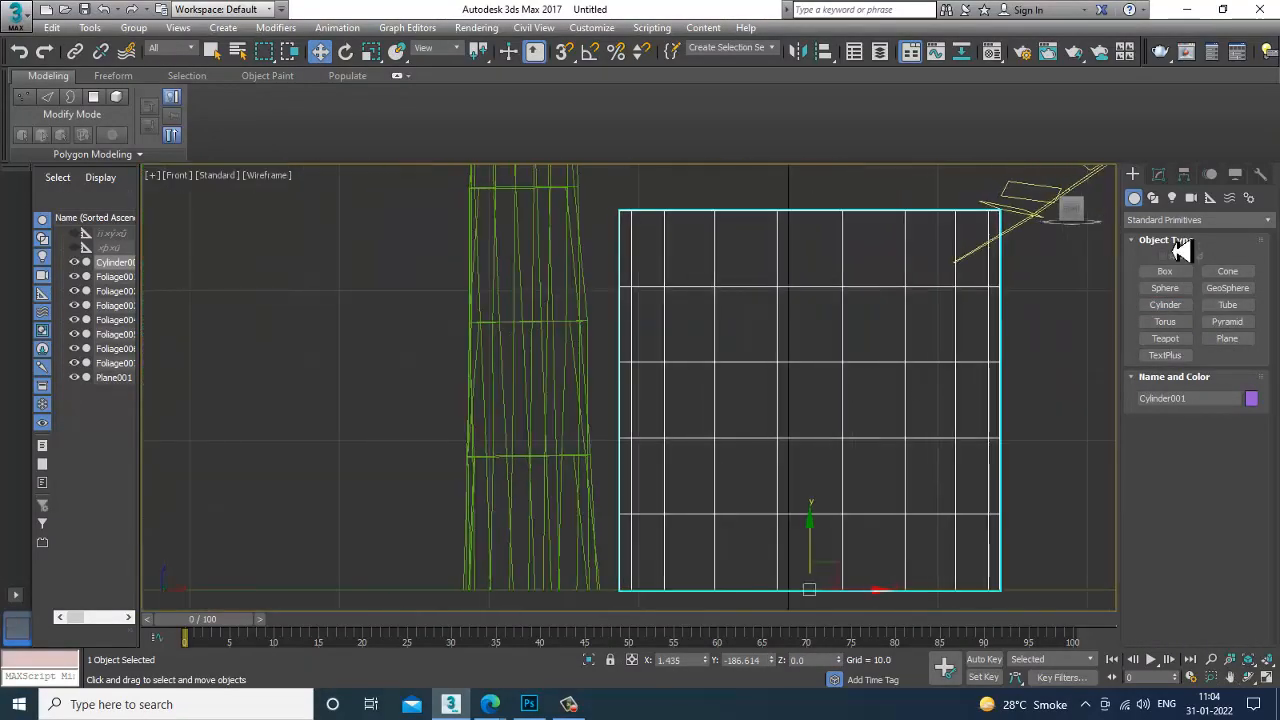
click(1159, 175)
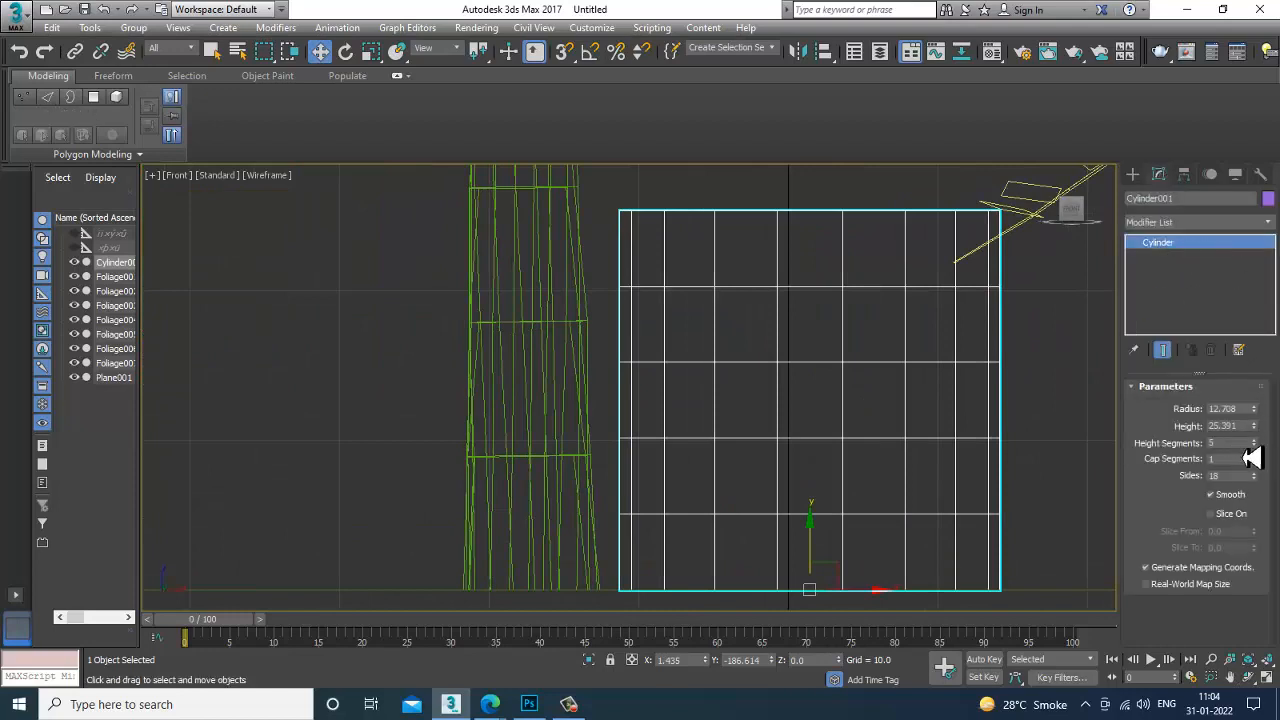
drag(1252, 457, 1266, 480)
right_click(740, 330)
mouse_move(828, 487)
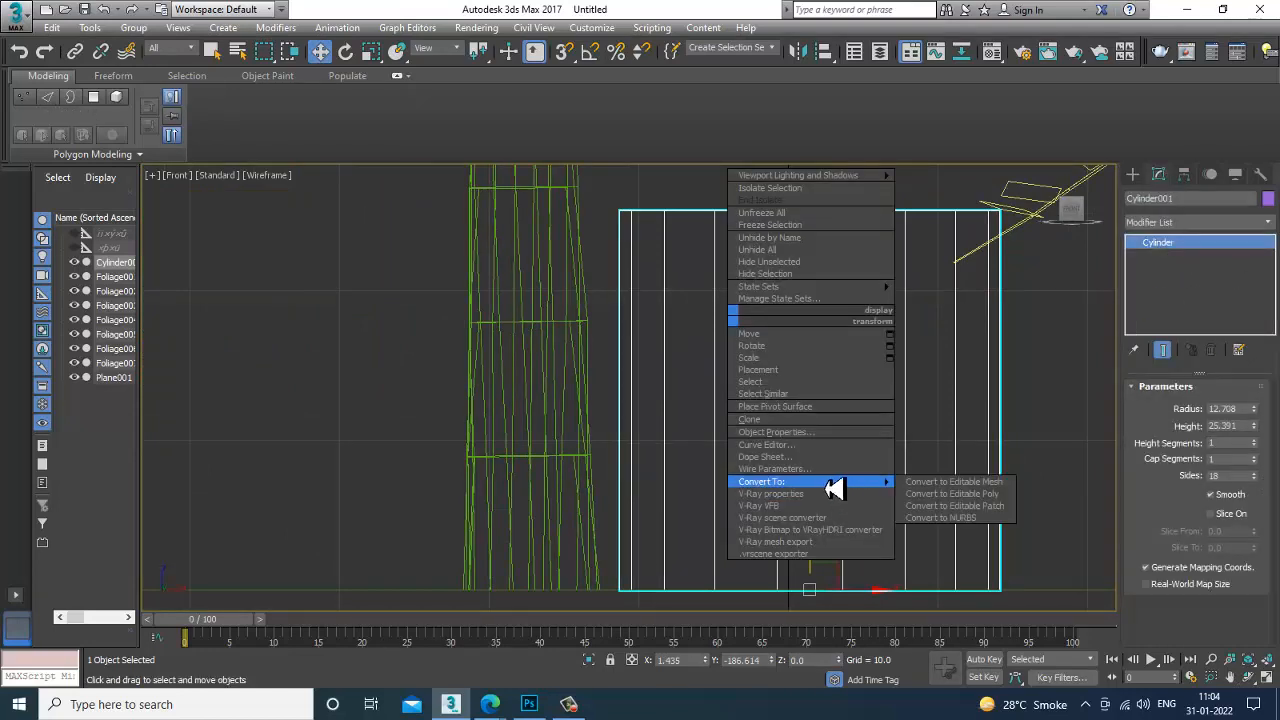
click(930, 494)
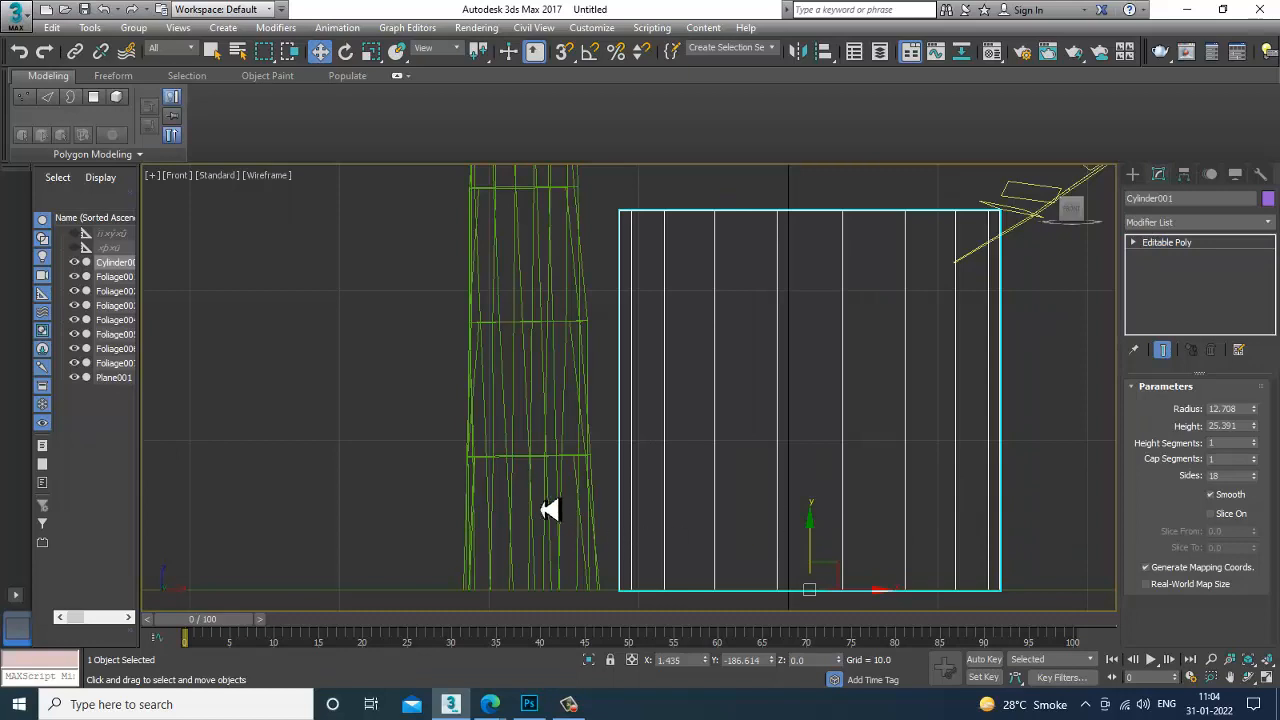
- Scale the cylinder's bottom ring of vertices inward in the front view so it tapers like a flower pot
key(1)
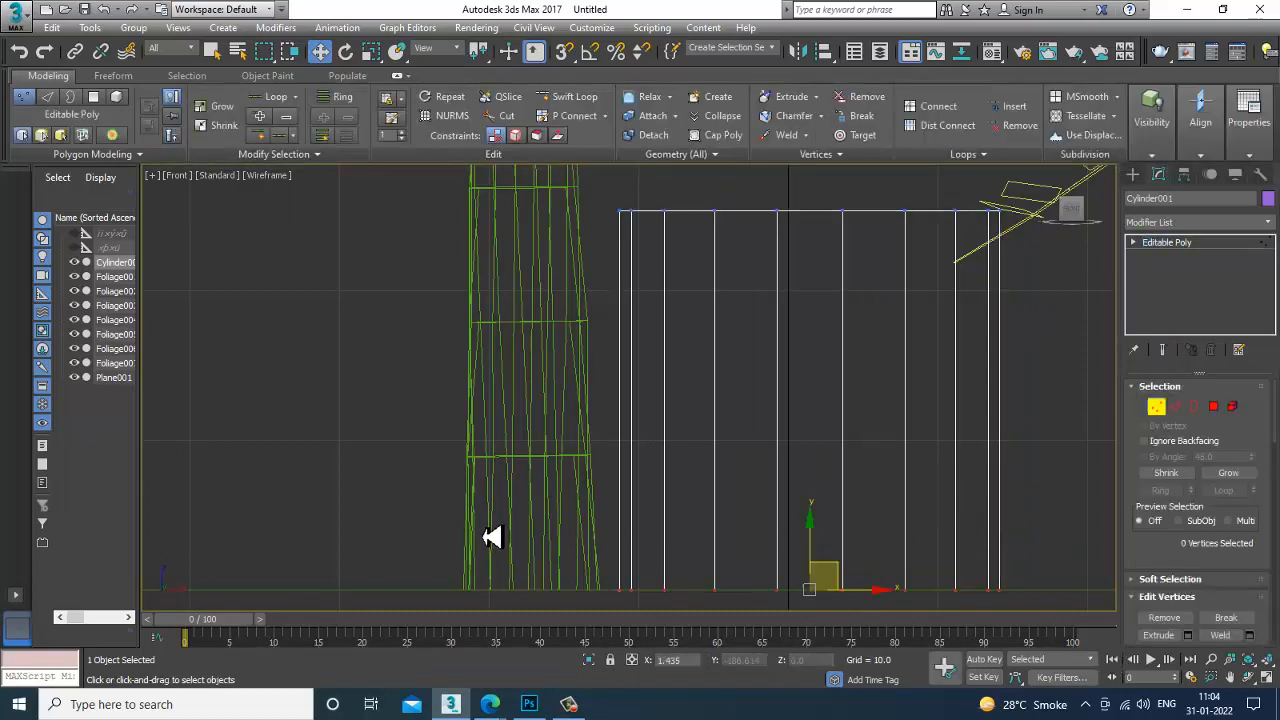
drag(480, 524, 1075, 620)
key(r)
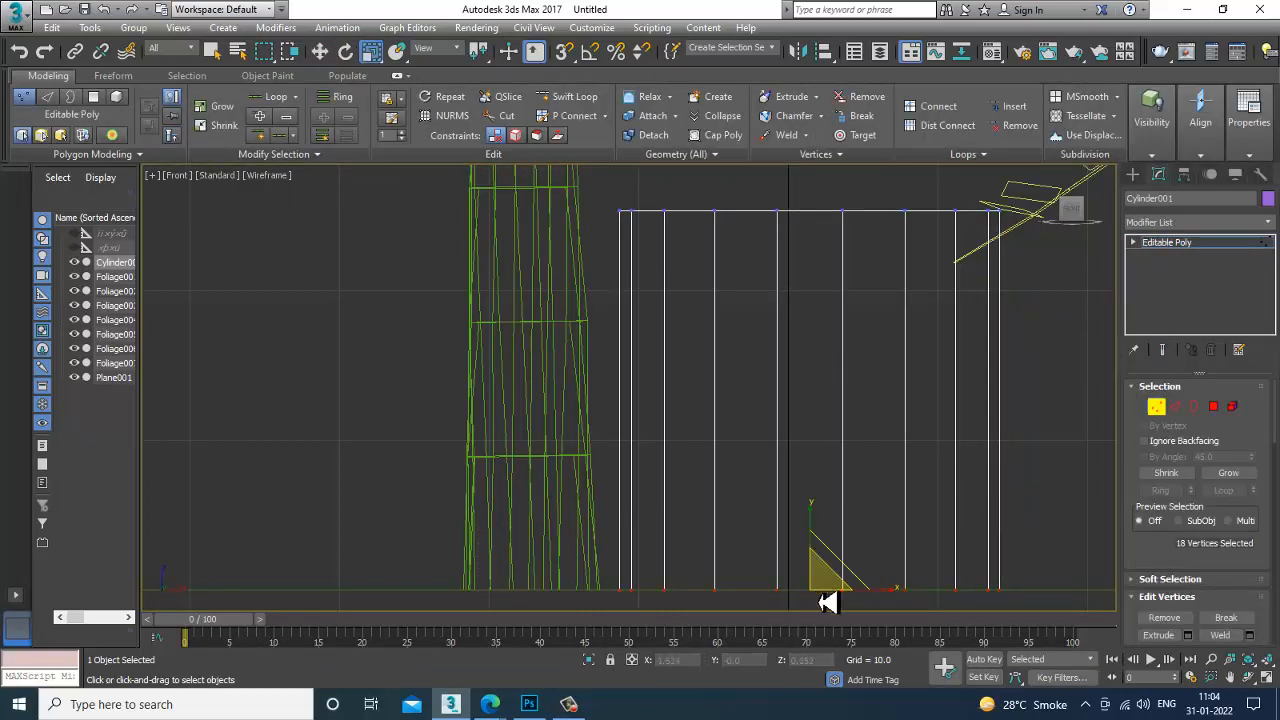
drag(824, 590, 844, 617)
key(alt+w)
right_click(898, 522)
key(alt+w)
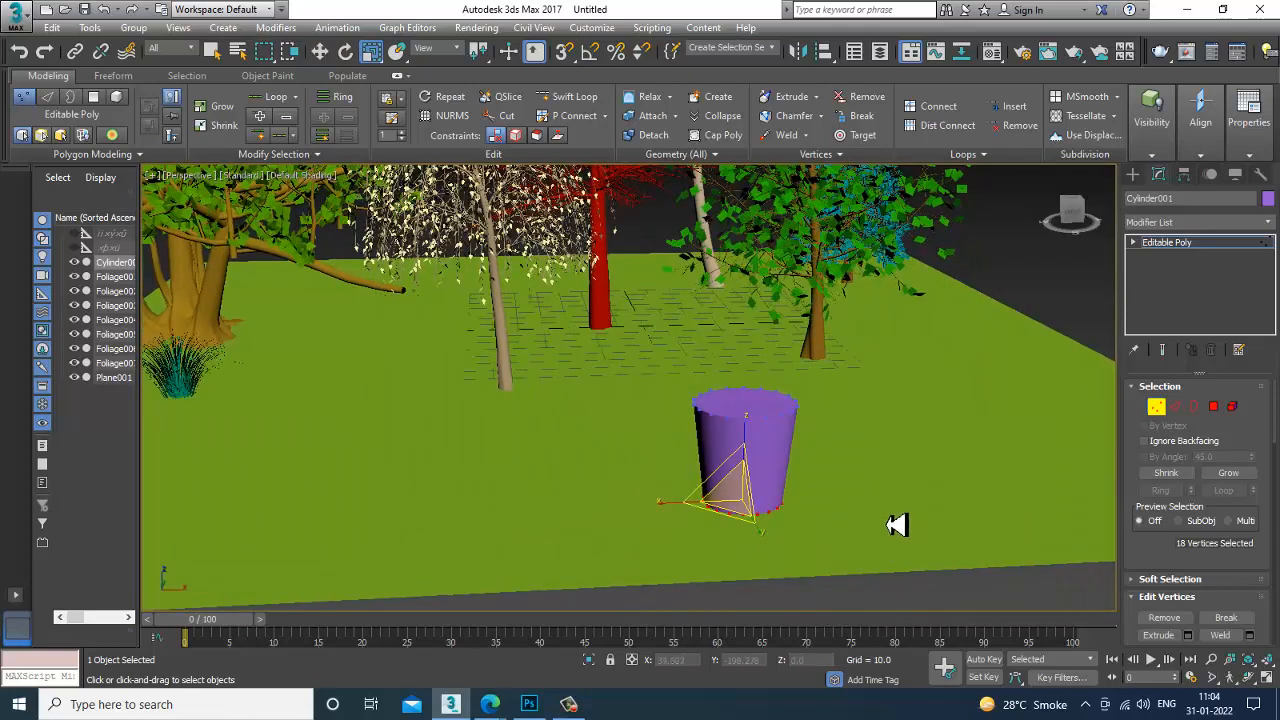
- Turn on edged faces in the perspective view and inset the pot's top polygon slightly to form a rim
key(F4)
scroll(812, 474, up, 4)
key(w)
click(1214, 407)
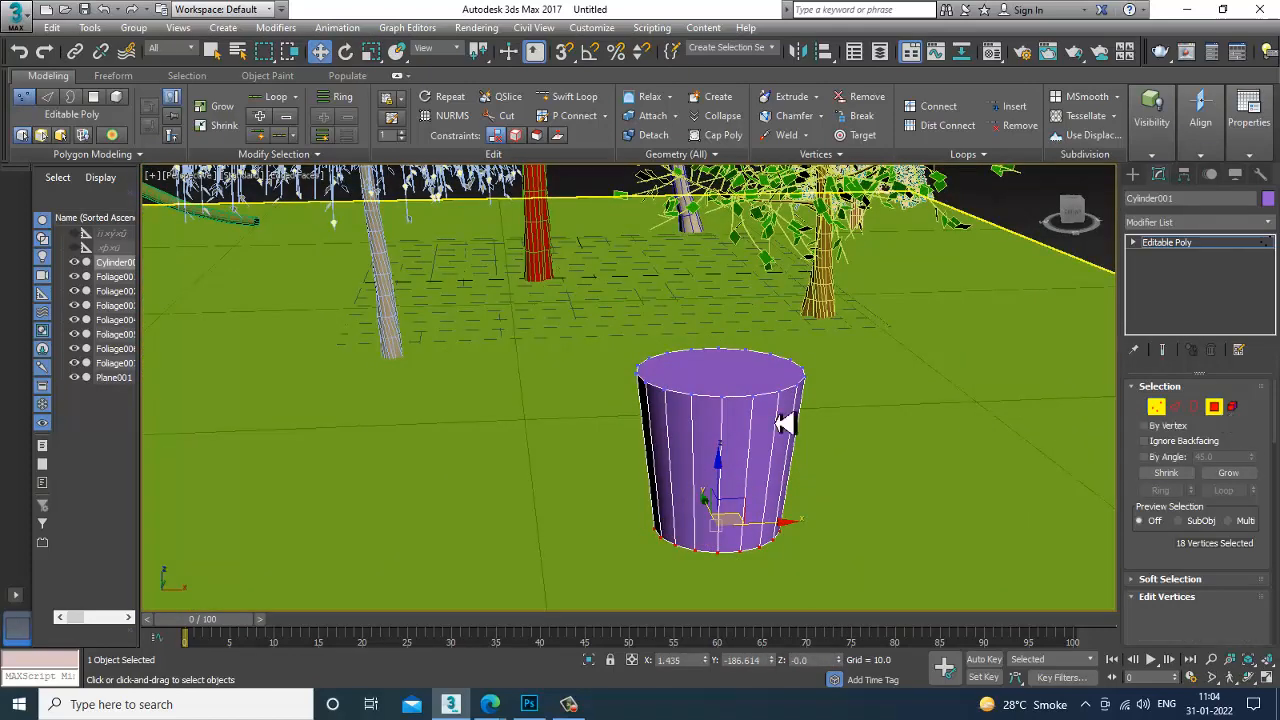
click(731, 386)
scroll(1166, 566, down, 2)
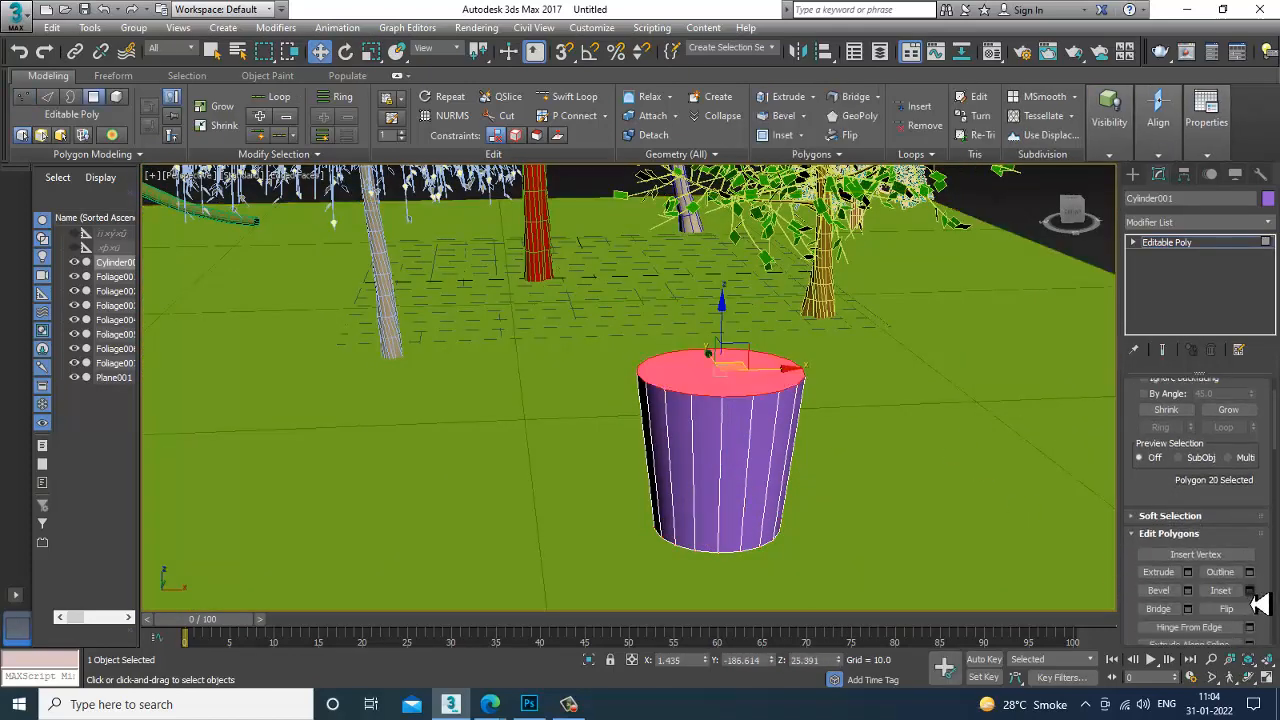
click(638, 442)
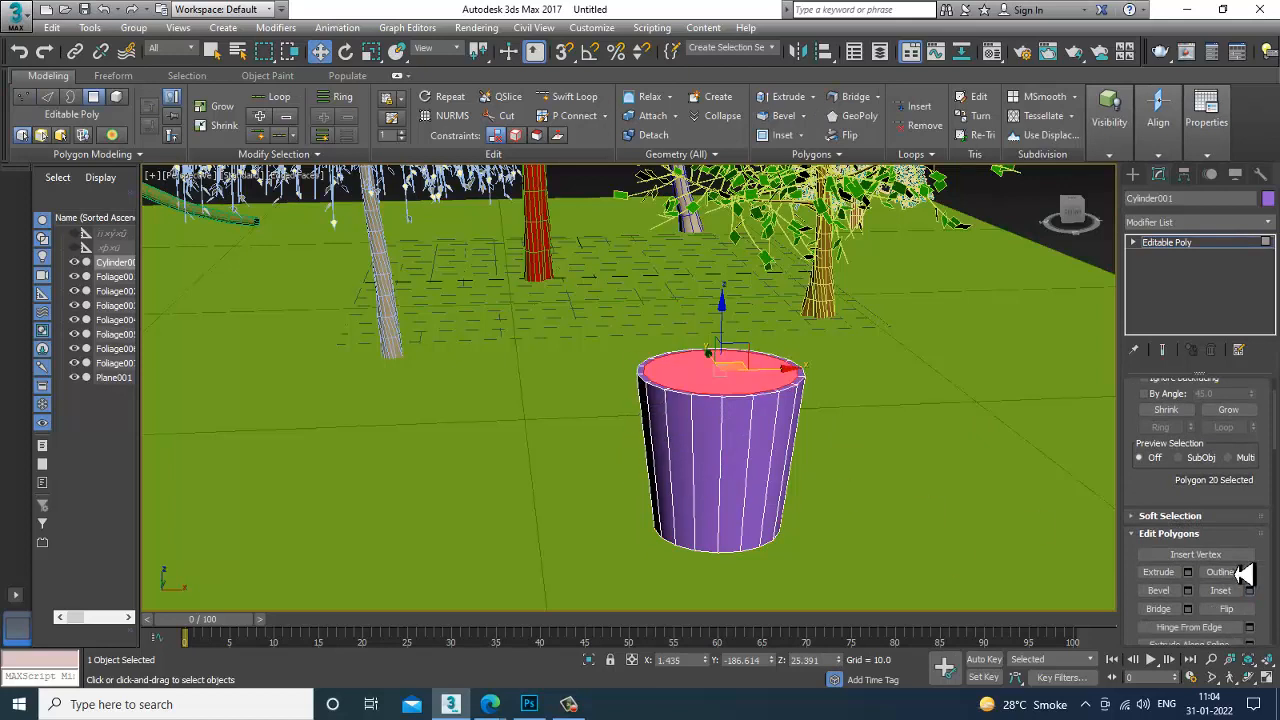
- Bevel the inset top polygon slightly downward with an outline of -1.0 to recess it below the rim
click(1188, 591)
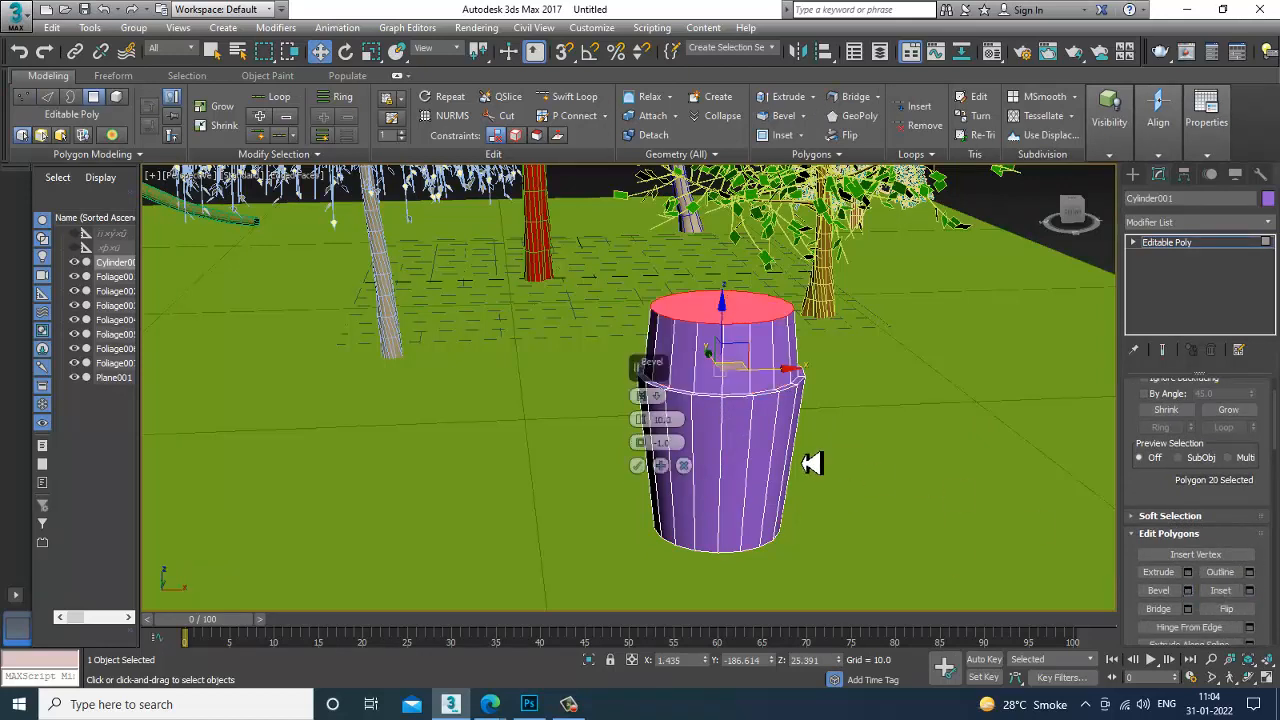
drag(641, 421, 672, 498)
click(638, 467)
- Leave polygon editing and move the pot along X in the front view, clear of the trees, to about X 251.9
key(alt+w)
right_click(943, 337)
key(alt+w)
scroll(892, 337, down, 5)
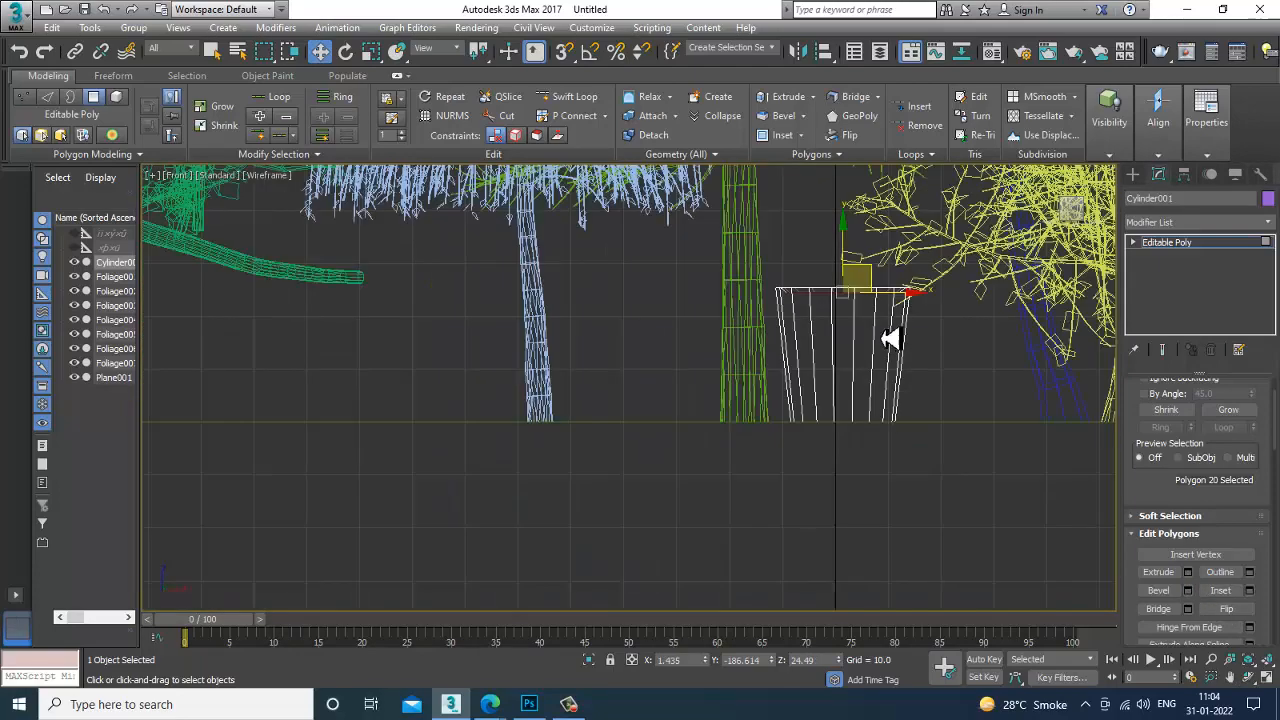
middle_drag(889, 337, 898, 431)
click(1133, 176)
scroll(423, 434, down, 5)
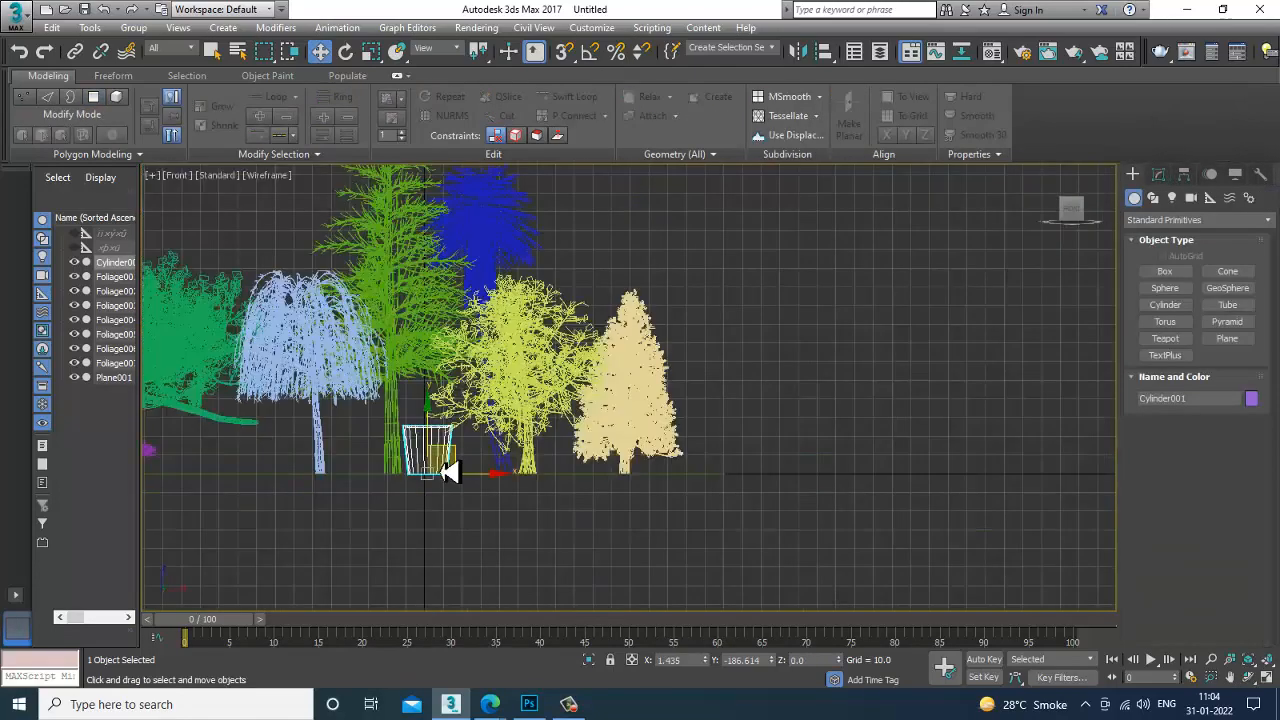
drag(494, 486, 964, 487)
scroll(964, 487, up, 5)
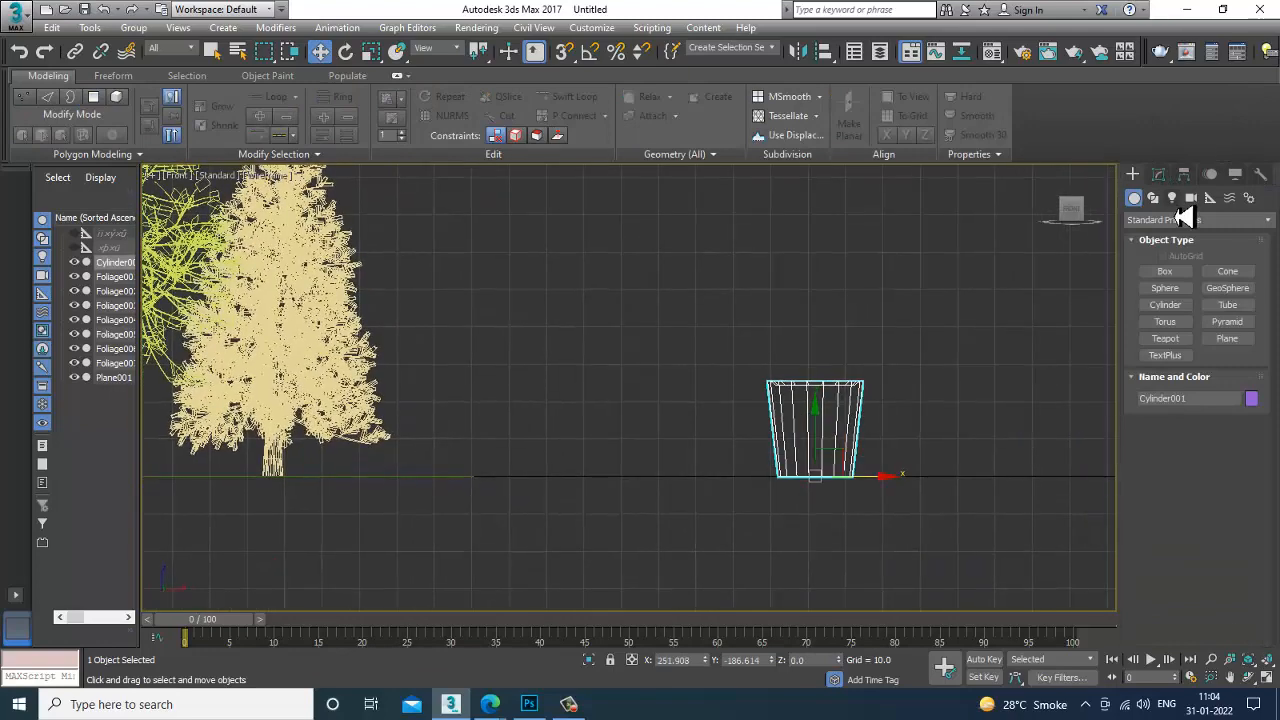
- Draw a four-point curved line in the front view, rising from the pot's top and arching down toward the trees
click(1153, 197)
click(1165, 284)
click(812, 392)
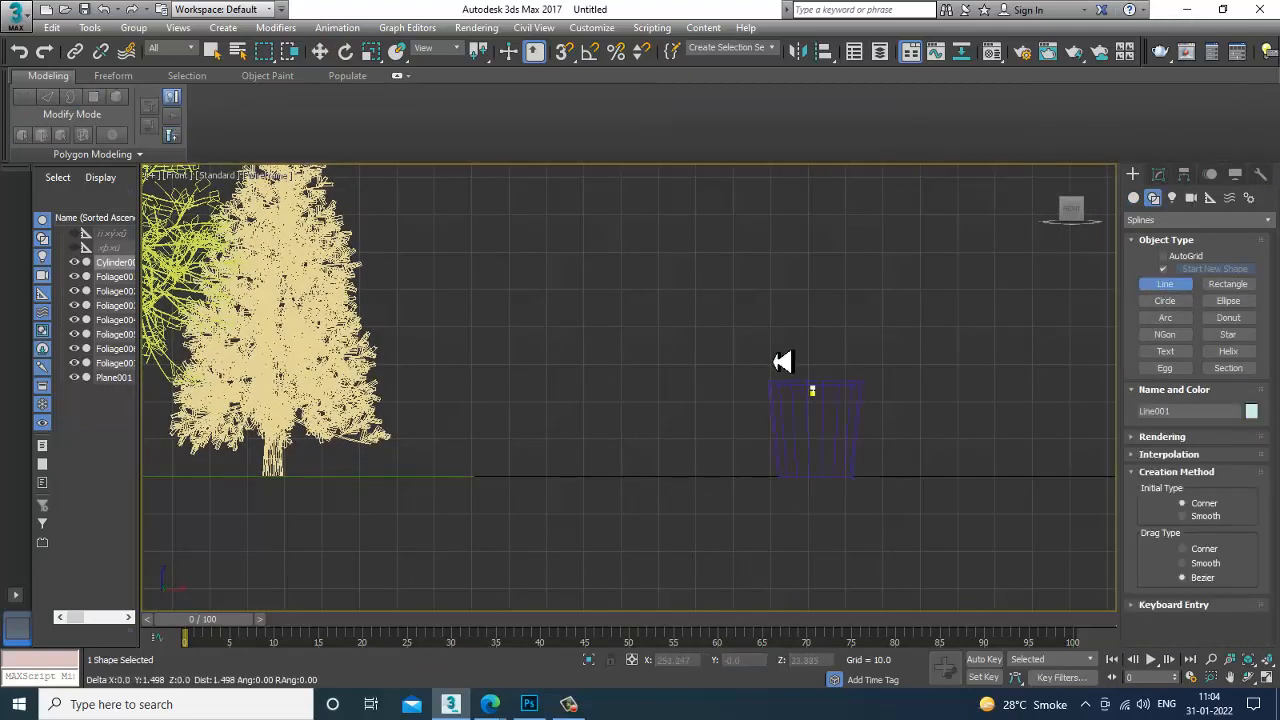
click(795, 315)
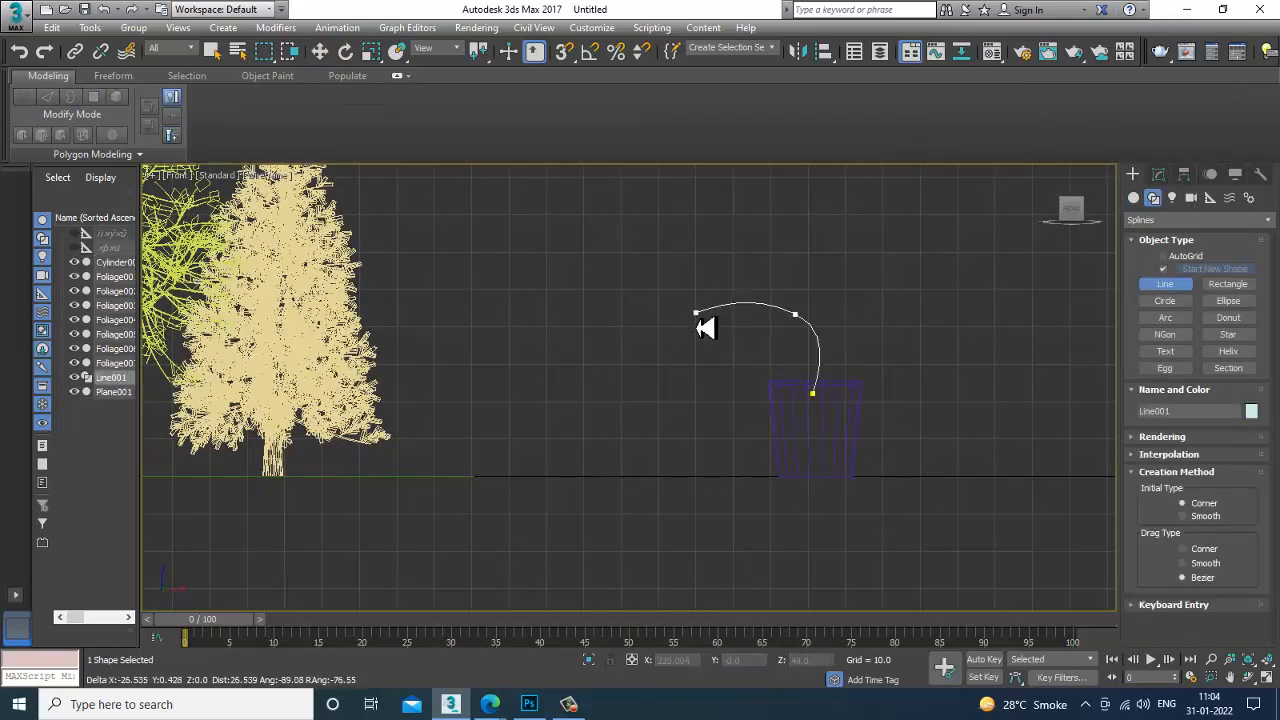
click(683, 340)
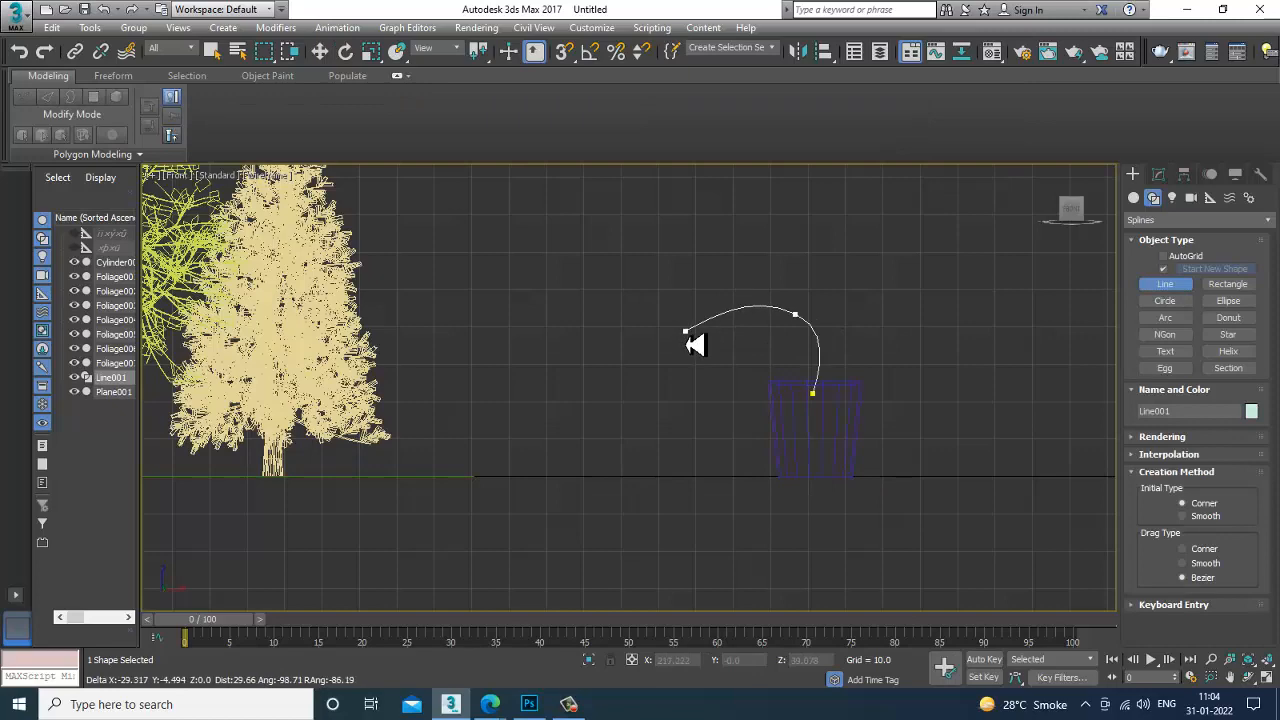
click(614, 414)
right_click(614, 414)
key(w)
- Enable the curved line's thickness in the viewport and set its radial thickness to 0.56
key(alt+w)
middle_click(843, 441)
key(z)
key(alt+w)
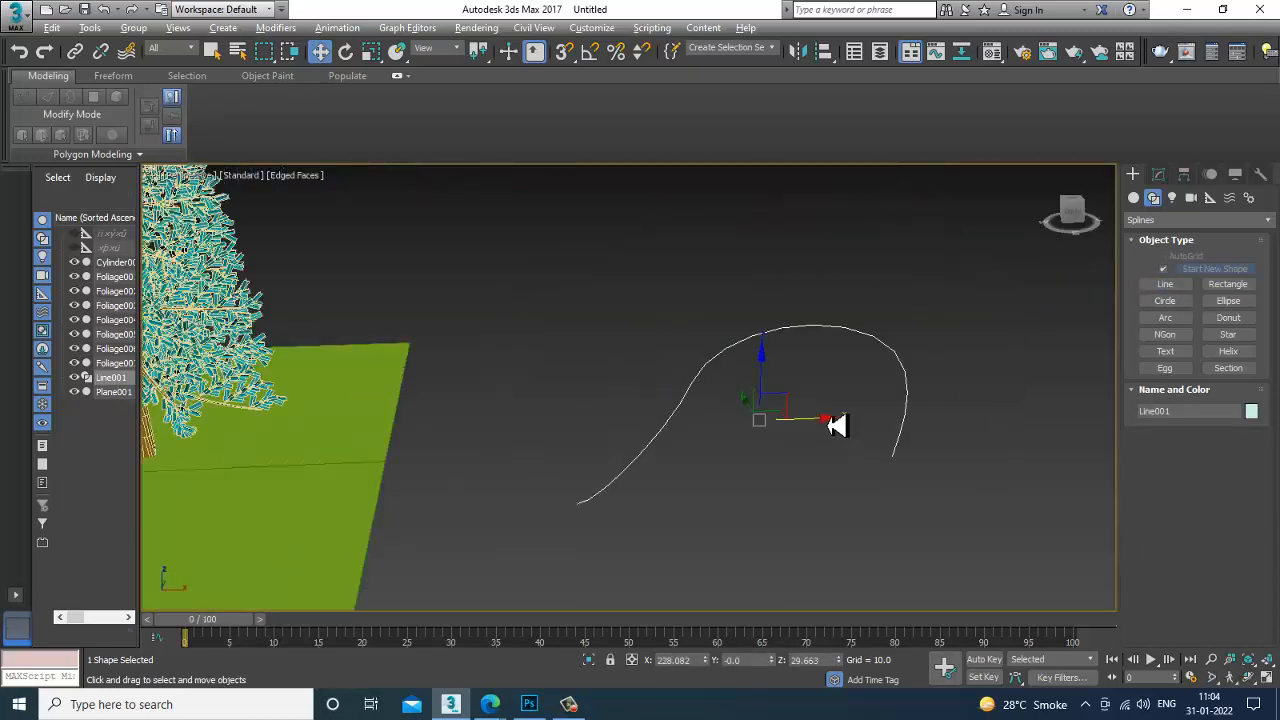
alt+middle_drag(837, 423, 892, 400)
click(1158, 175)
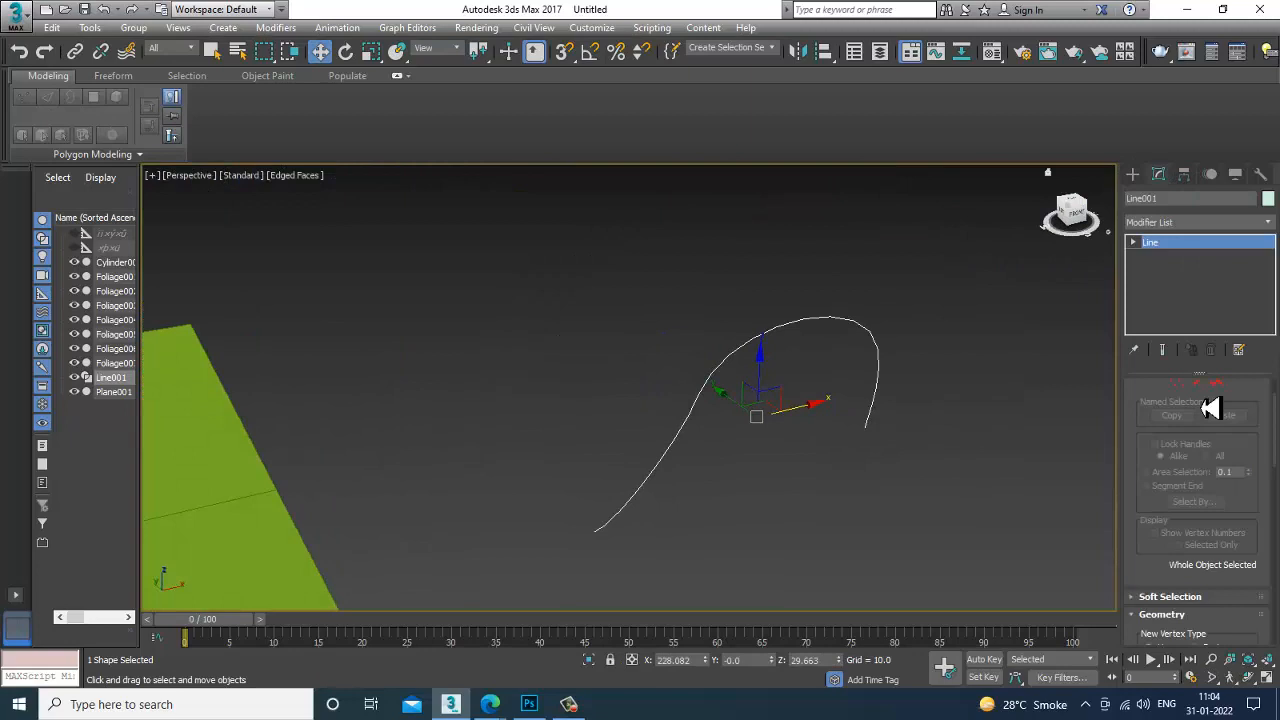
scroll(1152, 404, up, 5)
click(1142, 404)
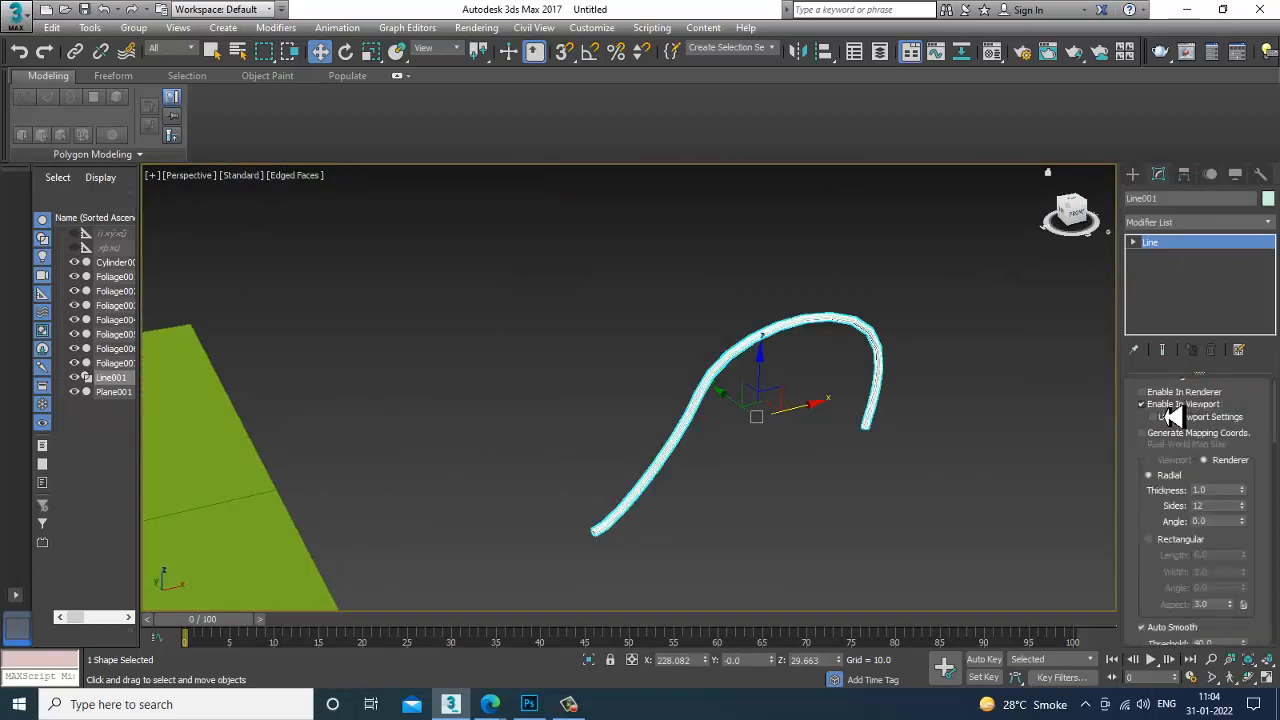
drag(1250, 503, 1260, 531)
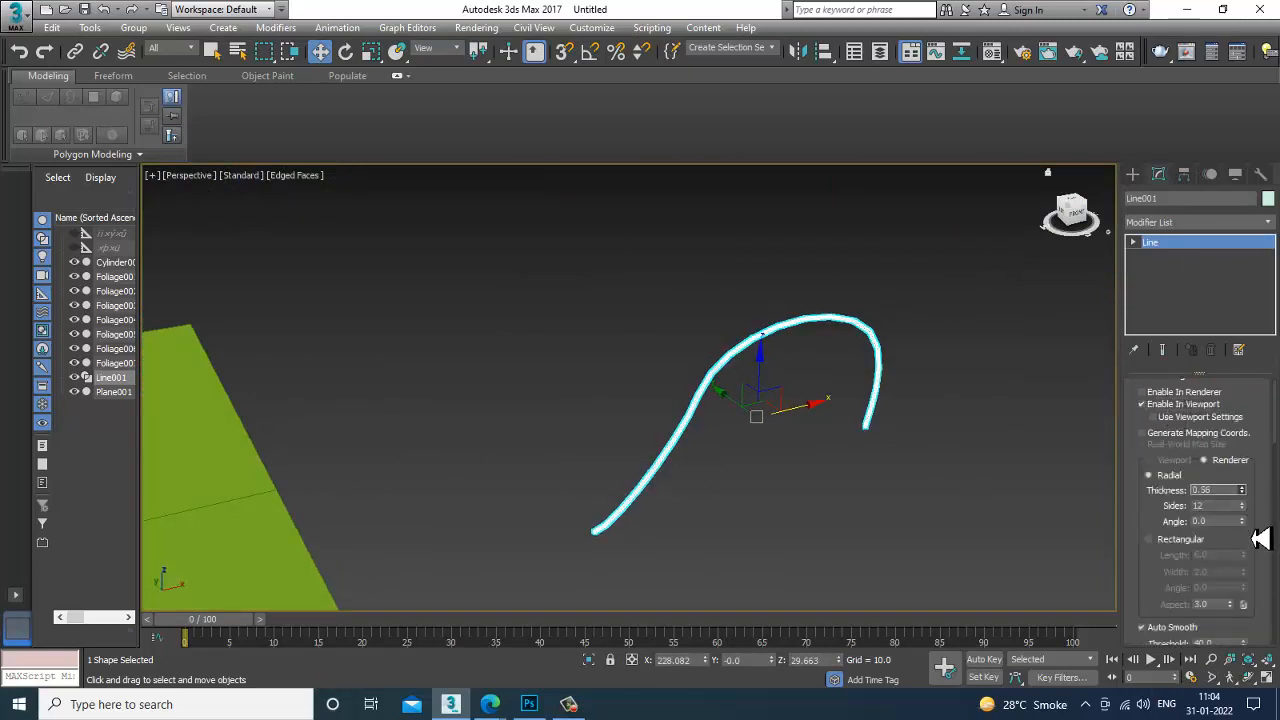
middle_drag(926, 322, 861, 289)
- Create a plane about 36.6 long and 21.5 wide beside the curved line's pot end in the perspective view
click(1132, 174)
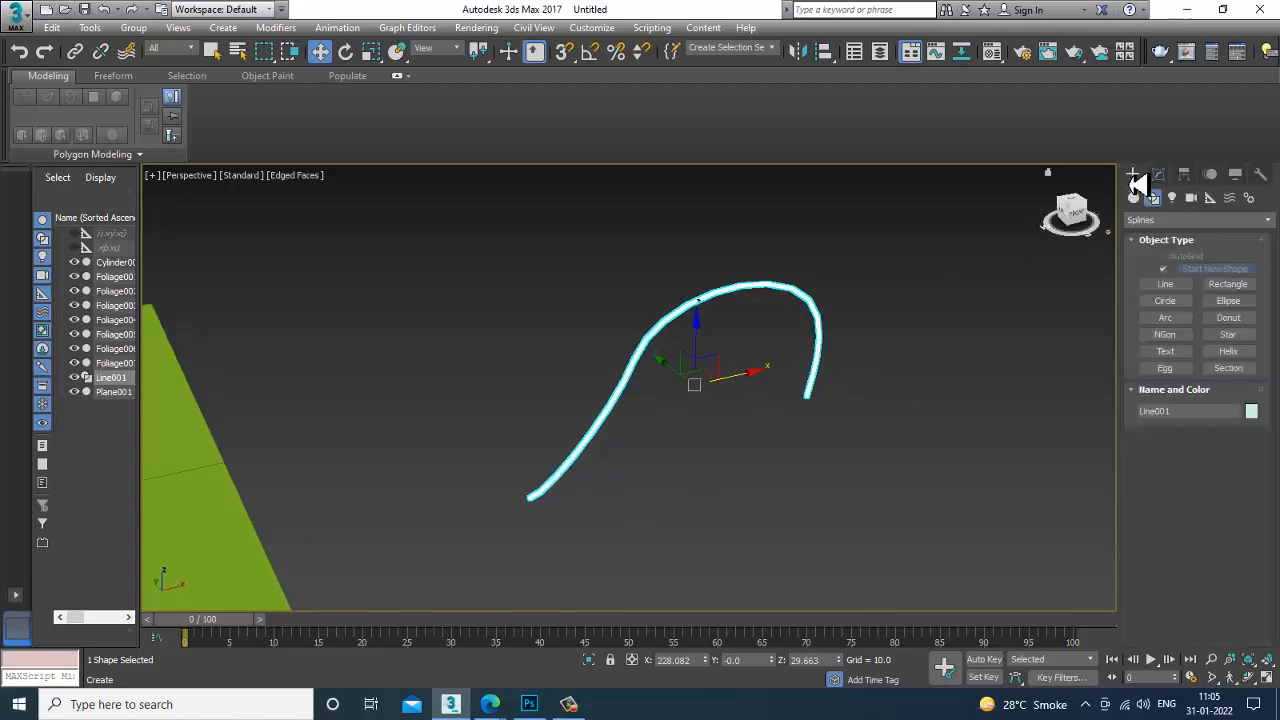
click(1134, 199)
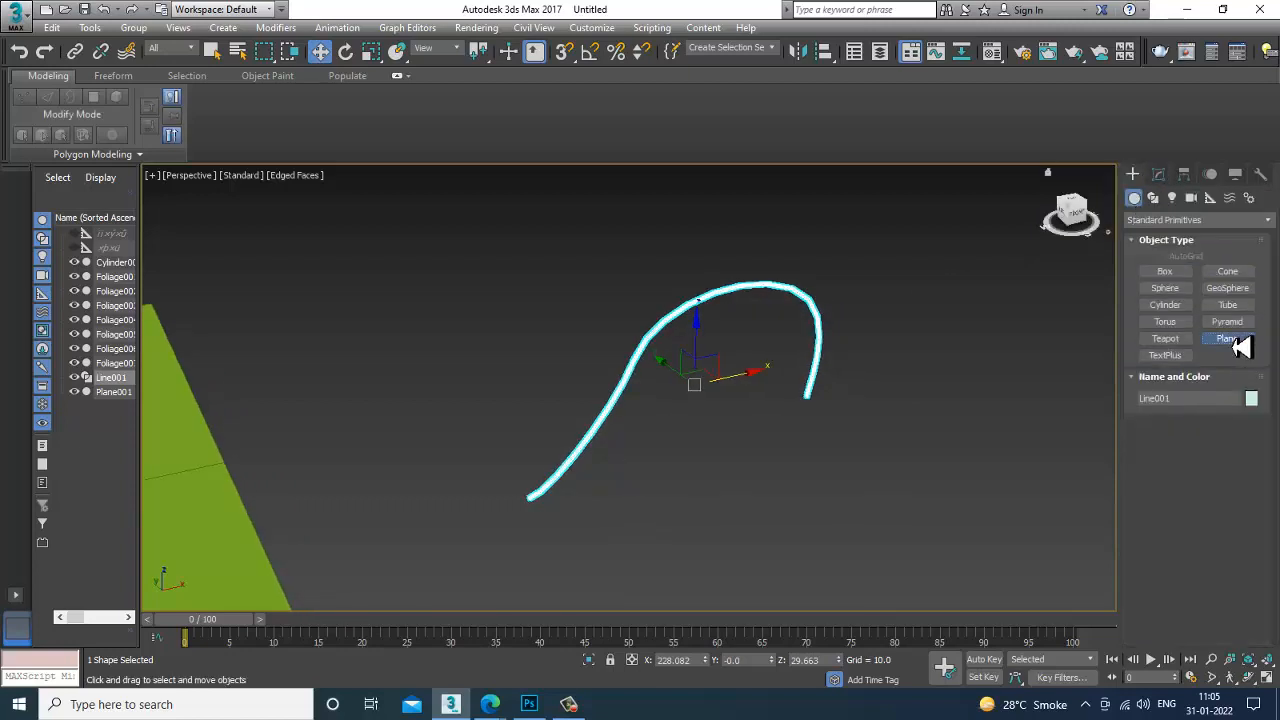
click(1240, 345)
drag(808, 442, 1027, 509)
key(w)
alt+middle_drag(970, 462, 964, 505)
middle_drag(964, 505, 873, 490)
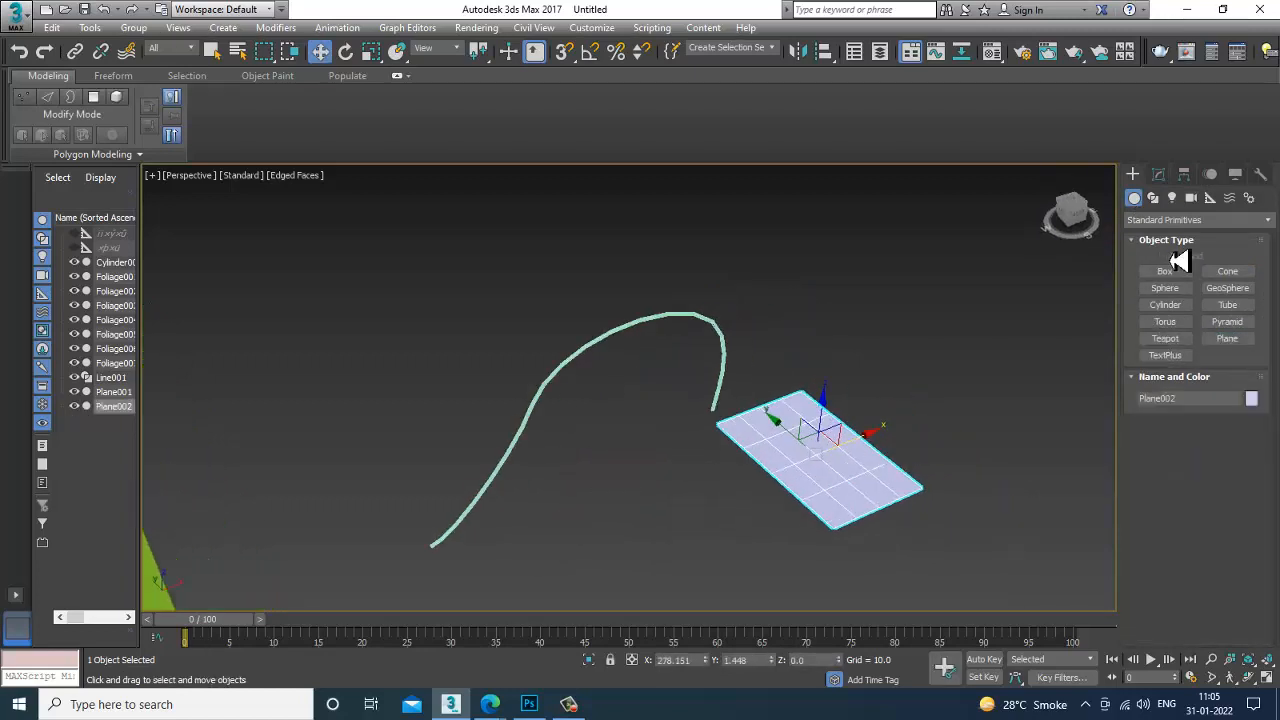
- Reduce the leaf plane's length segments and width segments to 1 each
click(1158, 175)
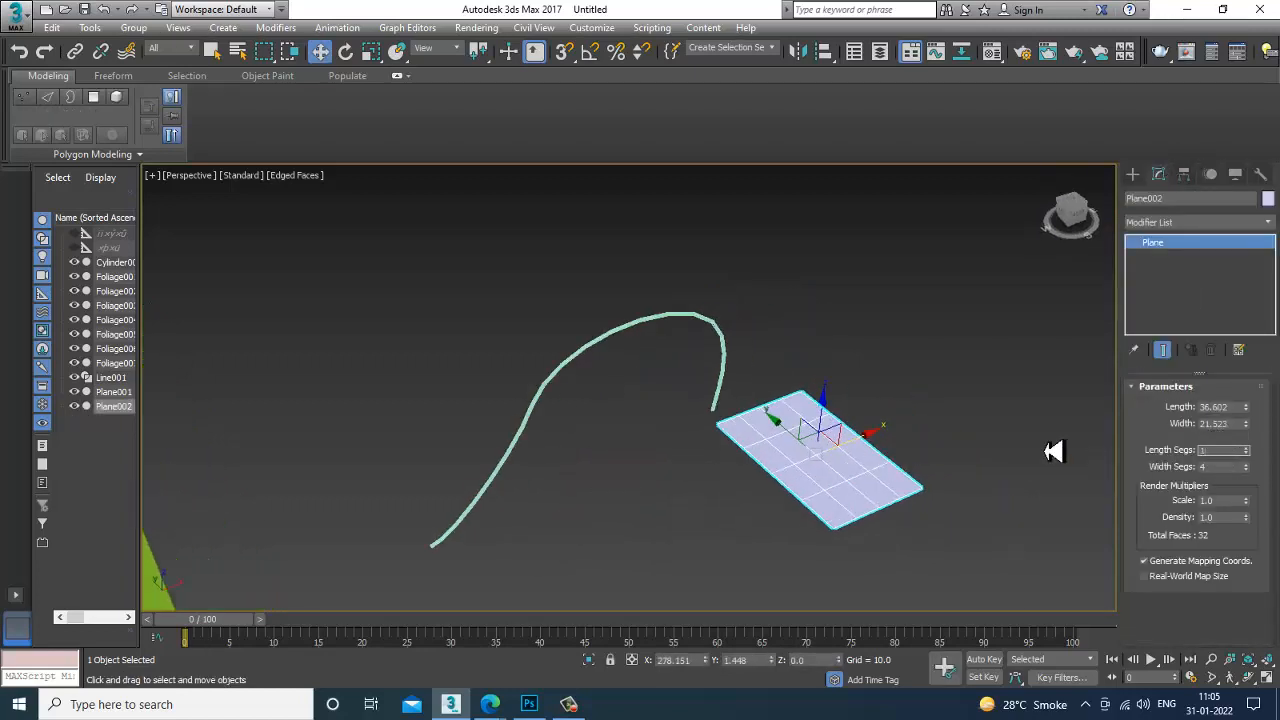
middle_drag(836, 427, 754, 374)
scroll(754, 374, up, 3)
- Load leaf image 1 from the Desktop's alpha folder as the material's diffuse bitmap and display it on the leaf plane
key(m)
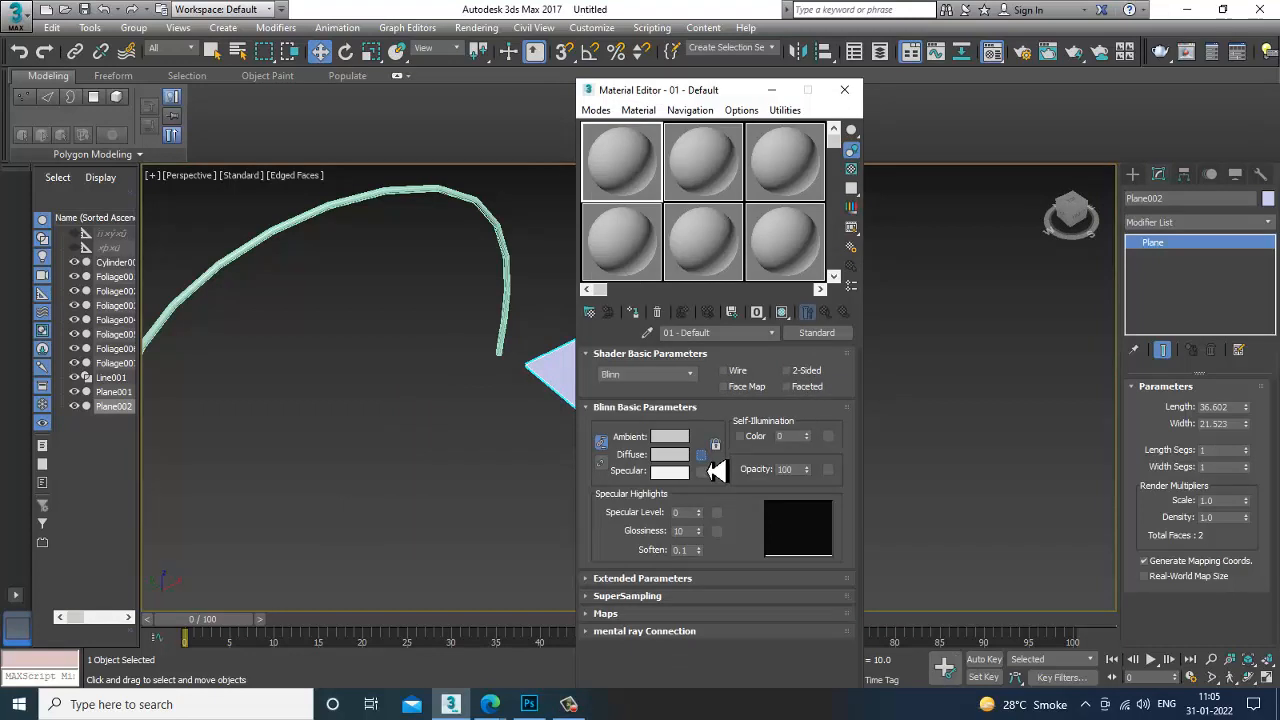
click(705, 471)
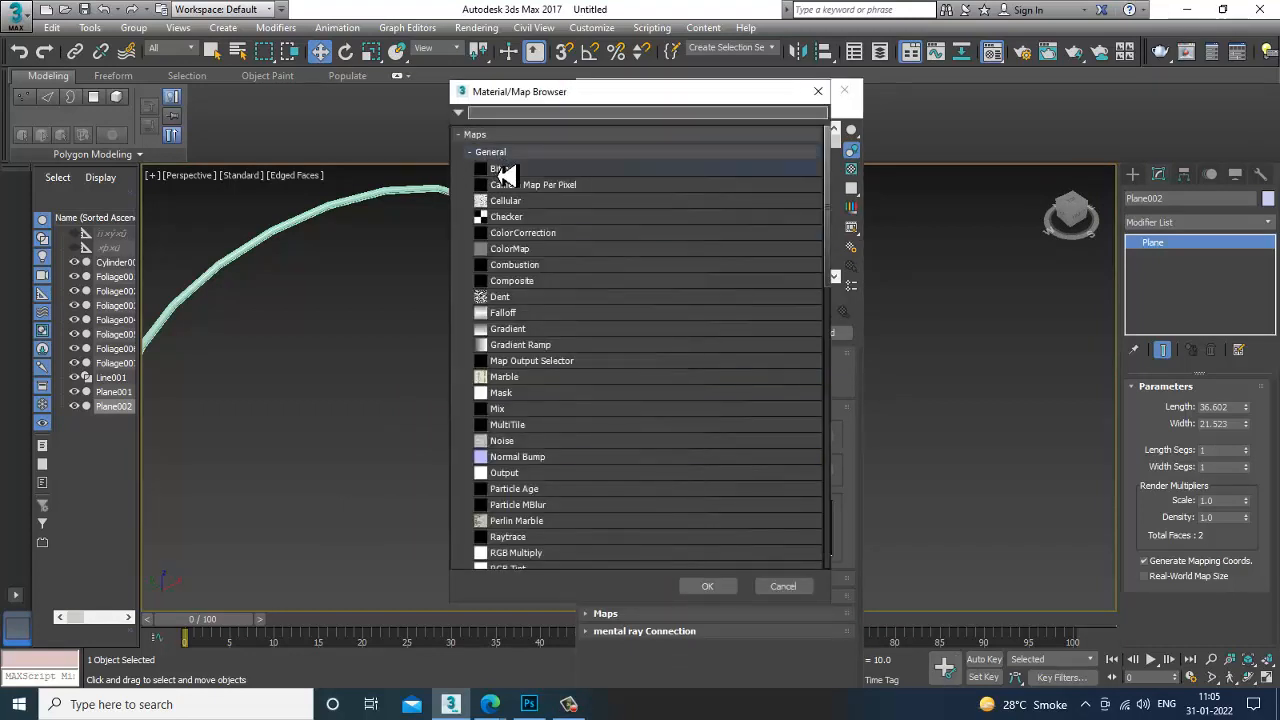
key(Escape)
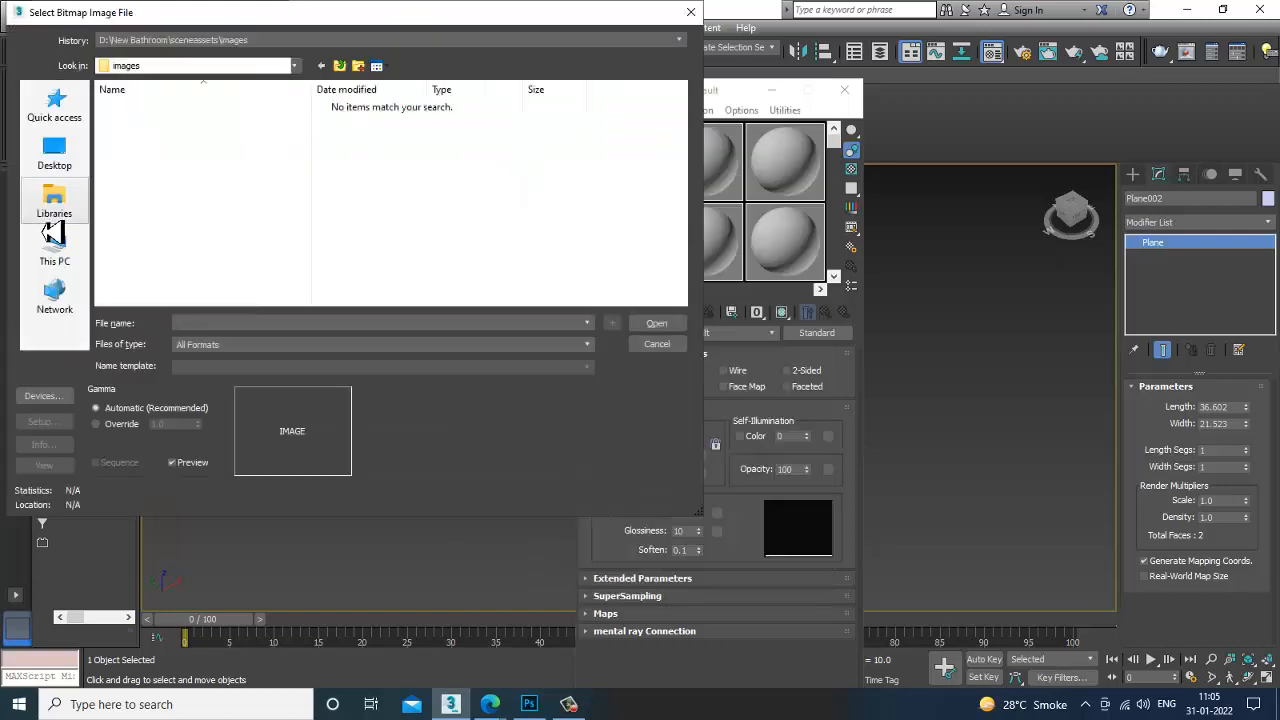
click(55, 160)
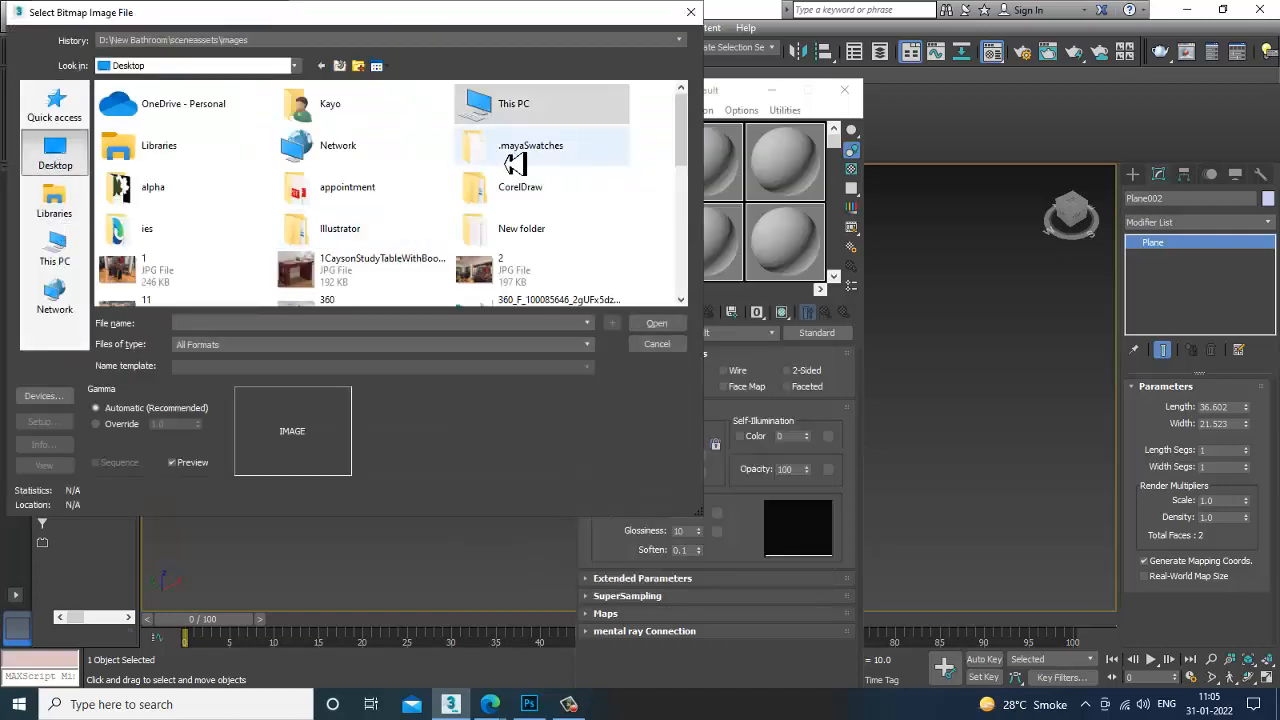
key(a)
double_click(201, 195)
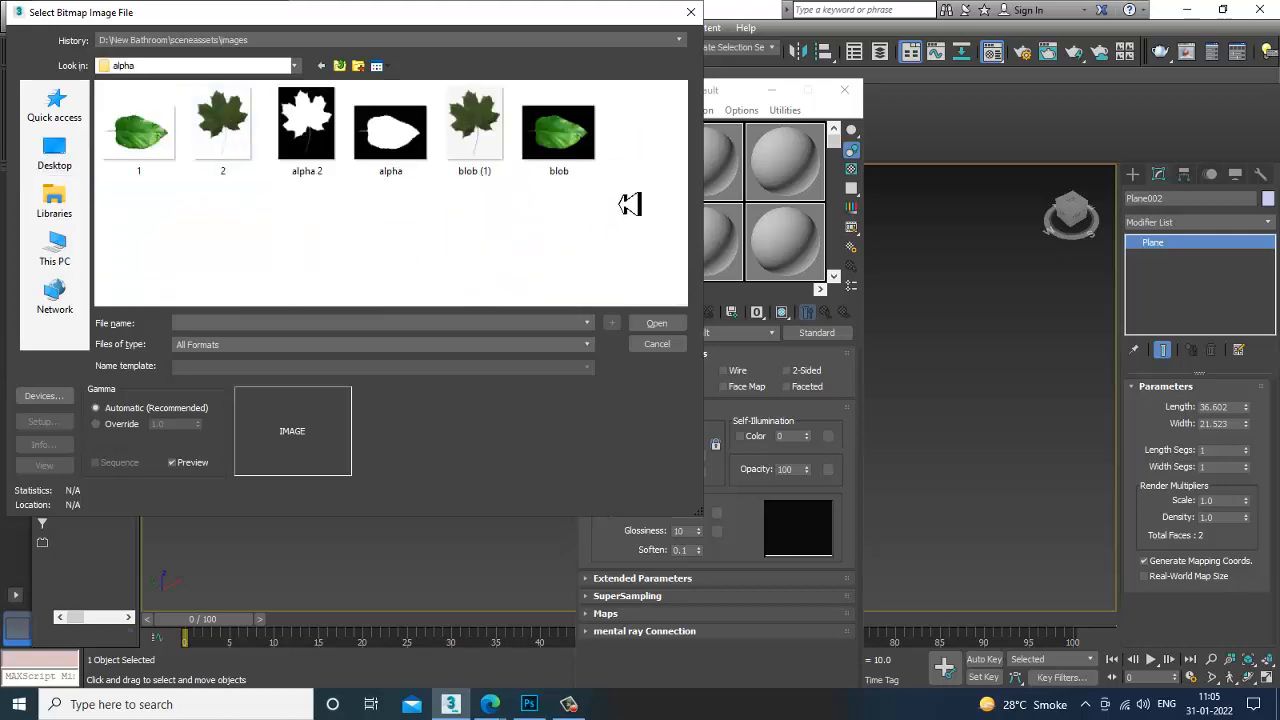
double_click(150, 153)
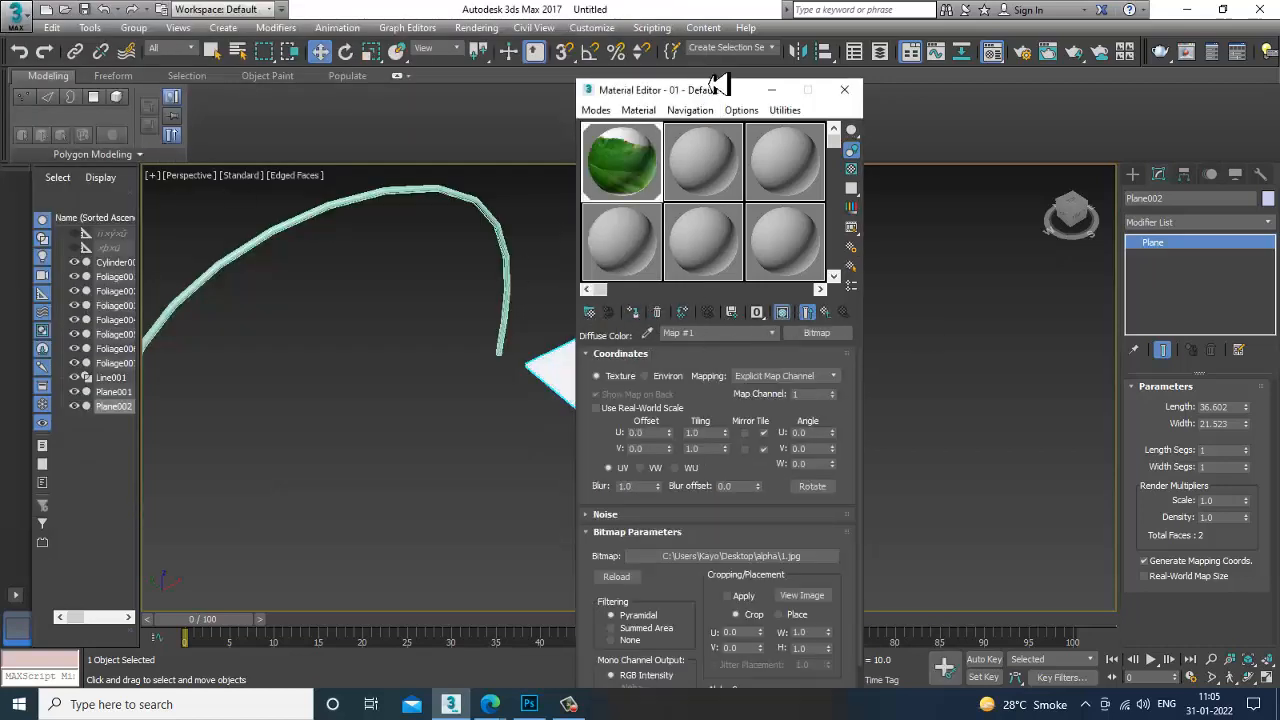
drag(715, 87, 316, 123)
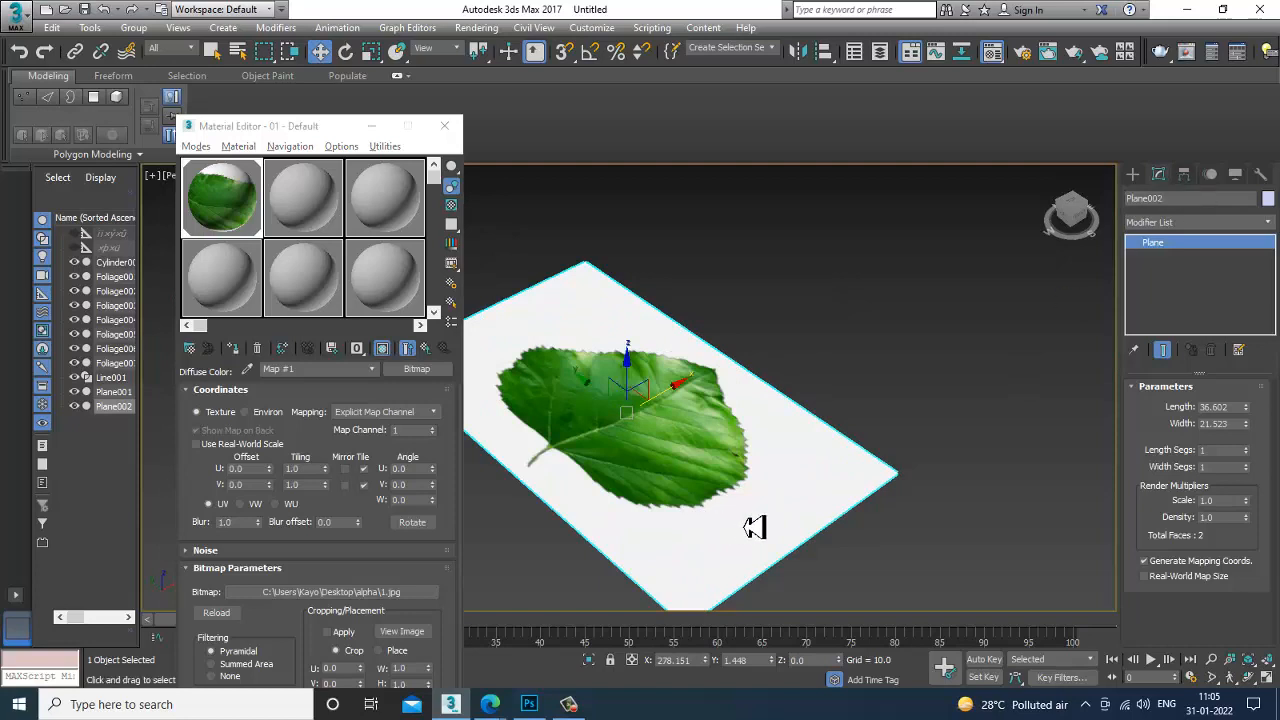
- Scale the leaf plane along Y to 45 percent to correct the leaf's proportions
key(r)
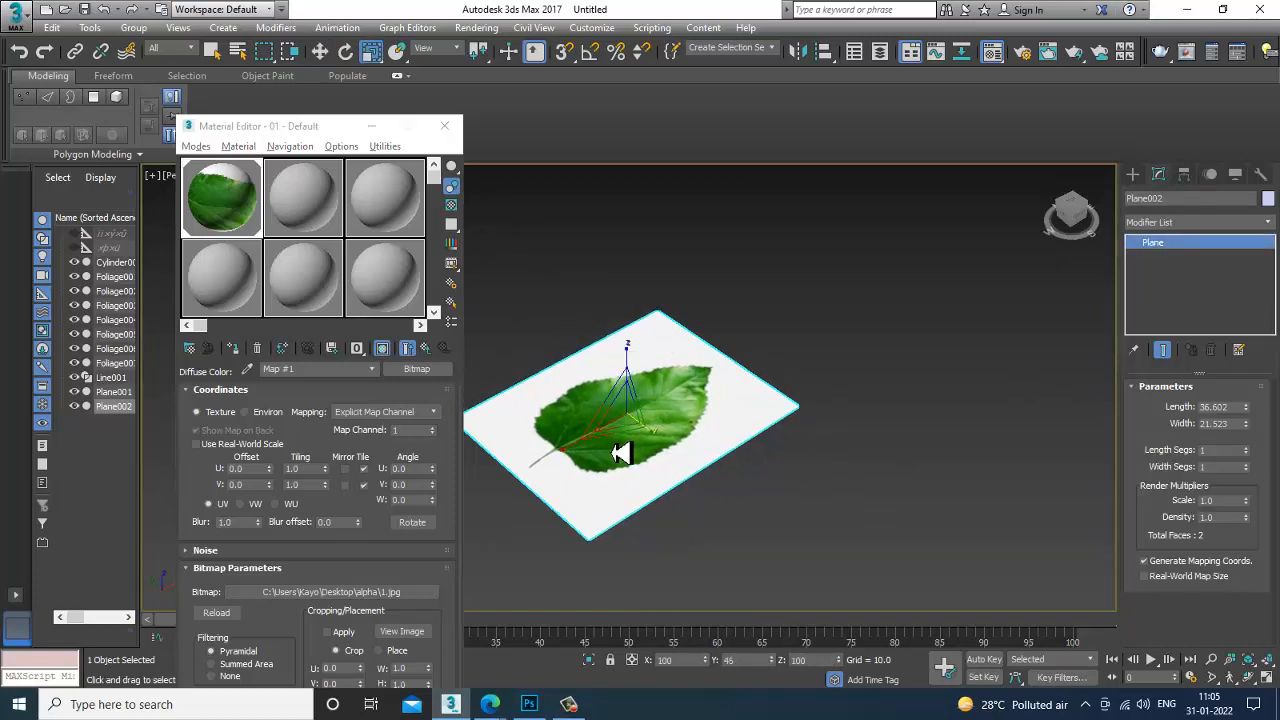
alt+middle_drag(620, 449, 829, 420)
key(w)
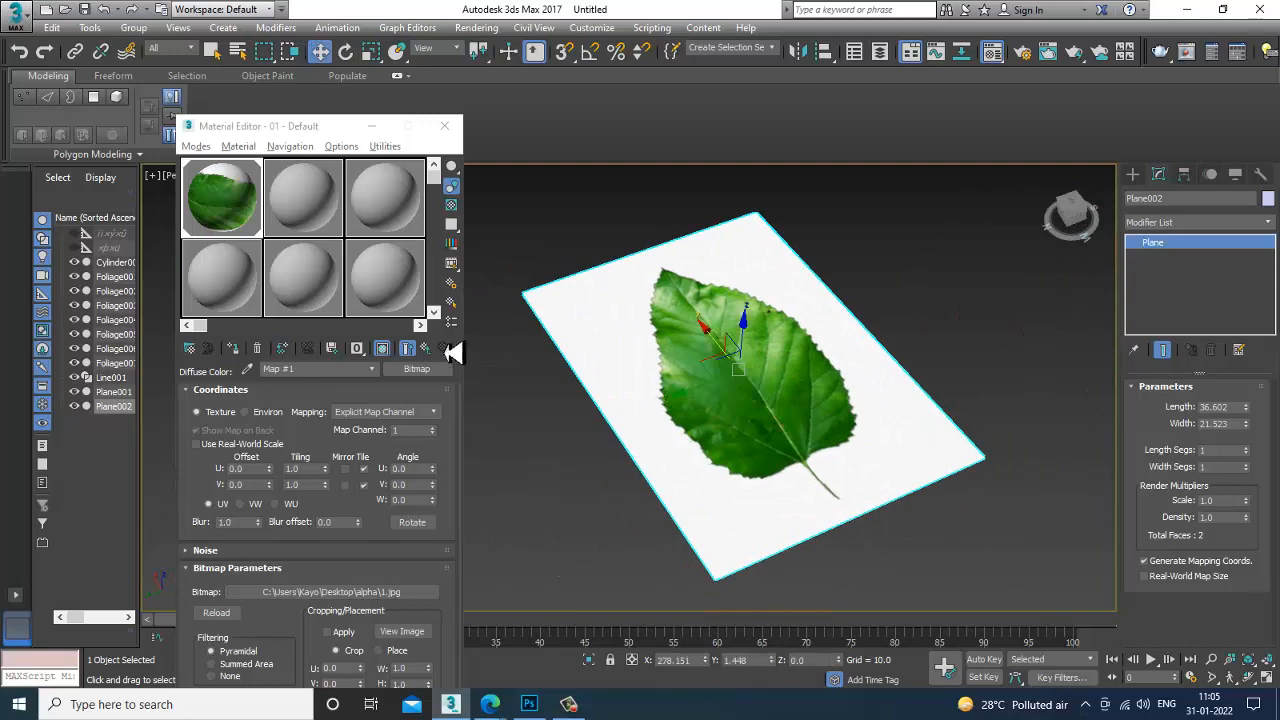
- Load the image named alpha as the leaf material's opacity map and show the shaded material in the viewport
click(425, 348)
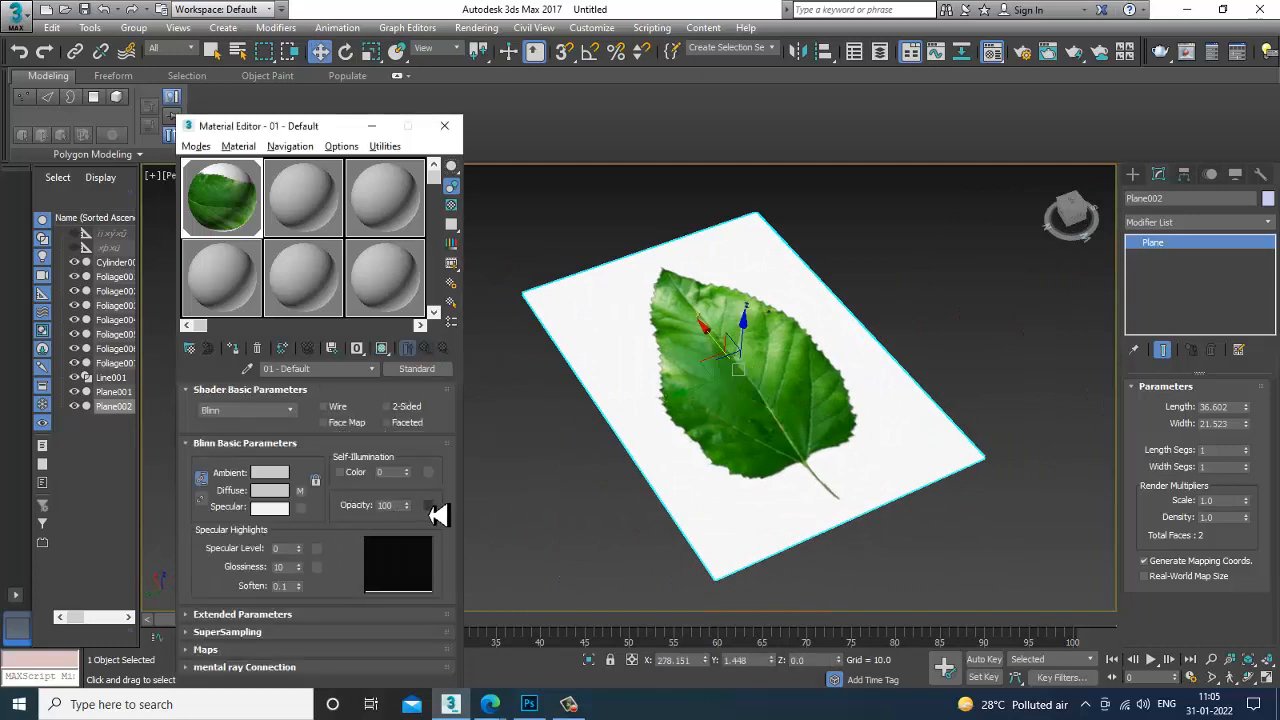
click(432, 508)
double_click(520, 166)
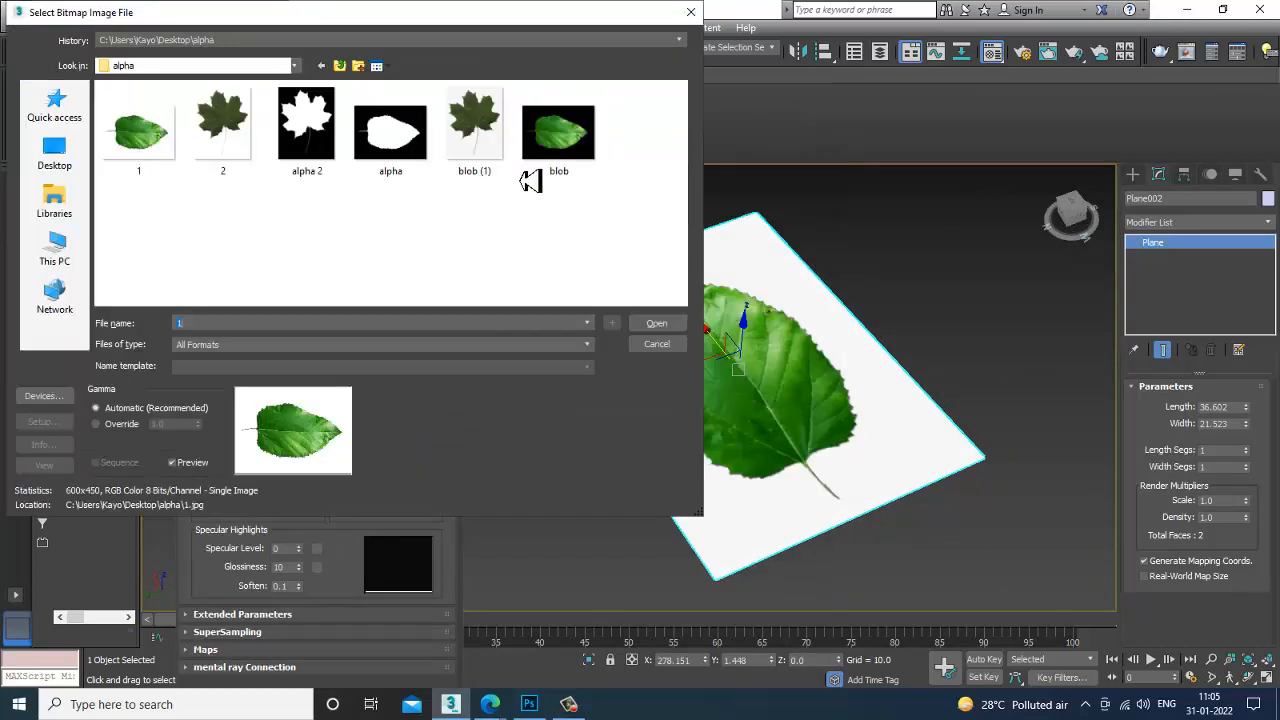
double_click(392, 135)
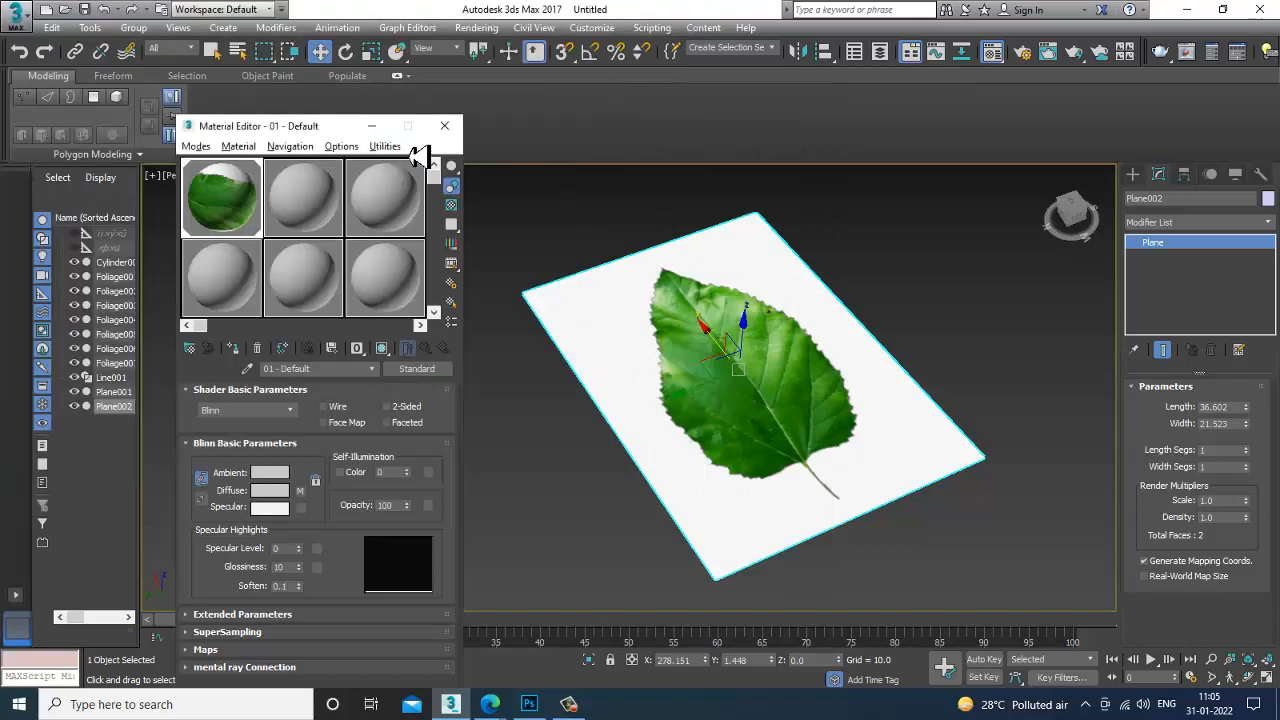
click(426, 349)
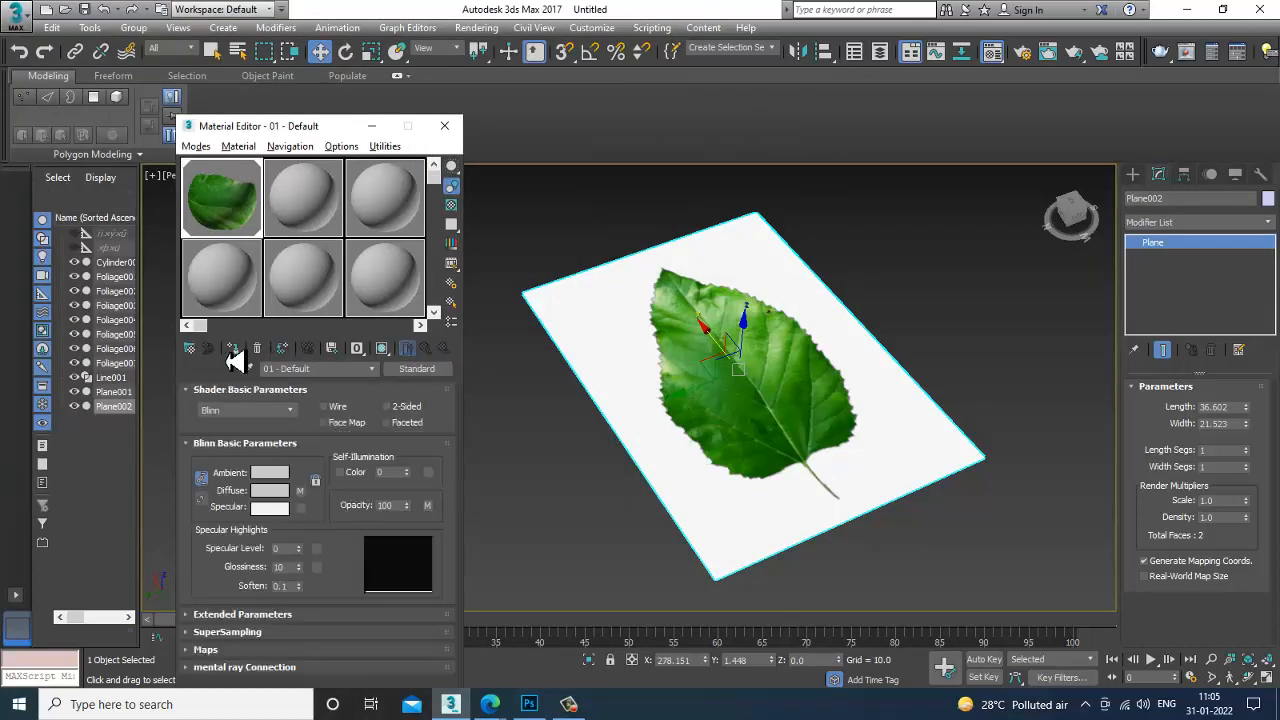
click(392, 352)
key(Delete)
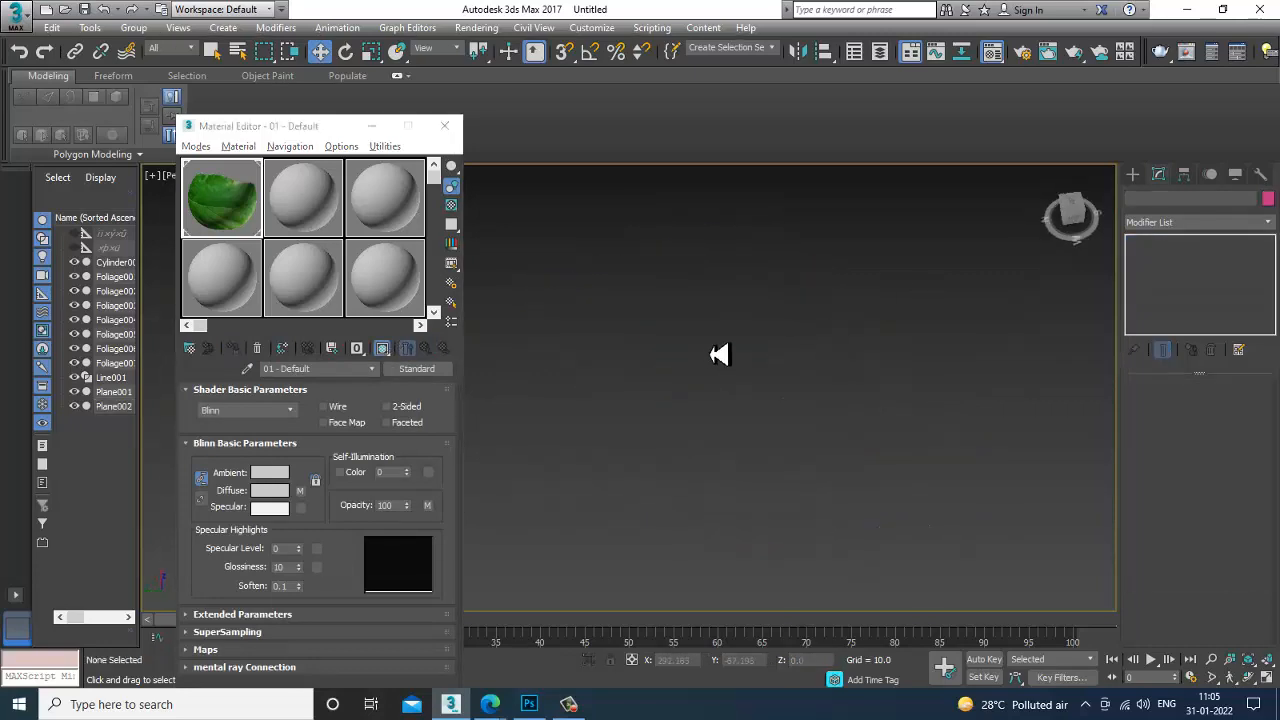
- Survey the whole scene around the ground plane and trees to locate the leaf plane
scroll(720, 355, down, 5)
alt+middle_drag(720, 394, 751, 375)
scroll(728, 369, up, 5)
middle_drag(645, 302, 736, 281)
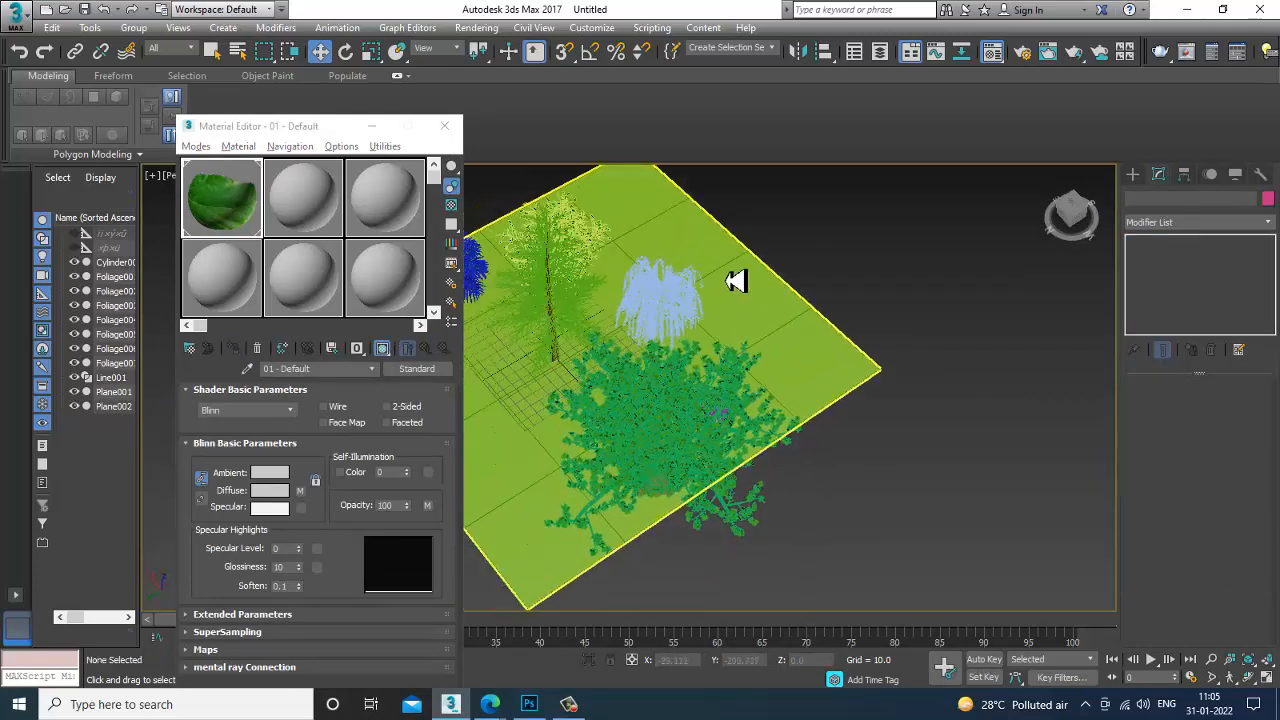
scroll(736, 281, up, 4)
alt+middle_drag(1000, 409, 808, 333)
scroll(905, 399, down, 5)
scroll(886, 391, up, 8)
scroll(862, 378, down, 10)
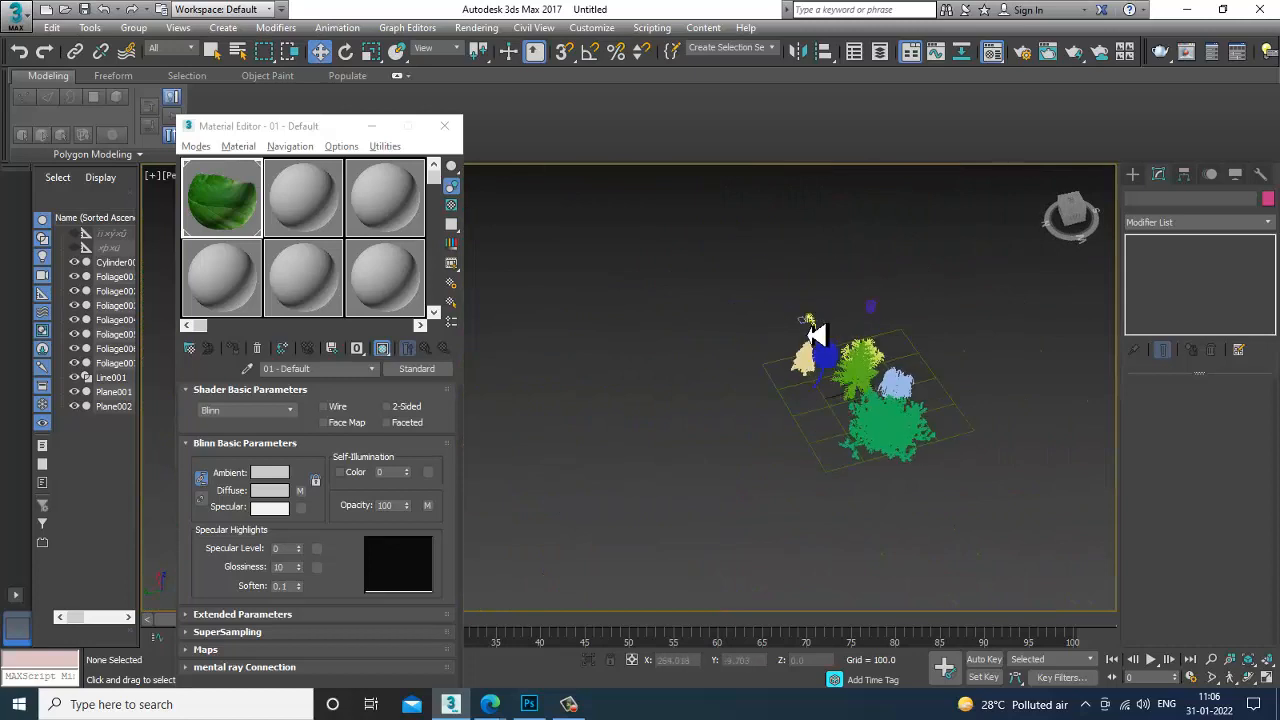
- Select the leaf plane, give it 10 length segments and 8 width segments, and hide edged faces in the viewport
click(808, 333)
key(z)
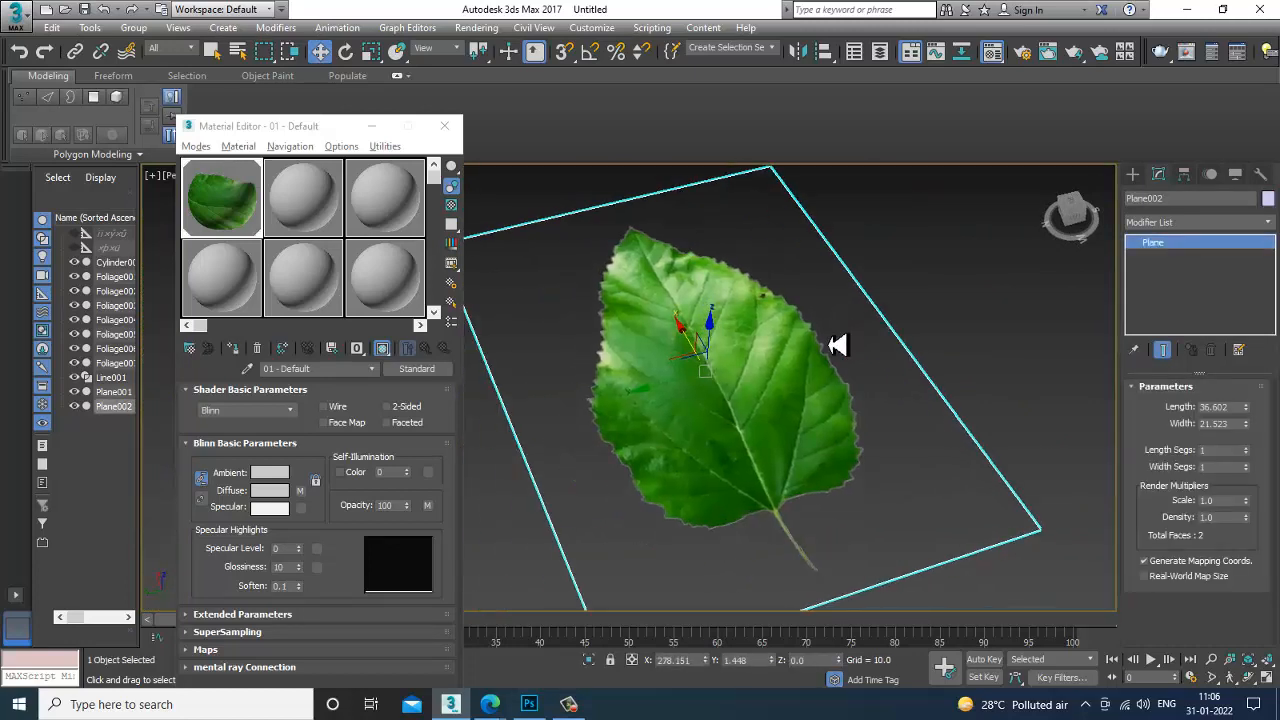
scroll(886, 350, down, 5)
alt+middle_drag(877, 357, 881, 361)
scroll(876, 358, up, 3)
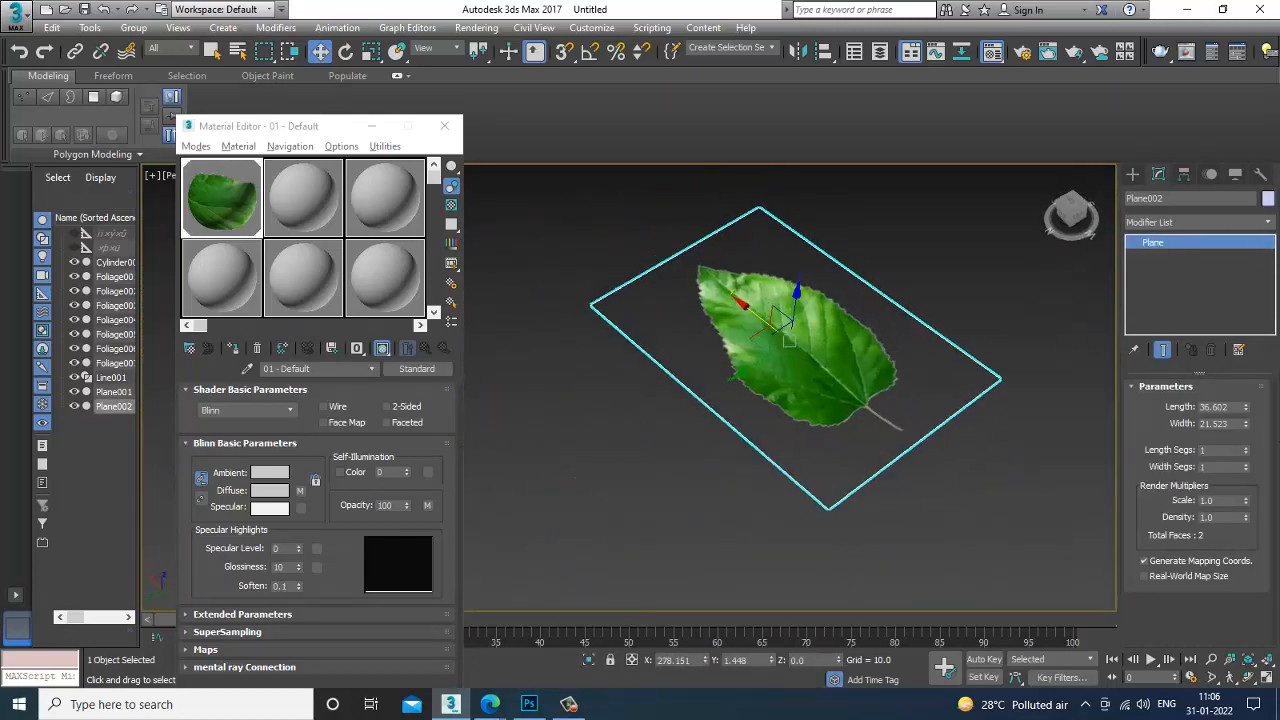
drag(1247, 458, 1142, 460)
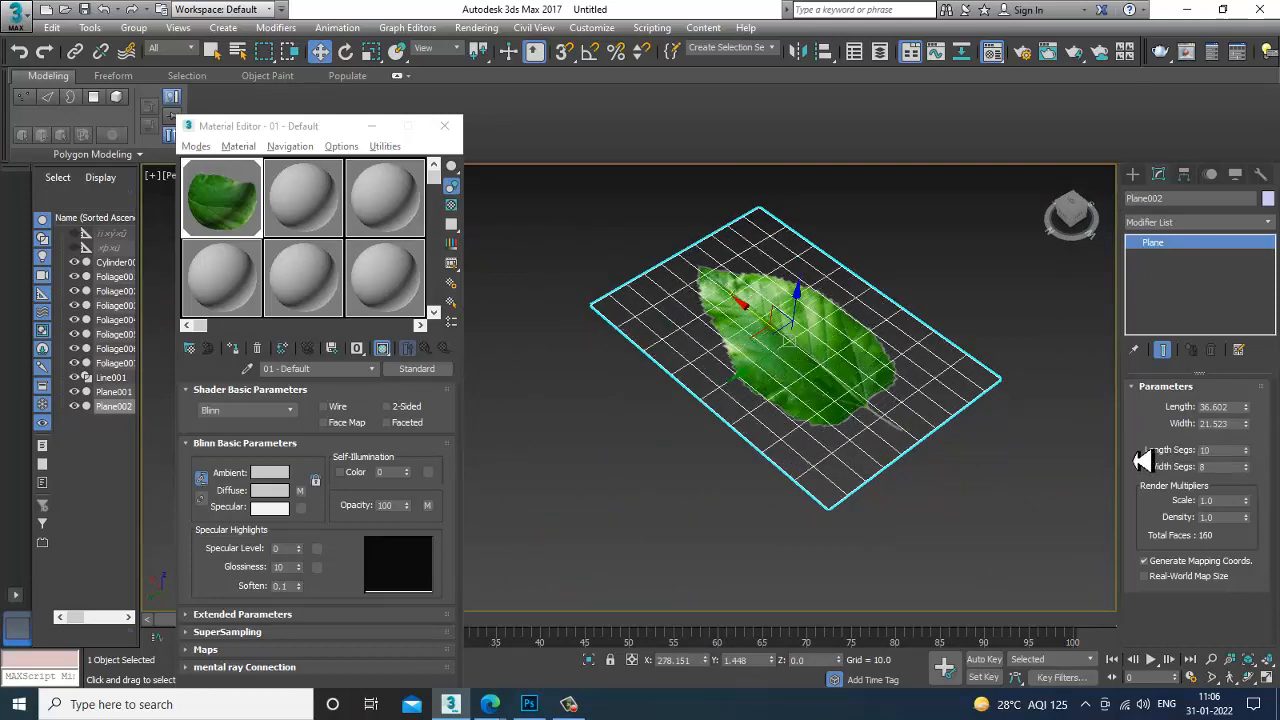
middle_drag(896, 381, 897, 383)
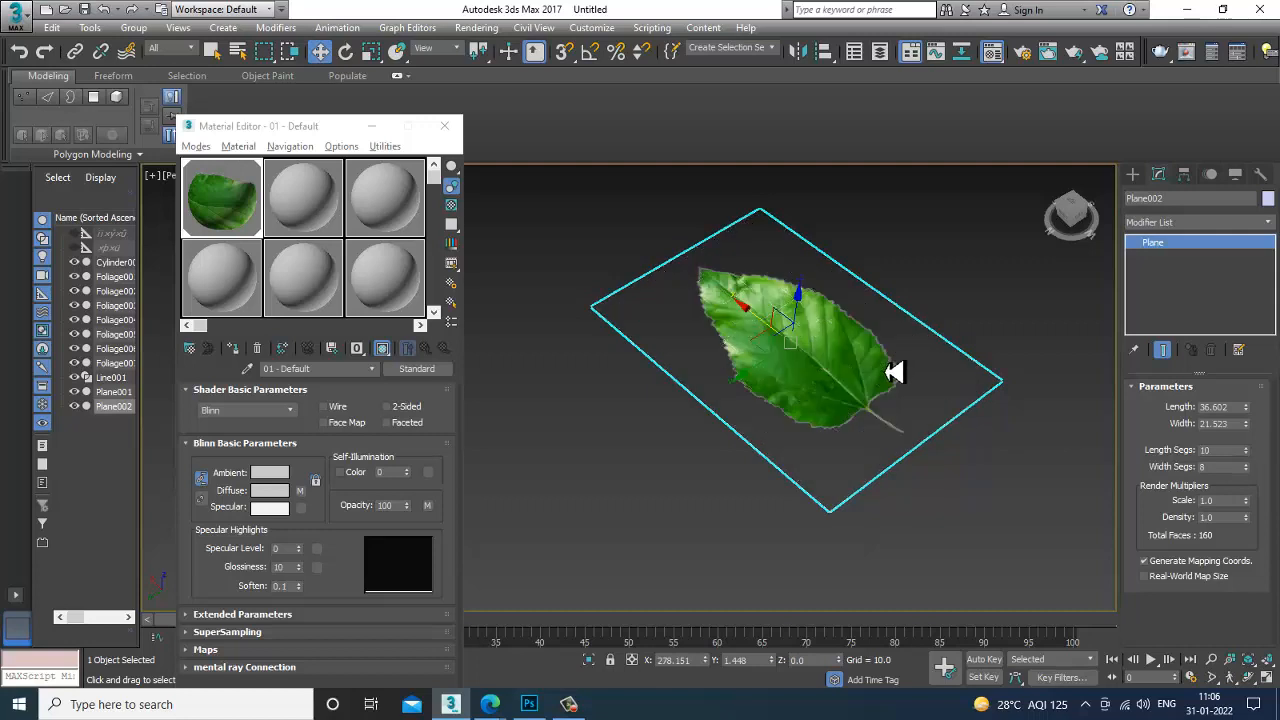
- Add a Bend modifier to the leaf plane with an angle of 25
click(1206, 224)
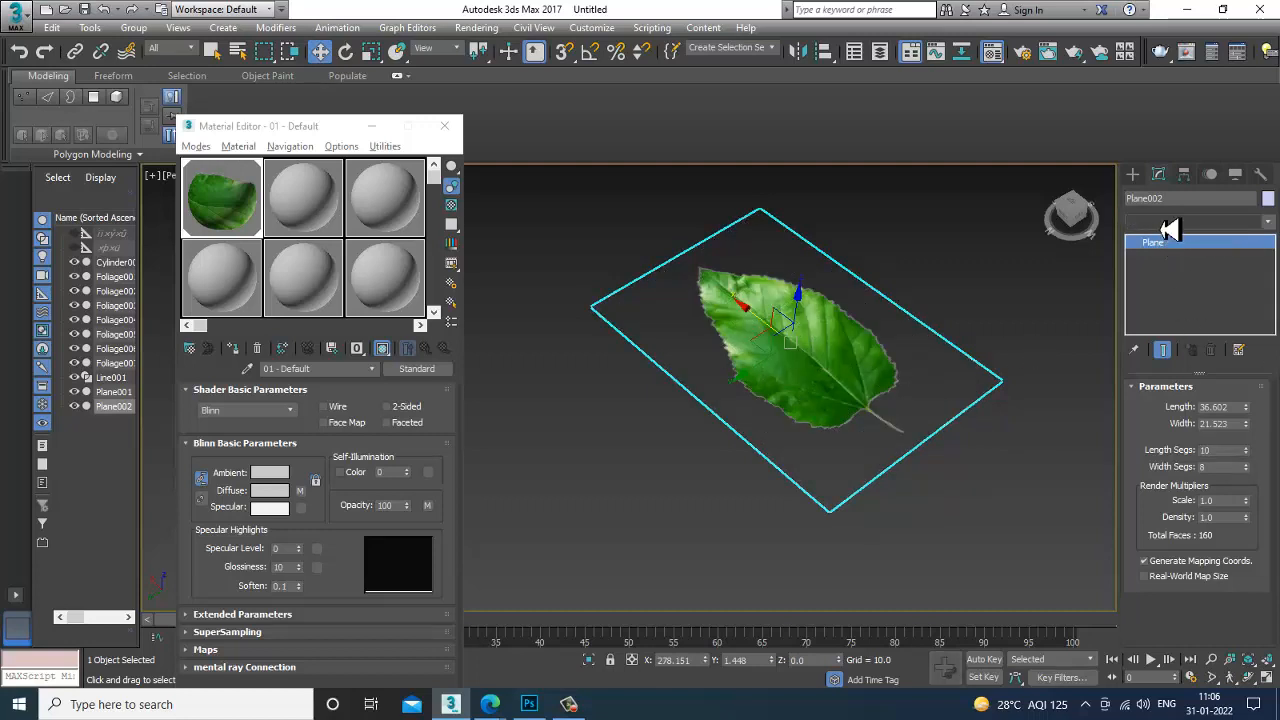
click(1180, 223)
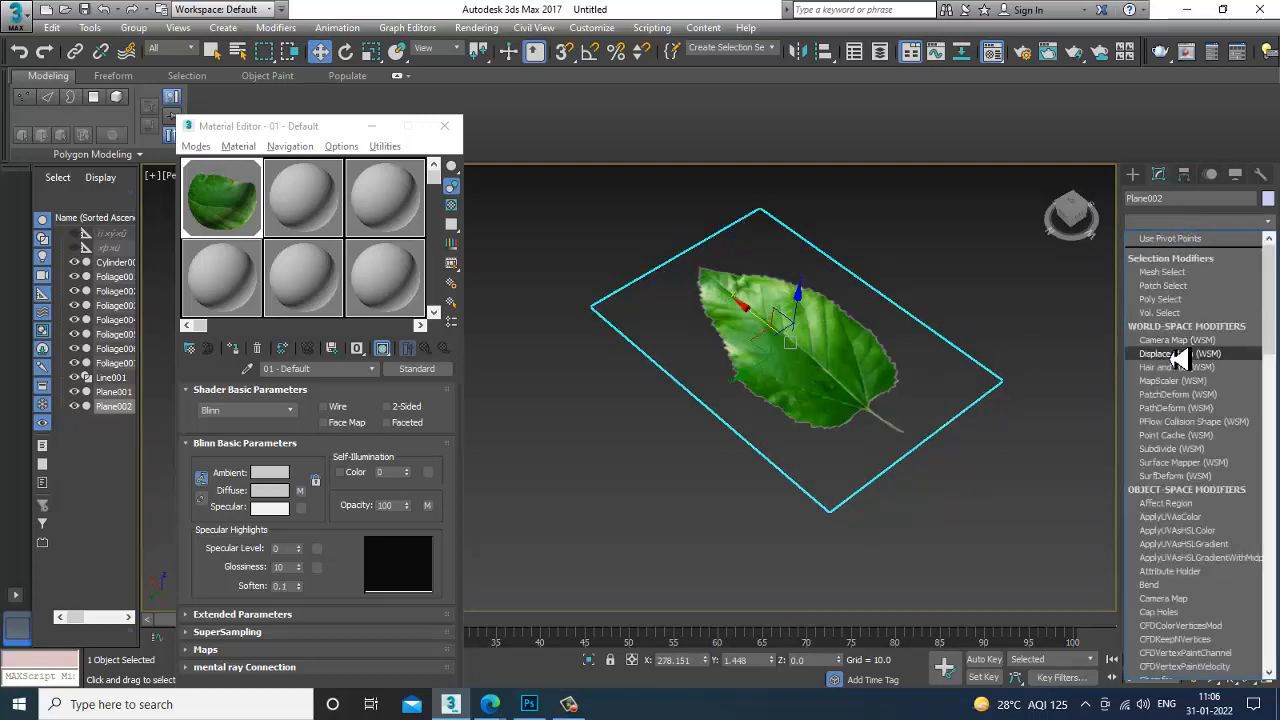
key(b)
click(1170, 240)
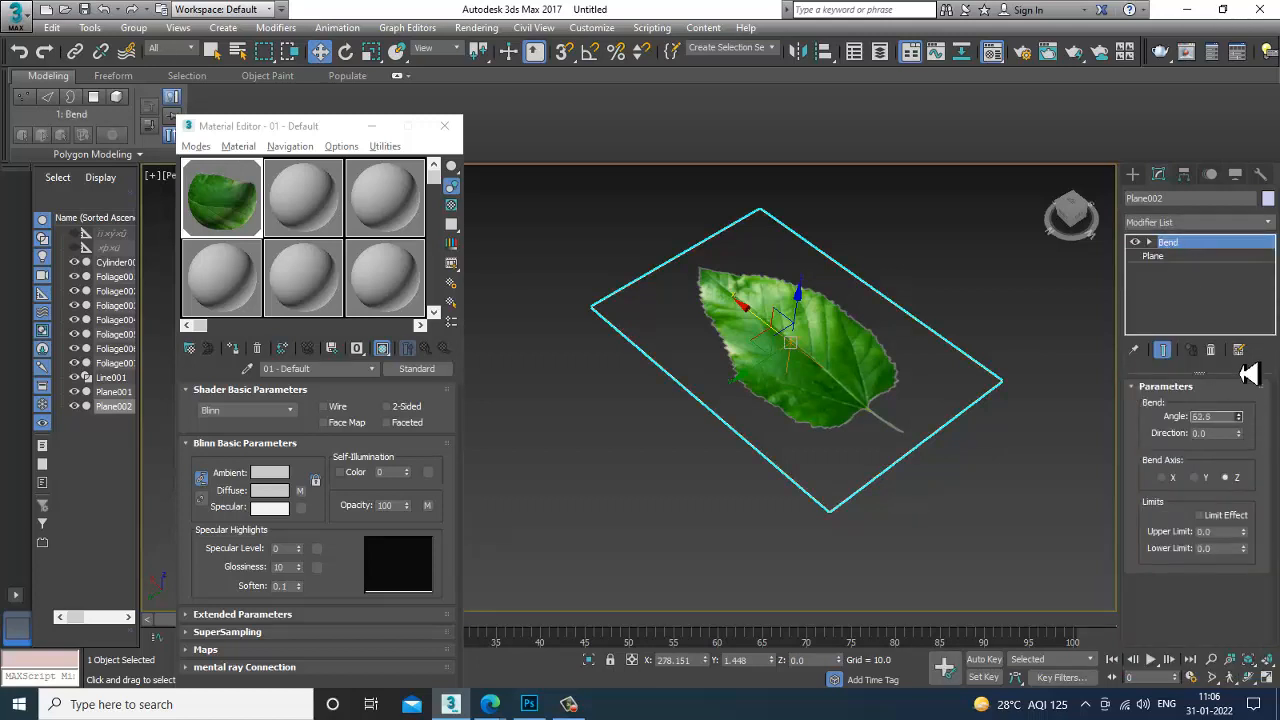
- Try bending the leaf along the X axis at an angle of 50.5, and undo it
click(1161, 477)
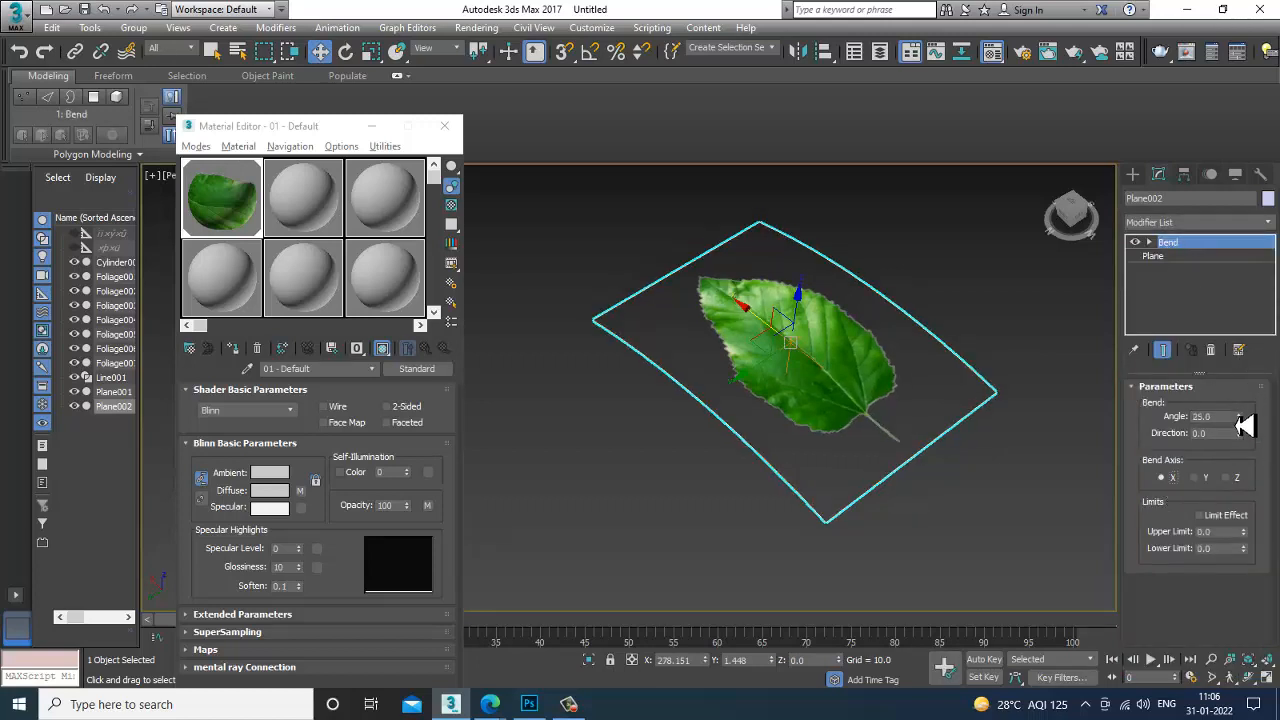
drag(1243, 425, 1249, 383)
alt+middle_drag(814, 429, 1275, 368)
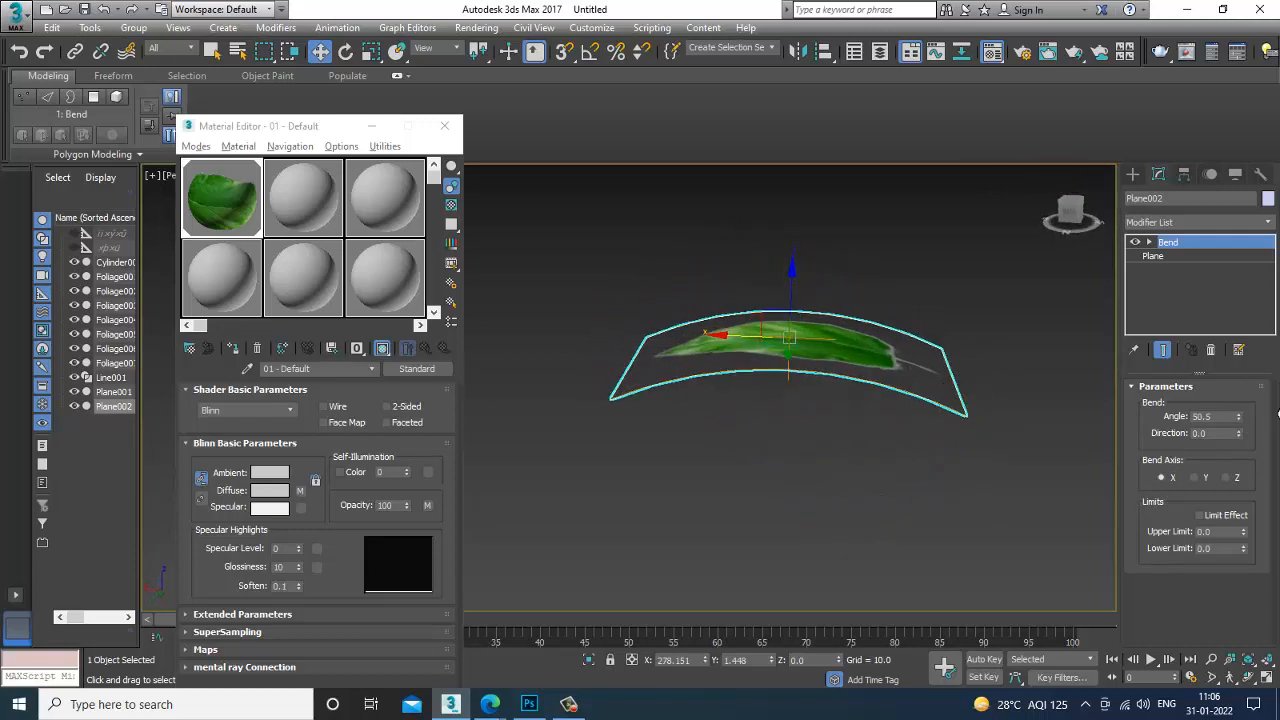
key(ctrl+z)
key(ctrl+z)
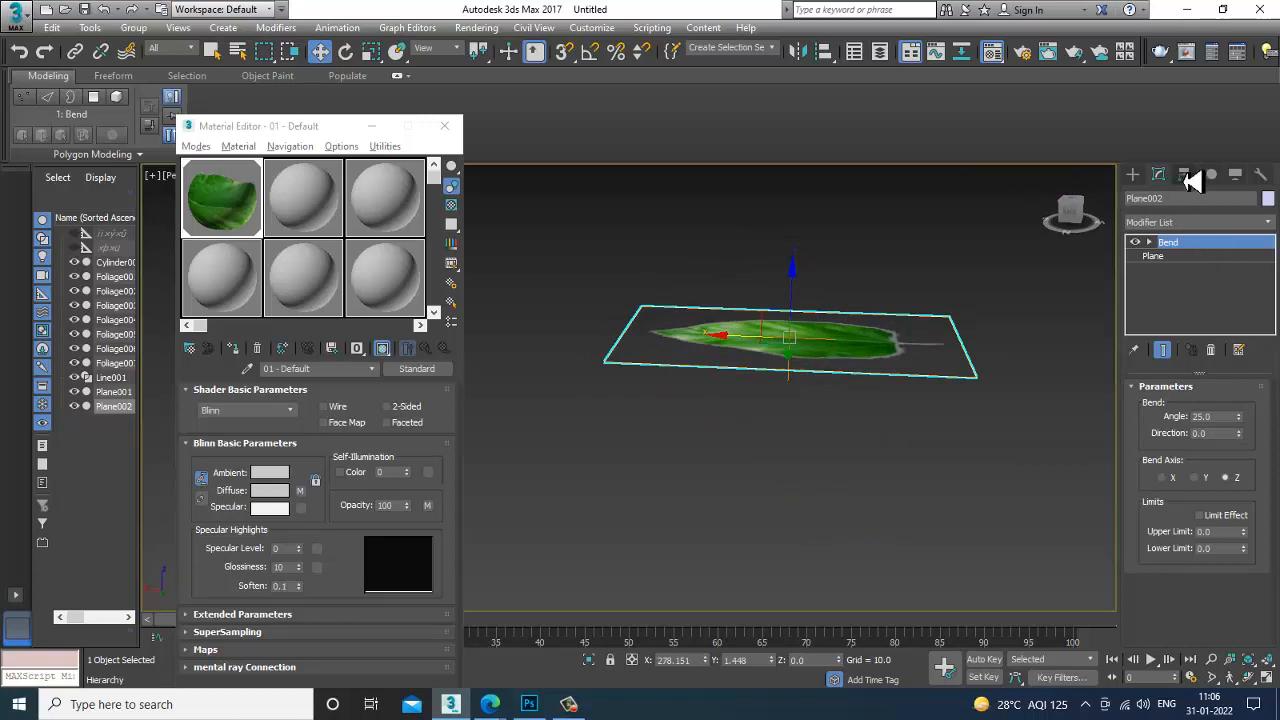
- Move only the leaf plane's pivot about 9.4 units along X to the end of the leaf's stem
click(1187, 177)
click(1214, 285)
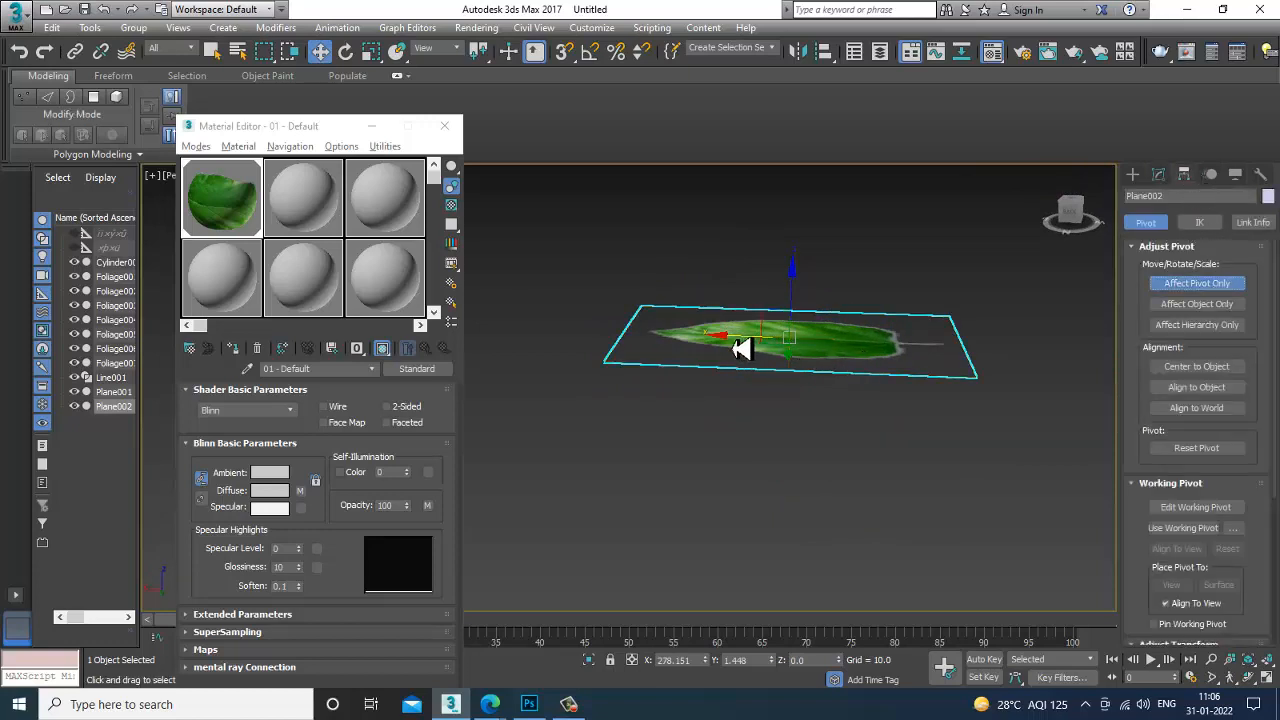
drag(740, 348, 893, 358)
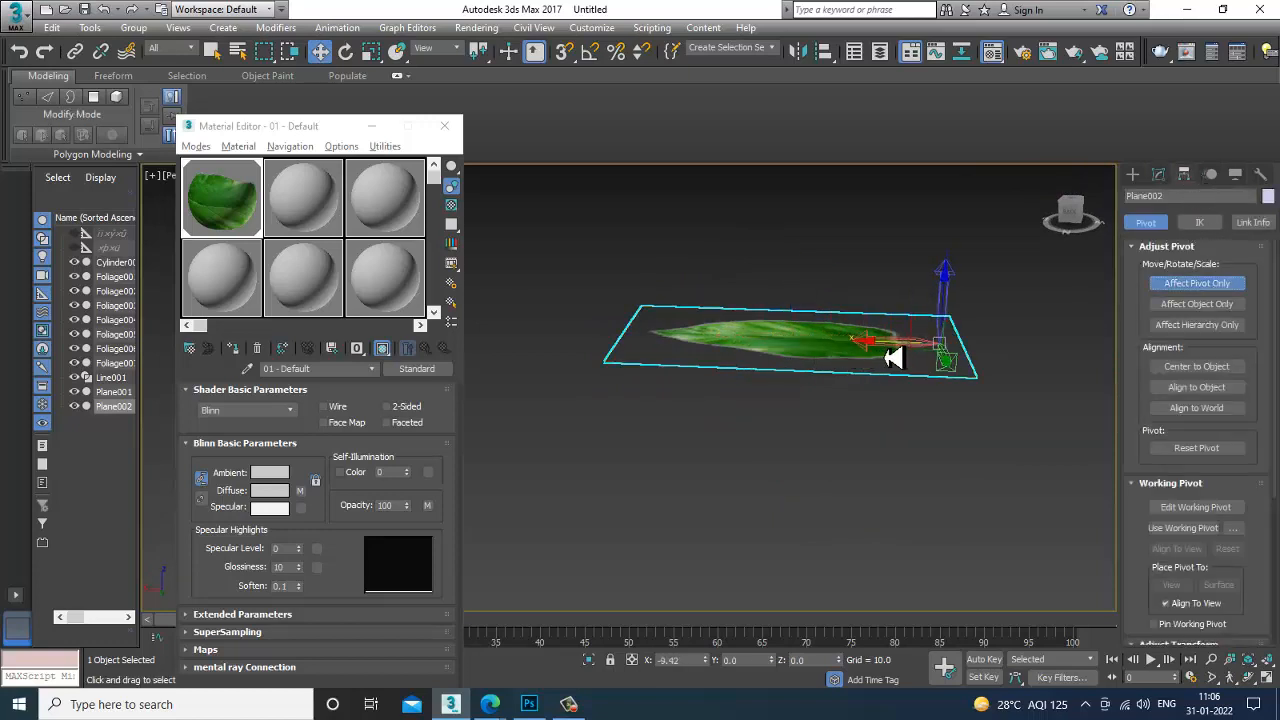
click(1210, 285)
click(1158, 174)
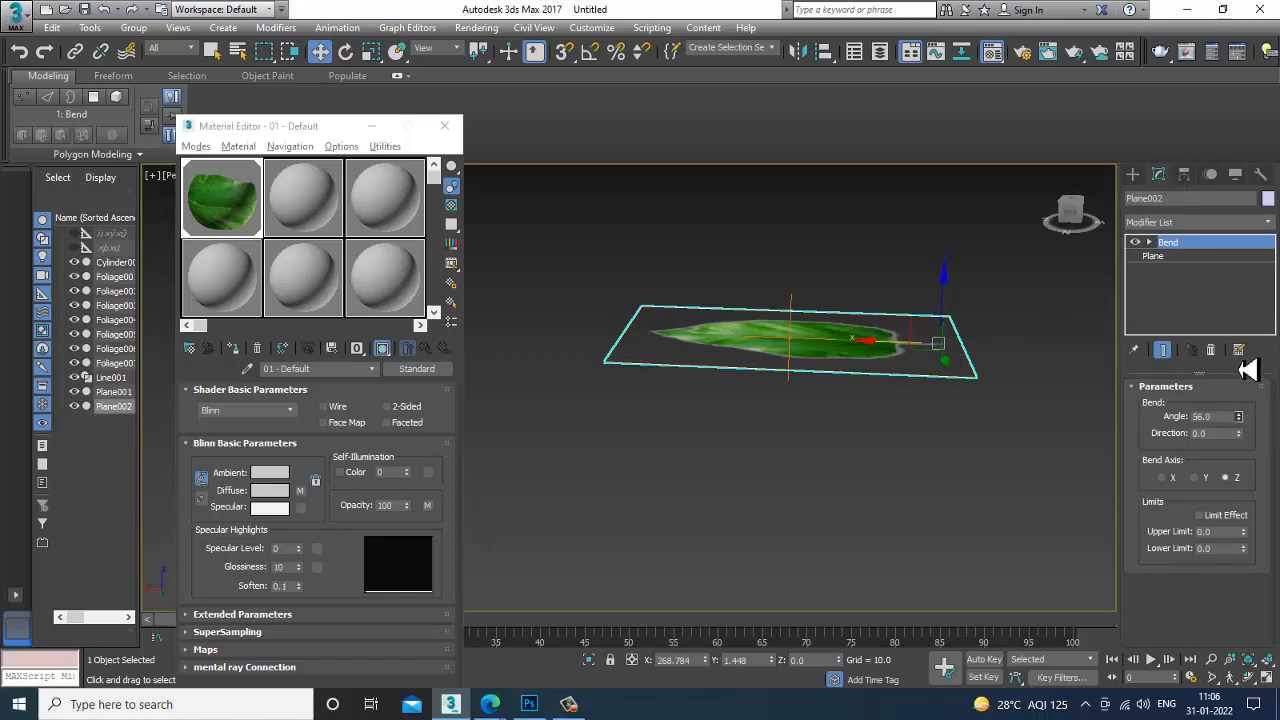
- Set the Bend axis to X, try a different bend angle, and undo that angle change
click(1162, 478)
drag(1238, 416, 1254, 398)
alt+middle_drag(785, 392, 895, 388)
key(ctrl+z)
- Move the Bend gizmo about 9.2 units along X to the stem end and set the bend angle to 50
click(1180, 257)
alt+middle_drag(776, 388, 765, 349)
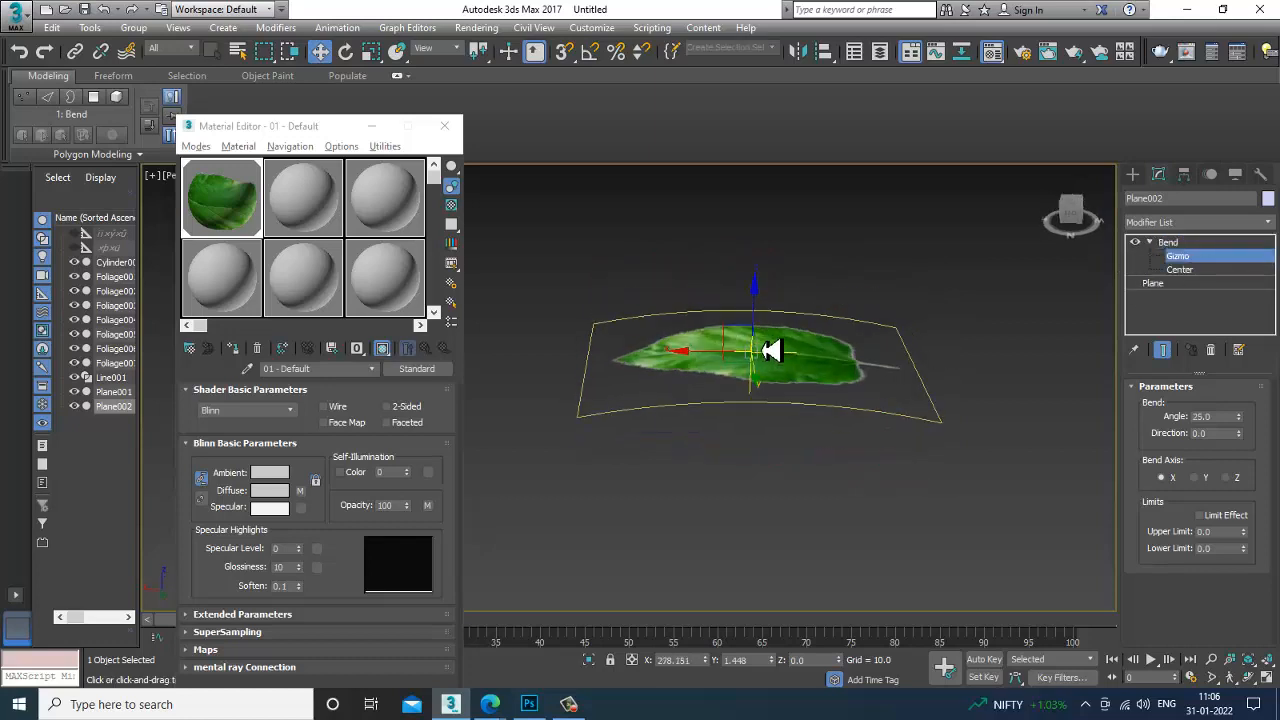
drag(709, 362, 855, 378)
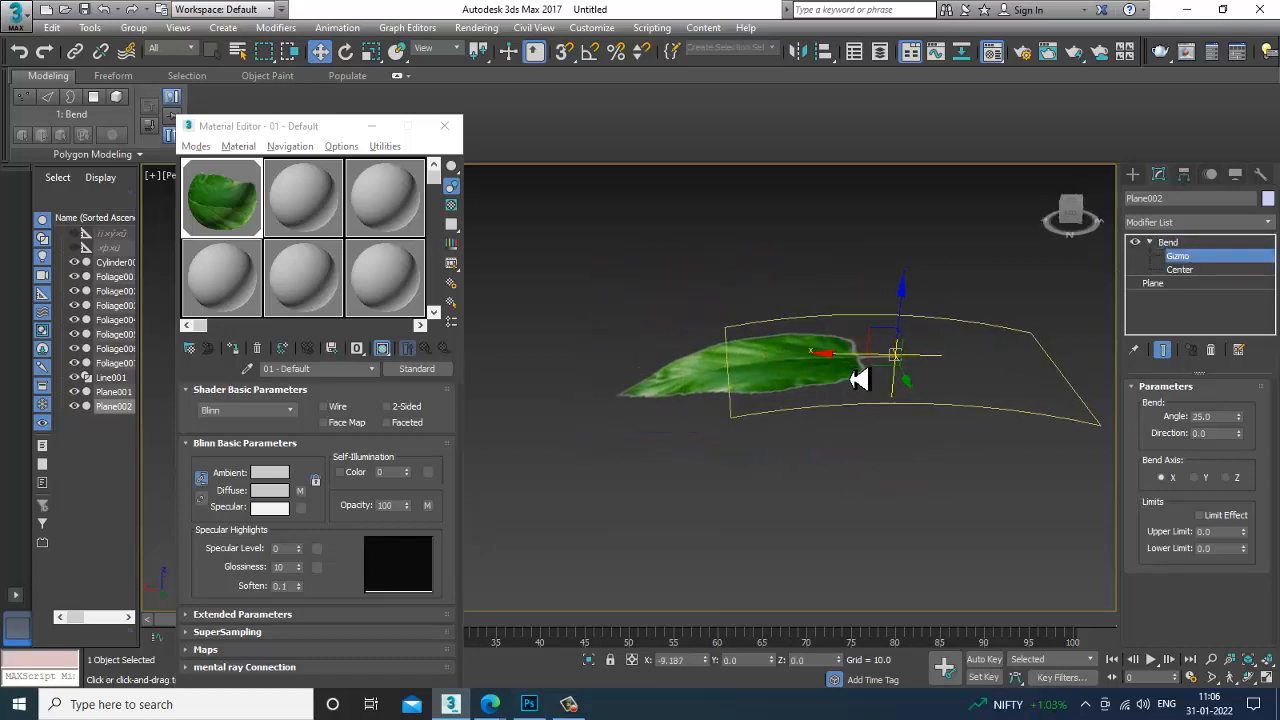
mouse_move(853, 388)
alt+middle_down()
mouse_move(836, 359)
mouse_move(842, 376)
alt+middle_up()
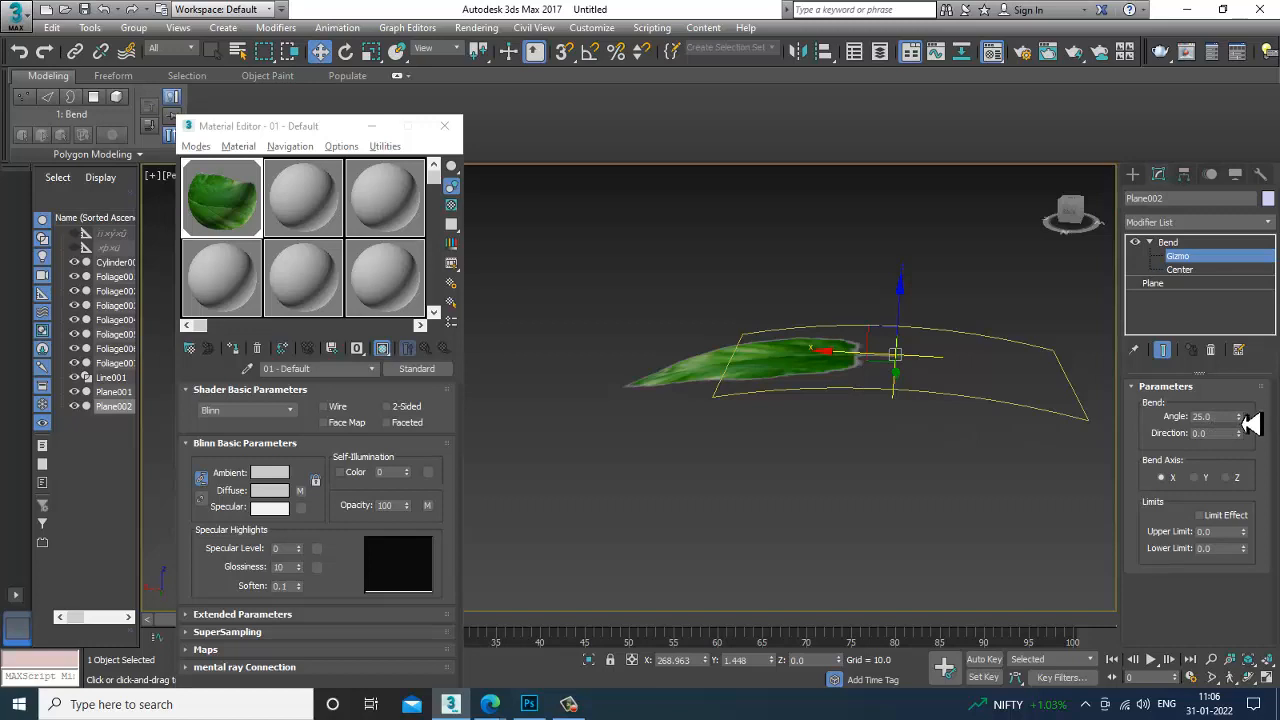
drag(1253, 424, 1248, 384)
alt+middle_drag(1034, 413, 934, 438)
- Convert the bent leaf plane to an Editable Poly and reselect it
right_click(928, 432)
mouse_move(1000, 588)
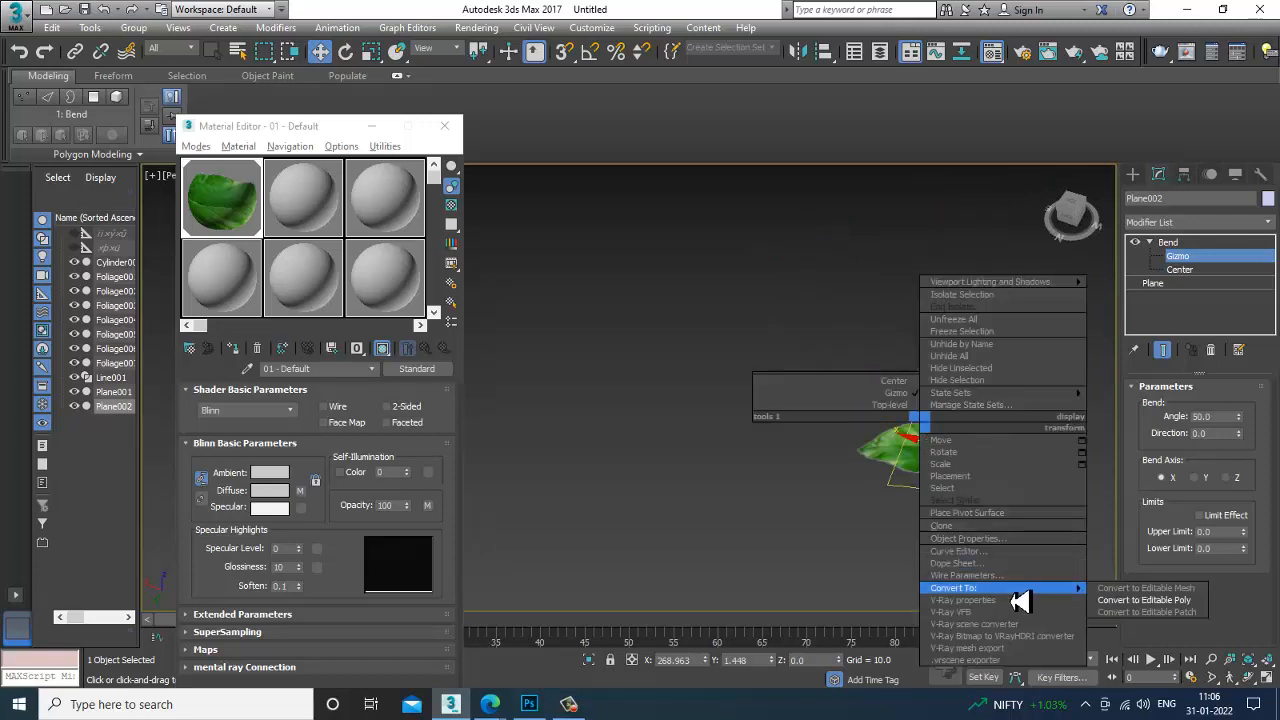
click(1150, 600)
click(1040, 520)
click(917, 449)
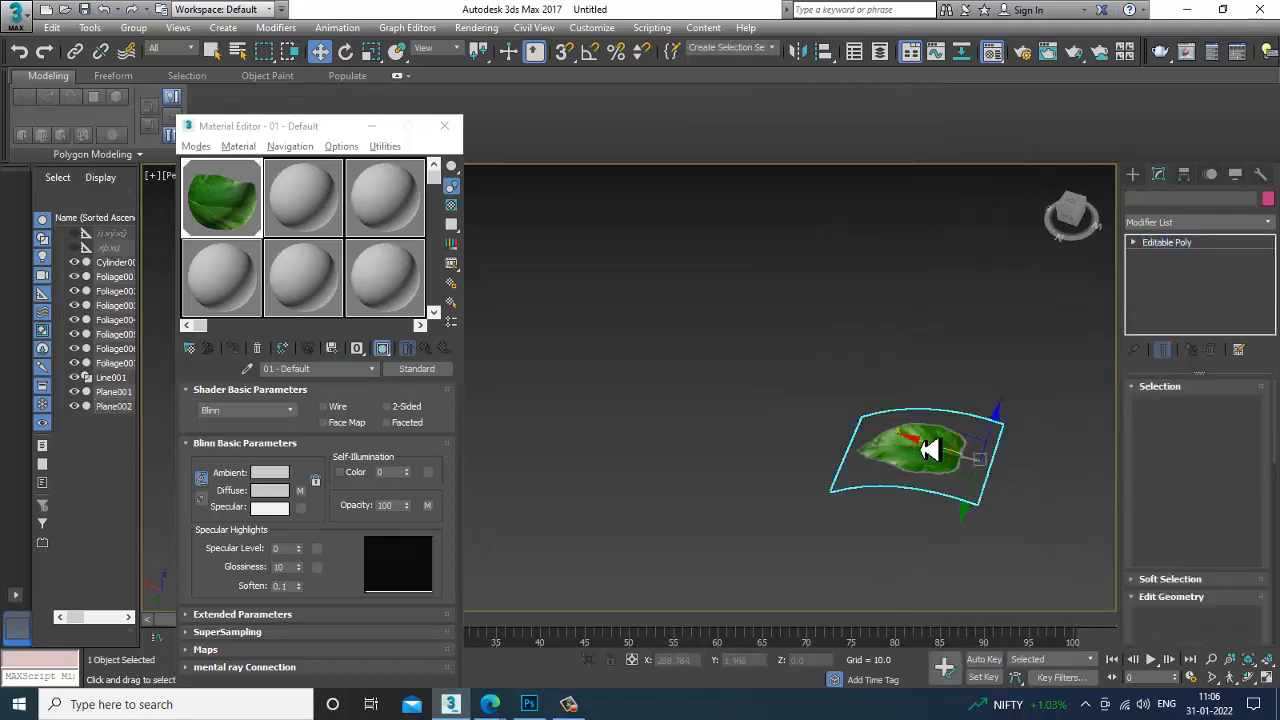
- Select the curved stem line and reduce its thickness to make the stem thinner
alt+middle_drag(975, 479, 820, 449)
key(e)
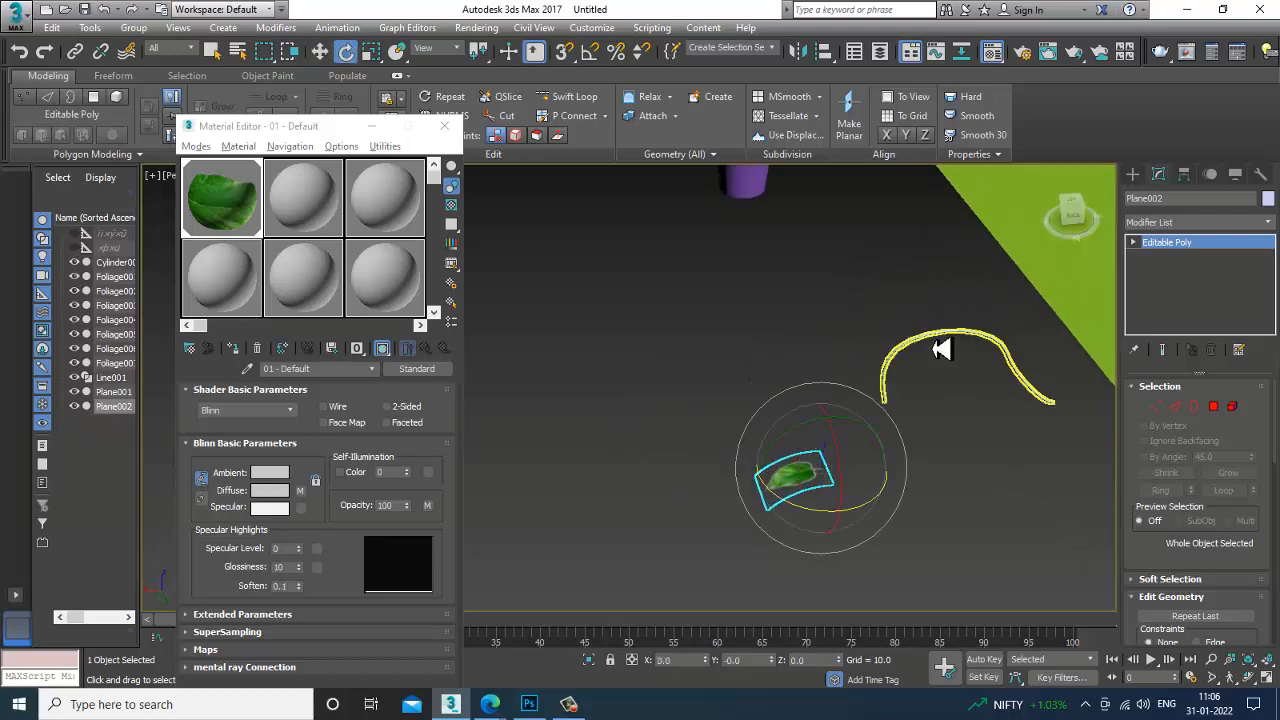
click(939, 345)
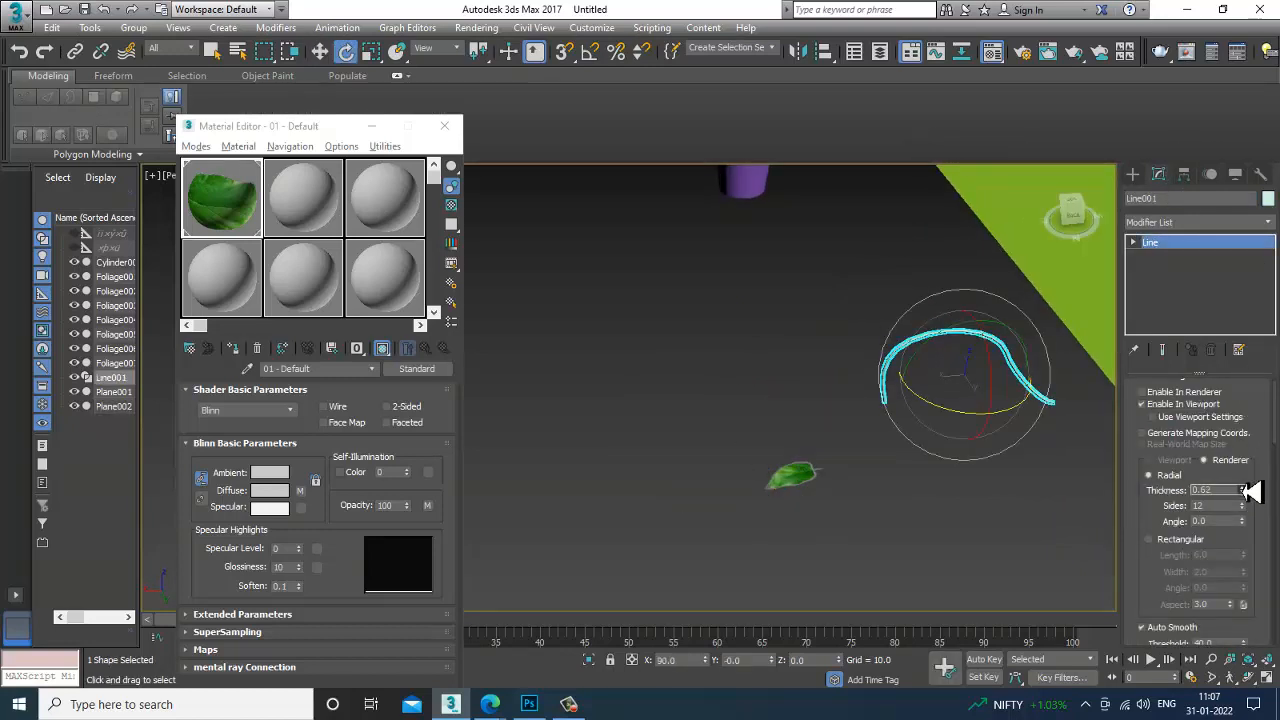
- Rotate the bent leaf plane around Z and raise it to about Z 43.5, near the top of the stem
click(808, 488)
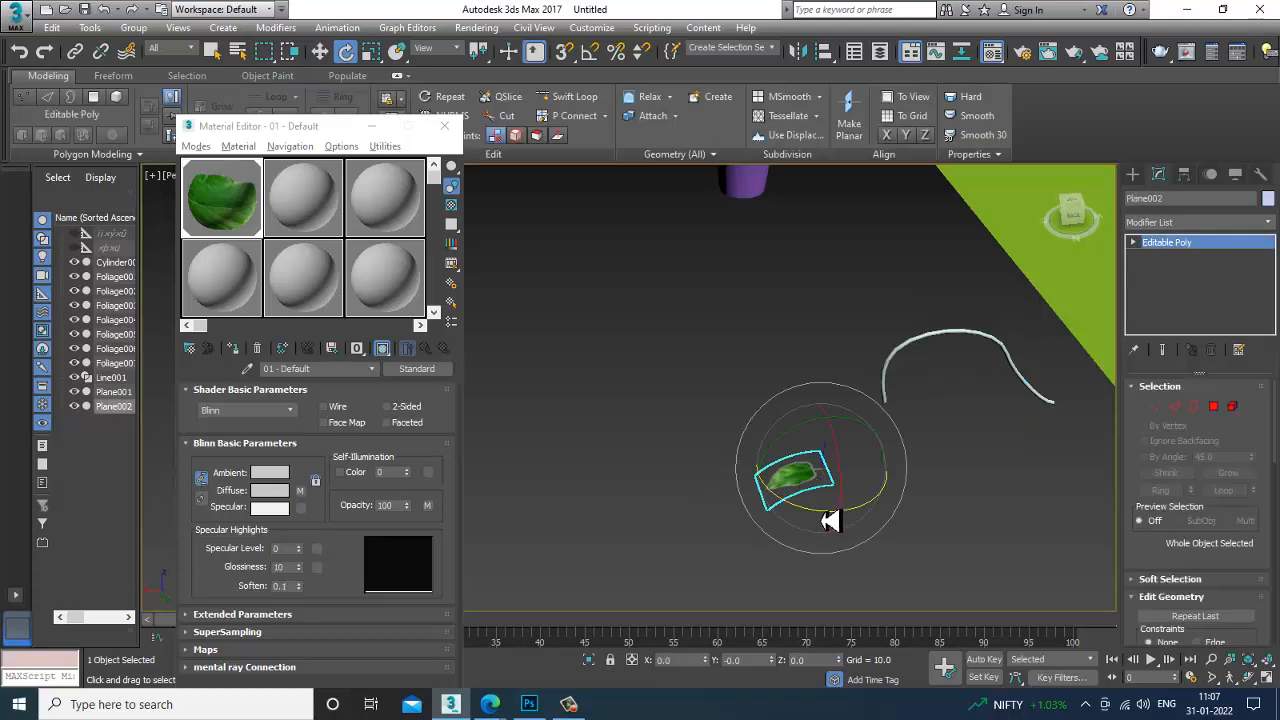
drag(829, 517, 714, 491)
key(w)
drag(836, 441, 834, 346)
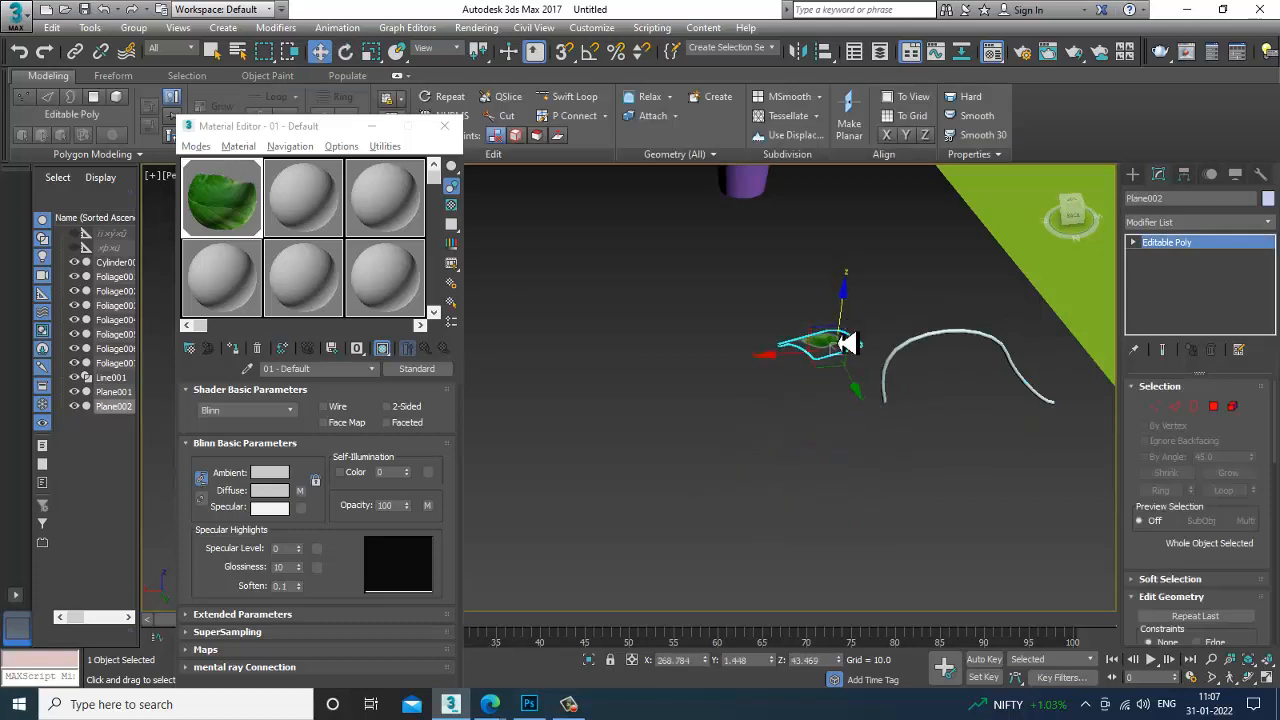
- Move the leaf plane along X to about 252.7 so it sits beside the stem
alt+middle_drag(834, 346, 818, 407)
click(793, 371)
click(814, 340)
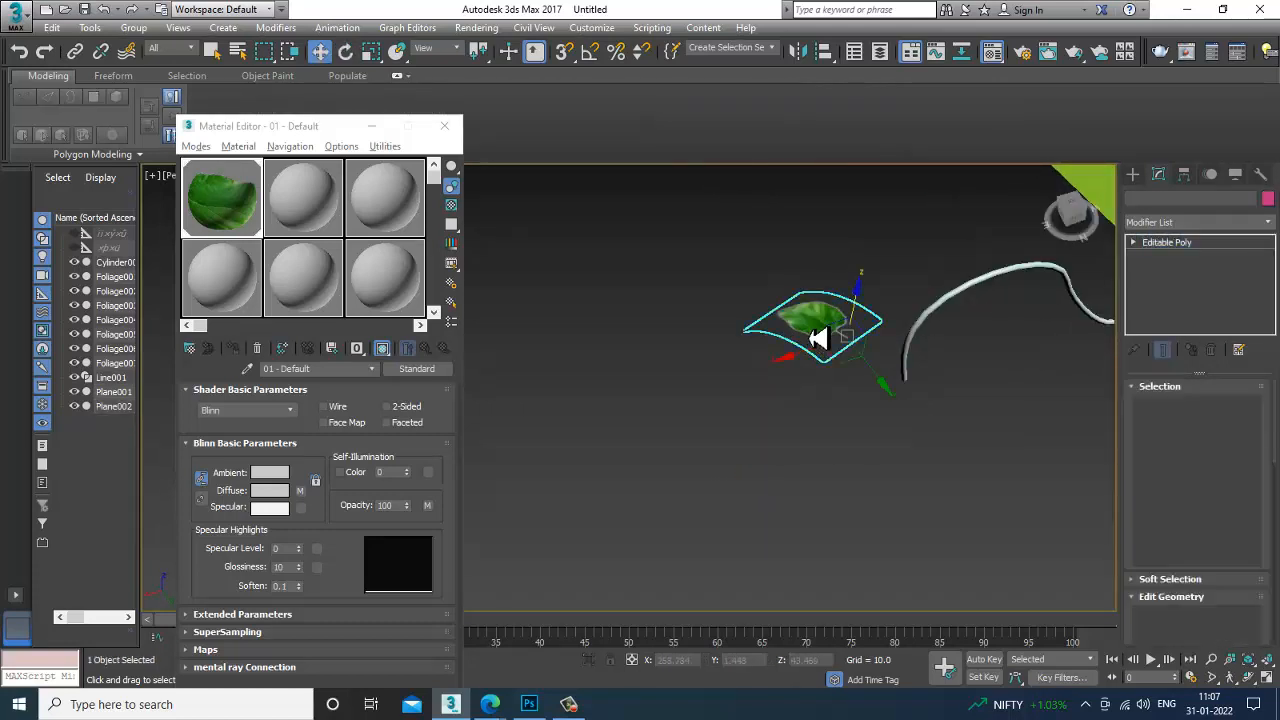
drag(808, 363, 908, 360)
scroll(900, 355, up, 8)
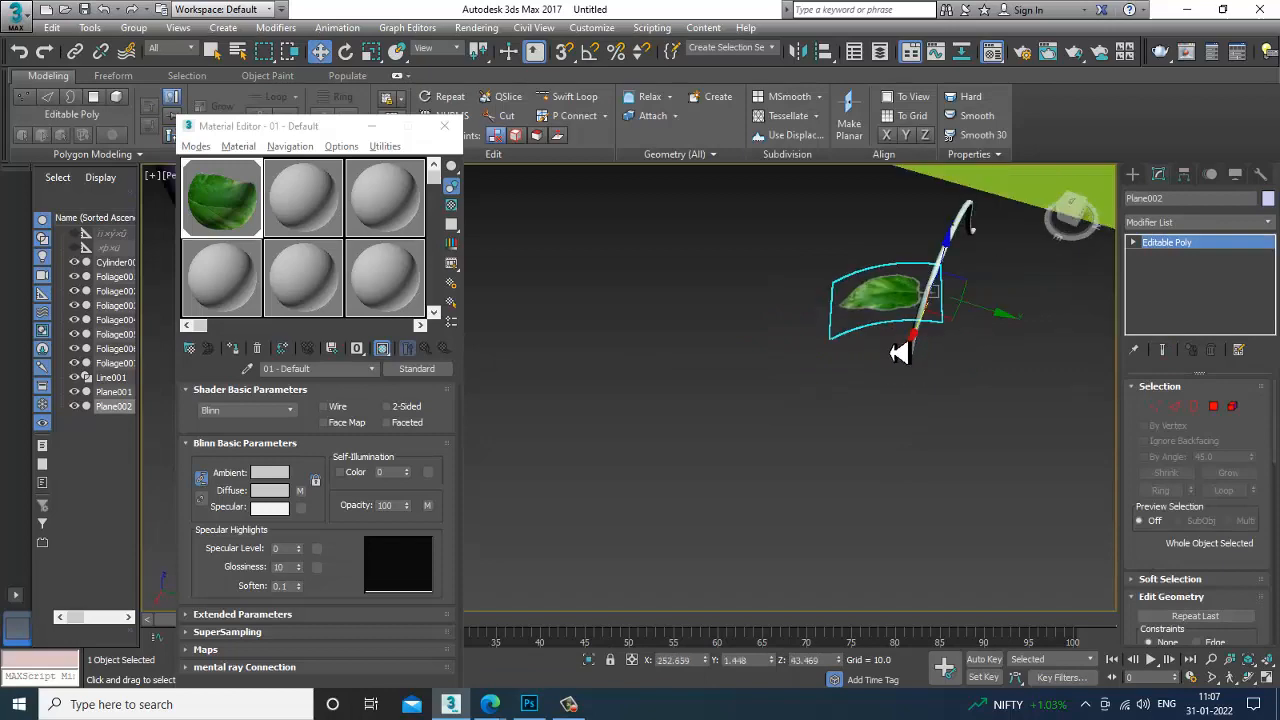
alt+middle_drag(1005, 348, 845, 354)
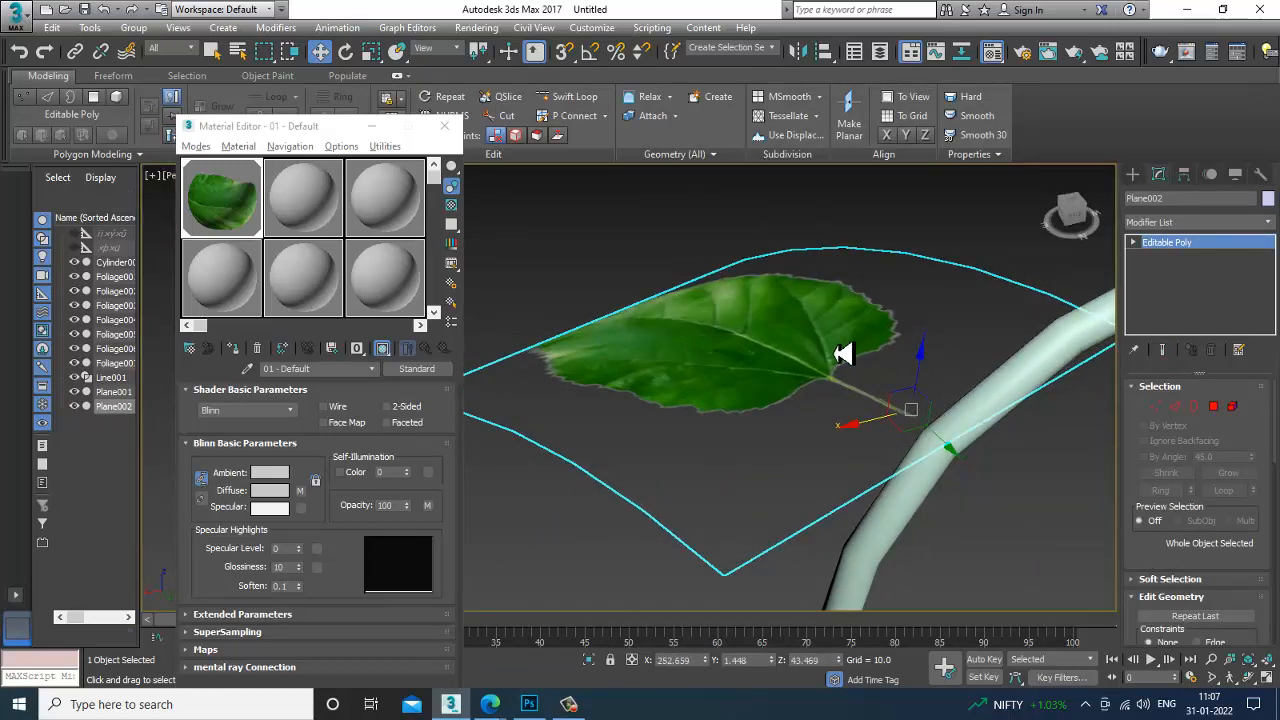
- Fit the leaf's stalk end onto the stem's upper bend at about X 248.2, Y -0.5
mouse_move(800, 397)
alt+middle_down()
mouse_move(806, 435)
mouse_move(914, 432)
mouse_move(971, 464)
mouse_move(917, 457)
mouse_move(1091, 449)
mouse_move(1008, 437)
mouse_move(983, 403)
mouse_move(789, 420)
alt+middle_up()
scroll(974, 448, down, 4)
drag(797, 497, 767, 441)
drag(819, 500, 828, 502)
alt+middle_drag(828, 502, 868, 420)
key(w)
- Mirror the leaf across the Y axis as a copy on the opposite side of the stem
click(798, 52)
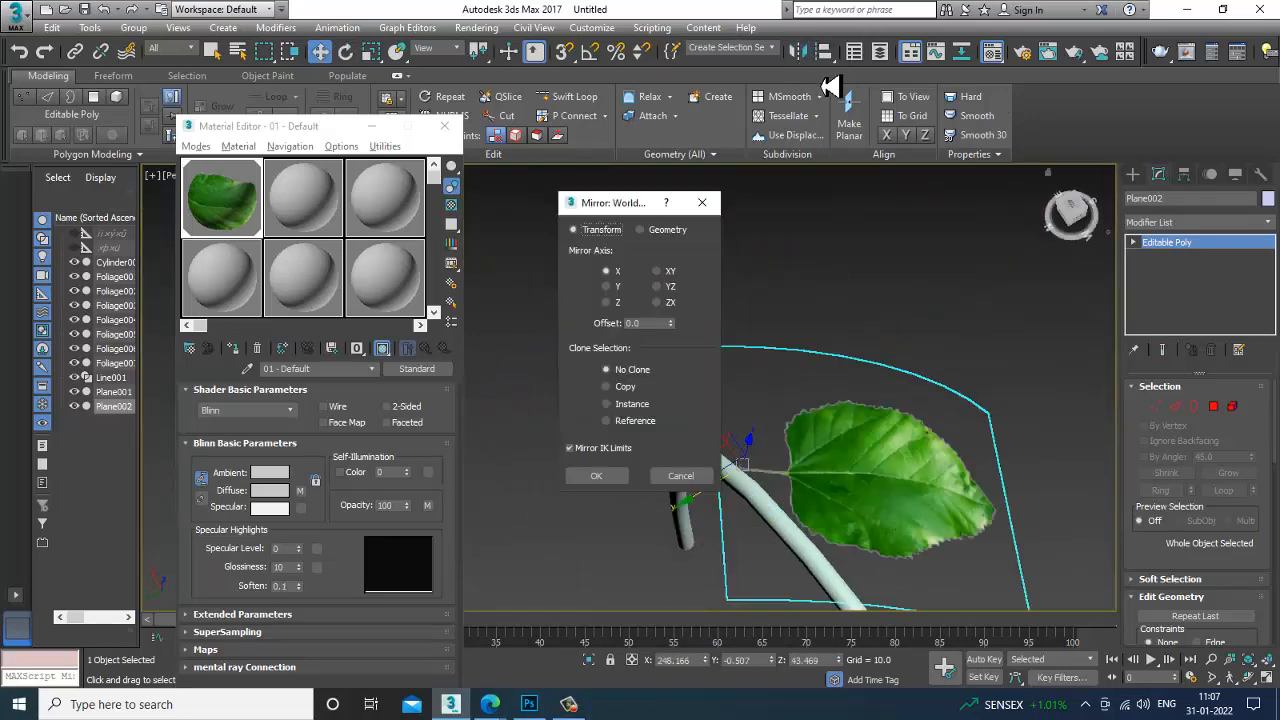
click(611, 288)
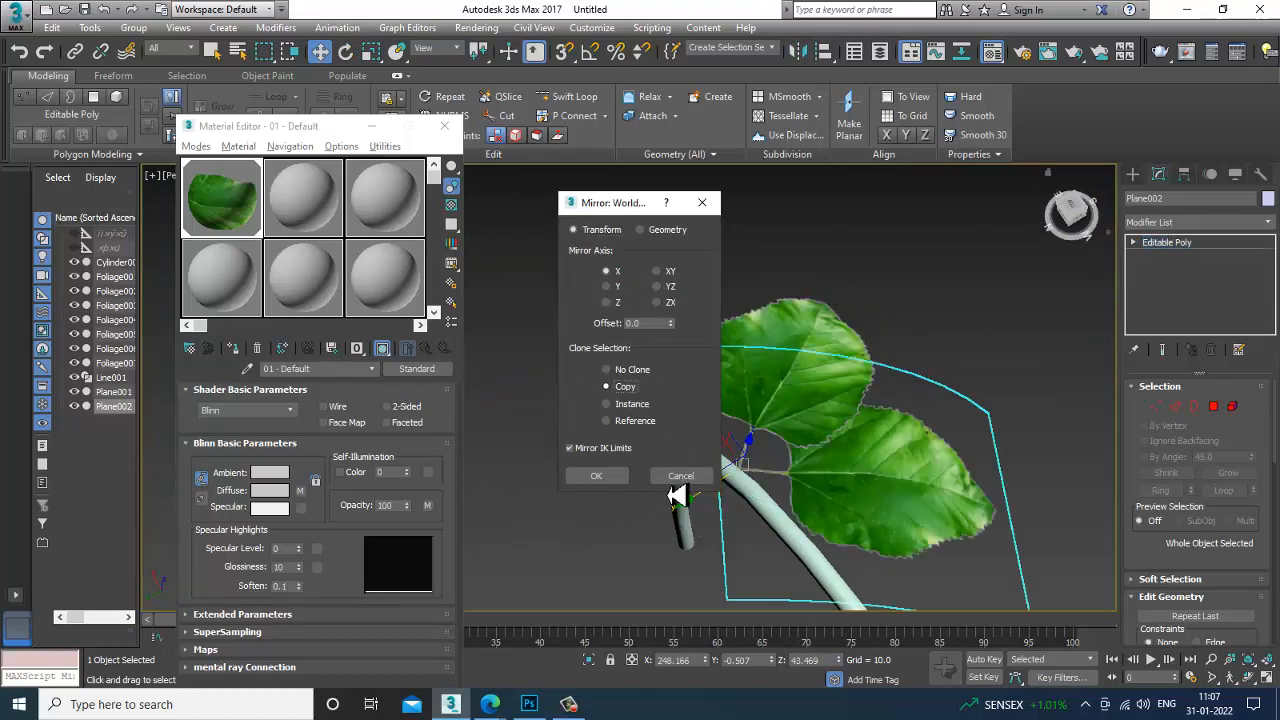
click(602, 480)
- Mirror both leaves across the X axis as copies and position them around the stem's upper bend
alt+middle_drag(690, 455, 920, 429)
ctrl+click(857, 429)
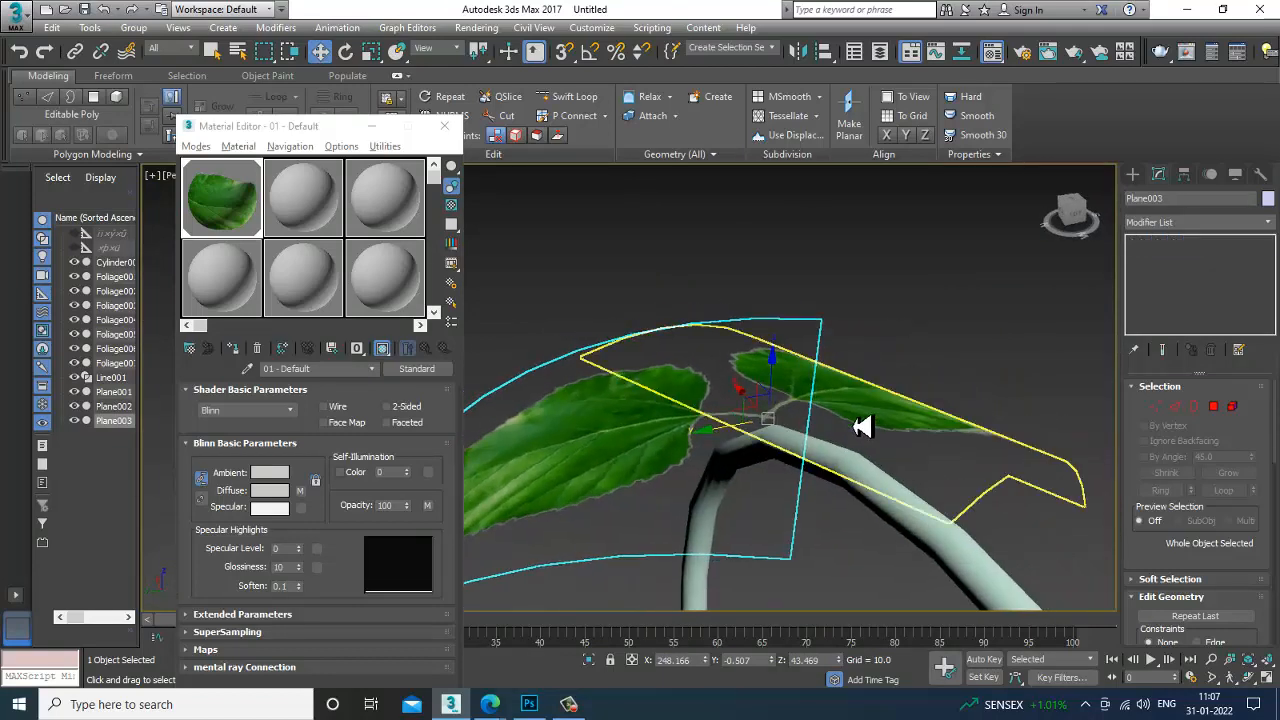
alt+middle_drag(722, 440, 797, 496)
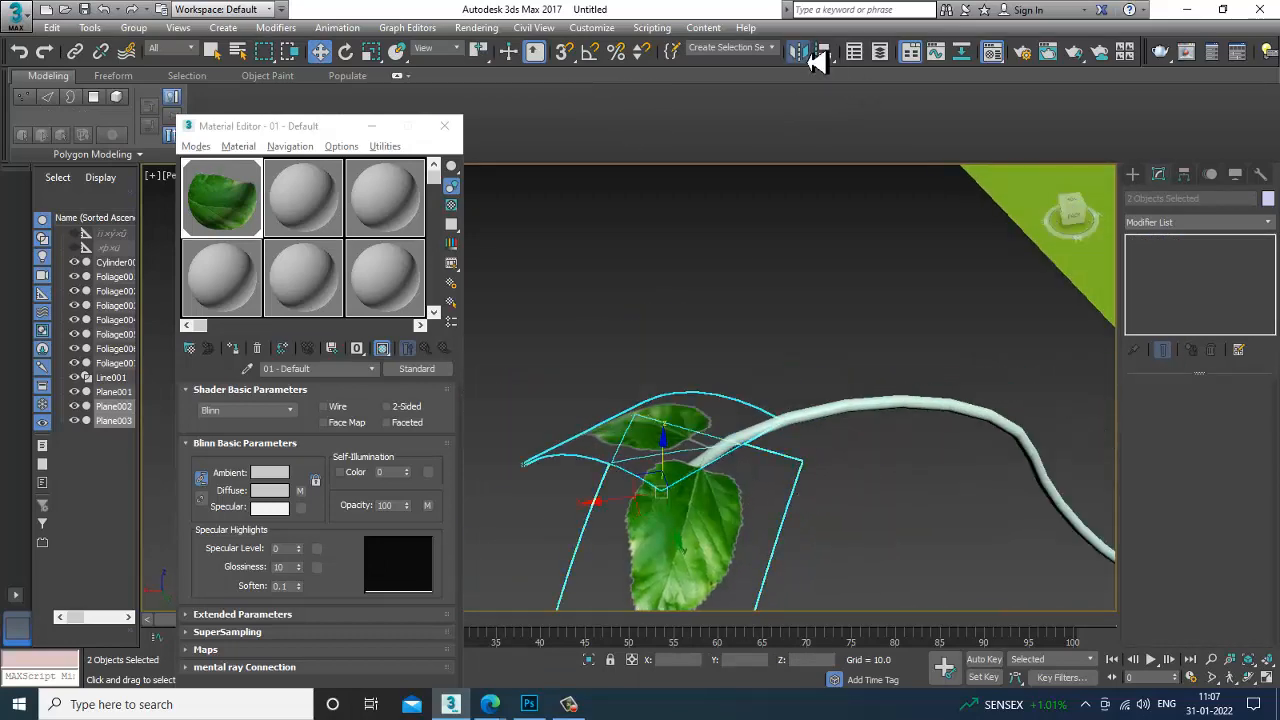
click(813, 54)
click(608, 271)
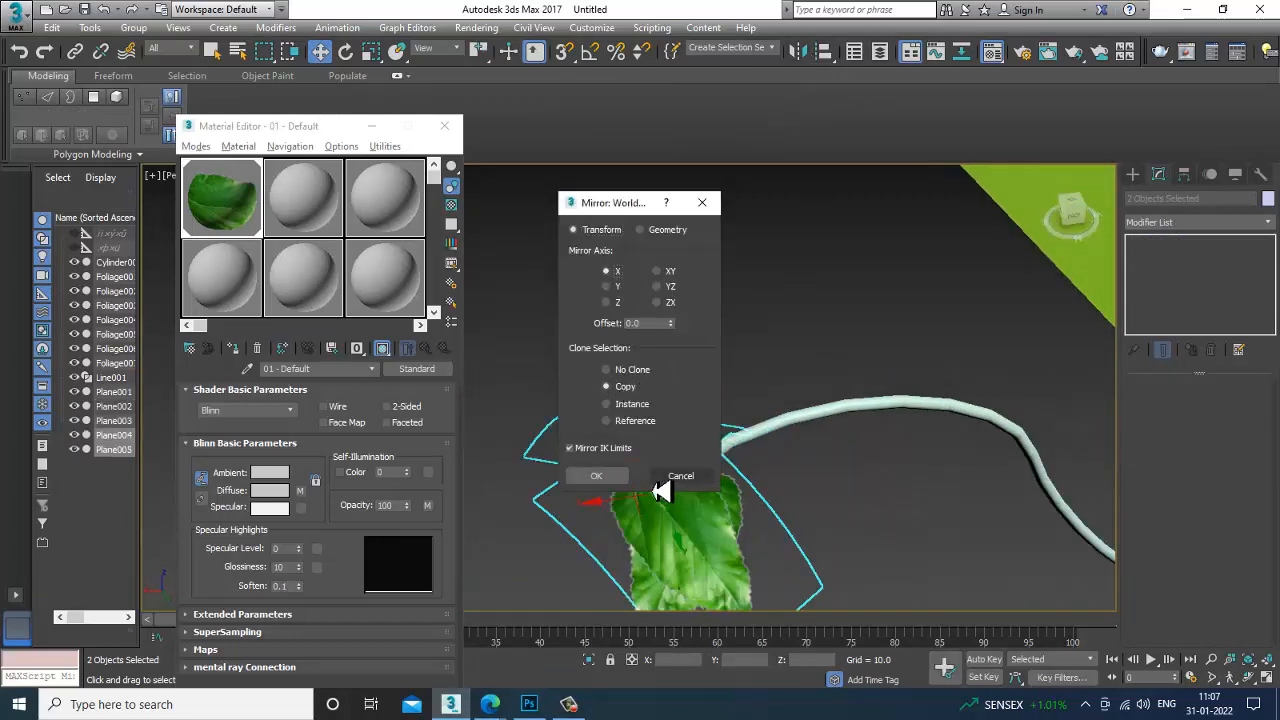
click(596, 476)
drag(623, 509, 807, 426)
alt+middle_drag(808, 427, 781, 428)
- Copy one leaf down along Z to about 23.4 and fit the copy to the stem's lower section
click(812, 286)
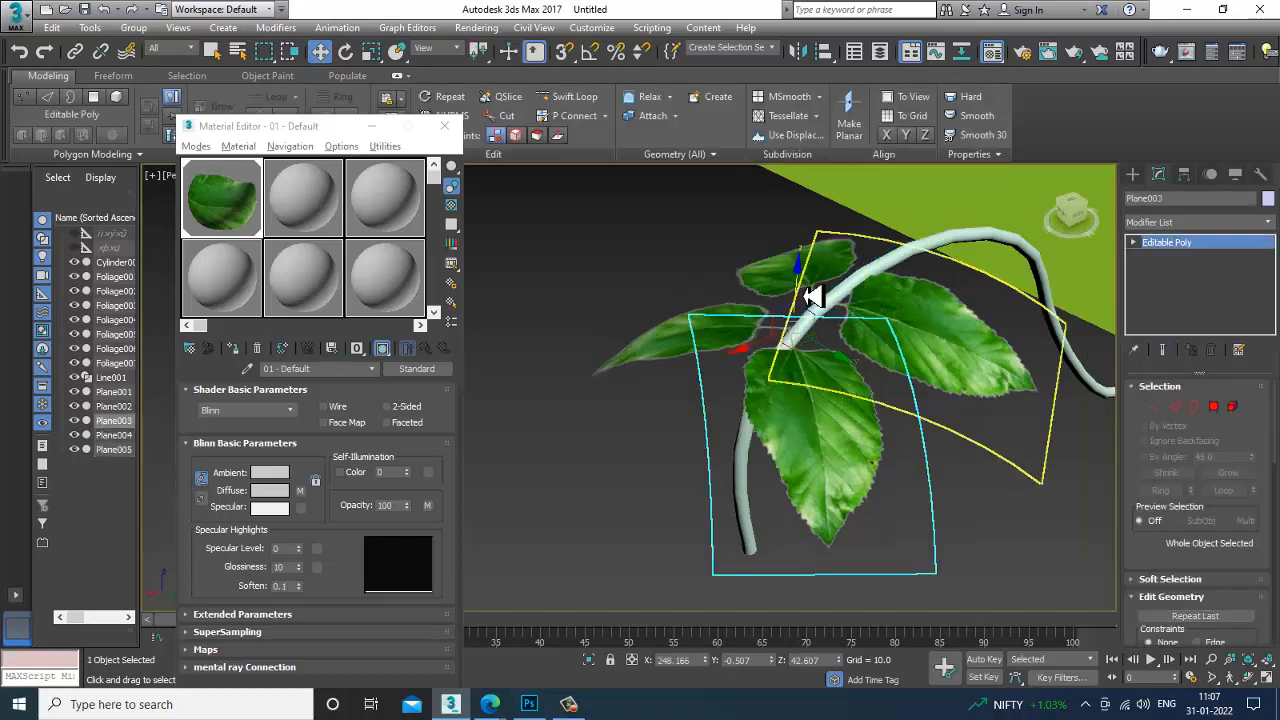
mouse_move(812, 286)
mouse_down()
mouse_move(808, 491)
mouse_move(795, 488)
mouse_up()
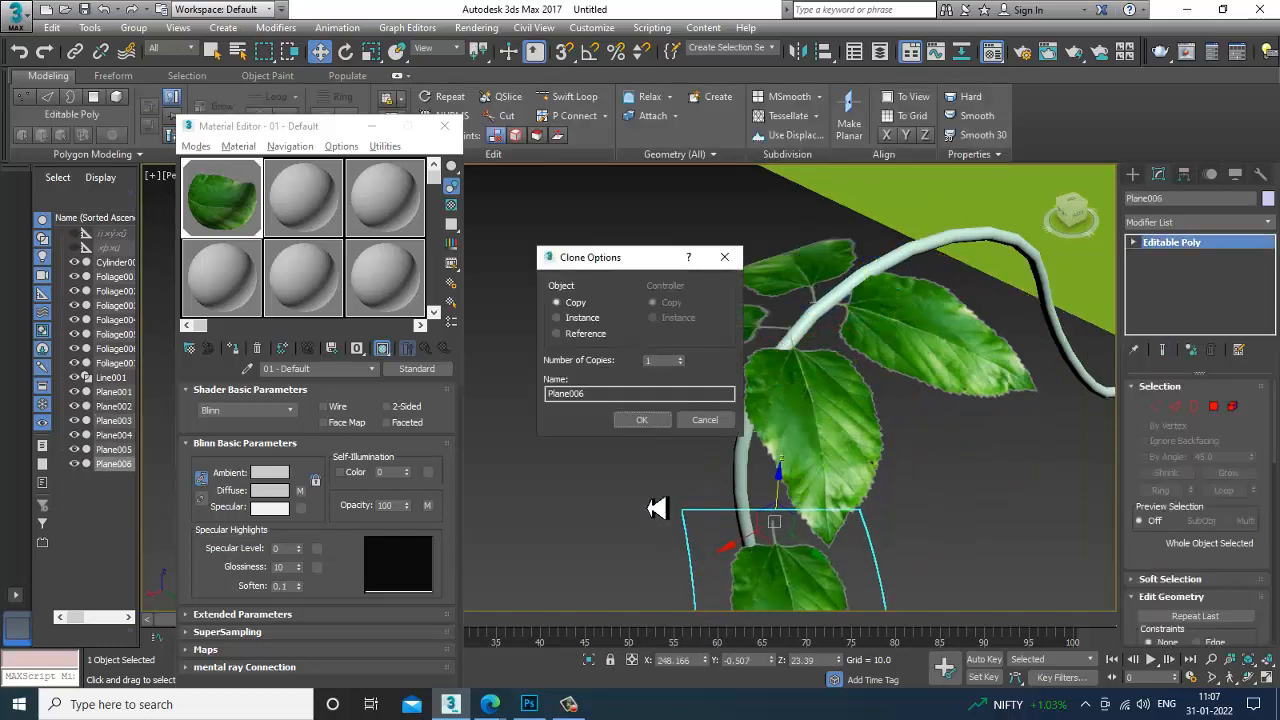
click(656, 428)
key(w)
mouse_move(780, 535)
mouse_down()
mouse_move(770, 557)
mouse_move(737, 551)
mouse_move(771, 543)
mouse_up()
alt+middle_drag(771, 543, 622, 418)
- Copy a front leaf along the stem to about X 228.5 and rotate the copy to hang from the stem
click(797, 474)
shift+drag(617, 416, 852, 404)
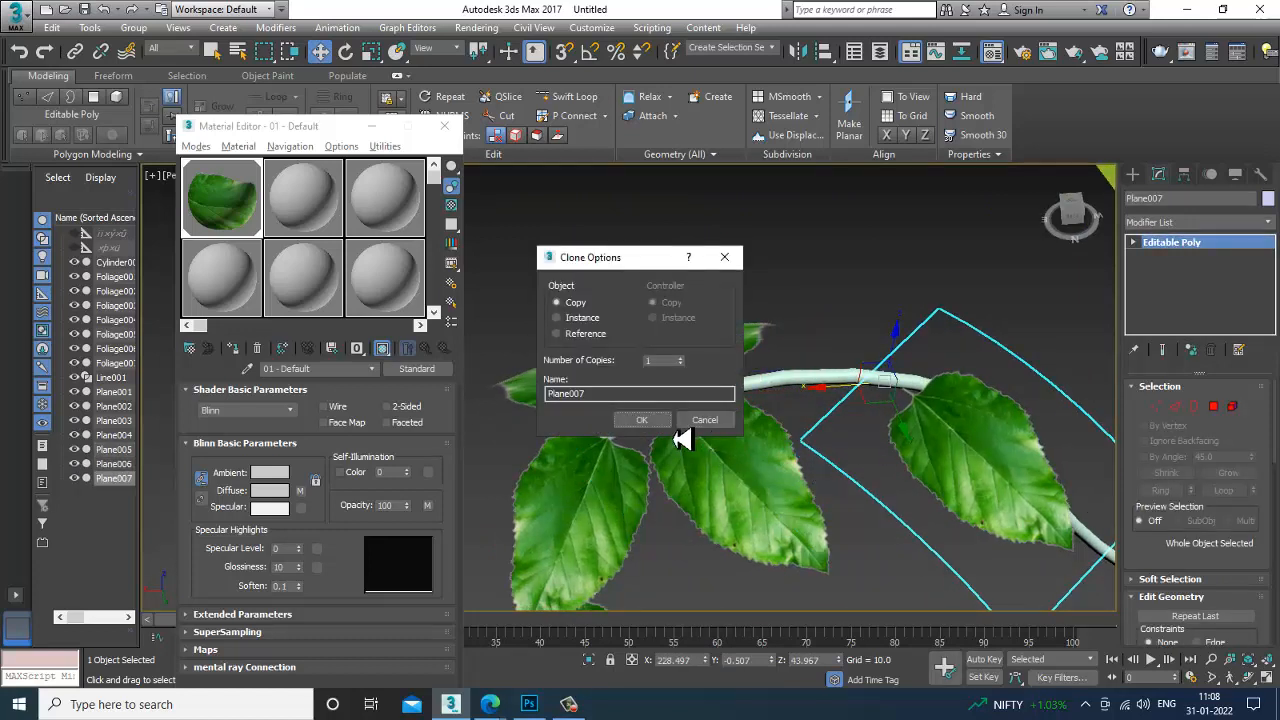
key(Return)
mouse_move(1014, 443)
alt+middle_down()
mouse_move(894, 423)
mouse_move(978, 453)
mouse_move(1047, 372)
alt+middle_up()
key(e)
drag(1000, 343, 1046, 366)
key(w)
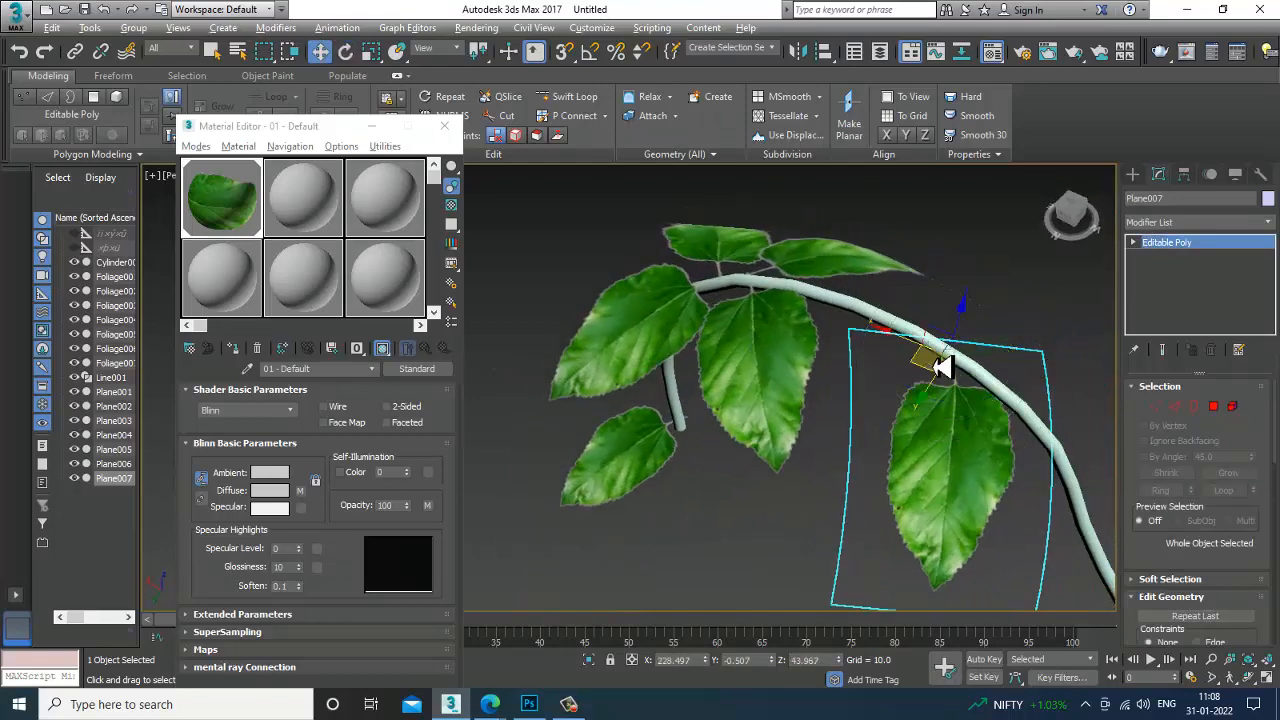
- Adjust the new mid-stem leaf's angle and raise it to about Z 44.6 against the stem
alt+middle_drag(934, 357, 1013, 441)
key(r)
key(w)
drag(928, 424, 858, 416)
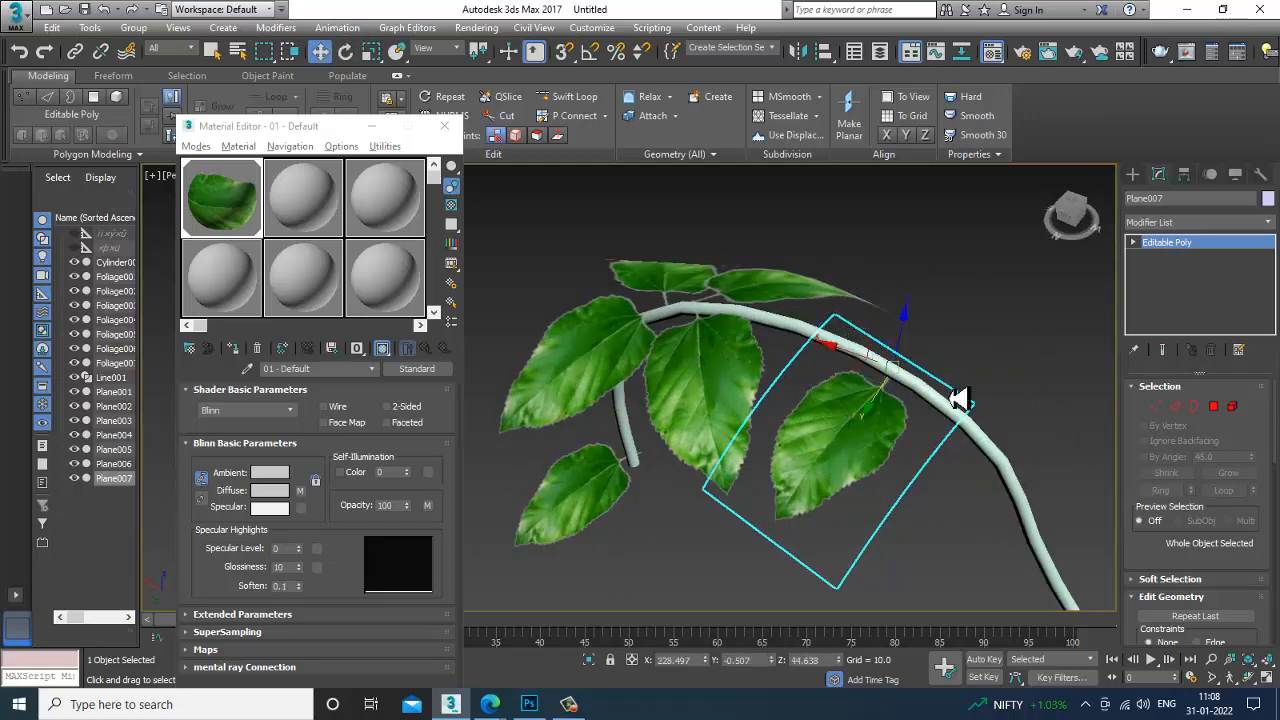
- Rotate the neighbouring front leaf at the stem's bend by about -10 degrees around Z
alt+middle_drag(958, 400, 990, 386)
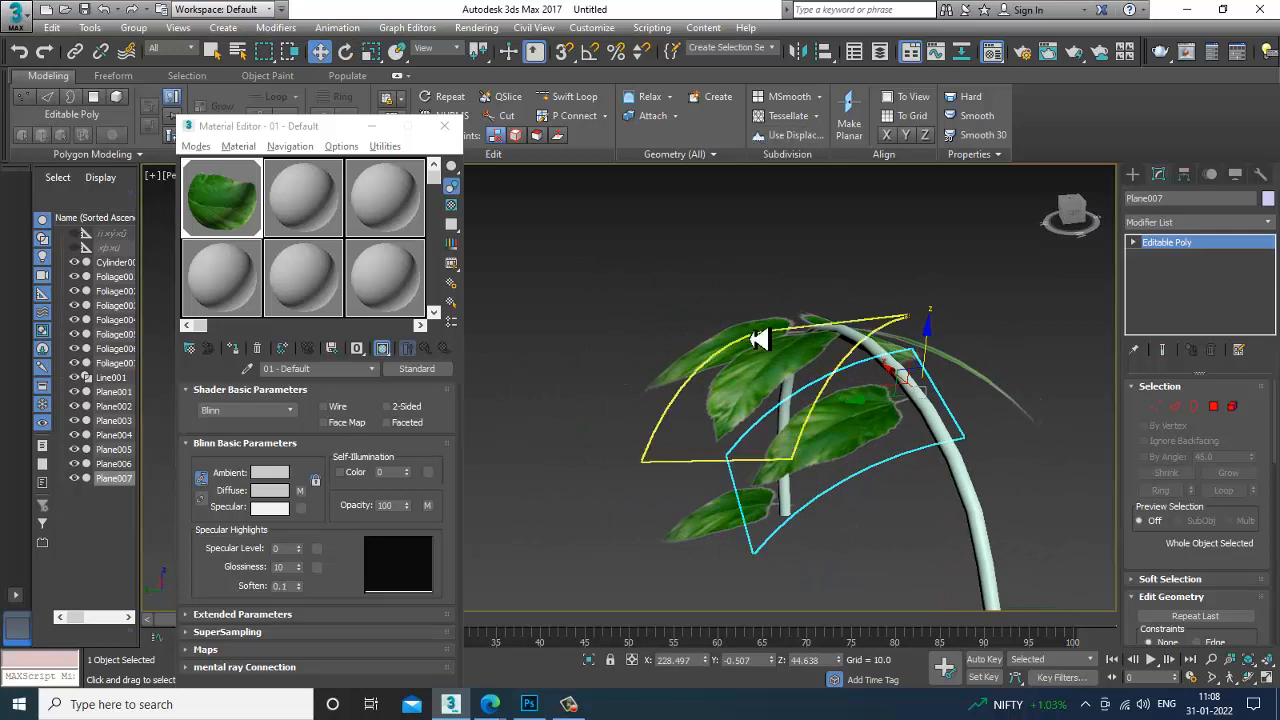
click(779, 372)
key(e)
drag(781, 322, 822, 360)
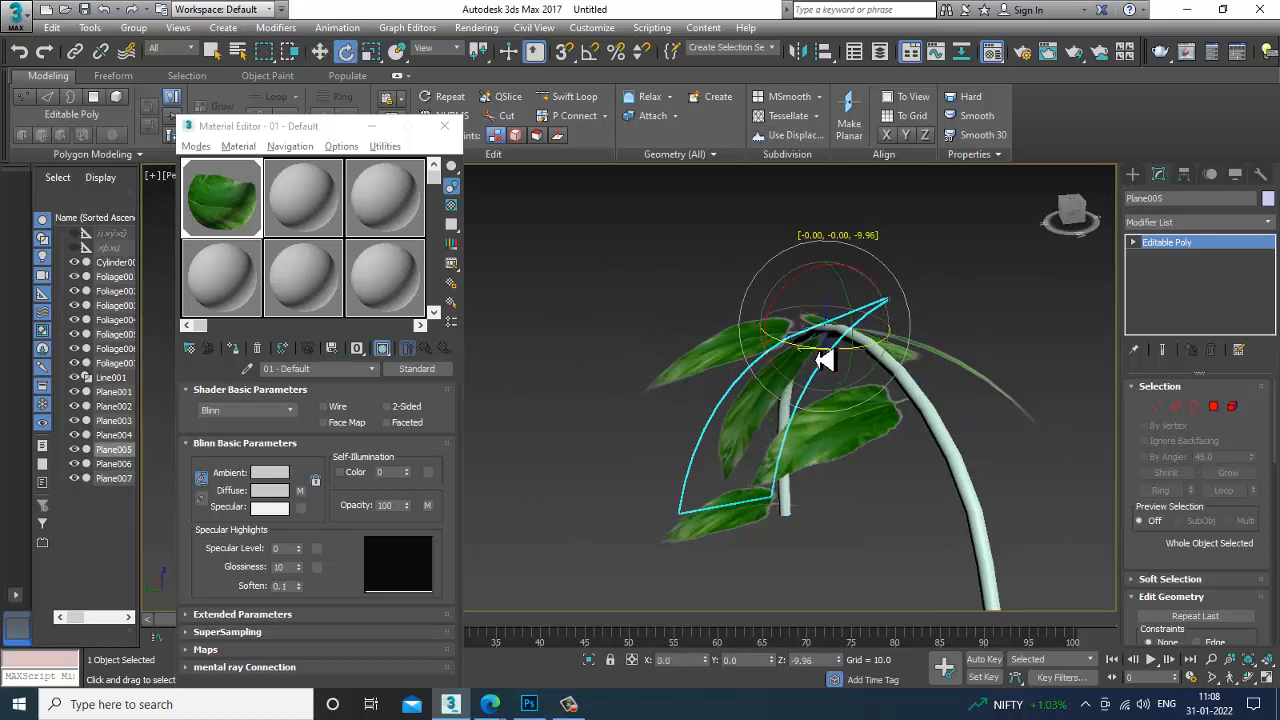
- Mirror the mid-stem leaf across the Y axis as a copy on the stem's other side
click(862, 432)
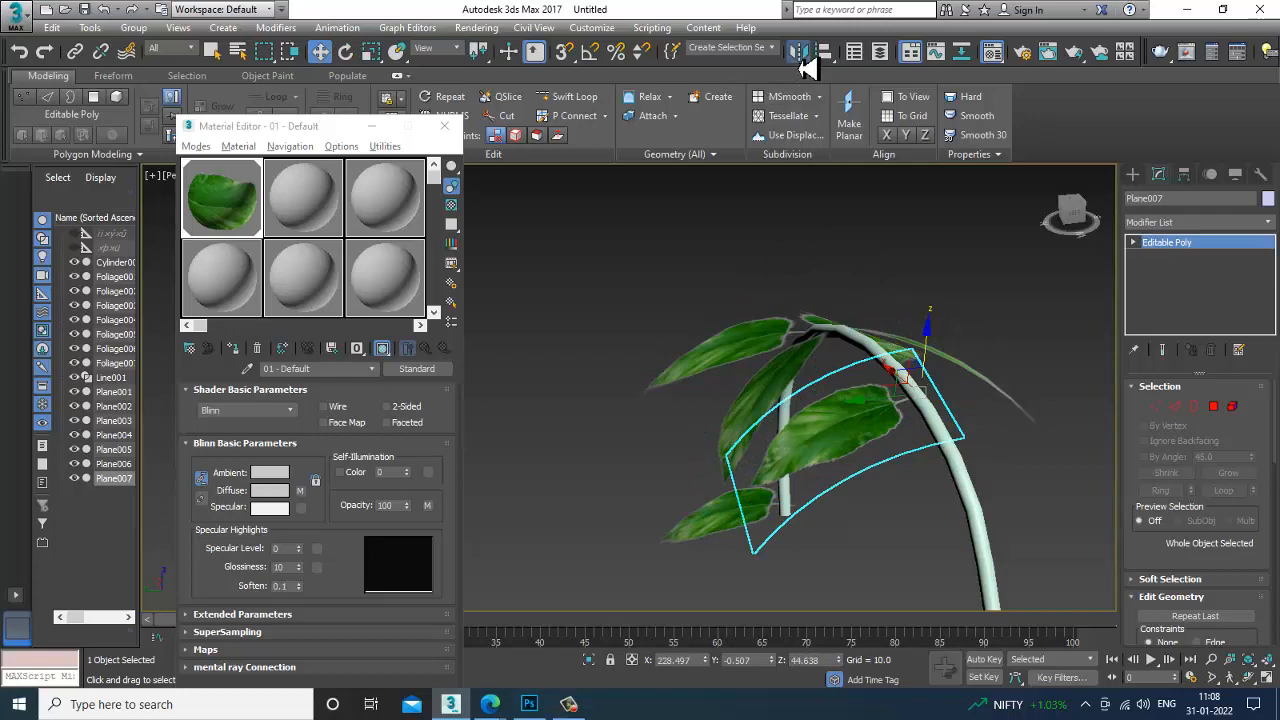
click(799, 52)
click(608, 286)
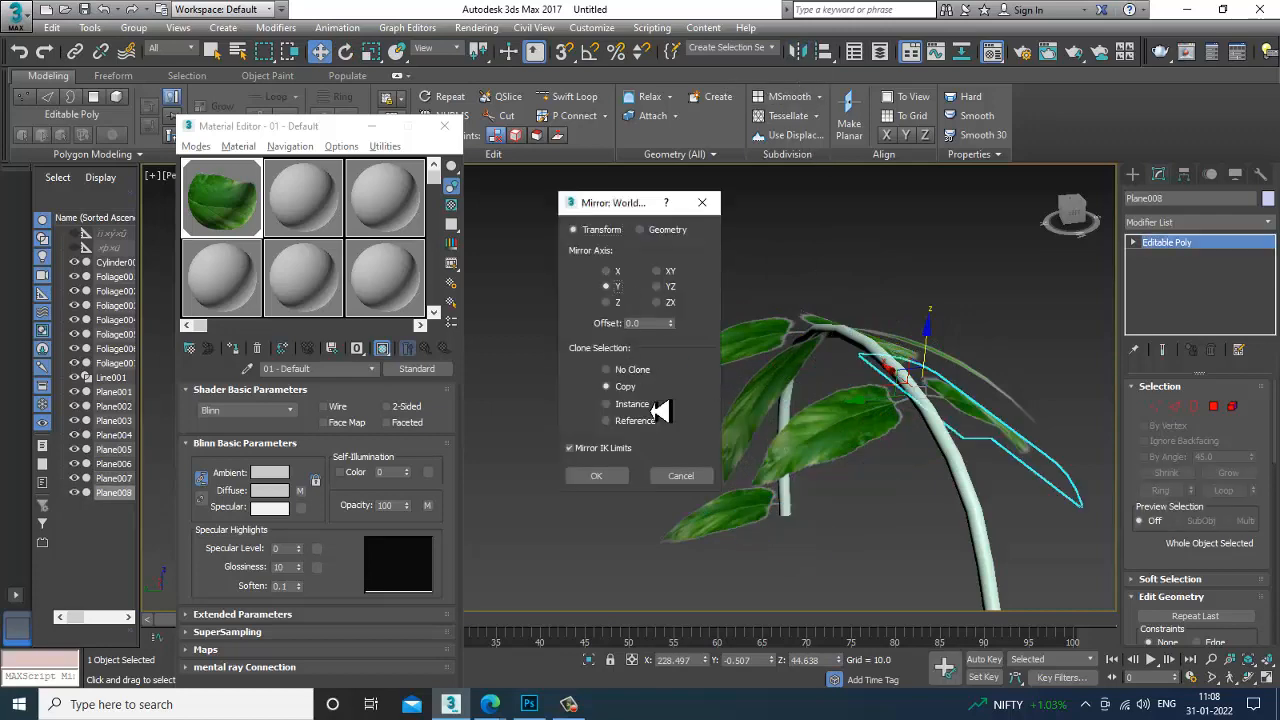
click(606, 481)
- Select the mid-stem leaf pair and copy it about 12.4 units along negative X, further down the stem
alt+middle_drag(905, 436, 832, 412)
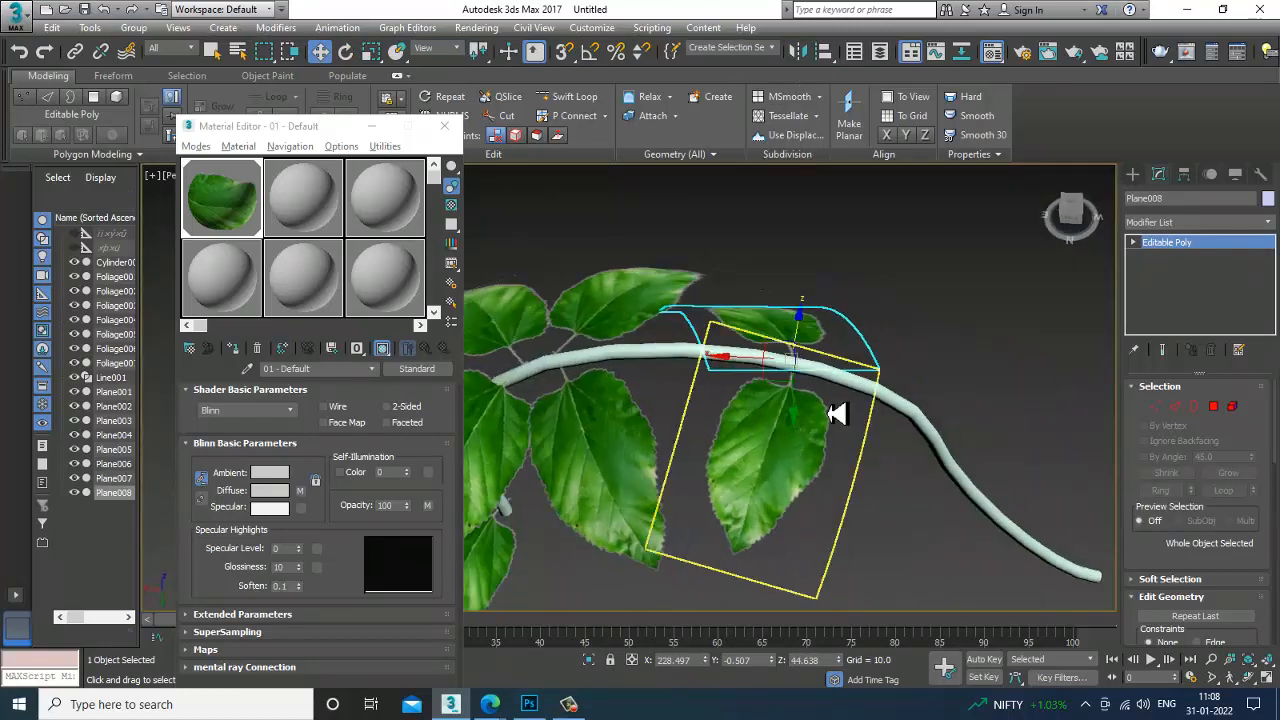
ctrl+click(800, 331)
alt+middle_drag(803, 331, 755, 399)
mouse_move(731, 413)
shift+mouse_down()
mouse_move(929, 423)
mouse_move(877, 442)
shift+mouse_up()
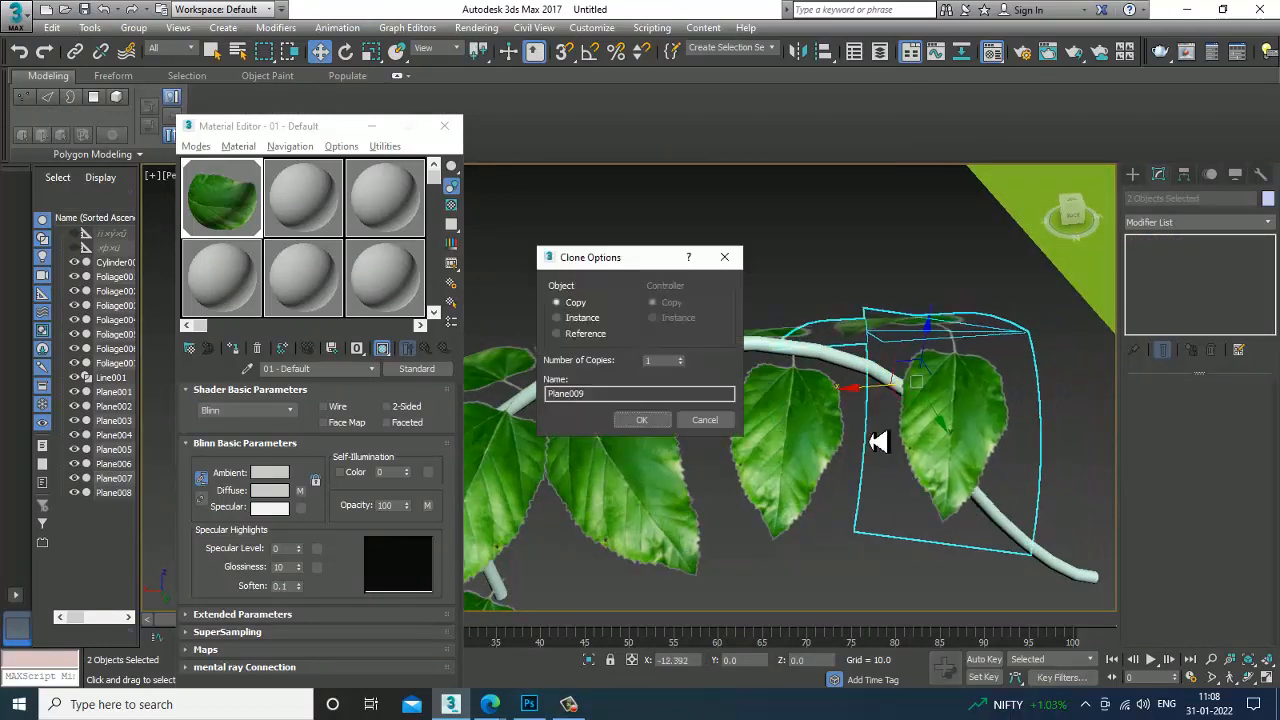
click(642, 420)
- Rotate the copied leaf pair to follow the stem's slope, lower it onto the stem, and deselect it
alt+middle_drag(660, 433, 974, 406)
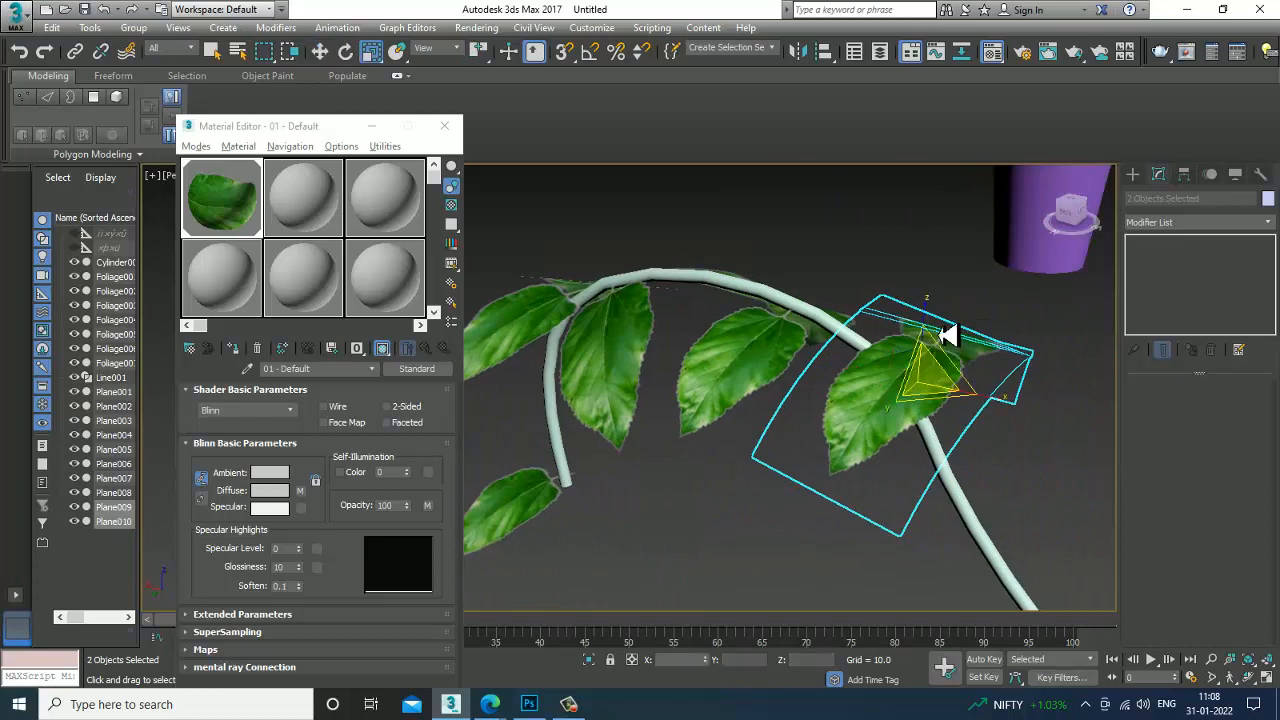
key(e)
drag(960, 363, 978, 382)
key(w)
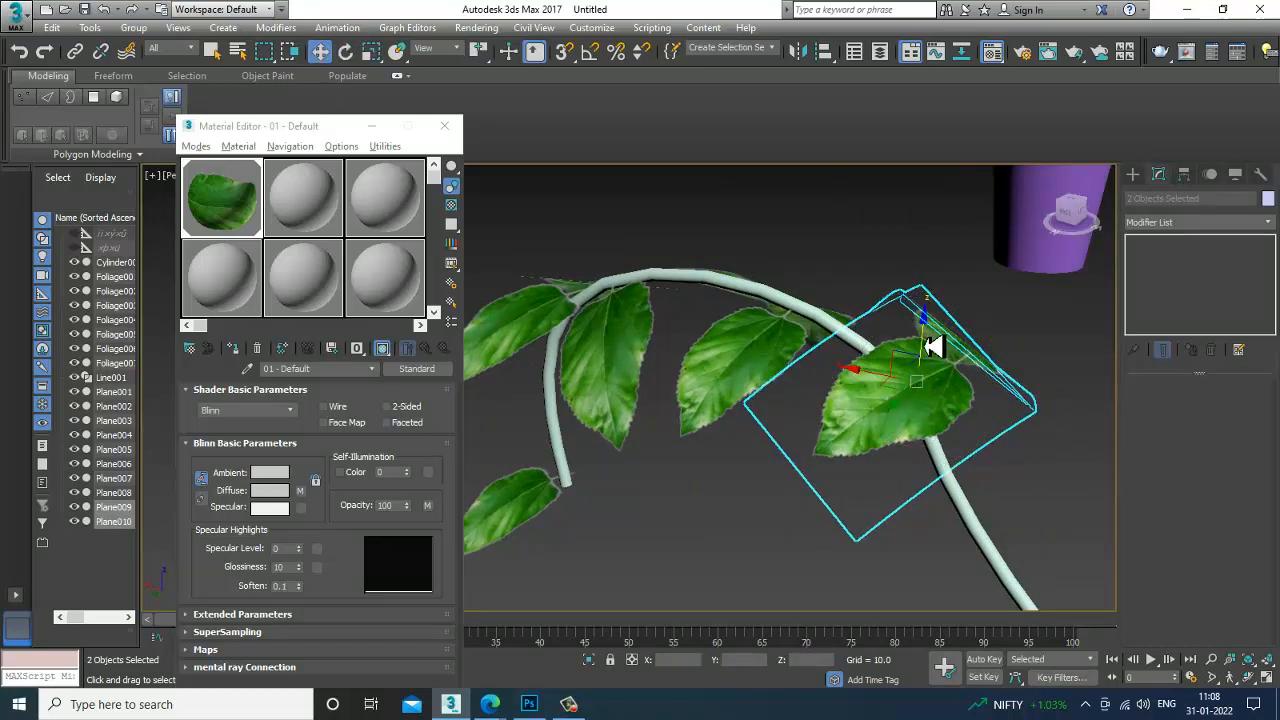
drag(926, 346, 944, 447)
alt+middle_drag(944, 447, 930, 483)
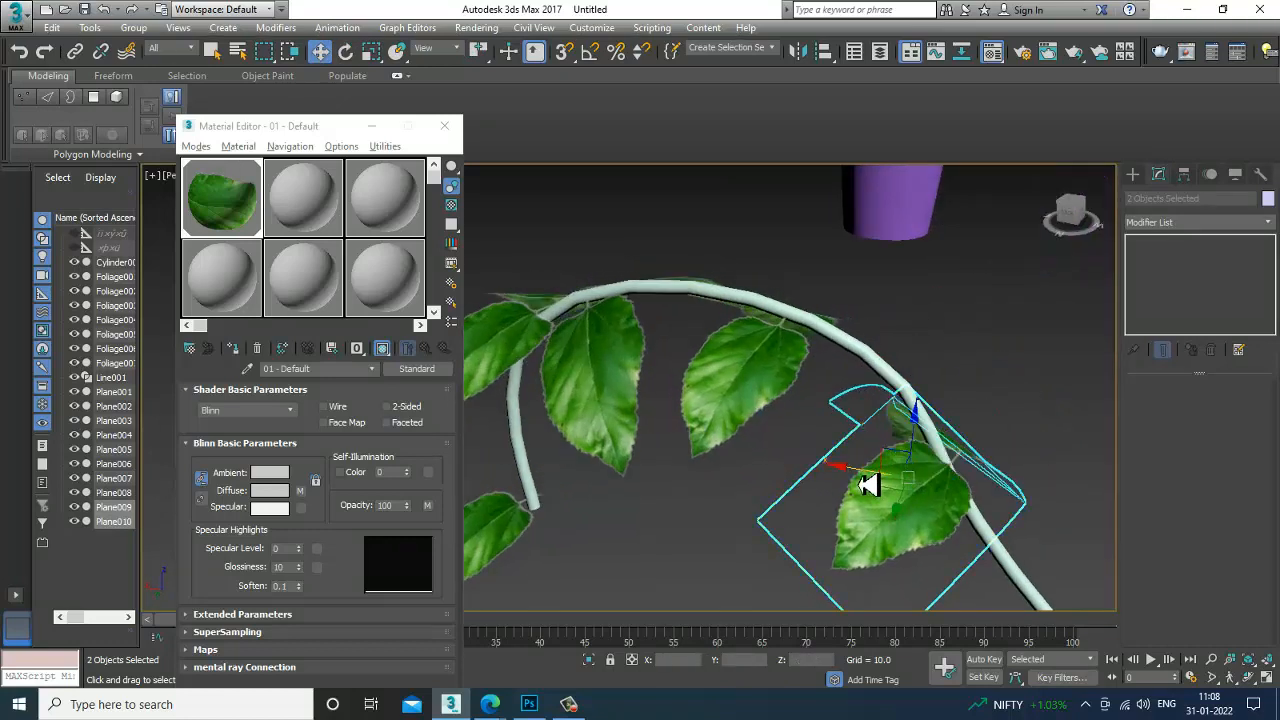
click(994, 457)
- Copy the last pair's front leaf down to about Z 24, scale the copy down, and move it towards the stem
alt+middle_drag(994, 457, 759, 580)
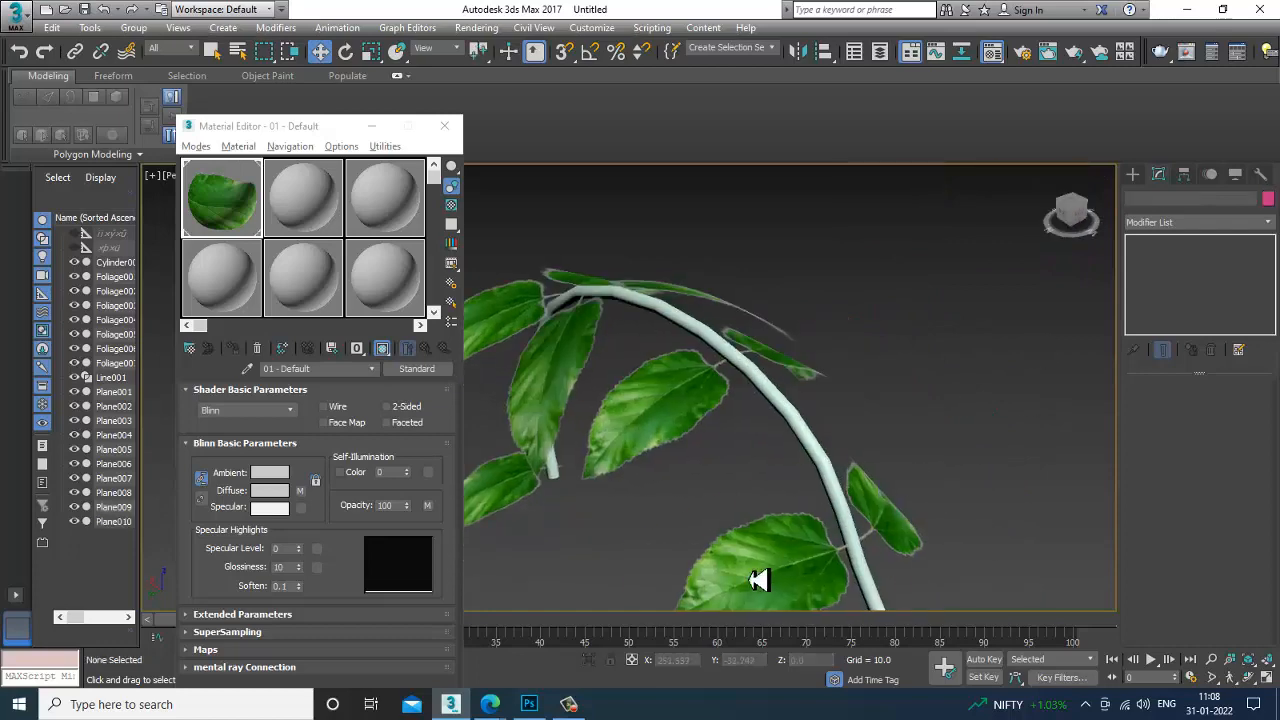
middle_drag(831, 488, 991, 439)
scroll(891, 423, down, 4)
middle_drag(655, 374, 755, 418)
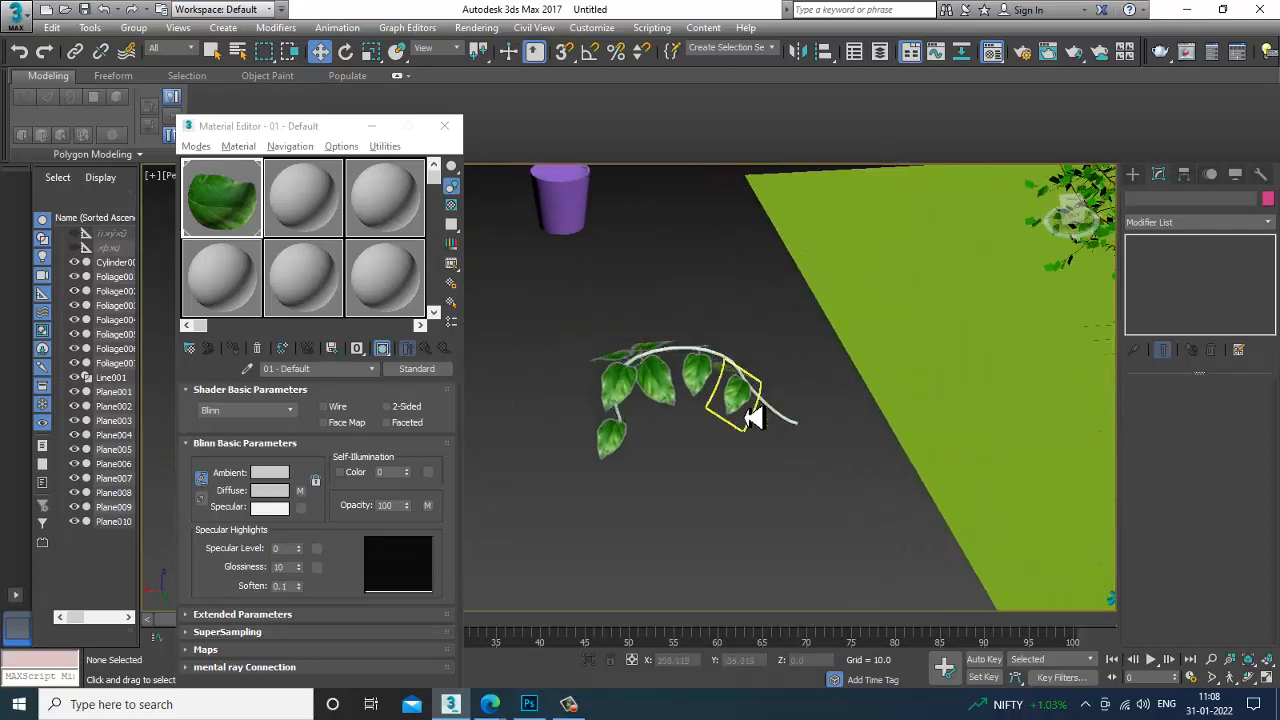
alt+middle_drag(510, 322, 706, 419)
scroll(757, 374, up, 3)
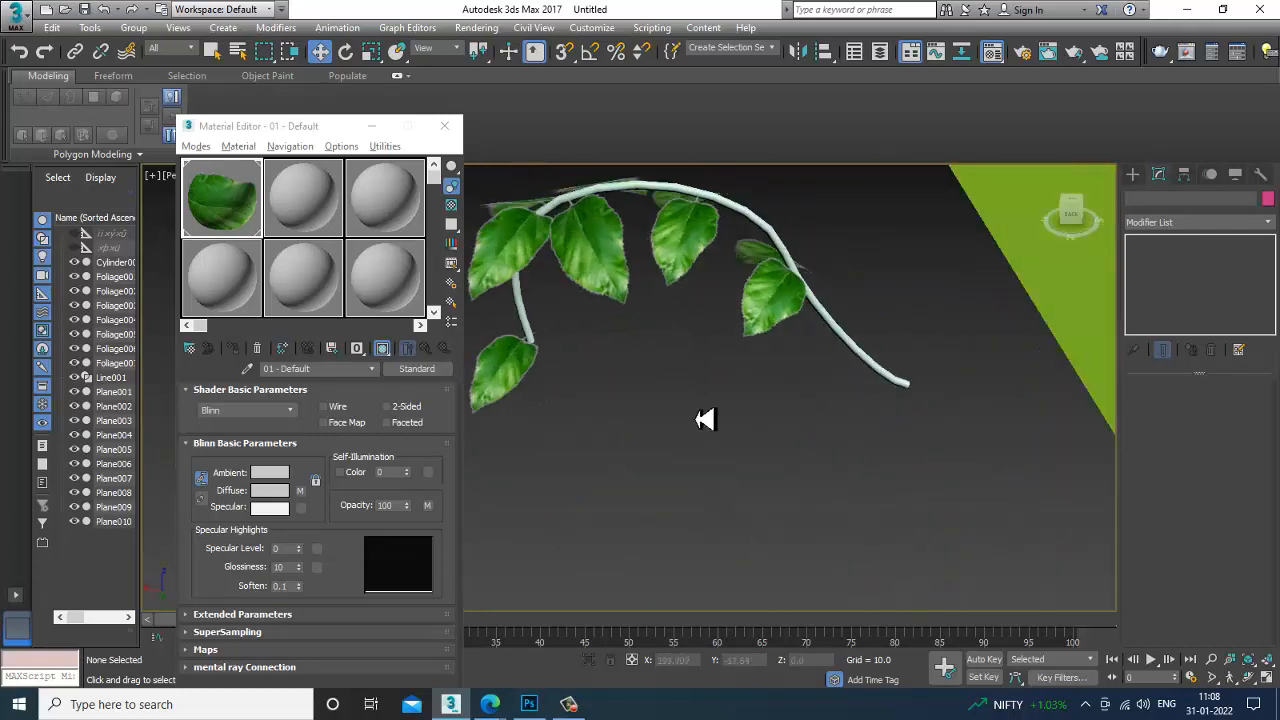
click(785, 325)
scroll(820, 294, up, 3)
mouse_move(820, 294)
alt+middle_down()
mouse_move(851, 294)
mouse_move(820, 298)
alt+middle_up()
mouse_move(830, 292)
shift+mouse_down()
mouse_move(874, 428)
mouse_move(748, 484)
shift+mouse_up()
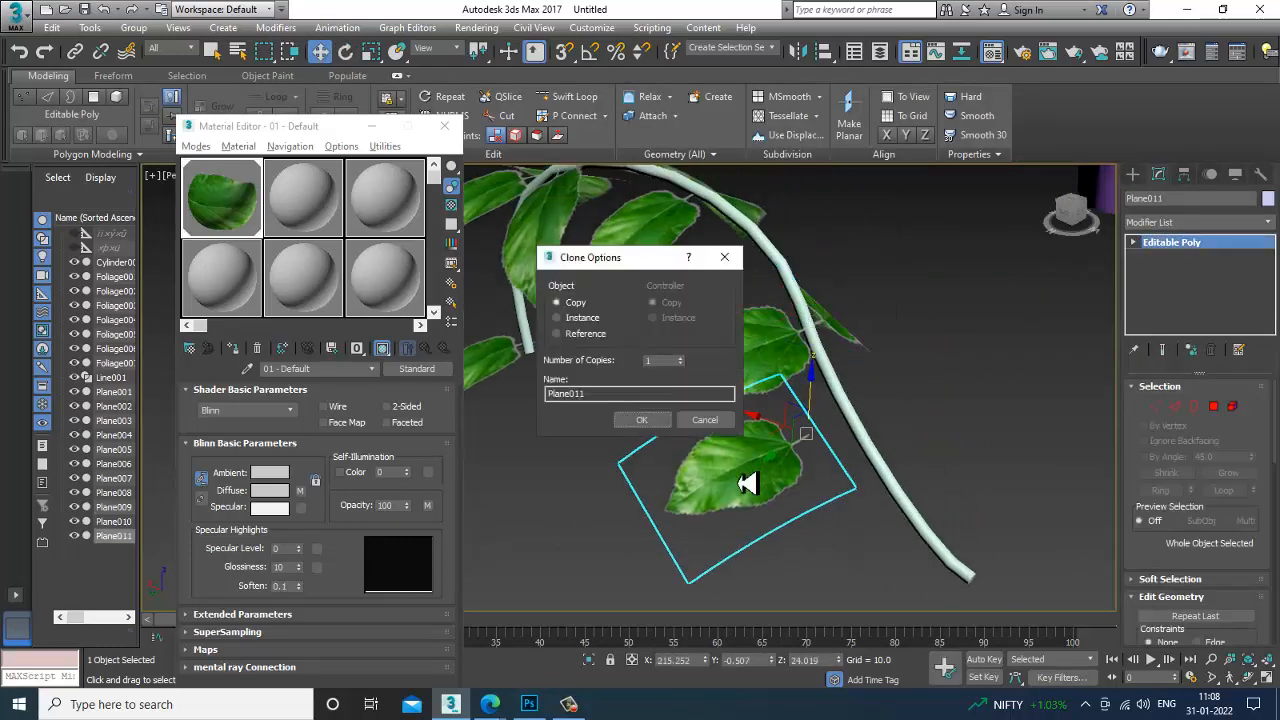
click(660, 421)
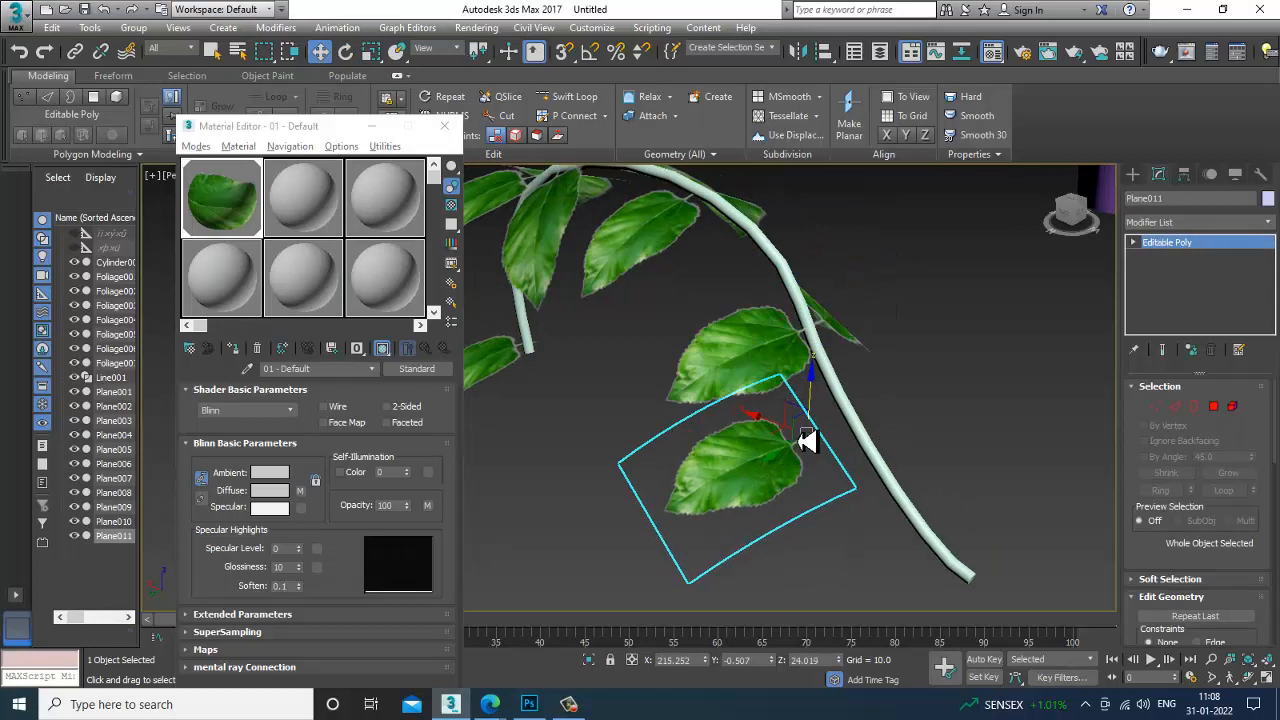
key(w)
mouse_move(818, 444)
mouse_down()
mouse_move(800, 471)
mouse_move(813, 460)
mouse_up()
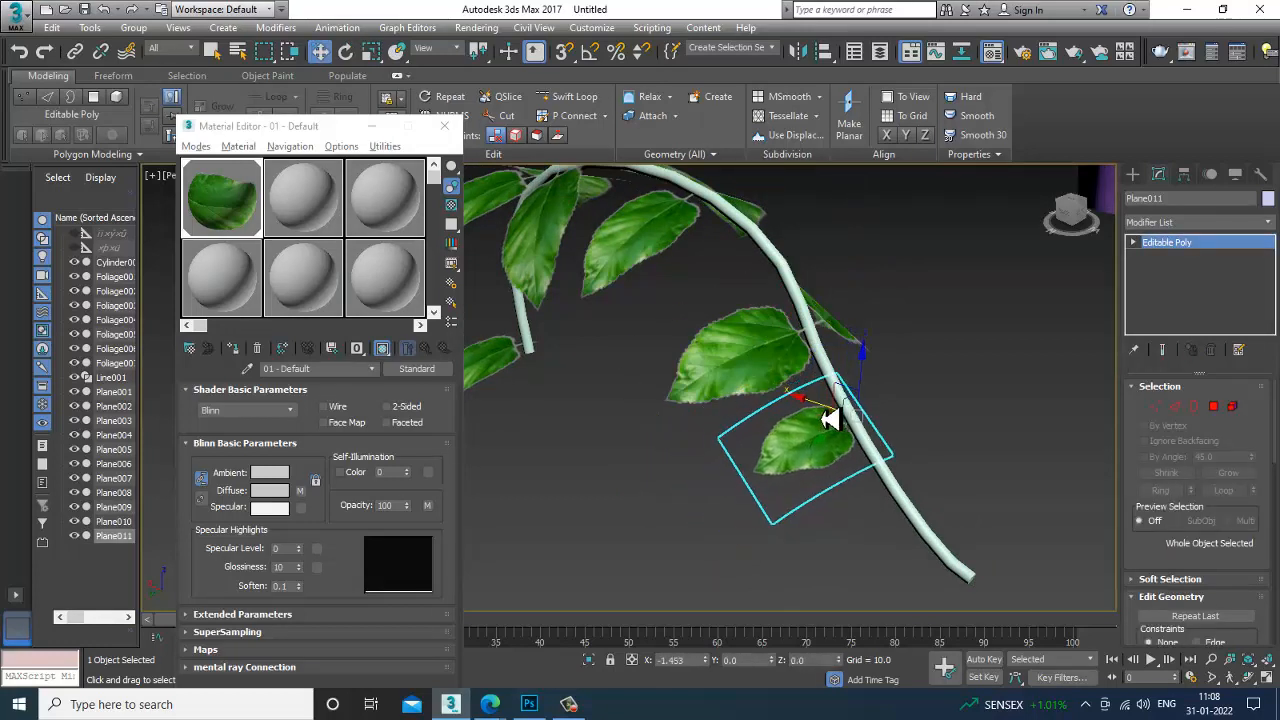
- Rotate the small leaf around Z and move it onto the stem near its tip, at about X 207.8, Y 0.3
alt+middle_drag(826, 420, 794, 400)
key(e)
drag(865, 465, 806, 451)
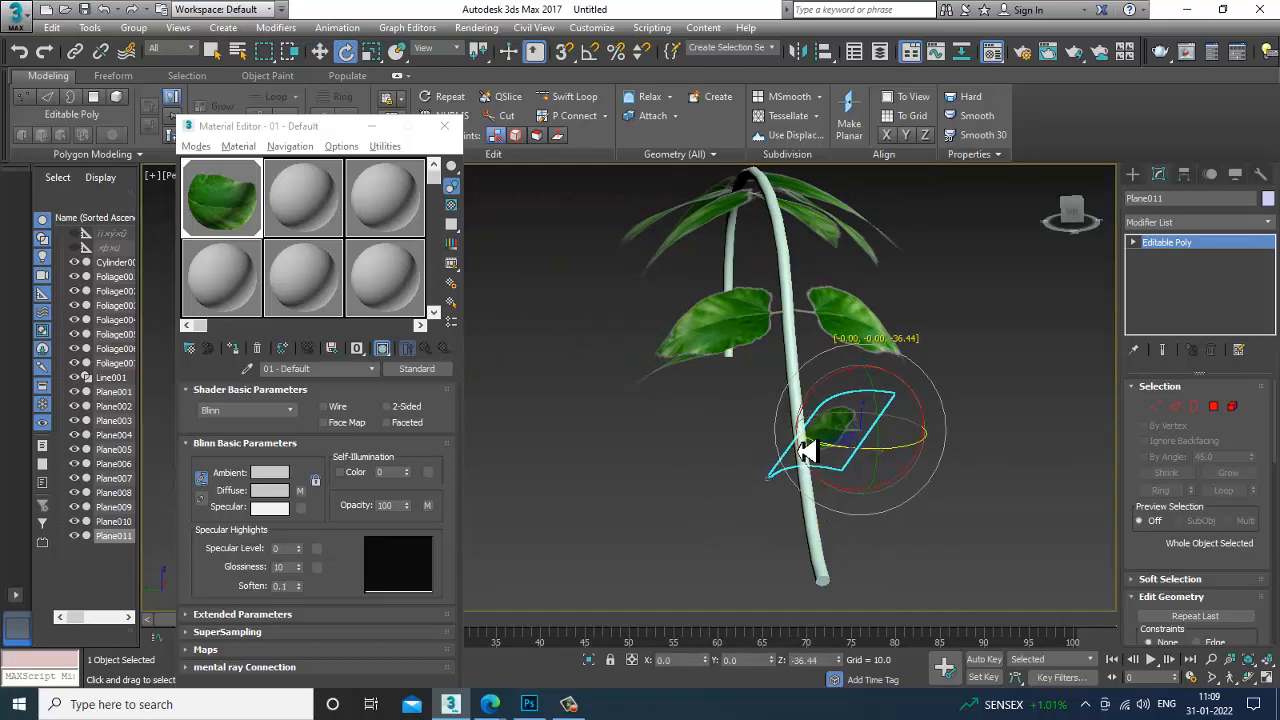
drag(727, 449, 889, 434)
key(w)
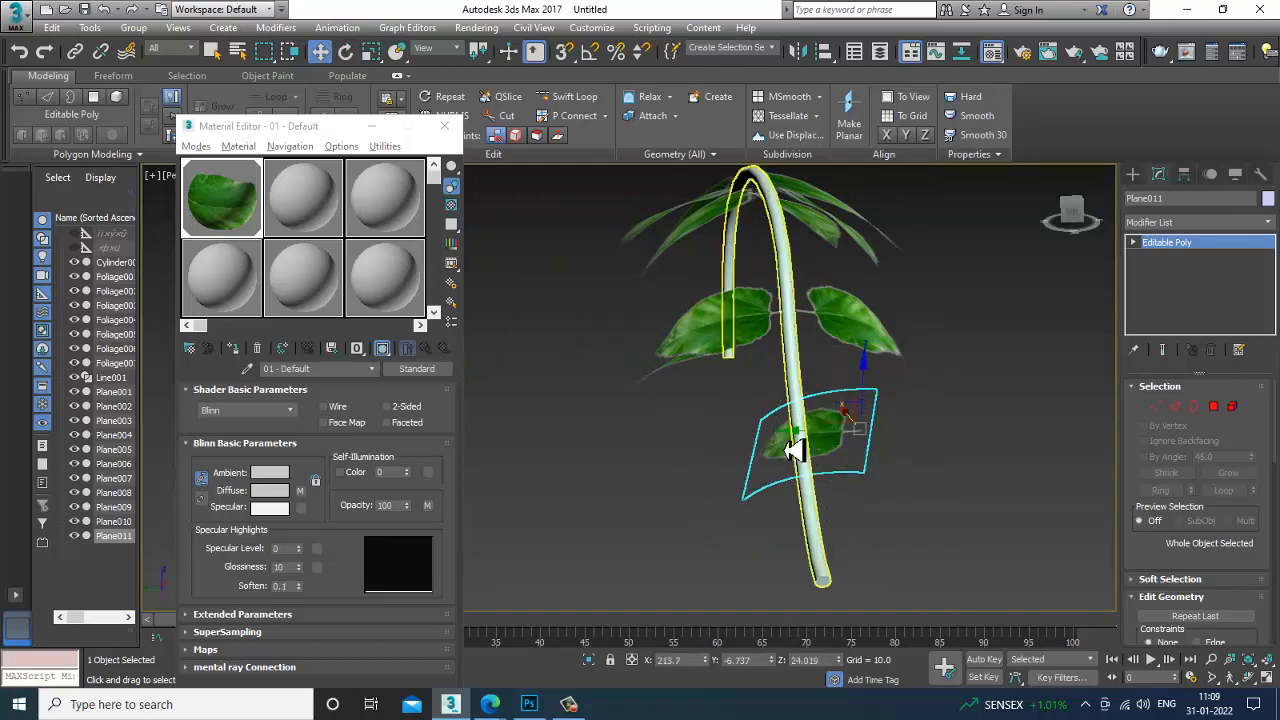
alt+middle_drag(745, 445, 966, 371)
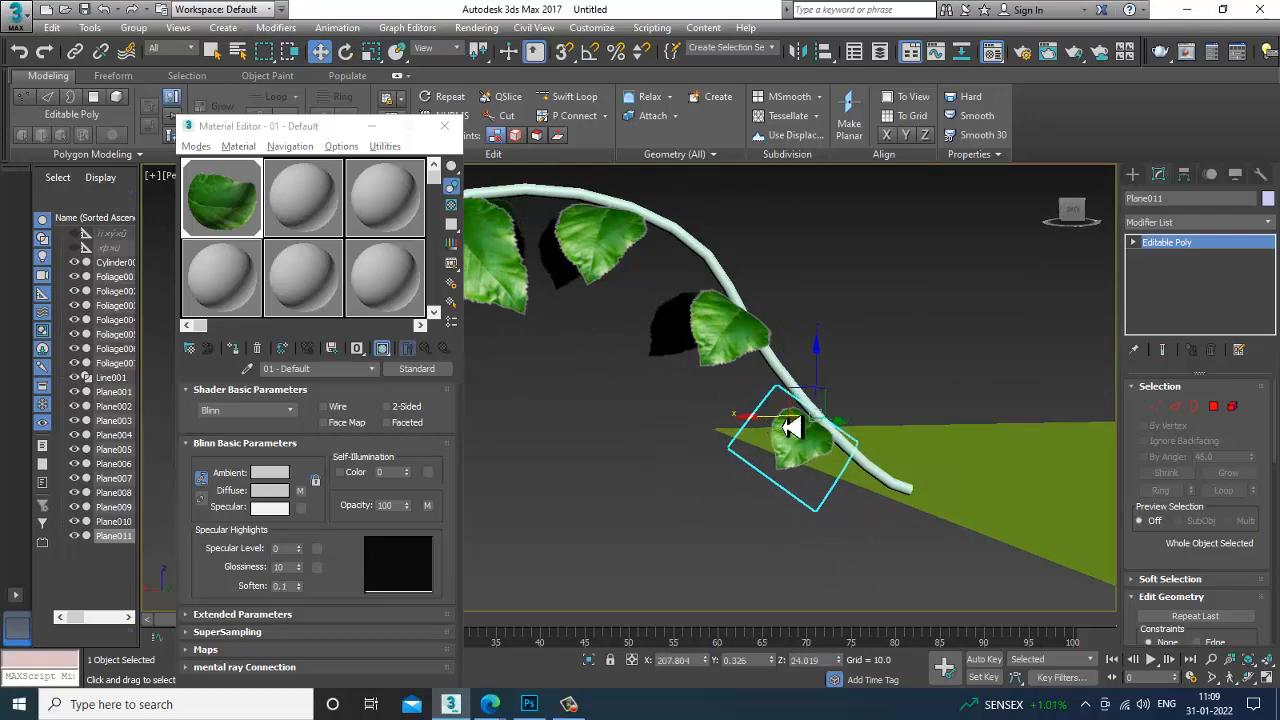
- Rotate the small leaf near the stem's tip so it spreads out more level from the stem
scroll(823, 434, up, 5)
alt+middle_drag(792, 428, 845, 400)
scroll(811, 400, down, 4)
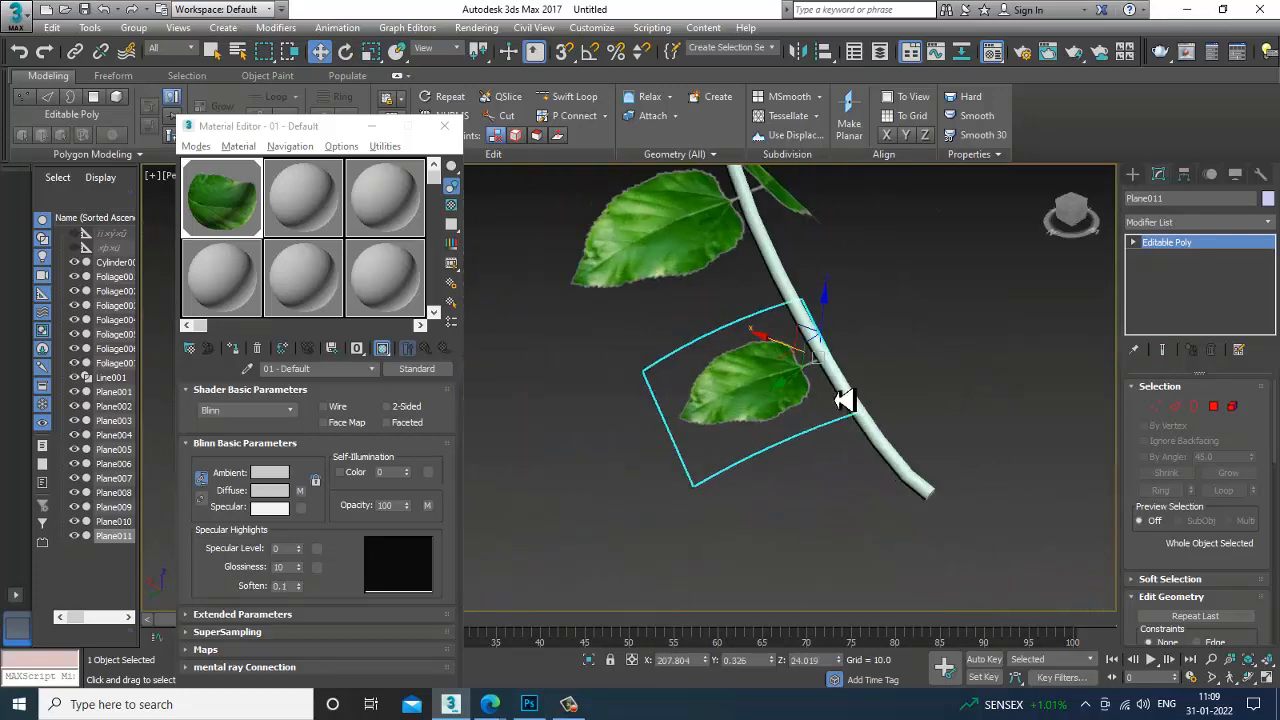
drag(838, 403, 780, 410)
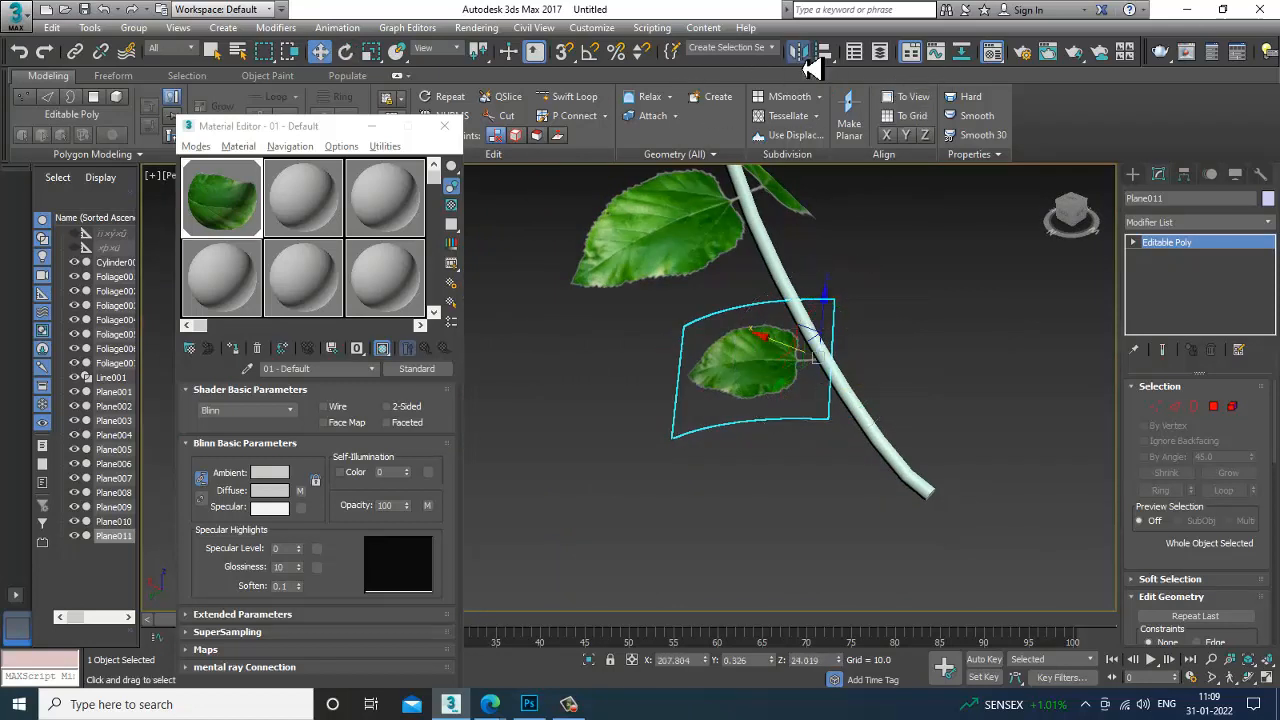
- Mirror the small leaf across X as a copy, and rotate the copy about 95 degrees around Z onto the stem's opposite side
click(800, 53)
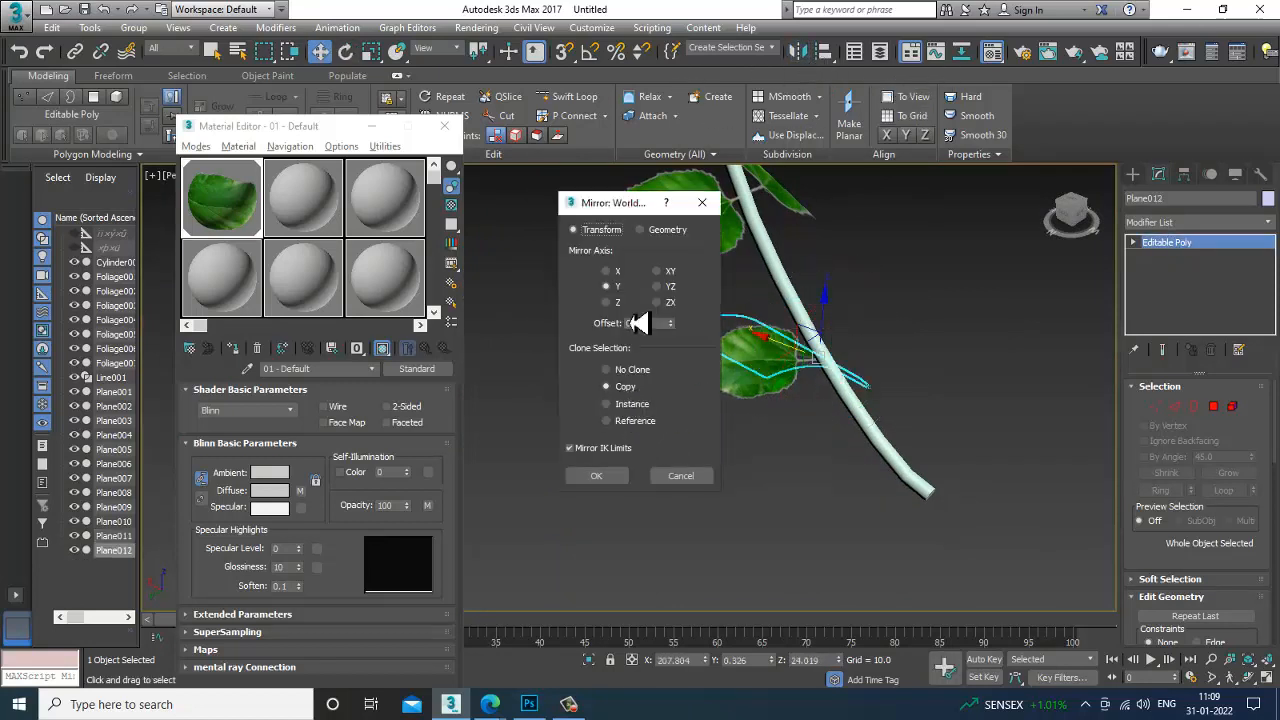
click(612, 272)
click(666, 479)
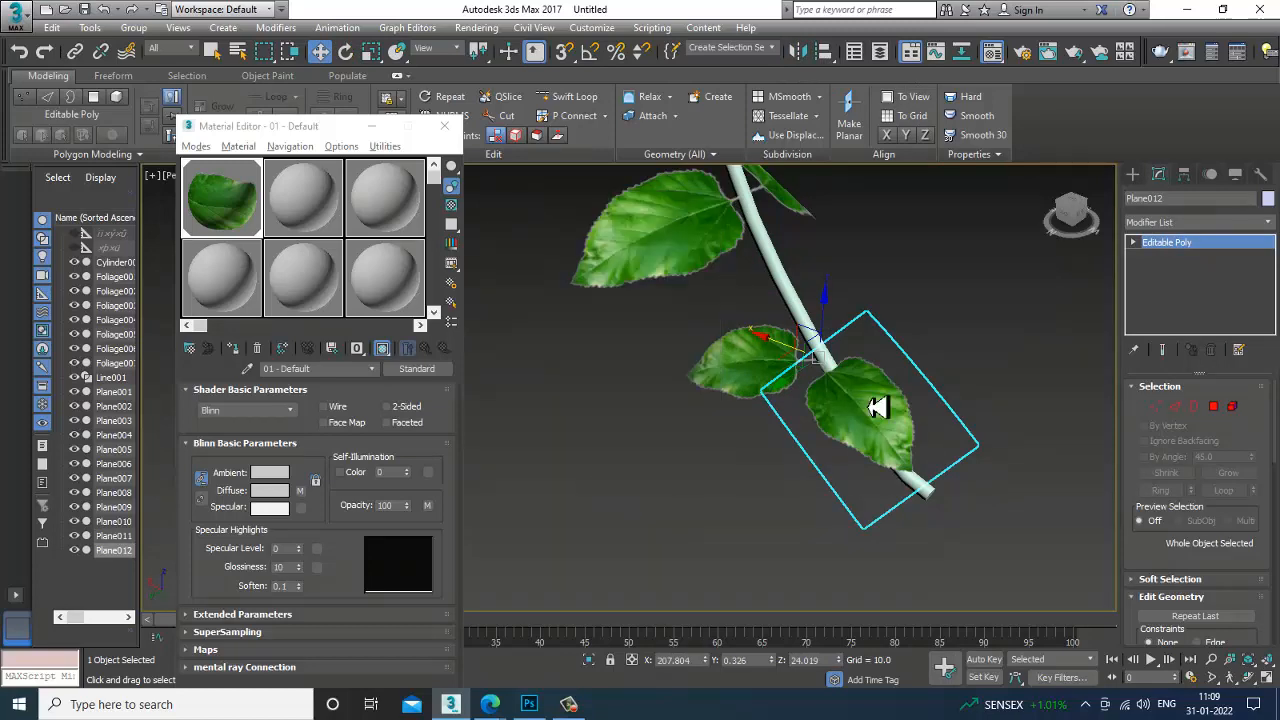
drag(830, 410, 980, 346)
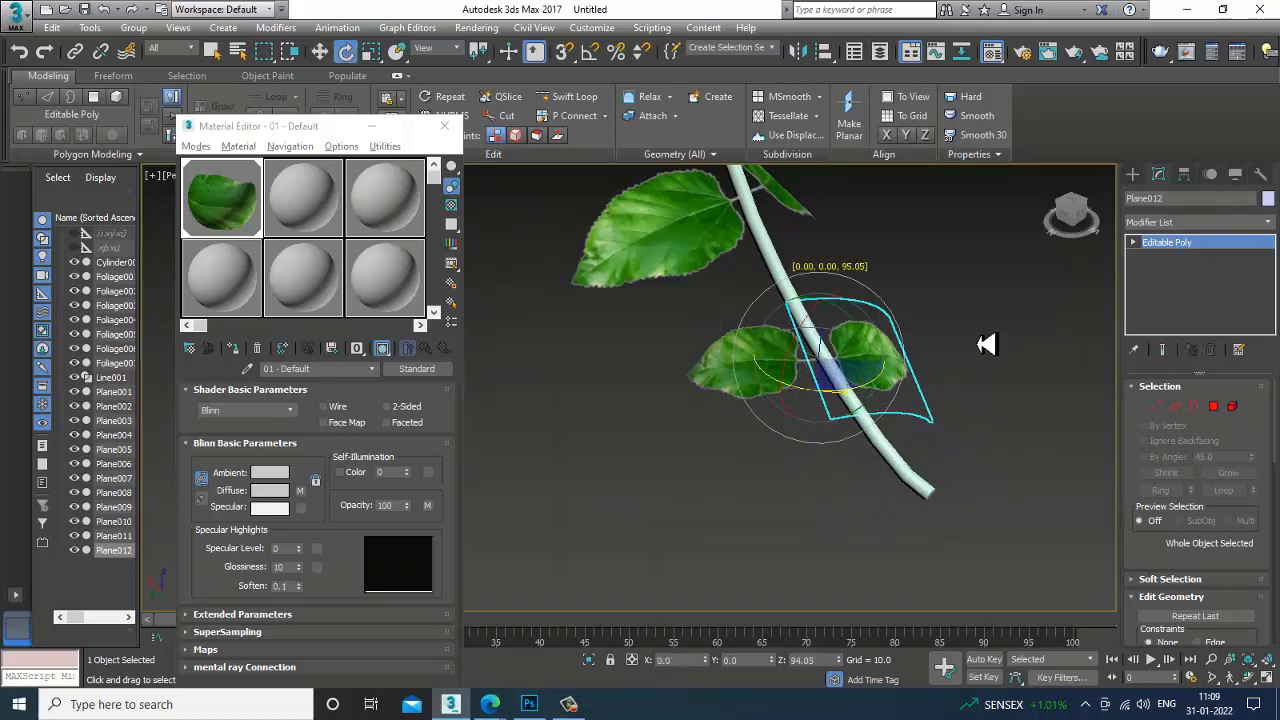
- Select the stem together with all of its leaves, leaving the pot out of the selection
scroll(878, 320, down, 3)
alt+middle_drag(878, 320, 750, 325)
drag(997, 480, 998, 482)
alt+middle_drag(930, 395, 896, 432)
scroll(900, 422, down, 3)
key(w)
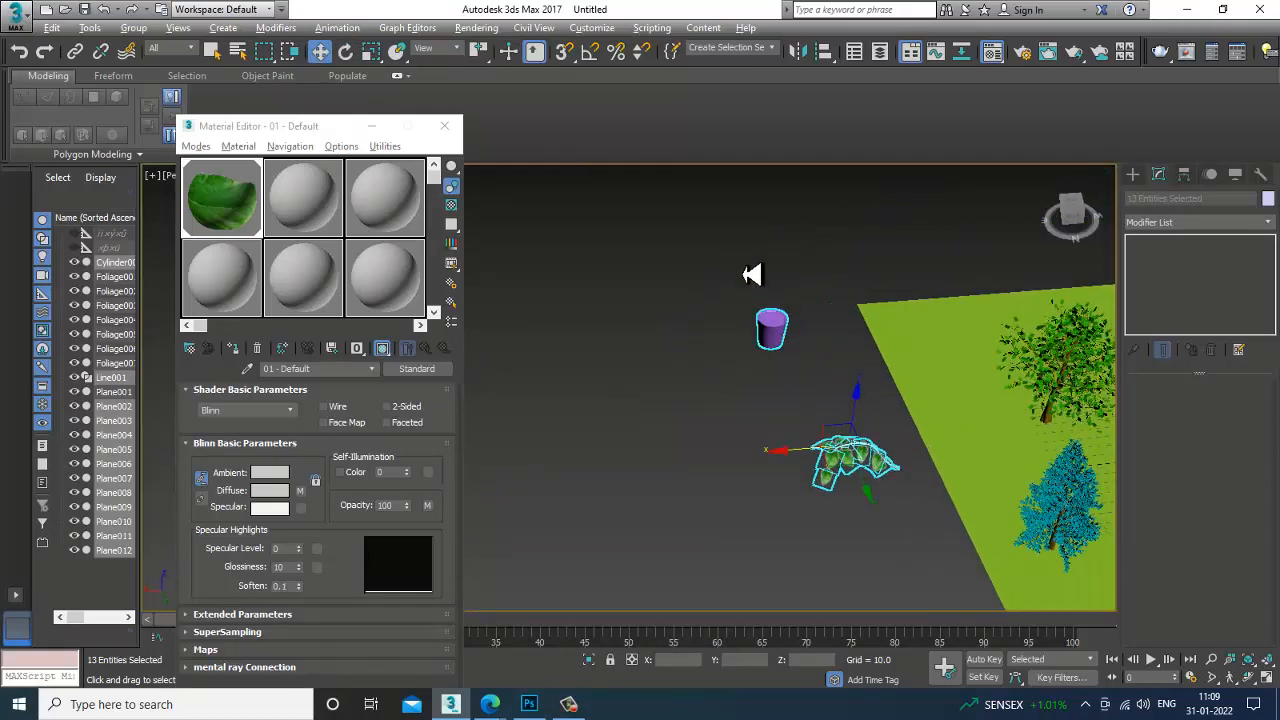
alt+drag(745, 277, 797, 350)
- Move the leafy branch over to the pot so that the stem's base stands inside it
alt+middle_drag(800, 350, 896, 495)
drag(935, 490, 694, 420)
alt+middle_drag(694, 420, 838, 370)
scroll(703, 397, up, 5)
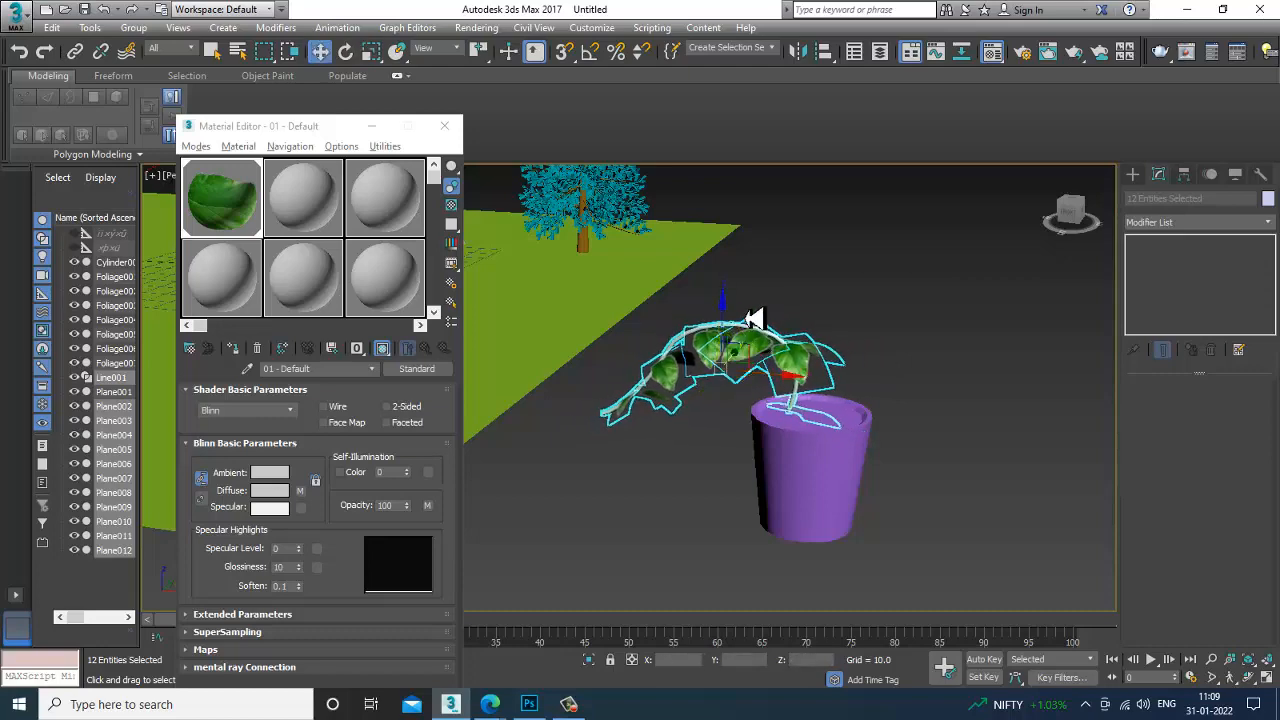
- Make one copy of the branch by rotating it around Z, using the Copy option
alt+middle_drag(745, 338, 888, 294)
scroll(857, 368, up, 5)
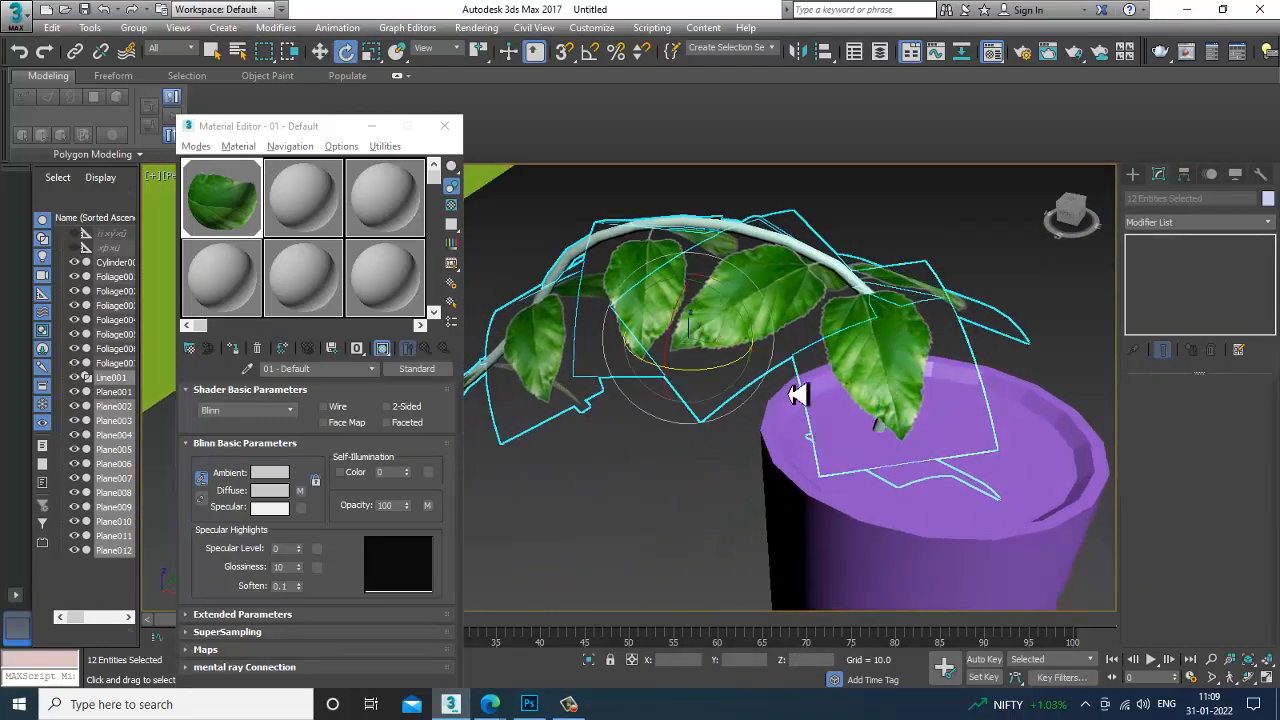
mouse_move(750, 375)
shift+mouse_down()
mouse_move(660, 380)
mouse_move(574, 360)
shift+mouse_up()
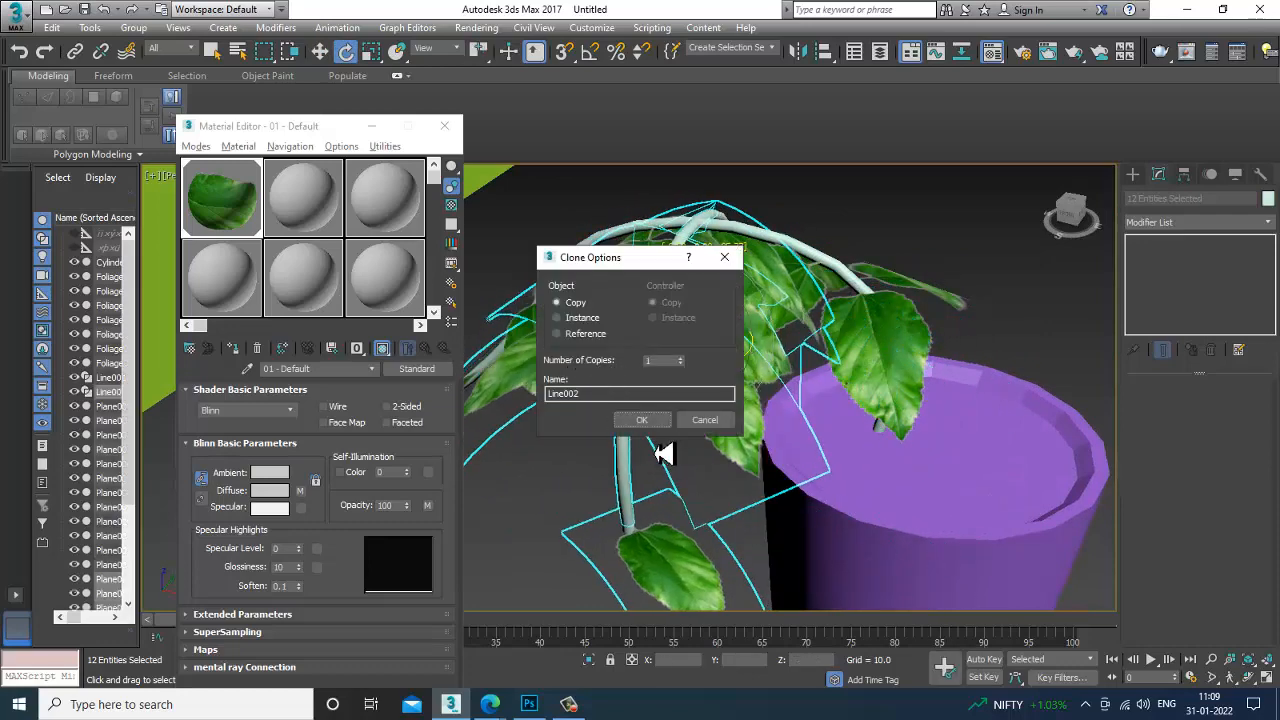
click(675, 425)
scroll(690, 430, down, 5)
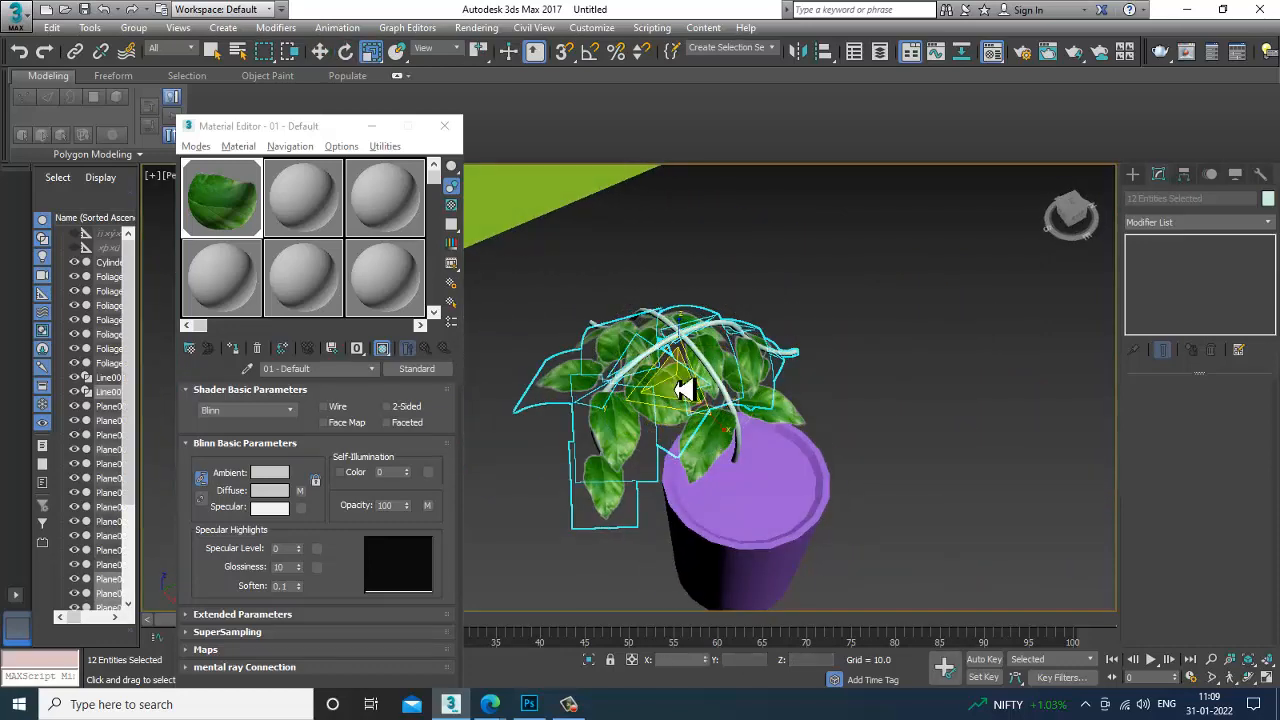
- Scale the copied branch down slightly and move and turn it so its base stands in the pot beside the first branch
drag(684, 390, 667, 380)
alt+middle_drag(730, 440, 795, 476)
drag(780, 465, 875, 460)
alt+middle_drag(875, 460, 826, 510)
key(e)
key(F3)
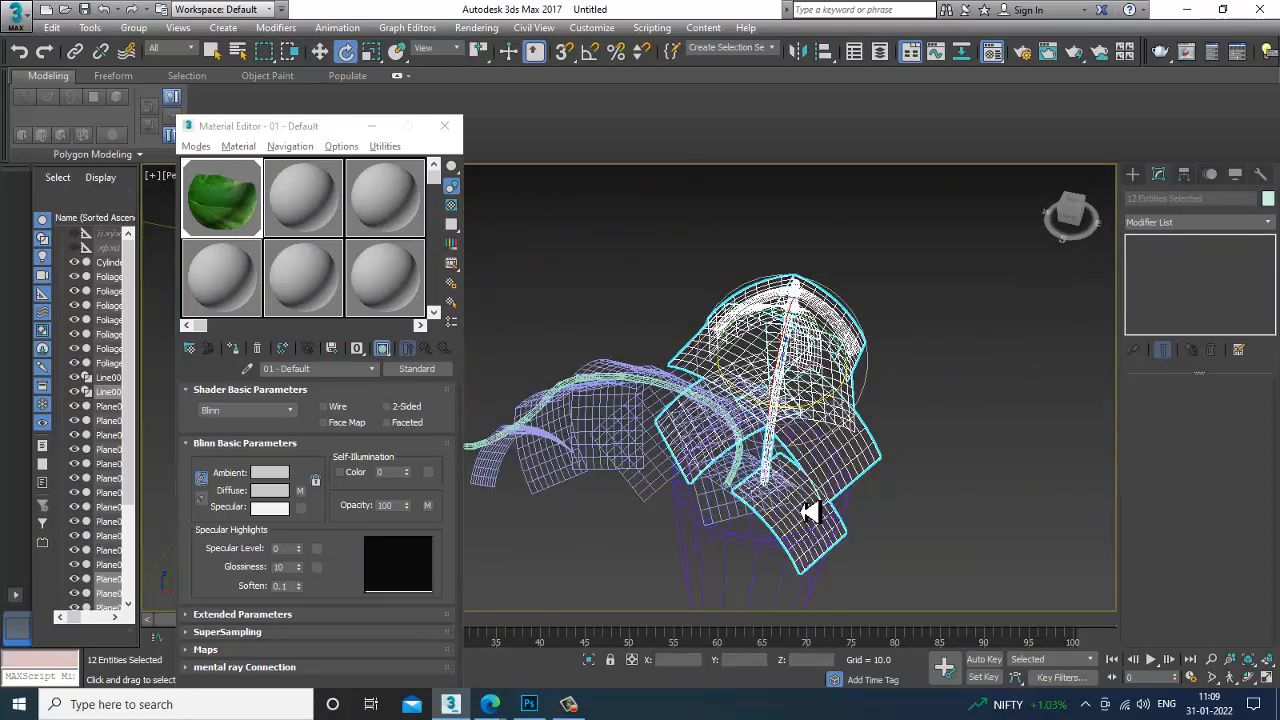
key(F3)
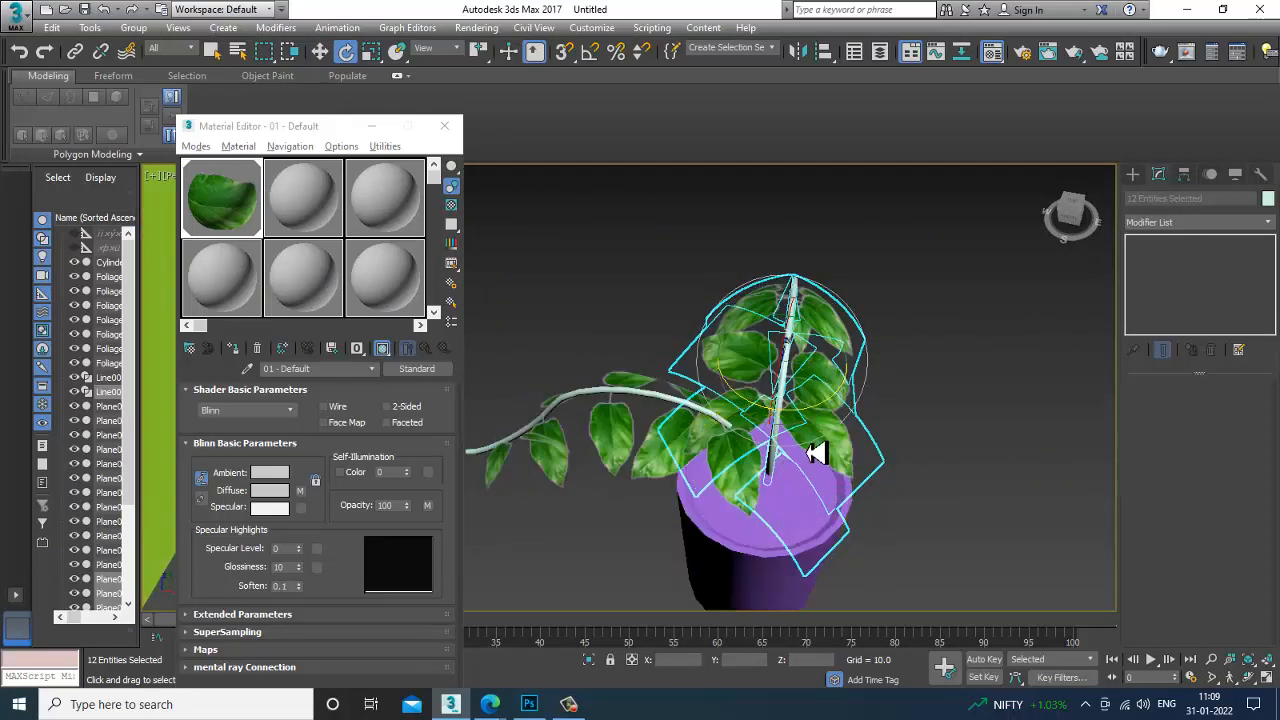
- Try to make a third branch by rotating a copy of the second one, and delete the copy
shift+drag(708, 467, 704, 467)
click(705, 419)
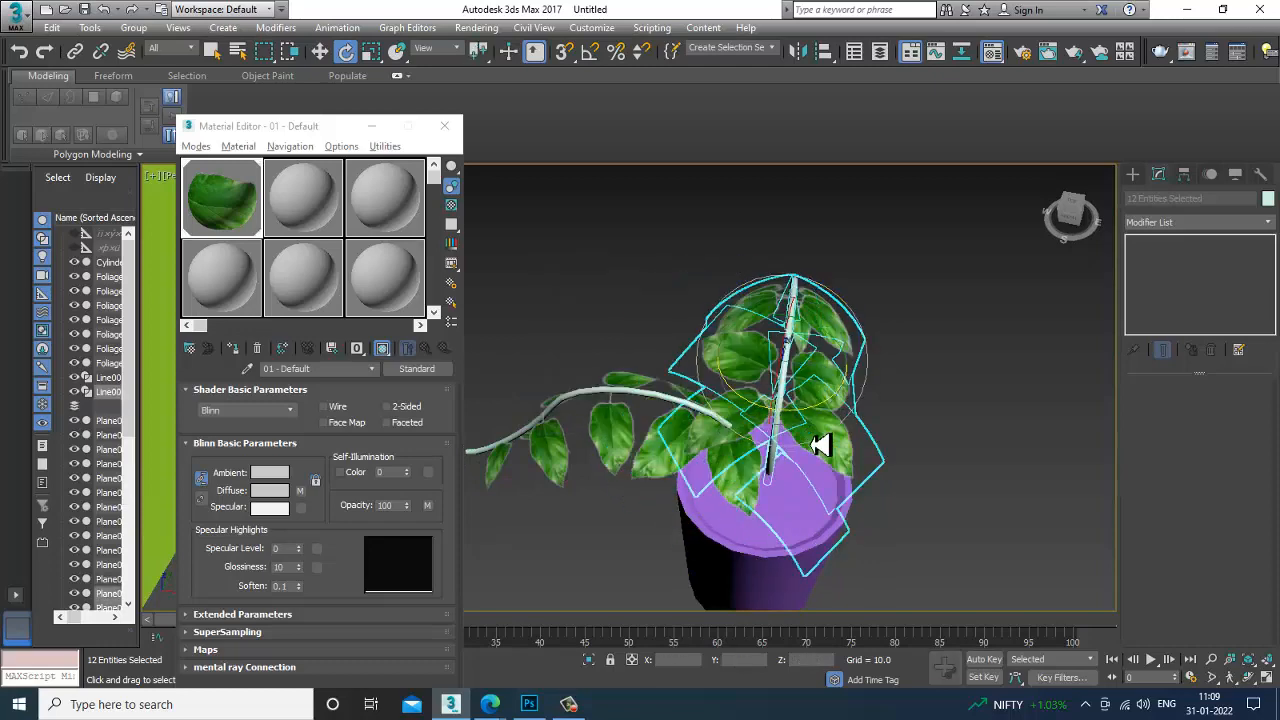
alt+middle_drag(726, 430, 805, 428)
mouse_move(612, 406)
shift+mouse_down()
mouse_move(663, 394)
mouse_move(700, 411)
shift+mouse_up()
click(643, 421)
mouse_move(791, 386)
alt+middle_down()
mouse_move(840, 366)
mouse_move(845, 388)
mouse_move(763, 386)
mouse_move(818, 411)
mouse_move(843, 403)
mouse_move(923, 426)
mouse_move(780, 418)
mouse_move(870, 360)
alt+middle_up()
key(Delete)
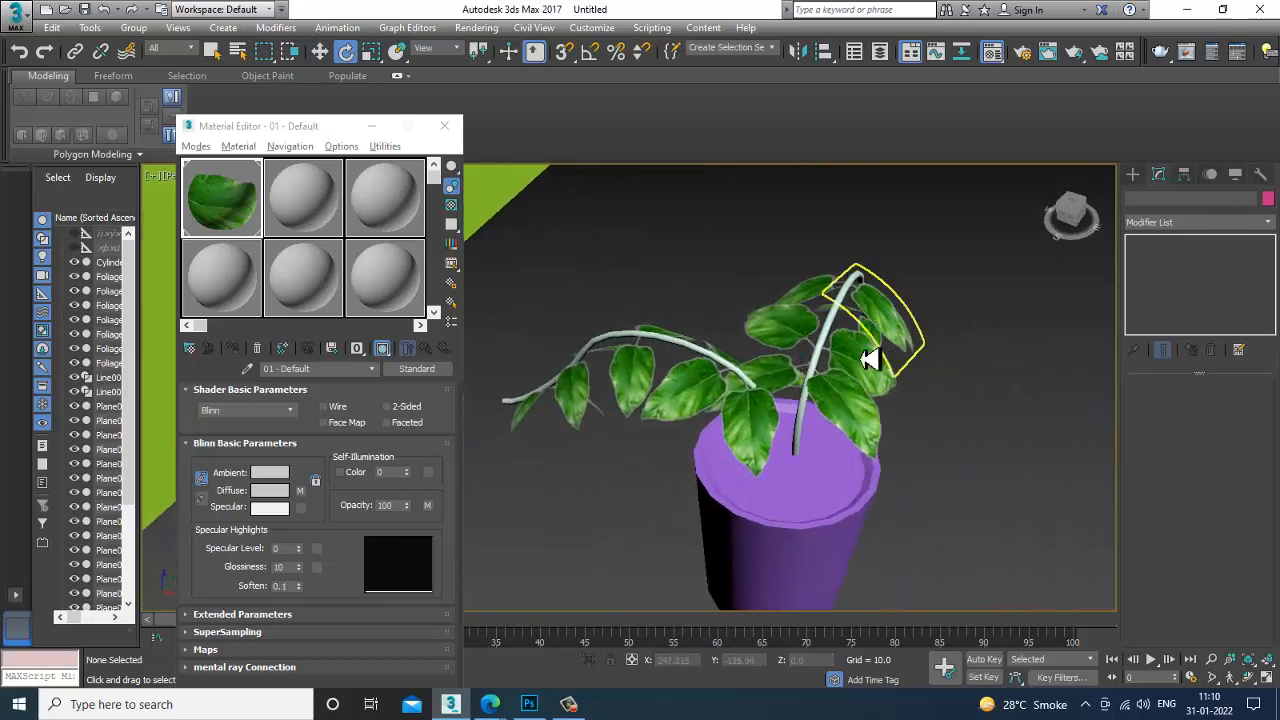
drag(1005, 480, 1000, 483)
click(1010, 492)
alt+middle_drag(800, 480, 622, 358)
drag(806, 443, 806, 443)
alt+middle_drag(869, 483, 852, 461)
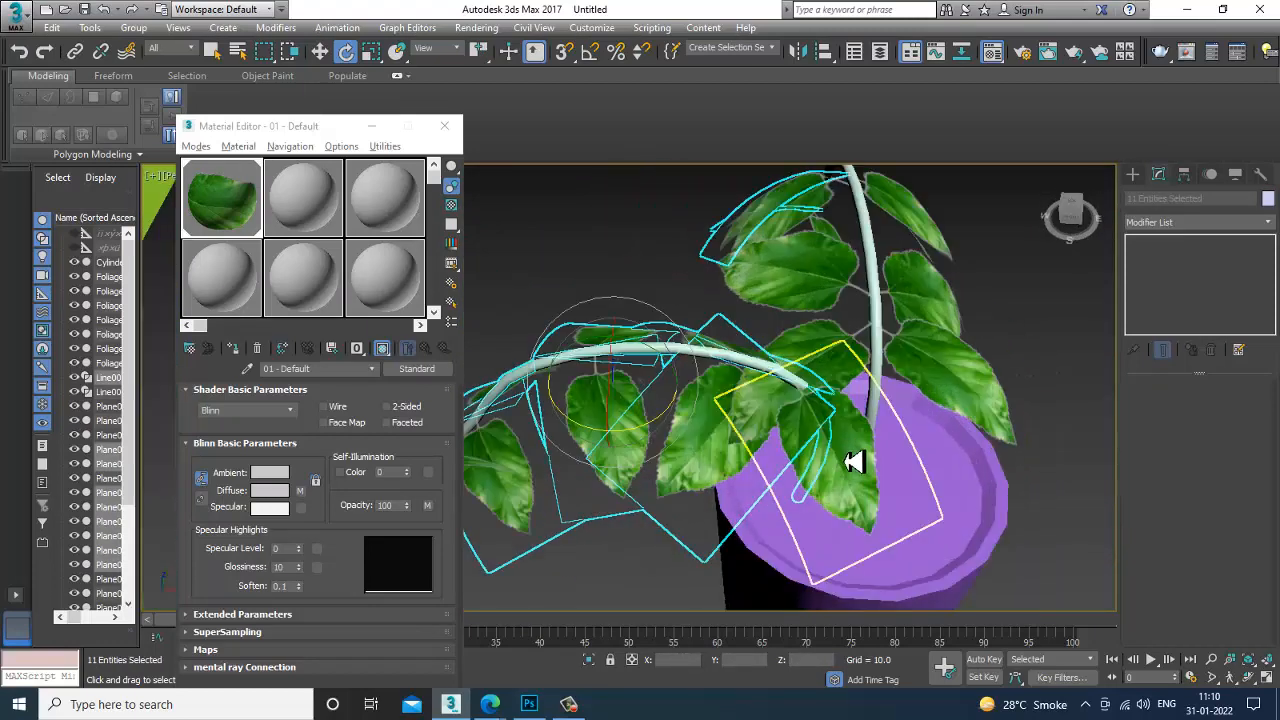
alt+middle_drag(754, 467, 800, 395)
- Select the pot and move it away from the two branches
click(824, 501)
scroll(822, 501, down, 3)
key(w)
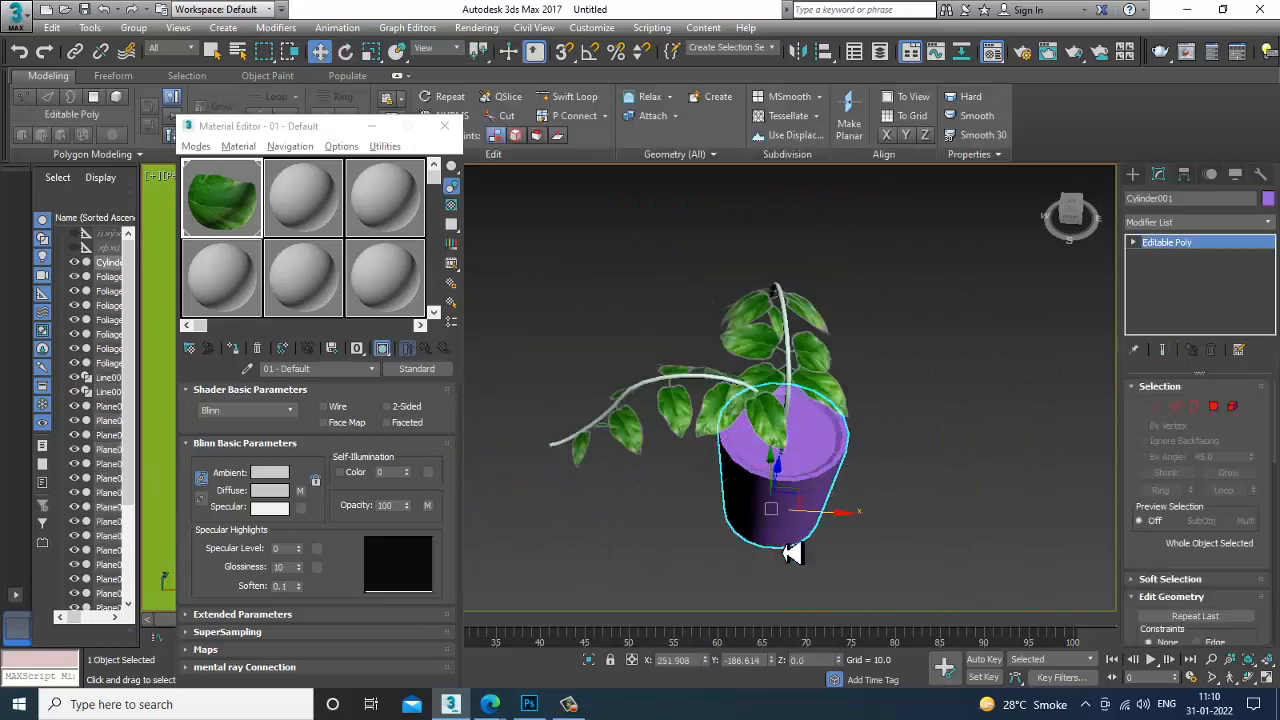
alt+middle_drag(836, 530, 818, 475)
alt+middle_drag(753, 415, 800, 446)
- Select the first branch's stem and leaves and move them to the pot, away from the second branch
drag(537, 389, 735, 550)
alt+middle_drag(780, 489, 808, 422)
key(F4)
key(F4)
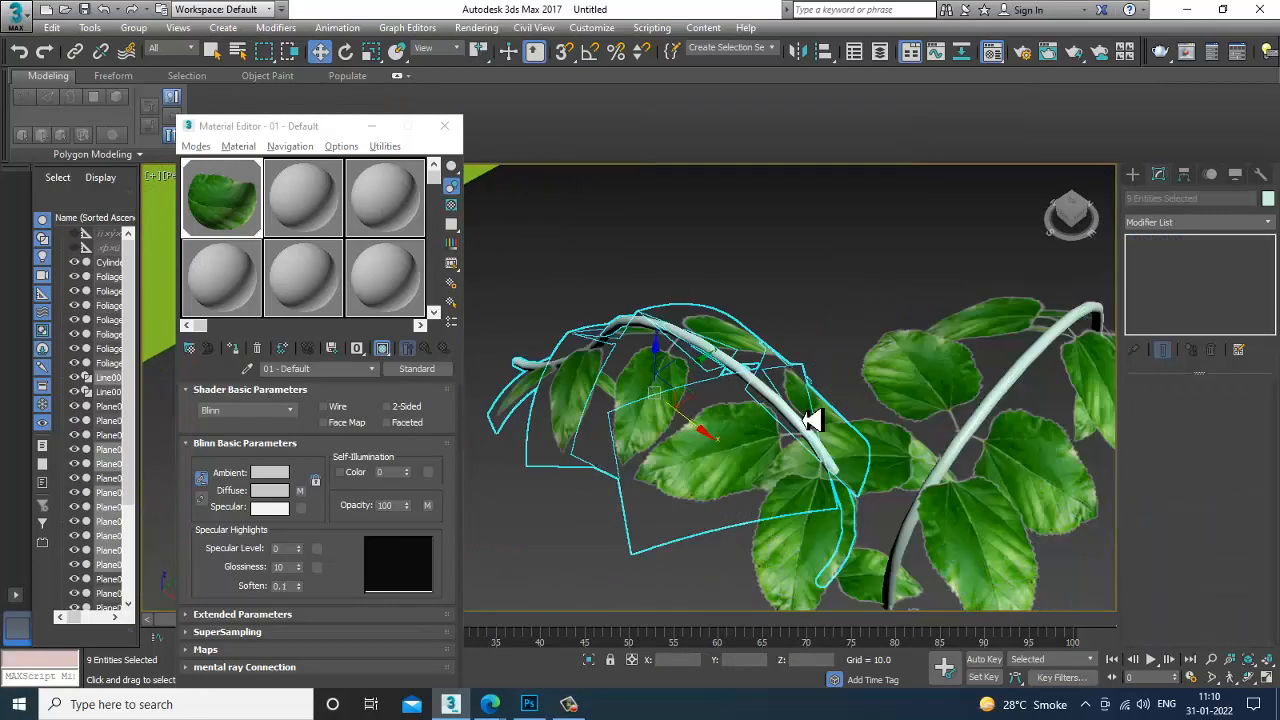
alt+middle_drag(810, 510, 829, 491)
ctrl+click(880, 390)
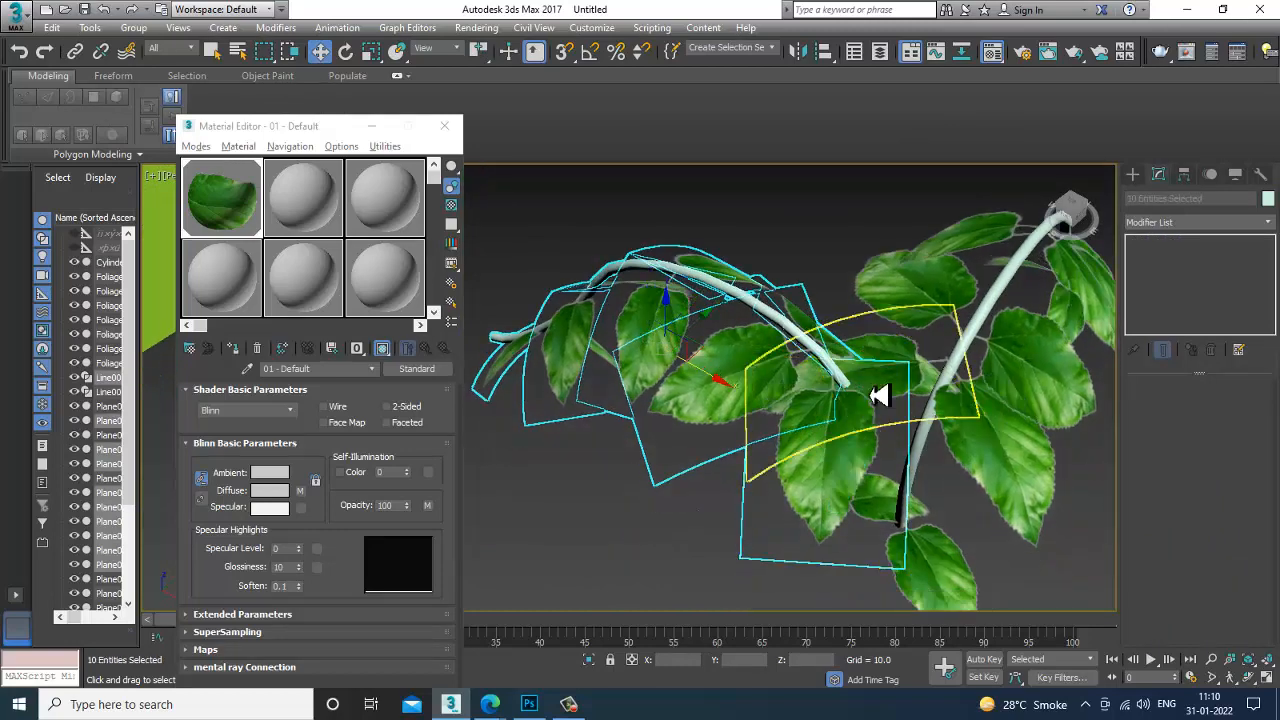
alt+middle_drag(878, 395, 703, 422)
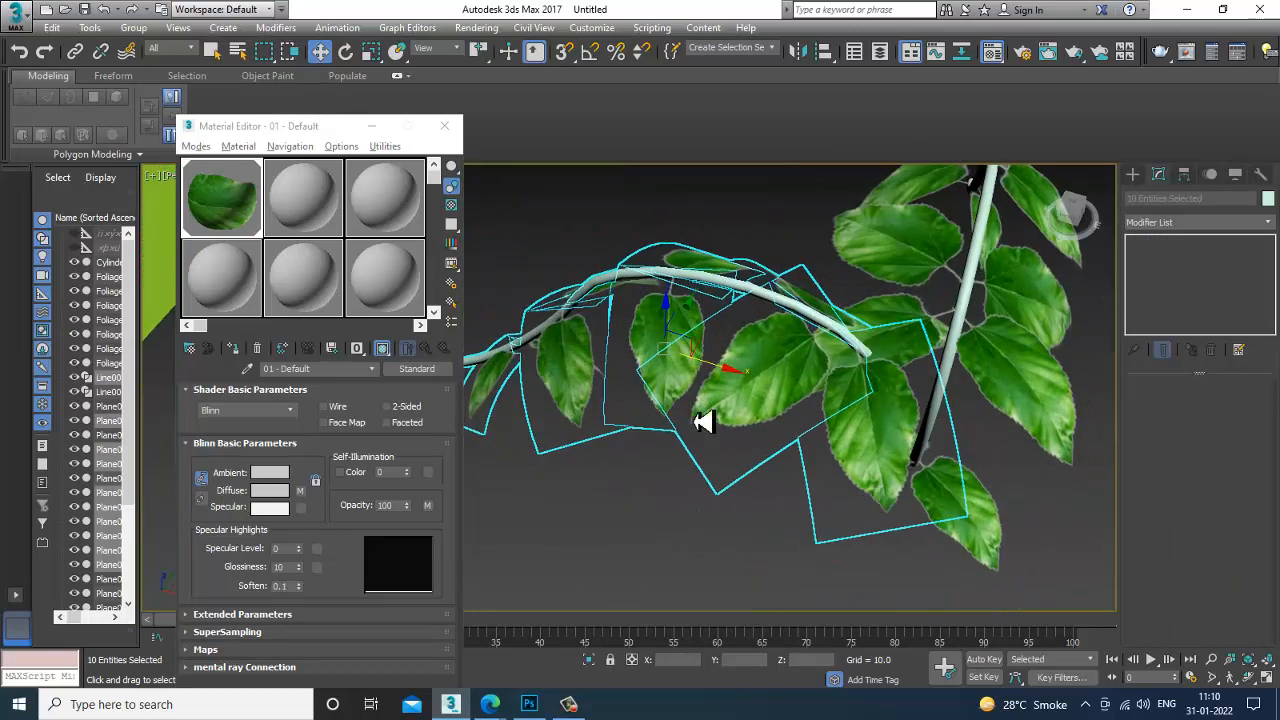
alt+middle_drag(735, 381, 806, 395)
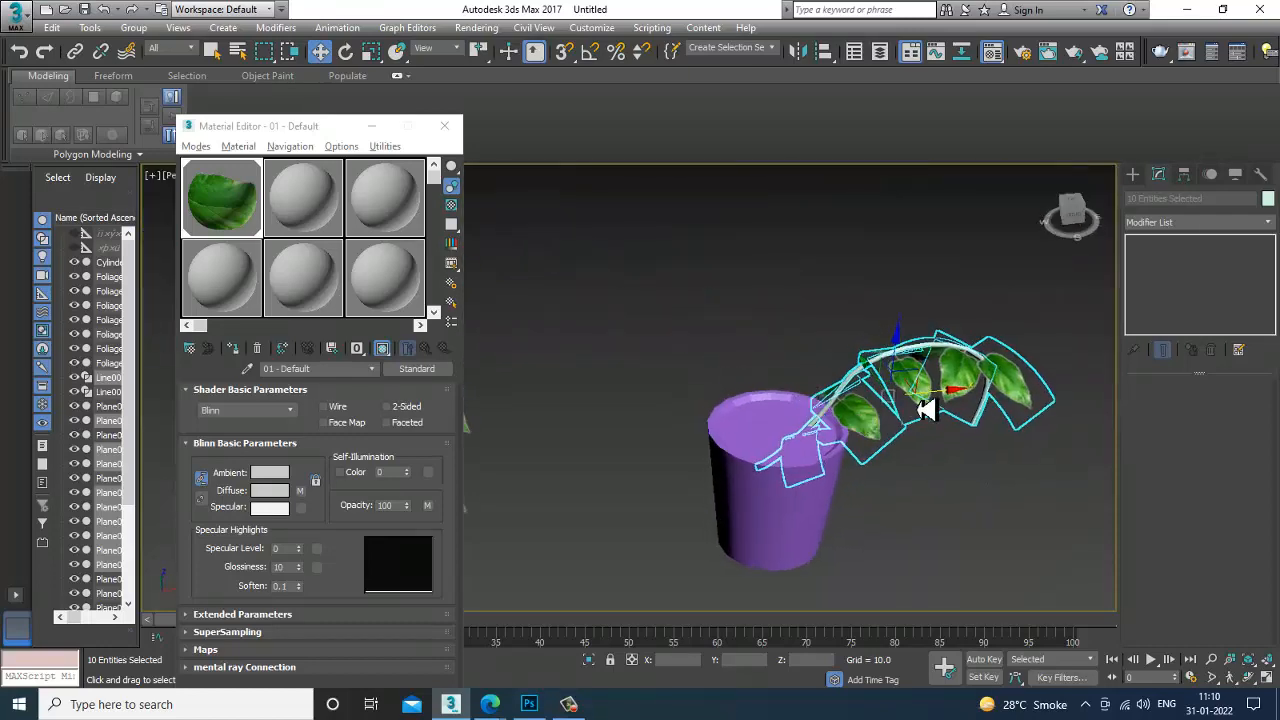
alt+middle_drag(693, 413, 860, 427)
- Copy the small leaf near the first branch's end onto the stem's tip, at about X 273.9, Z 15.3
click(872, 413)
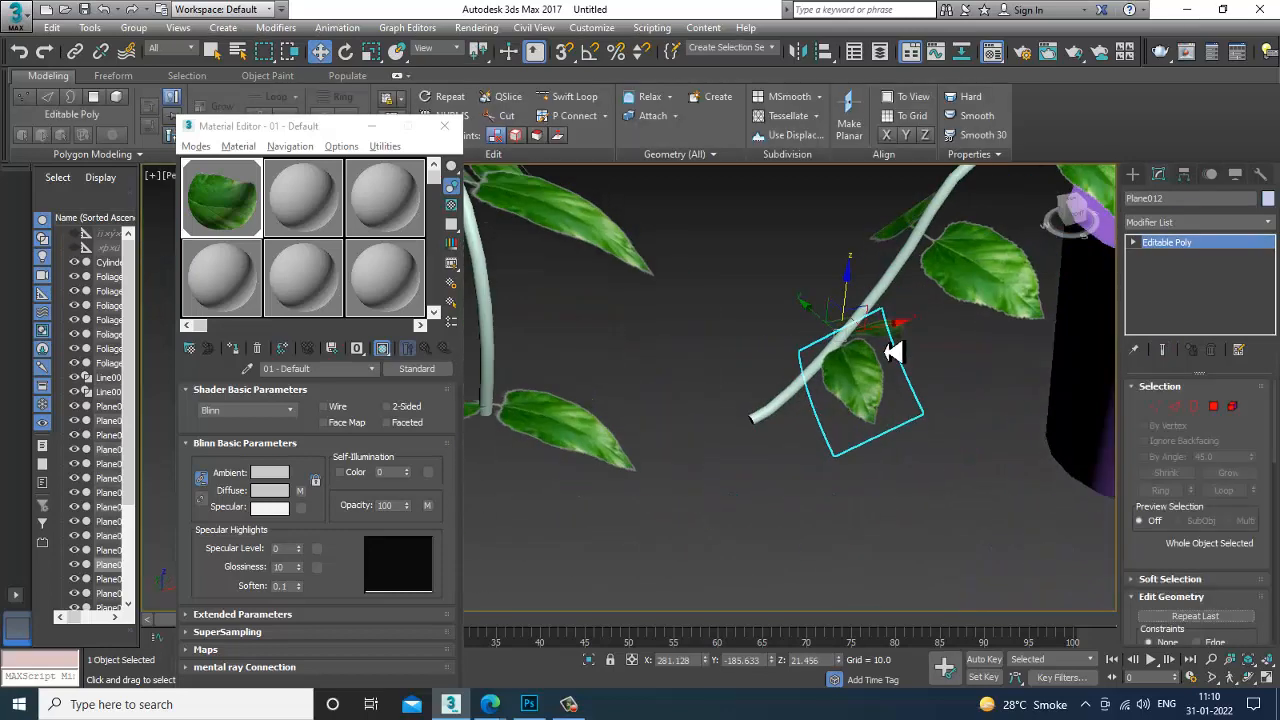
mouse_move(877, 325)
mouse_down()
mouse_move(832, 385)
mouse_move(866, 440)
mouse_up()
click(645, 418)
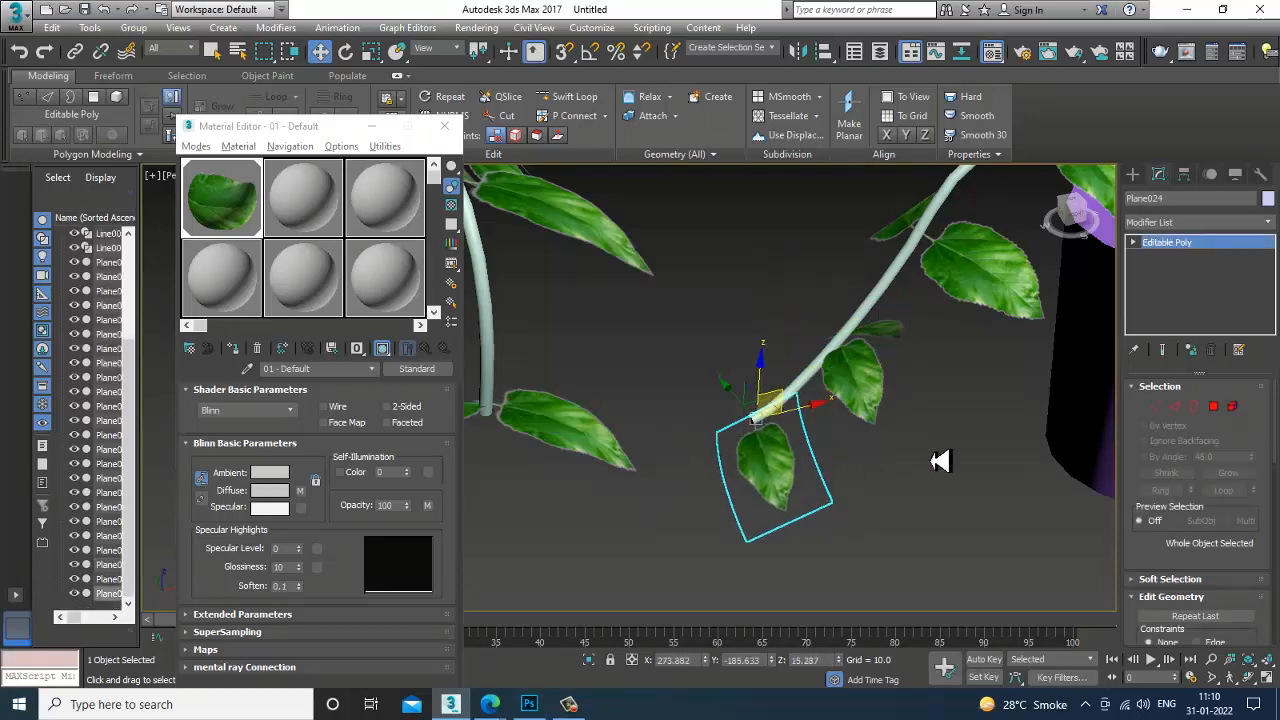
- Select the whole second branch with its leaves in the Front view and return to the perspective view
scroll(1012, 425, down, 5)
mouse_move(991, 400)
alt+middle_down()
mouse_move(1026, 420)
mouse_move(968, 407)
mouse_move(960, 386)
mouse_move(948, 403)
alt+middle_up()
key(alt+w)
middle_drag(977, 247, 891, 240)
key(alt+w)
scroll(895, 400, up, 2)
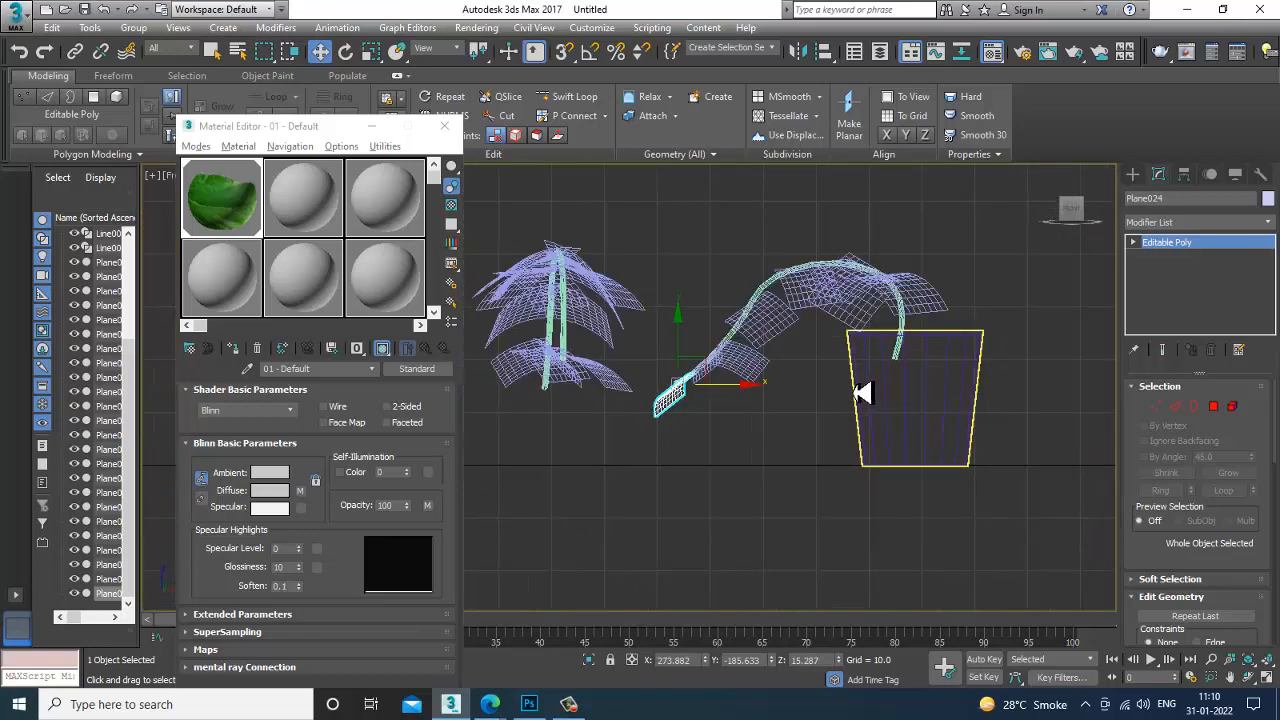
middle_drag(842, 386, 856, 388)
middle_drag(706, 376, 845, 384)
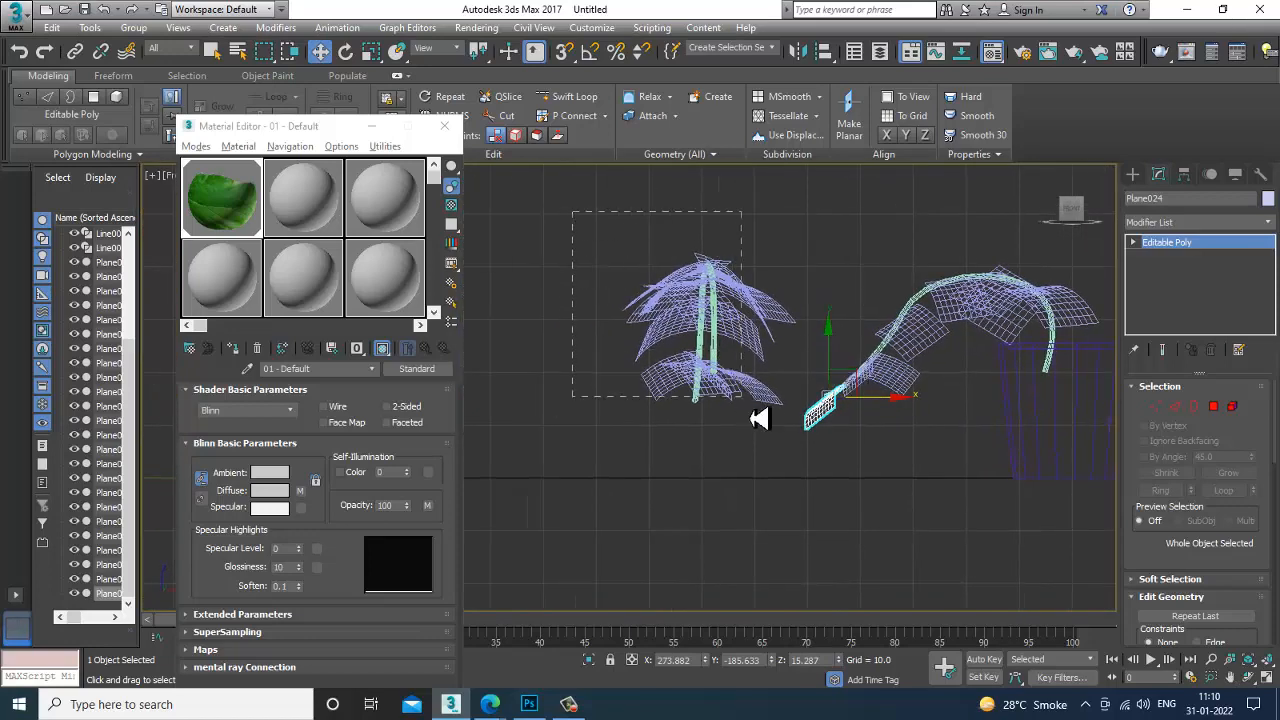
drag(760, 419, 792, 442)
key(alt+w)
middle_click(890, 522)
key(alt+w)
alt+middle_drag(882, 455, 829, 446)
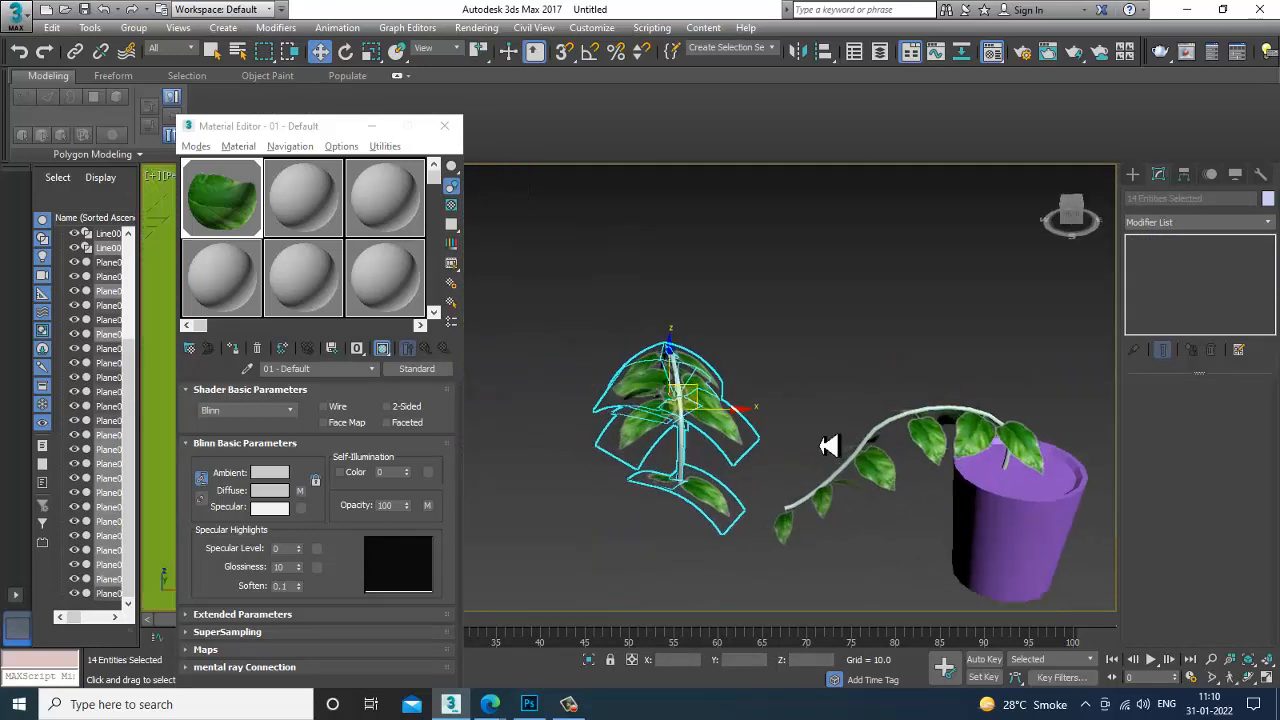
- Move the second branch along X to the pot and rotate it about 139 degrees around Z
drag(741, 418, 1139, 423)
key(e)
alt+middle_drag(956, 401, 707, 428)
drag(886, 405, 982, 372)
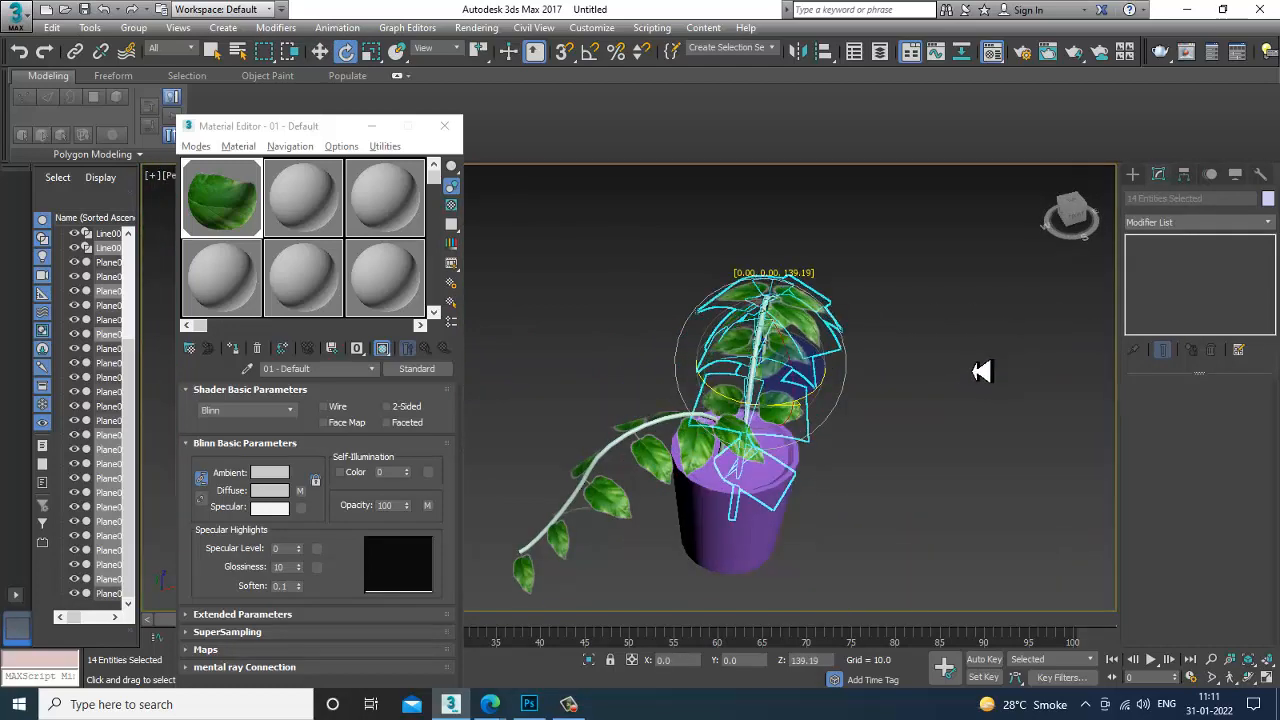
- Raise the second branch along Z, shift it until its base sits in the pot, and deselect it
alt+middle_drag(866, 374, 740, 340)
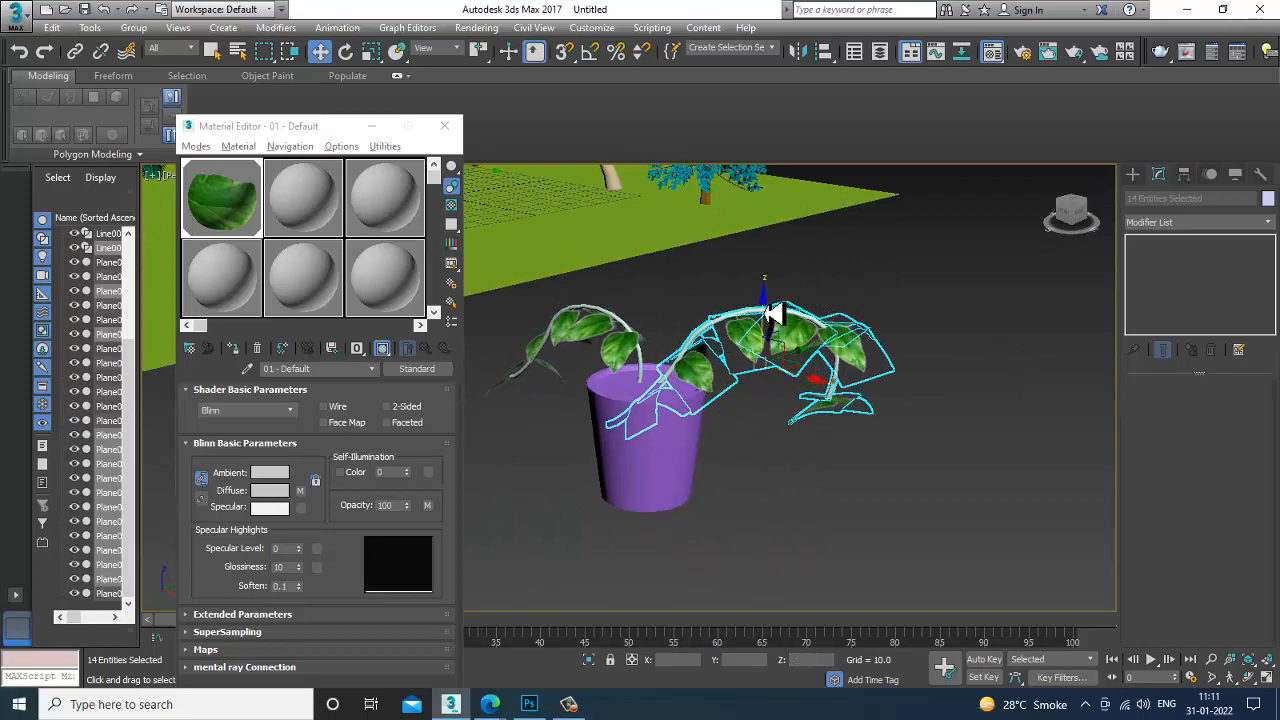
drag(775, 314, 812, 285)
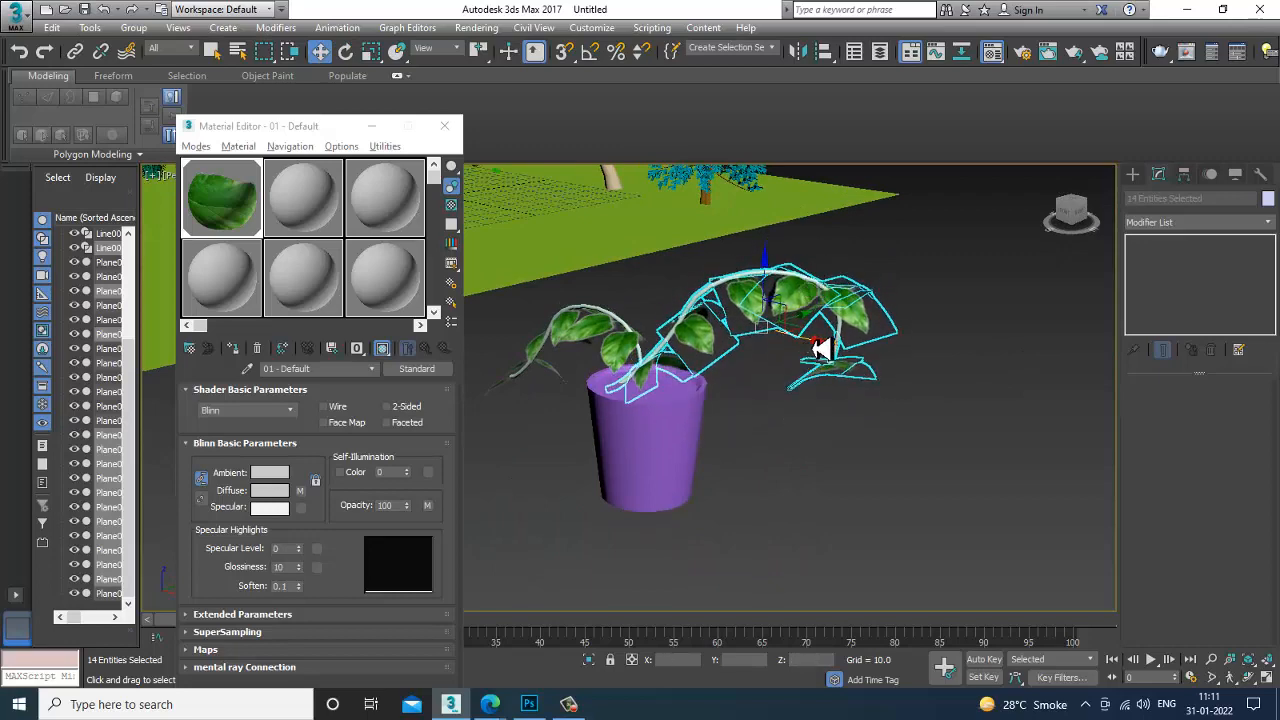
click(877, 487)
- Select both branches with all their leaves, excluding the pot
alt+middle_drag(877, 487, 565, 310)
drag(866, 432, 866, 432)
alt+middle_drag(777, 543, 750, 398)
drag(845, 466, 1192, 652)
alt+click(843, 489)
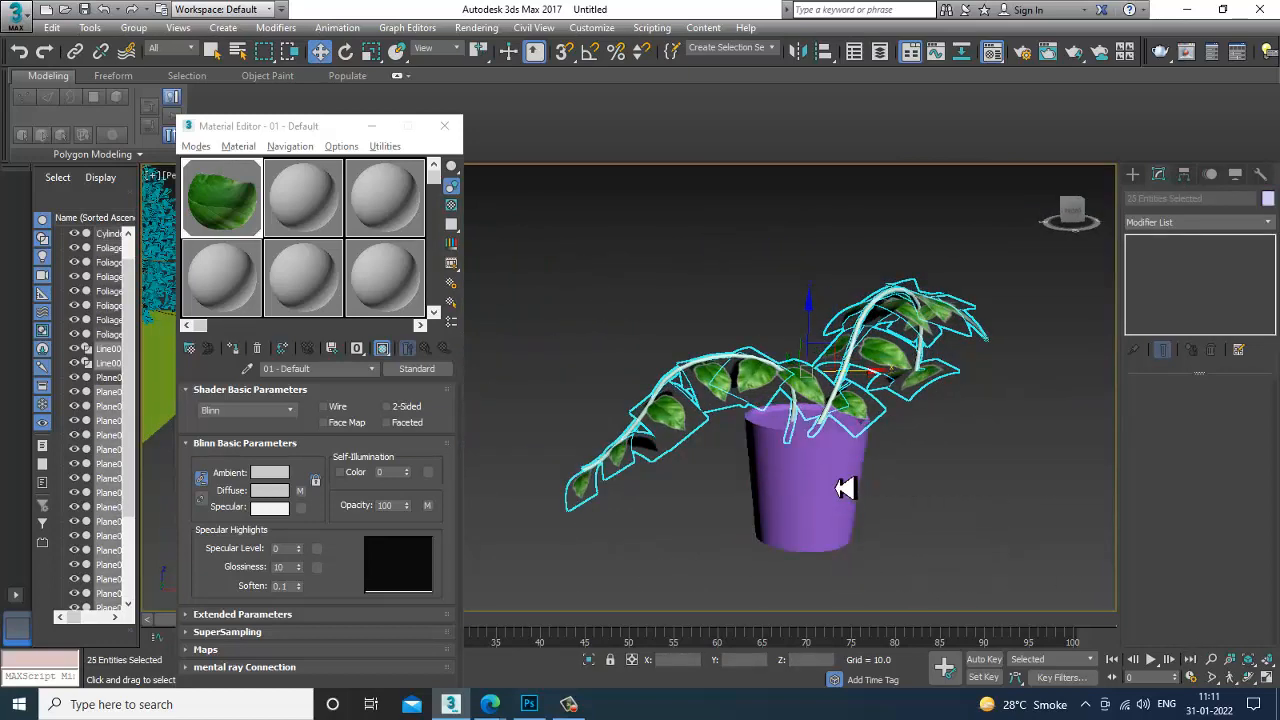
- Copy both branches by rotating them around Z so the copies fill the pot's other sides, and deselect them
alt+middle_drag(843, 489, 823, 446)
key(e)
mouse_move(843, 427)
shift+mouse_down()
mouse_move(697, 434)
mouse_move(790, 438)
shift+mouse_up()
click(643, 424)
key(w)
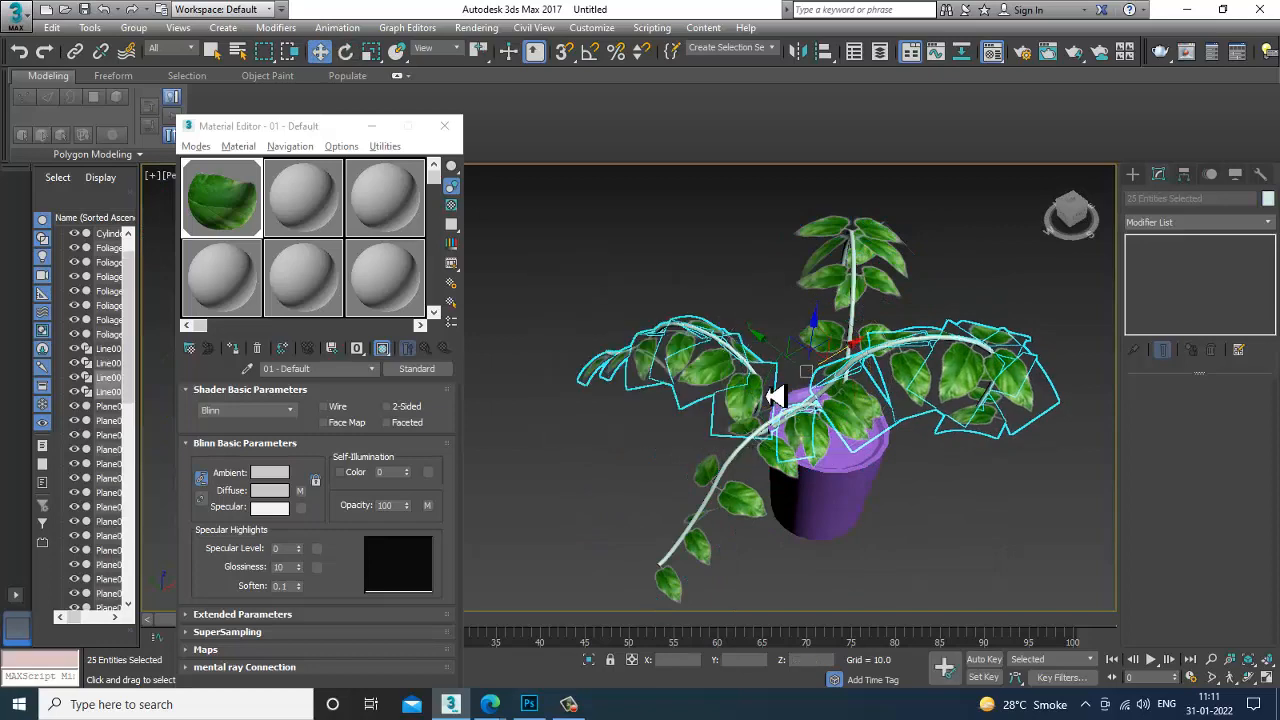
alt+middle_drag(823, 366, 921, 475)
click(921, 475)
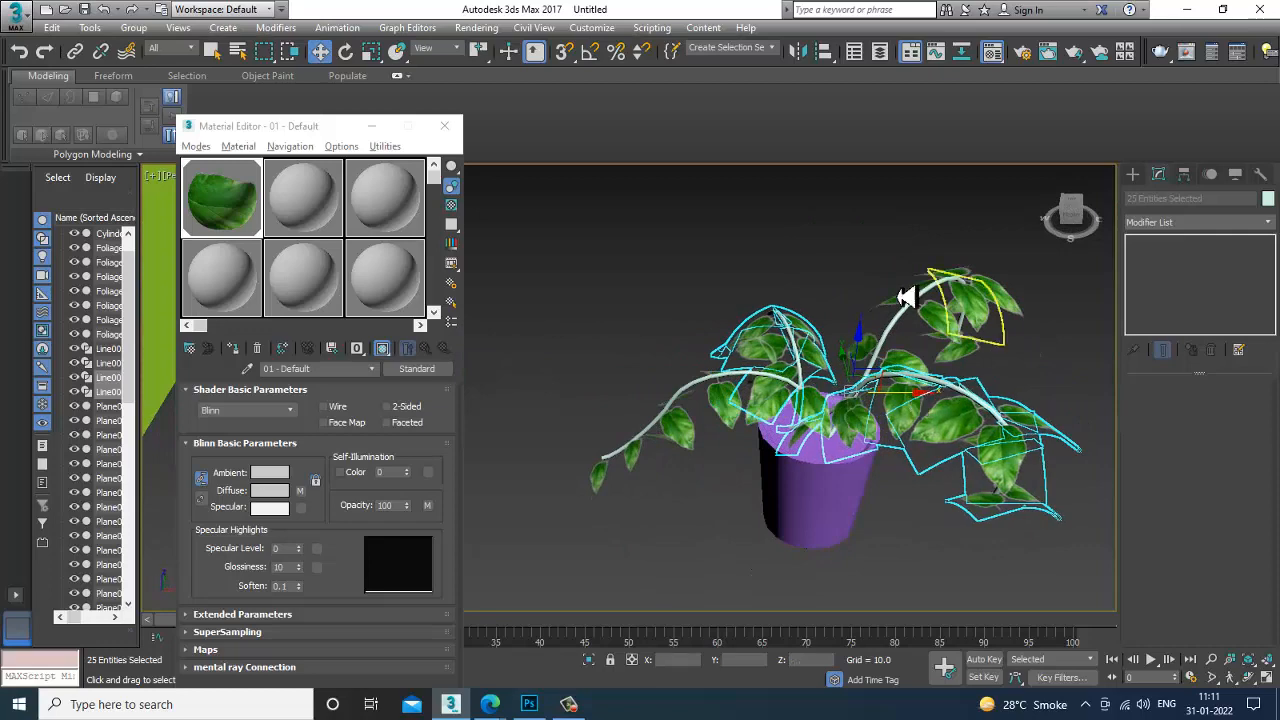
scroll(900, 373, up, 5)
scroll(900, 373, down, 8)
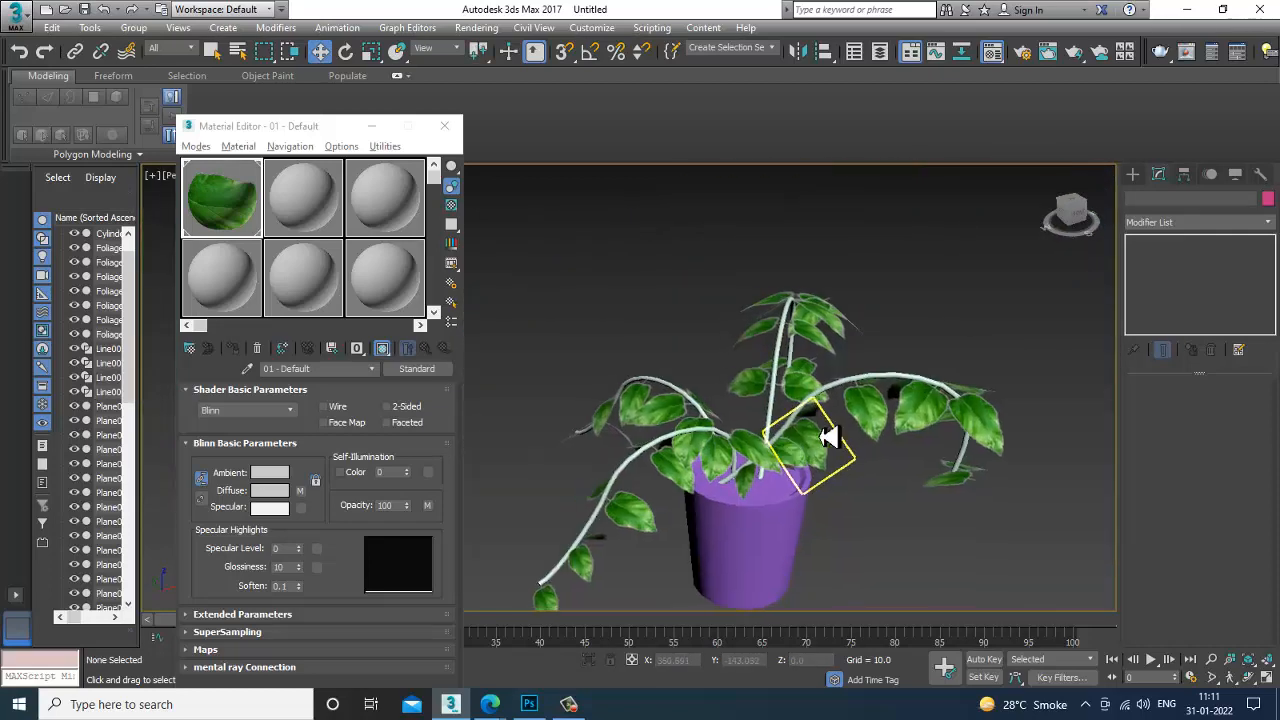
- Try to give the four branch stems a brown object colour
scroll(818, 426, up, 3)
click(665, 383)
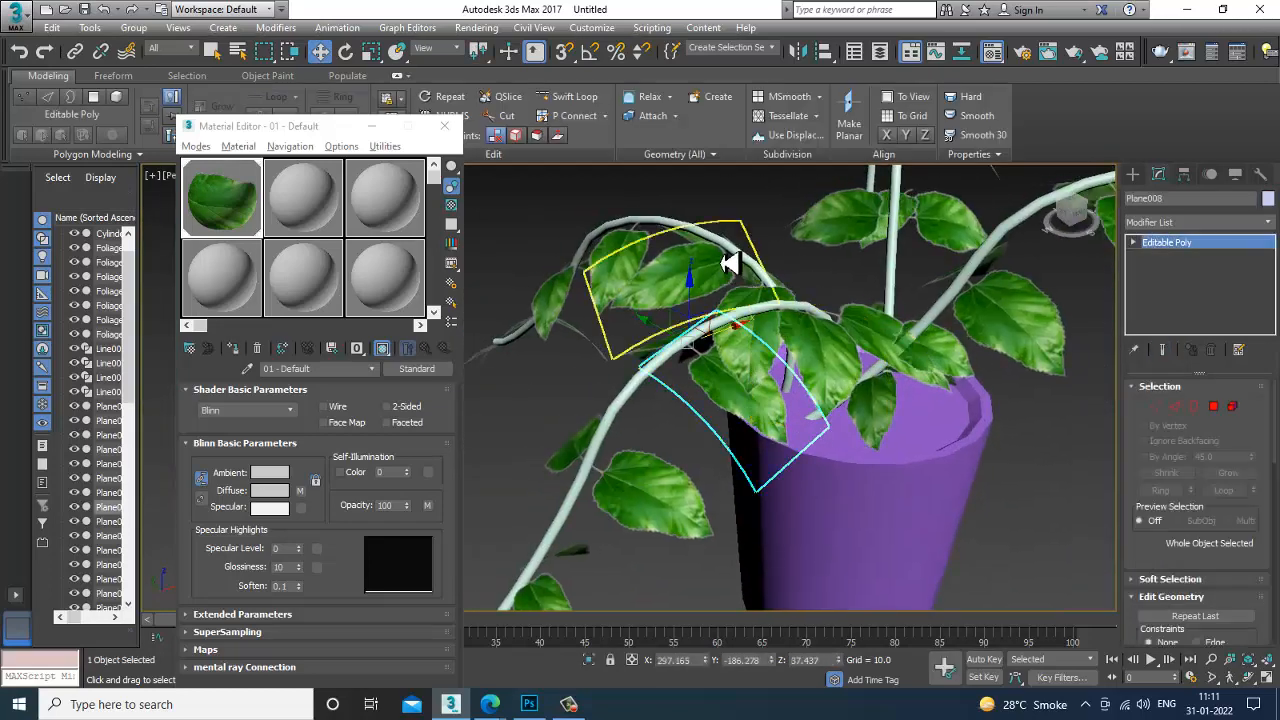
ctrl+click(770, 292)
ctrl+click(902, 268)
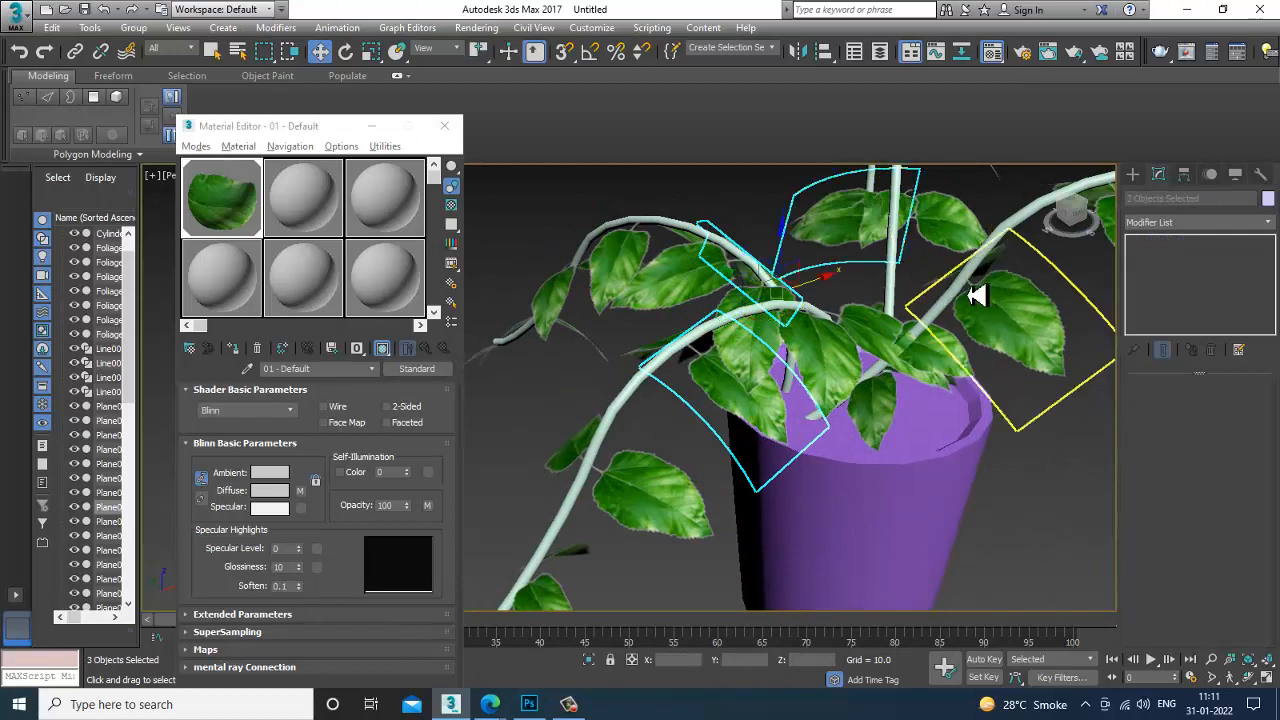
click(1267, 204)
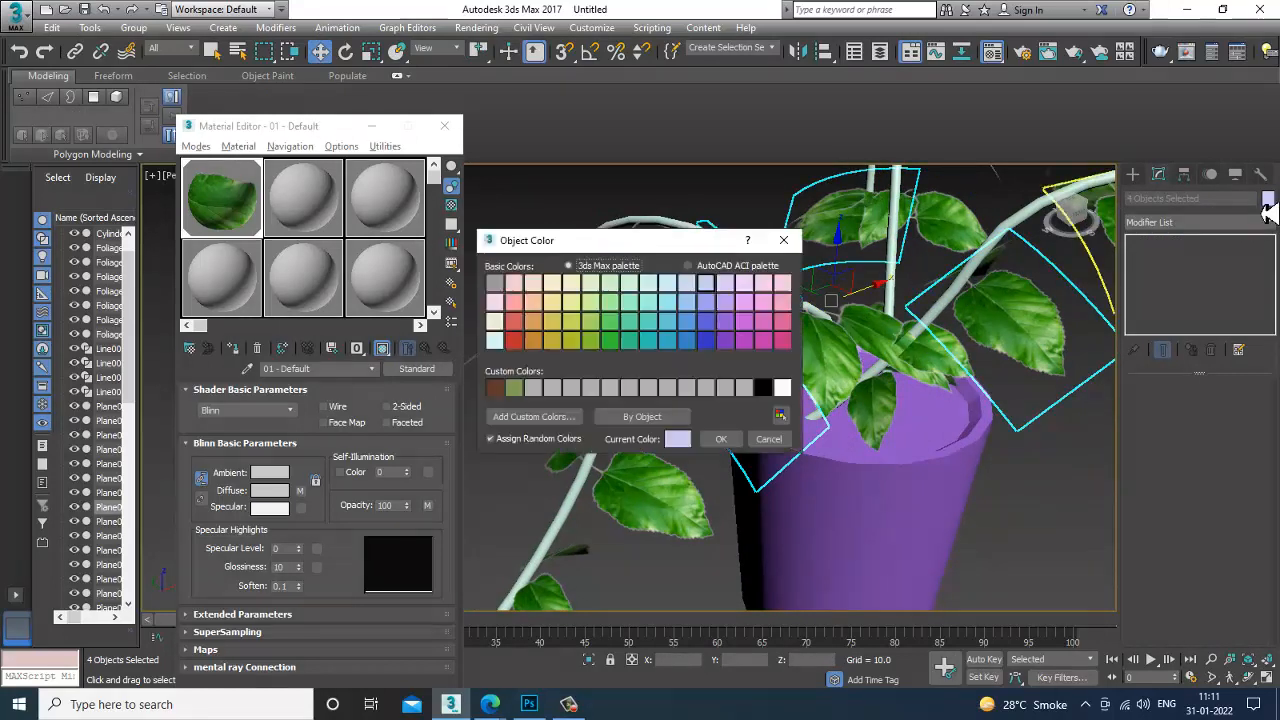
click(725, 440)
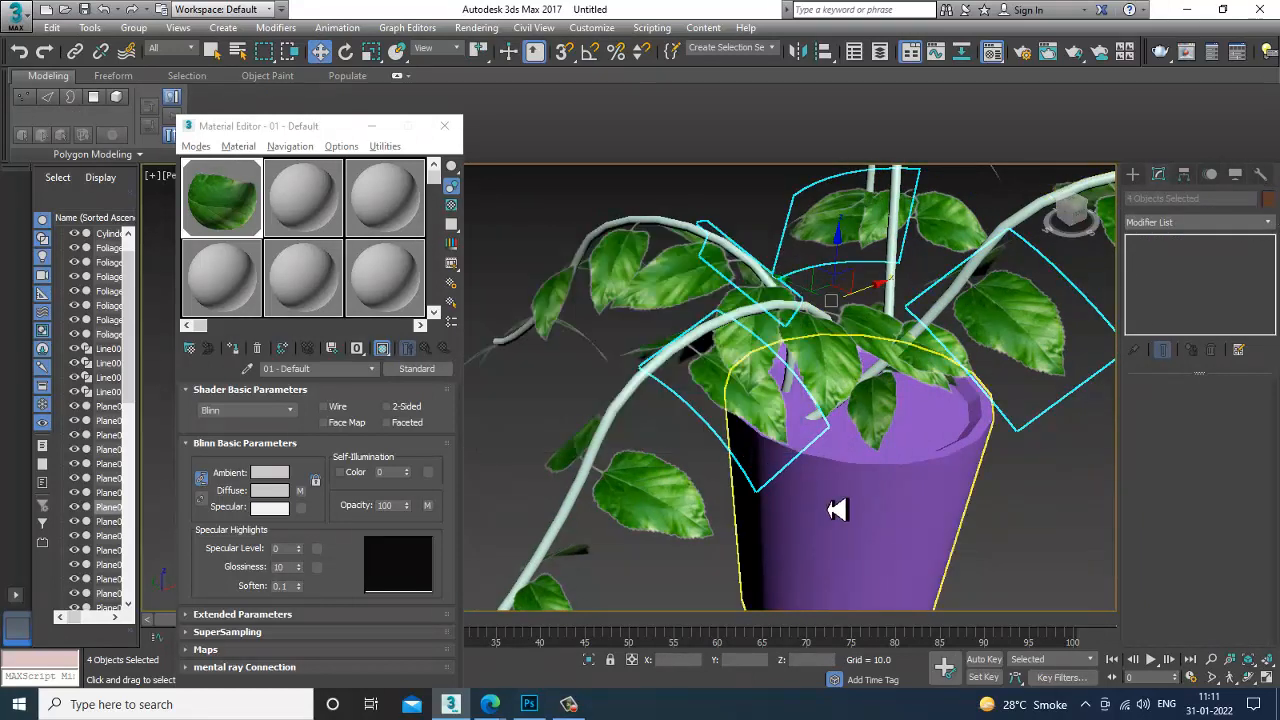
- Select the branch stems and set the second sample material's diffuse colour to dark brown
click(620, 407)
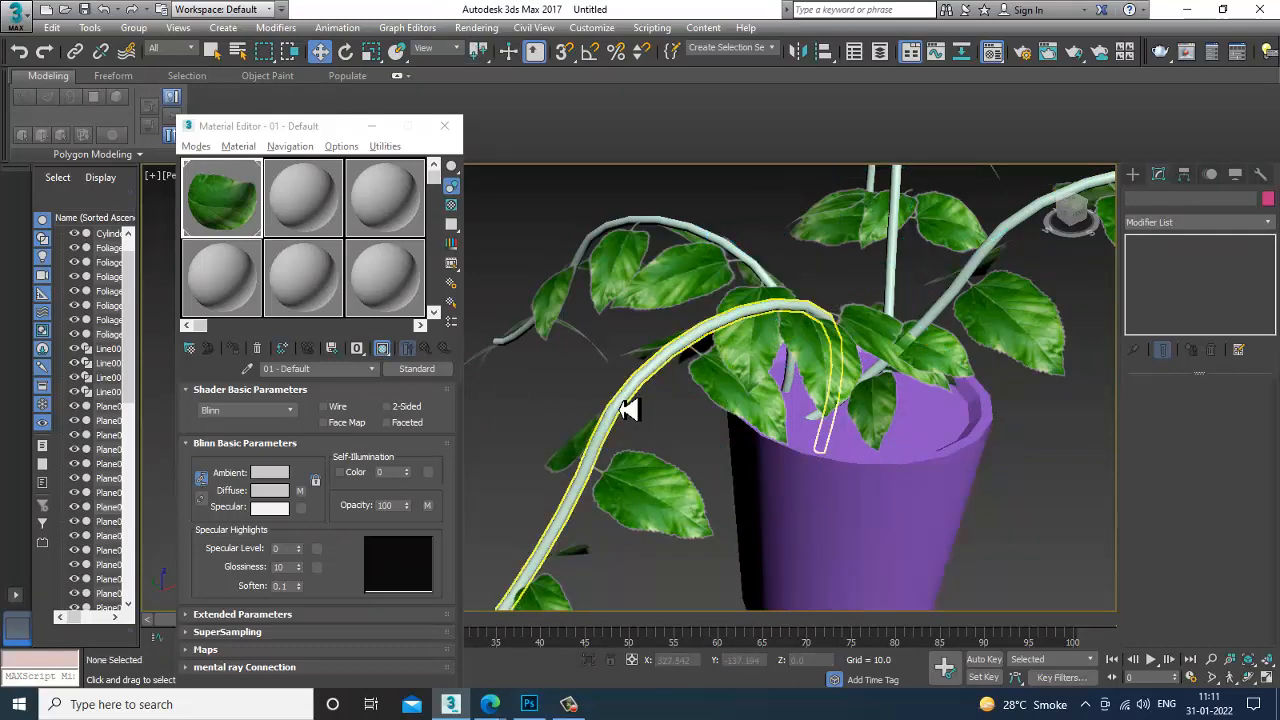
ctrl+click(690, 240)
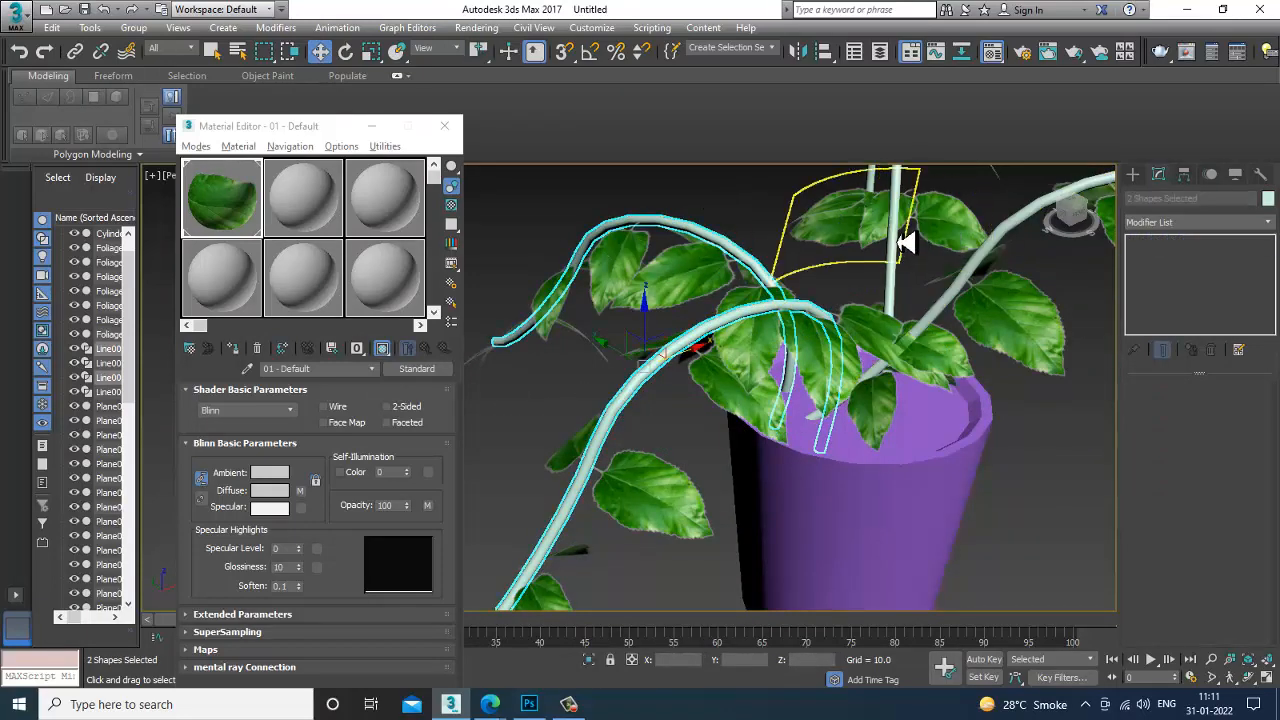
ctrl+click(898, 275)
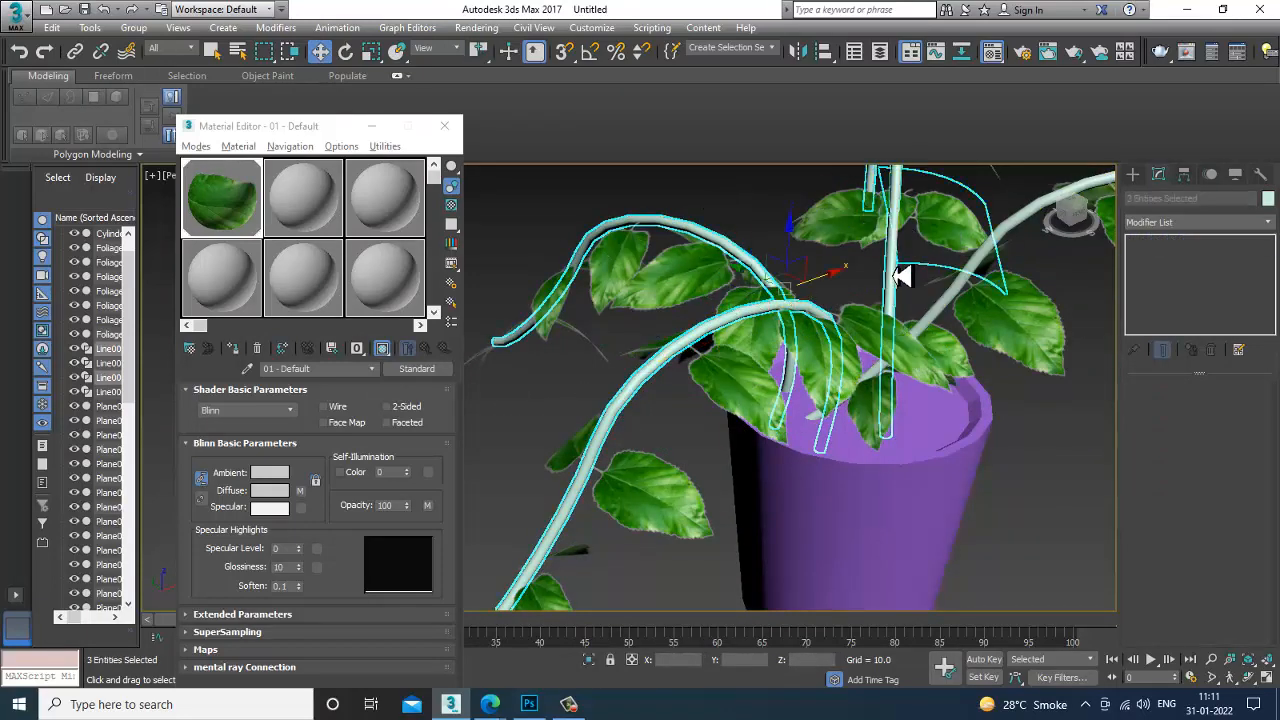
ctrl+click(955, 308)
click(326, 198)
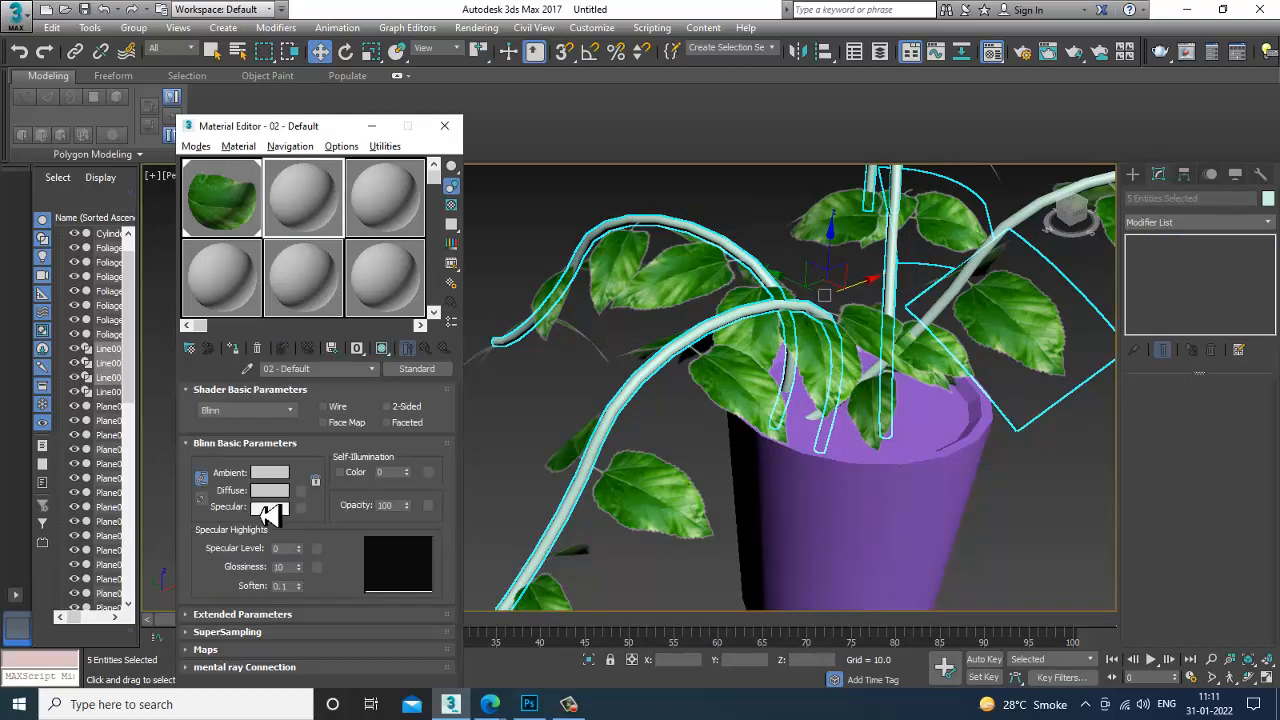
click(270, 491)
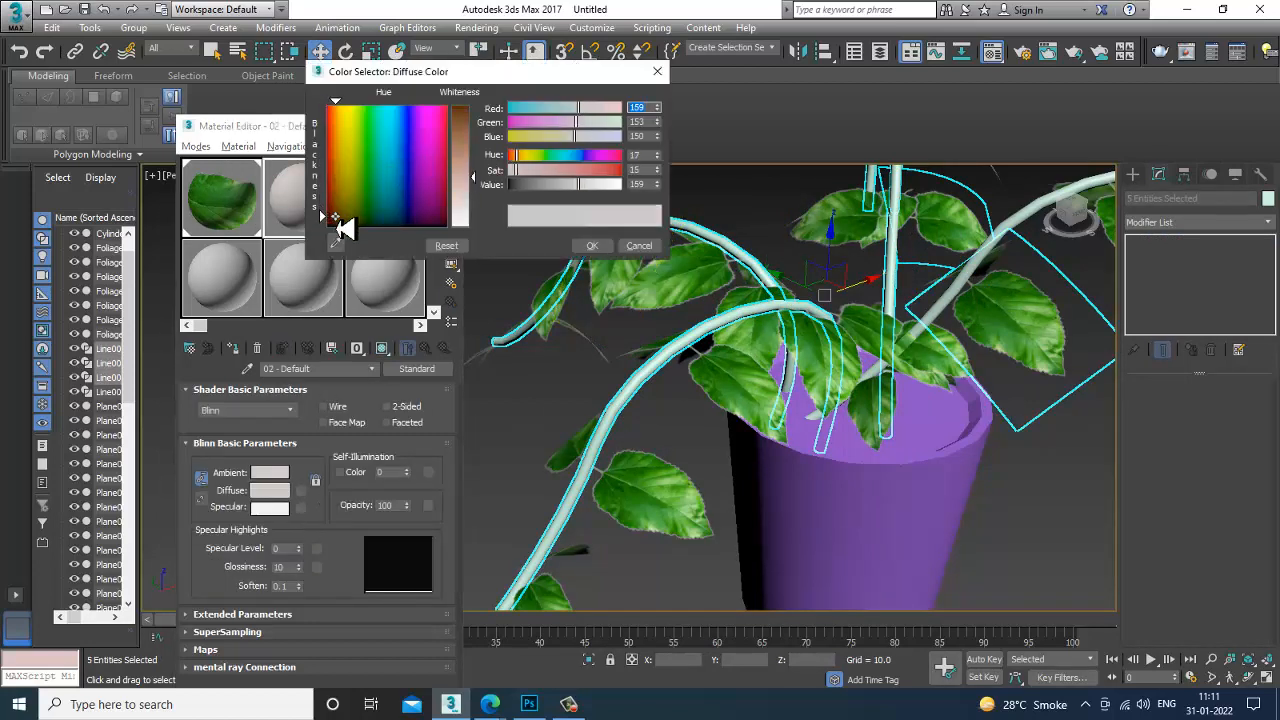
drag(480, 172, 486, 124)
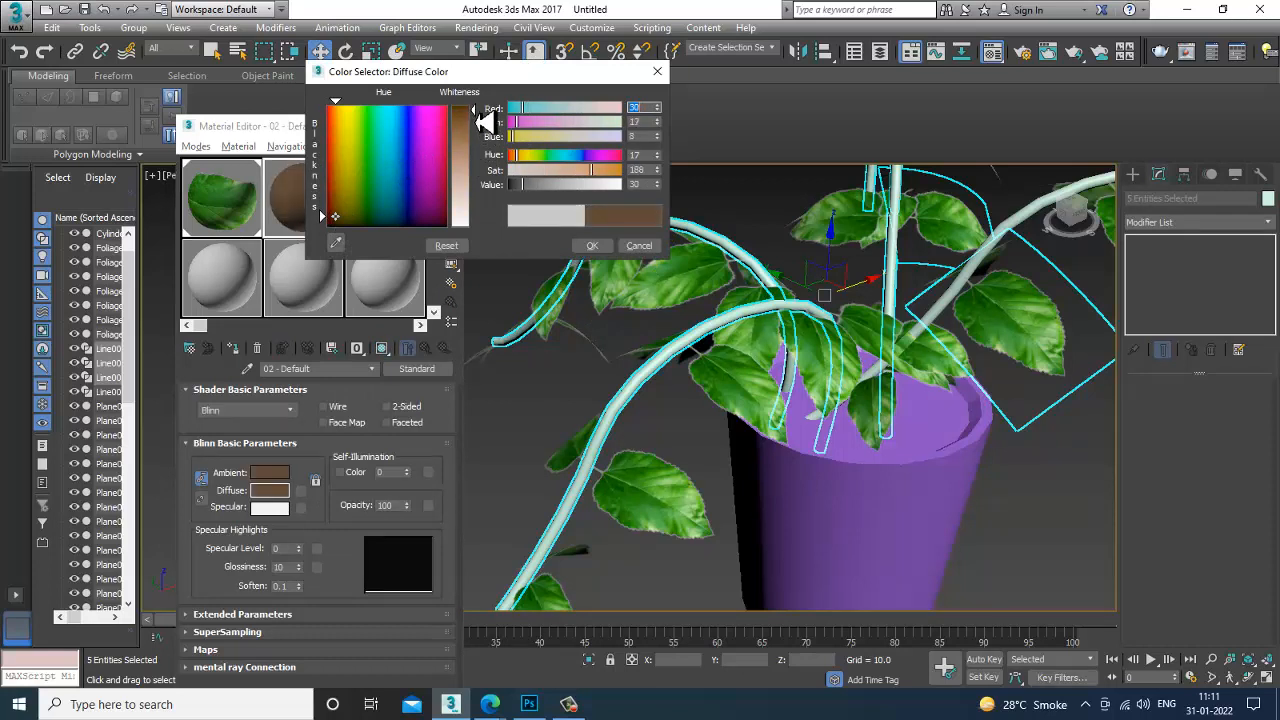
click(592, 245)
- Assign the brown material to three branch stems only, undoing its first assignment and removing the two leaf planes from the selection
click(234, 349)
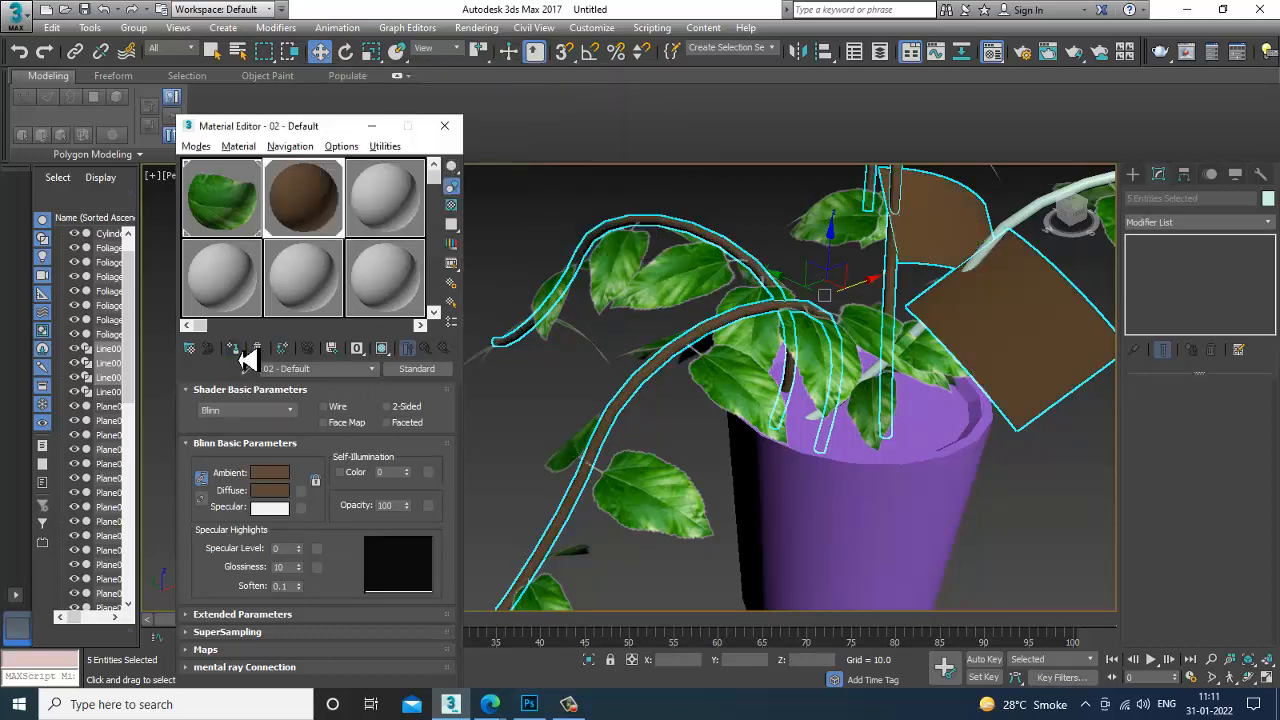
key(ctrl+z)
alt+click(996, 281)
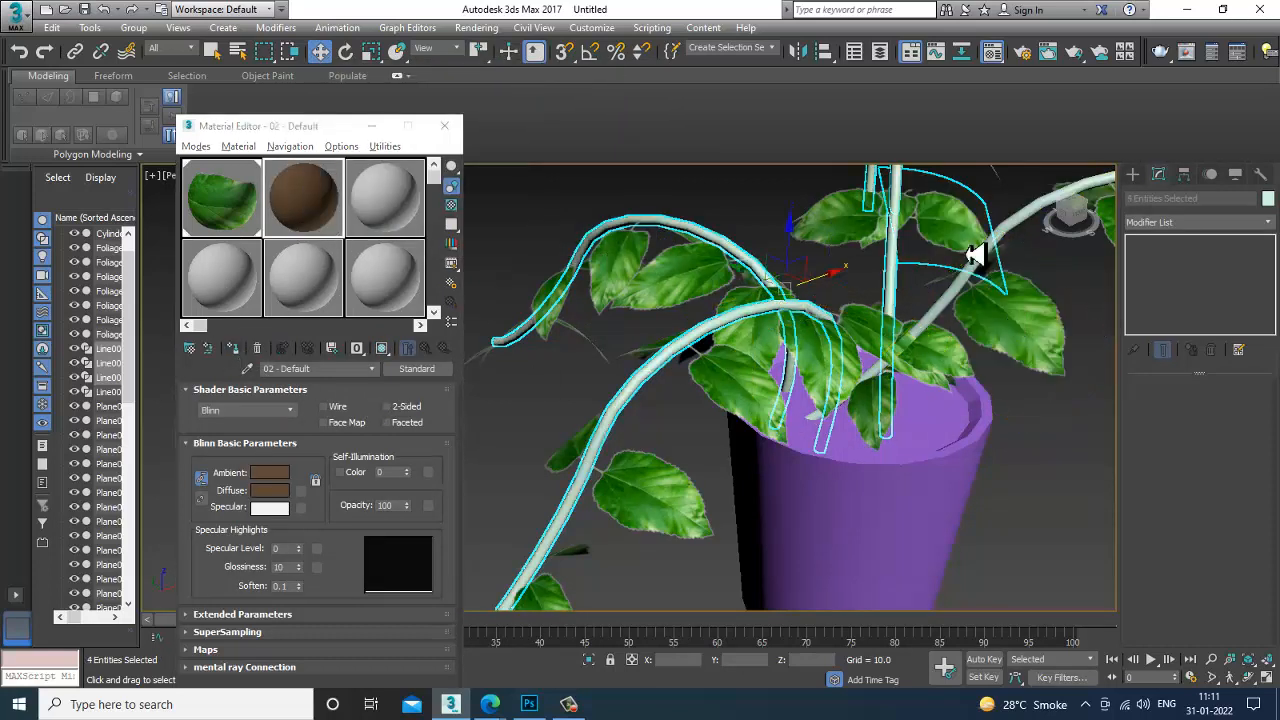
alt+click(971, 251)
click(234, 349)
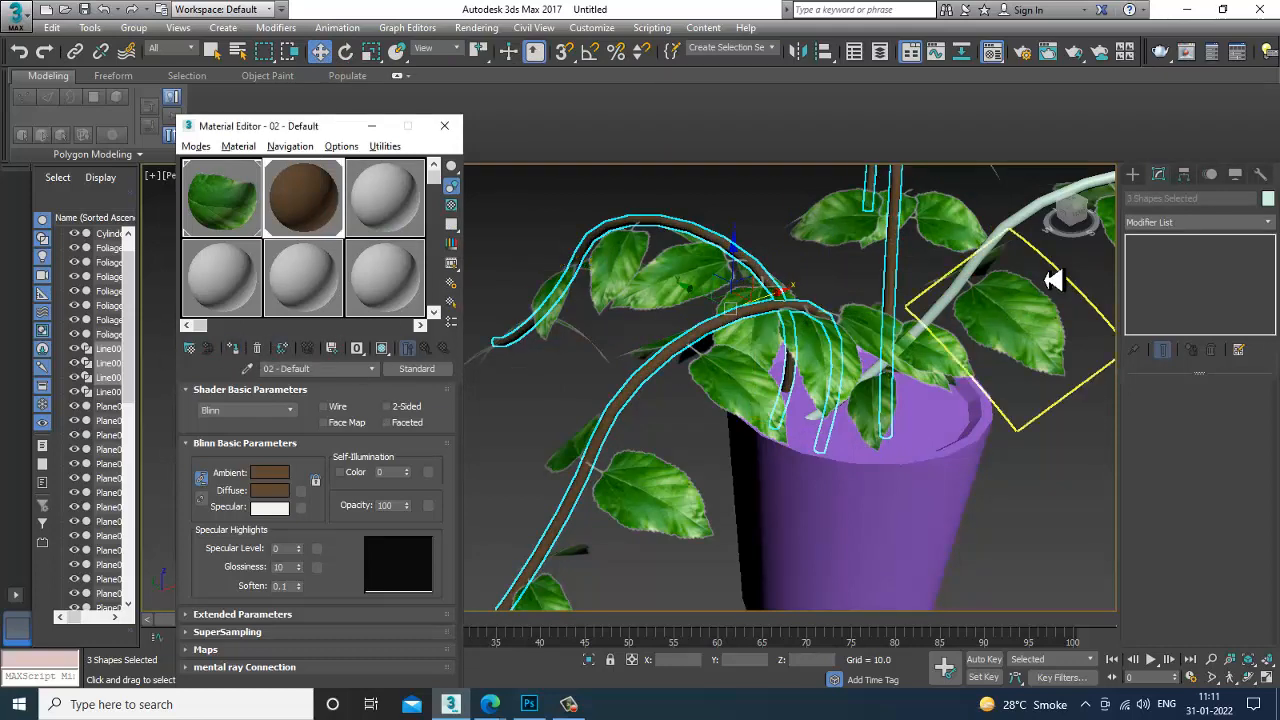
click(971, 286)
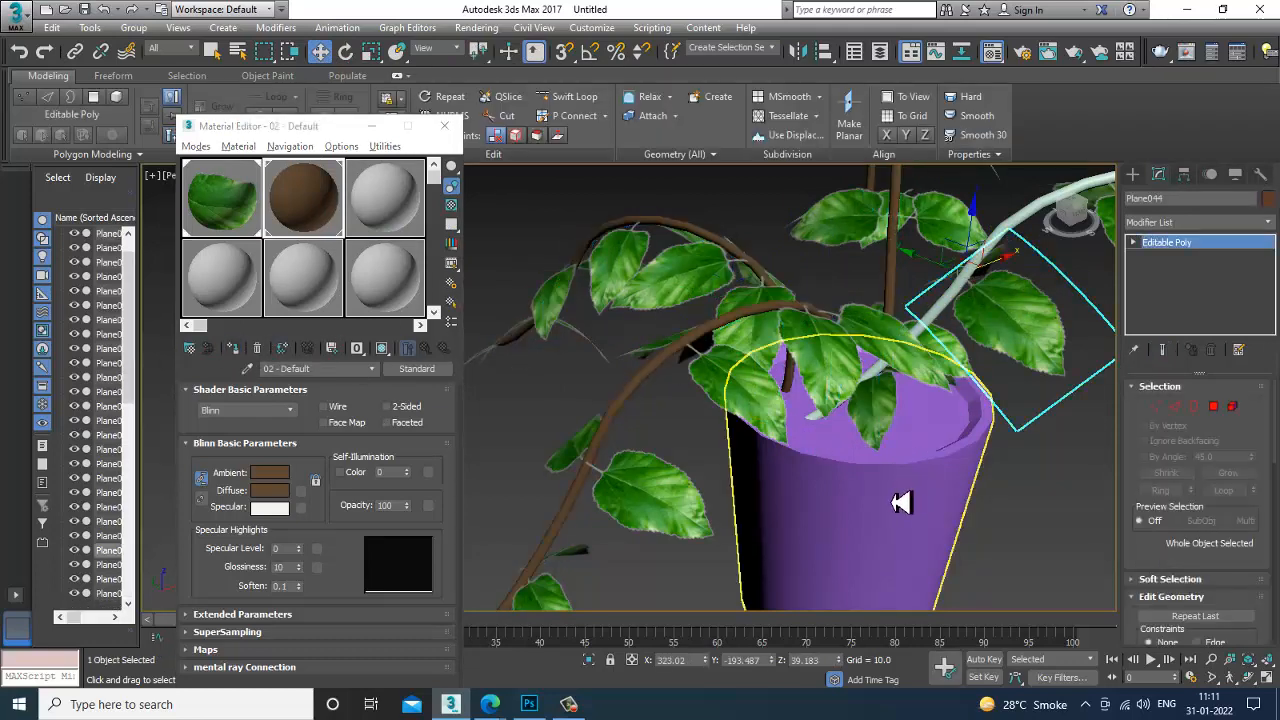
ctrl+click(897, 500)
click(234, 349)
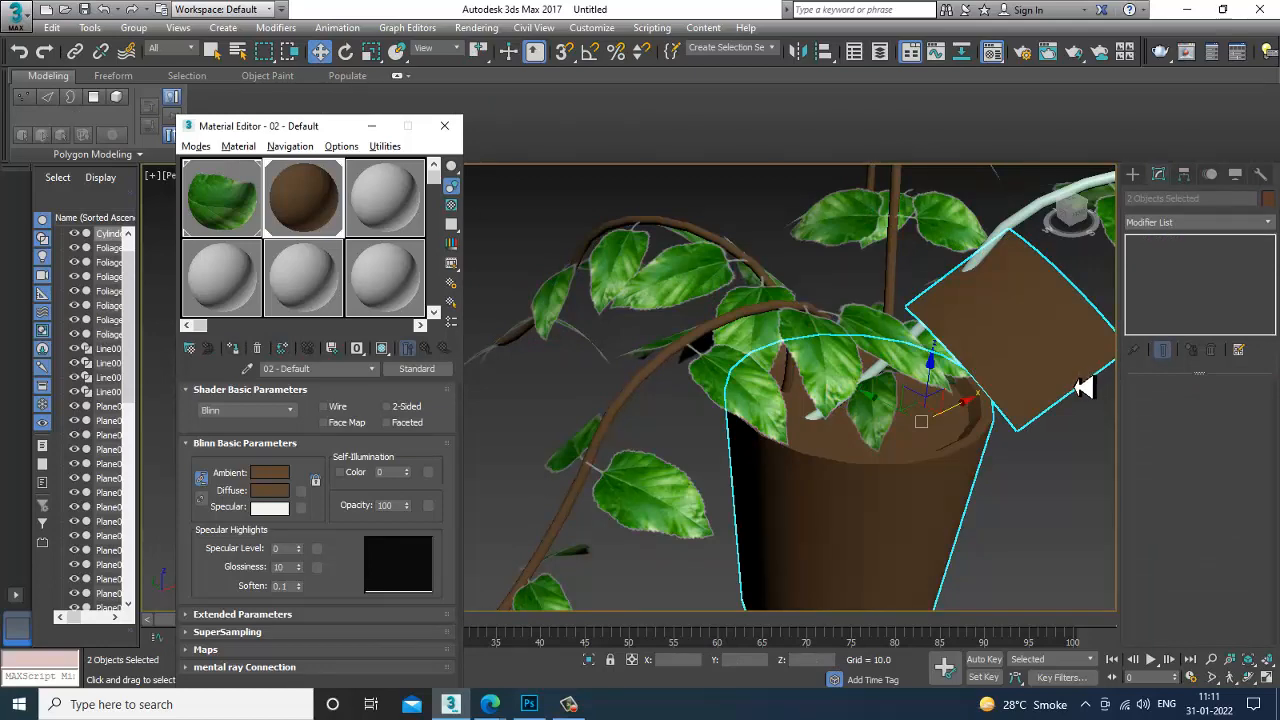
key(ctrl+z)
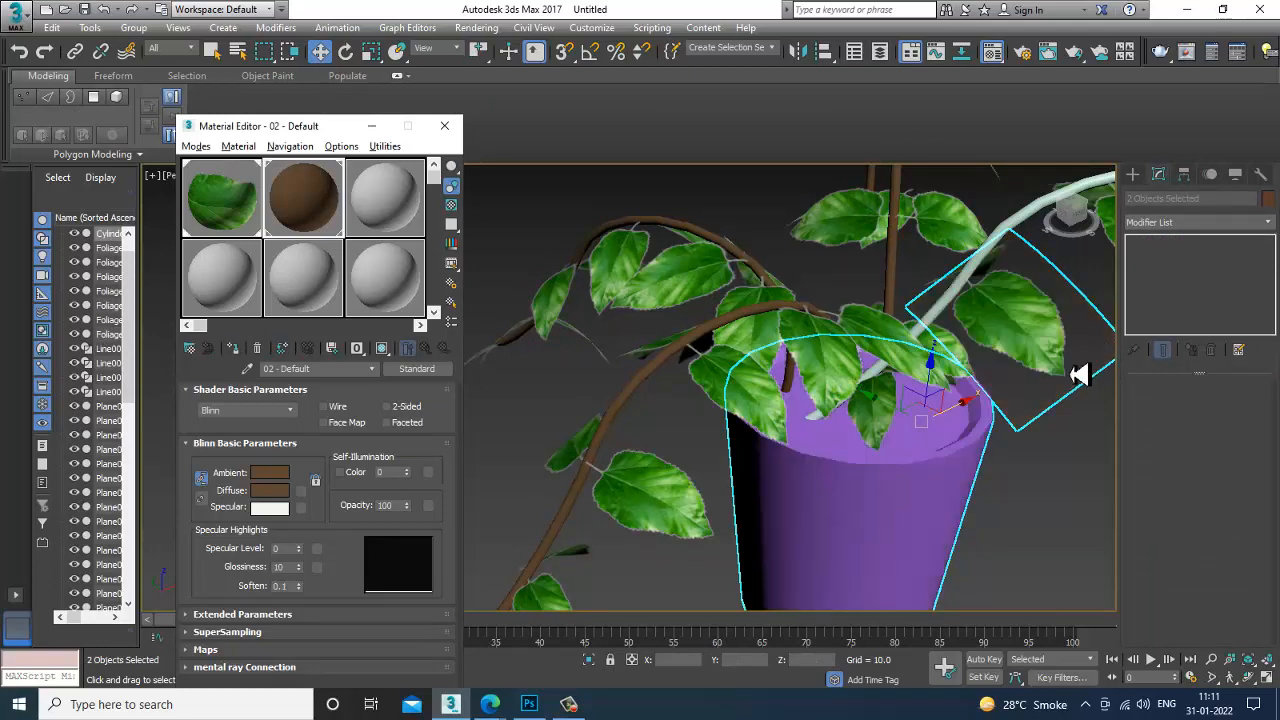
- Assign the brown material to the remaining branch stem and the pot
click(1037, 234)
ctrl+click(794, 557)
click(234, 349)
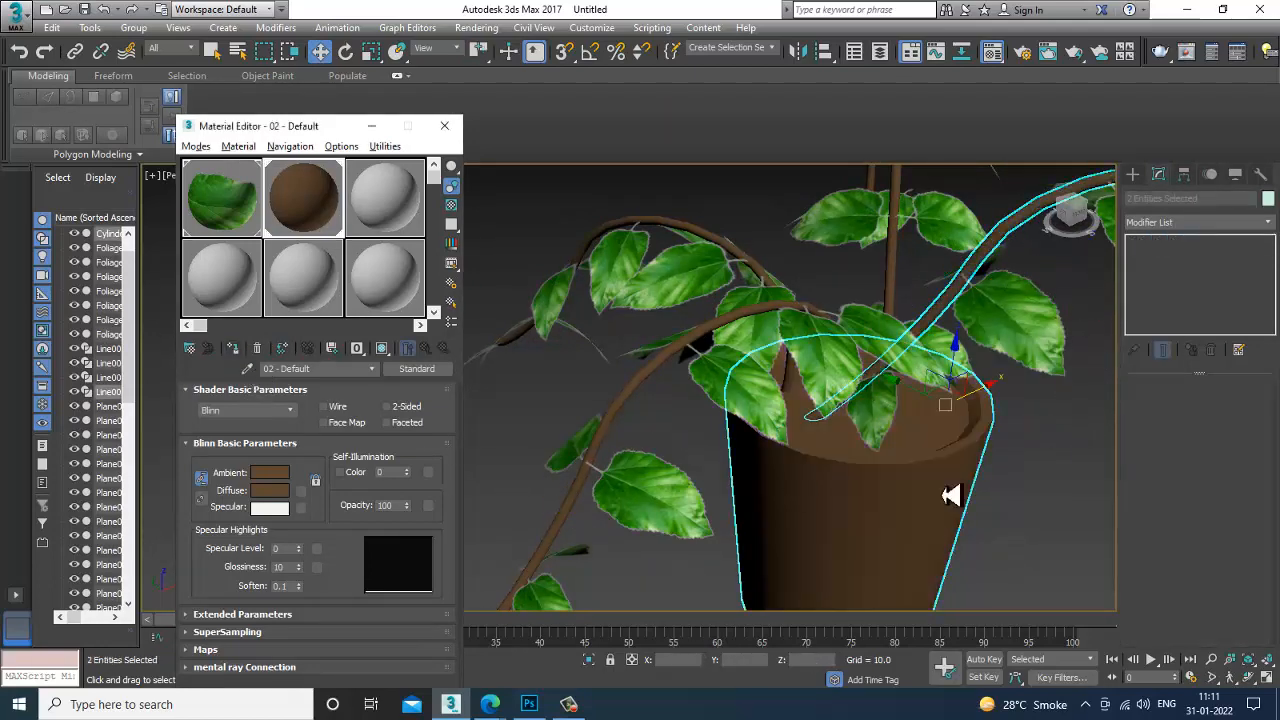
- Move the entire potted plant onto the front part of the green ground plane and close the material editor
scroll(1063, 473, down, 10)
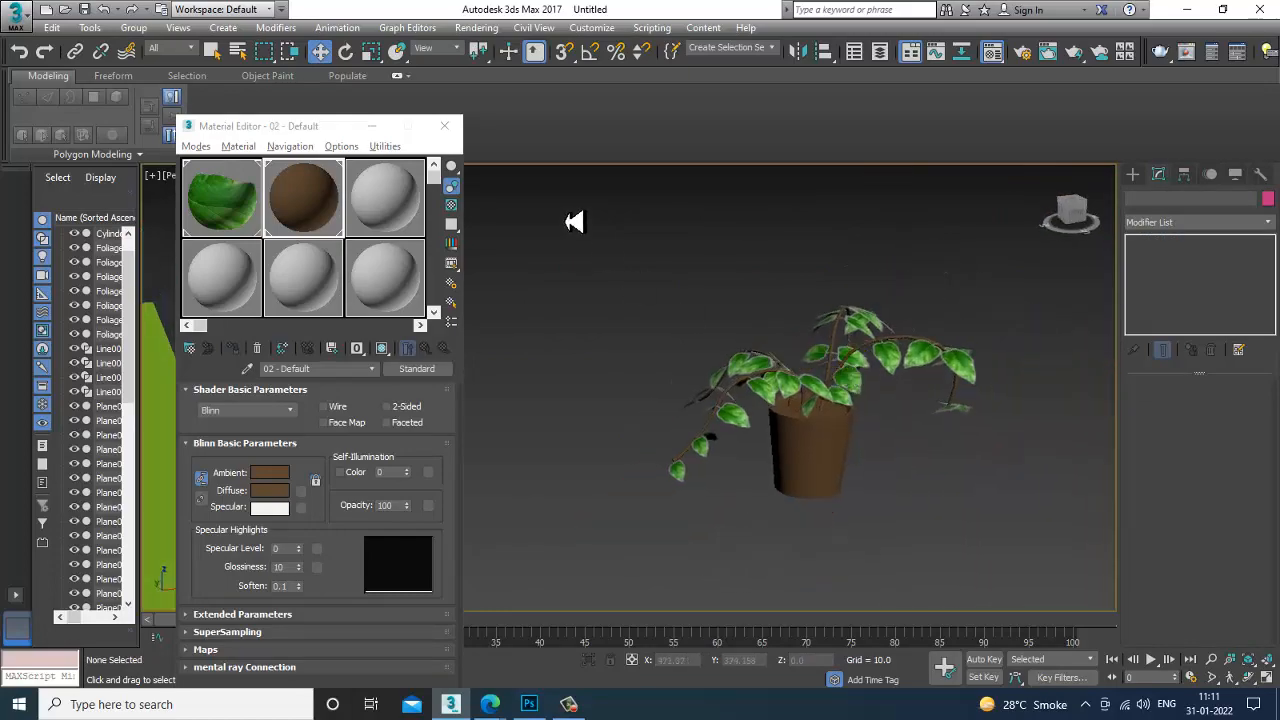
drag(571, 220, 1064, 579)
scroll(1040, 487, down, 5)
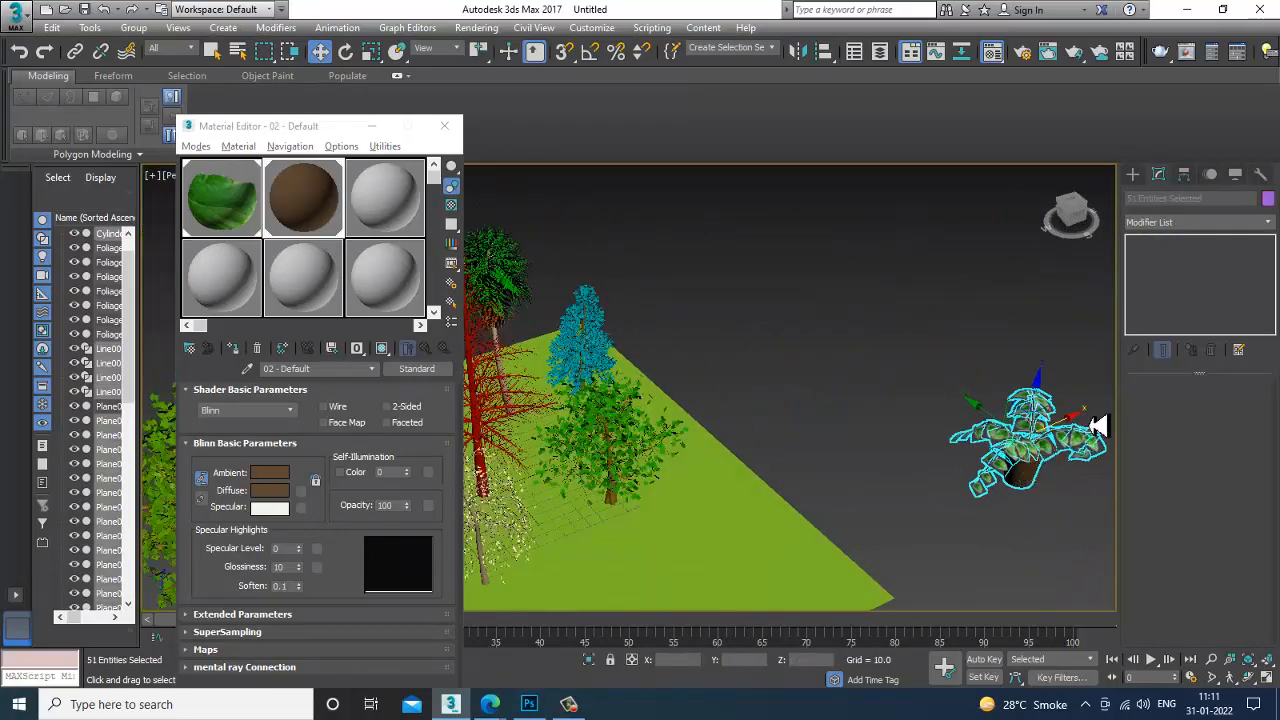
drag(1073, 433, 669, 557)
alt+middle_drag(669, 557, 763, 391)
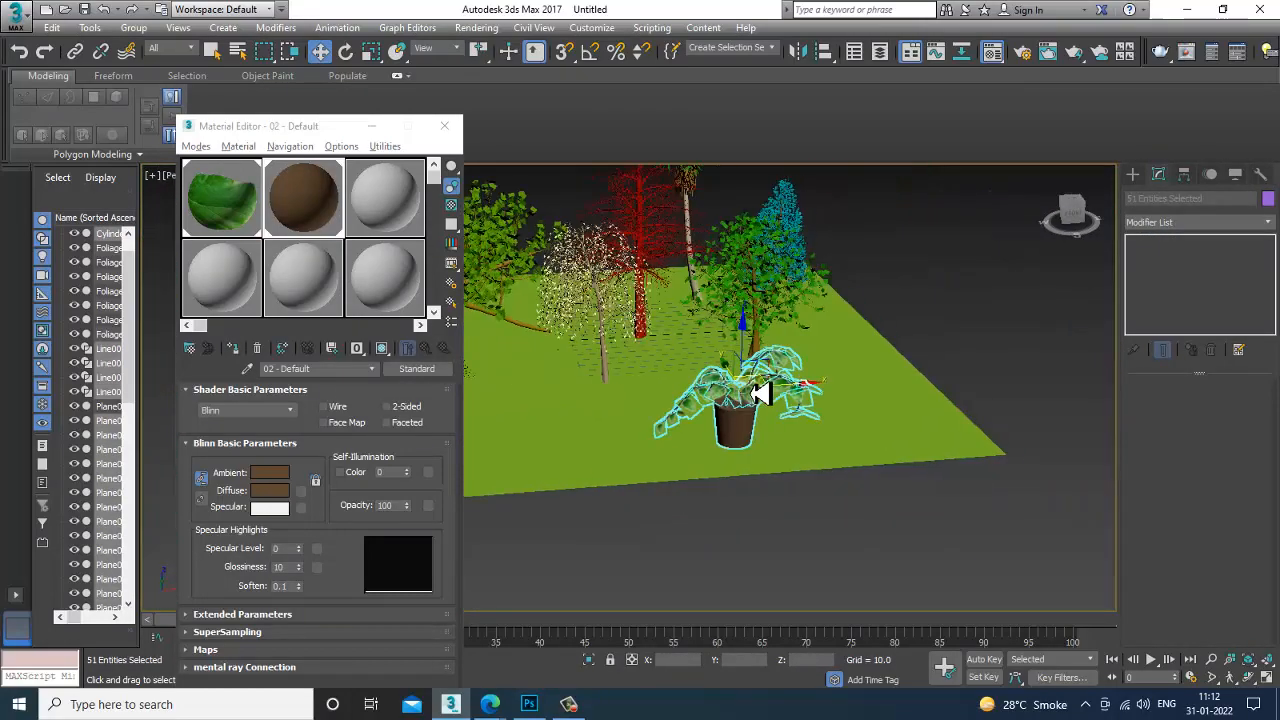
scroll(788, 404, up, 3)
alt+middle_drag(837, 414, 695, 442)
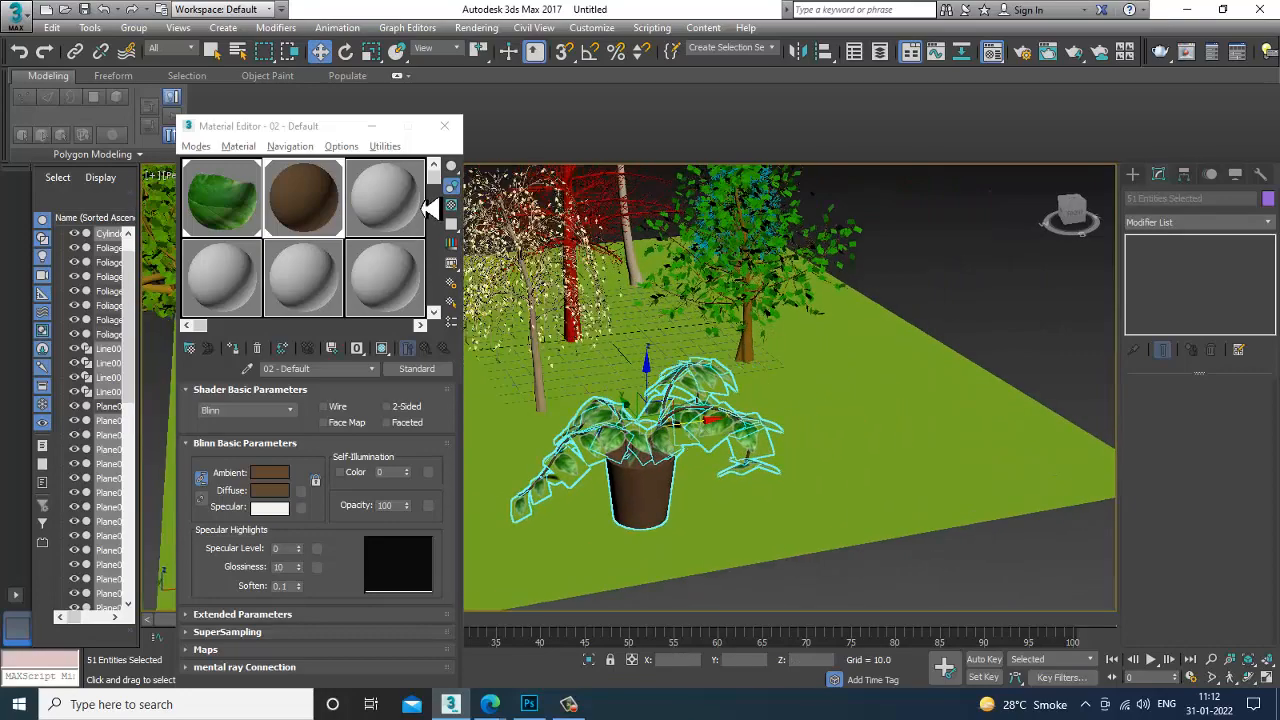
click(450, 135)
- Copy the potted plant along X beside the original, rotate the copy around Z, and deselect it
alt+middle_drag(660, 350, 730, 383)
scroll(730, 383, up, 5)
scroll(660, 417, down, 2)
alt+middle_drag(660, 417, 716, 383)
middle_drag(714, 383, 630, 377)
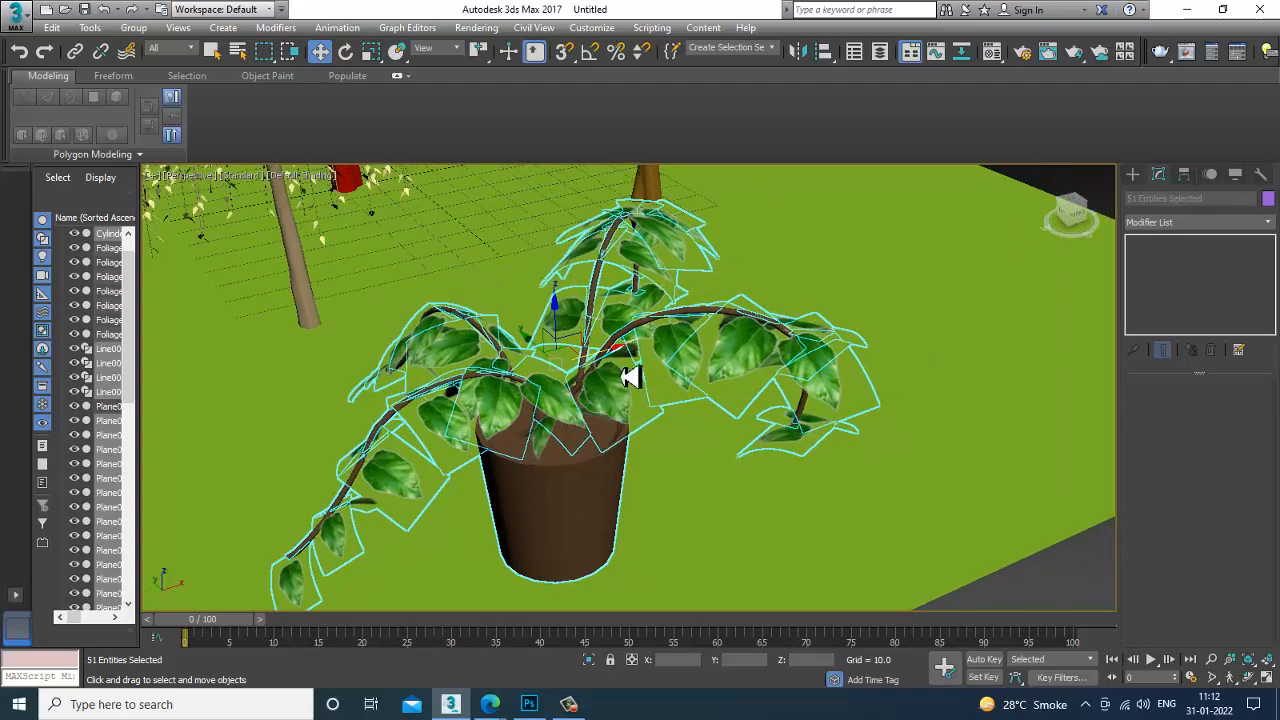
mouse_move(620, 366)
shift+mouse_down()
mouse_move(986, 271)
mouse_move(1049, 266)
mouse_move(985, 300)
mouse_move(1083, 289)
mouse_move(991, 282)
shift+mouse_up()
middle_drag(991, 282, 949, 286)
scroll(900, 278, down, 3)
alt+middle_drag(834, 269, 893, 364)
scroll(876, 342, down, 4)
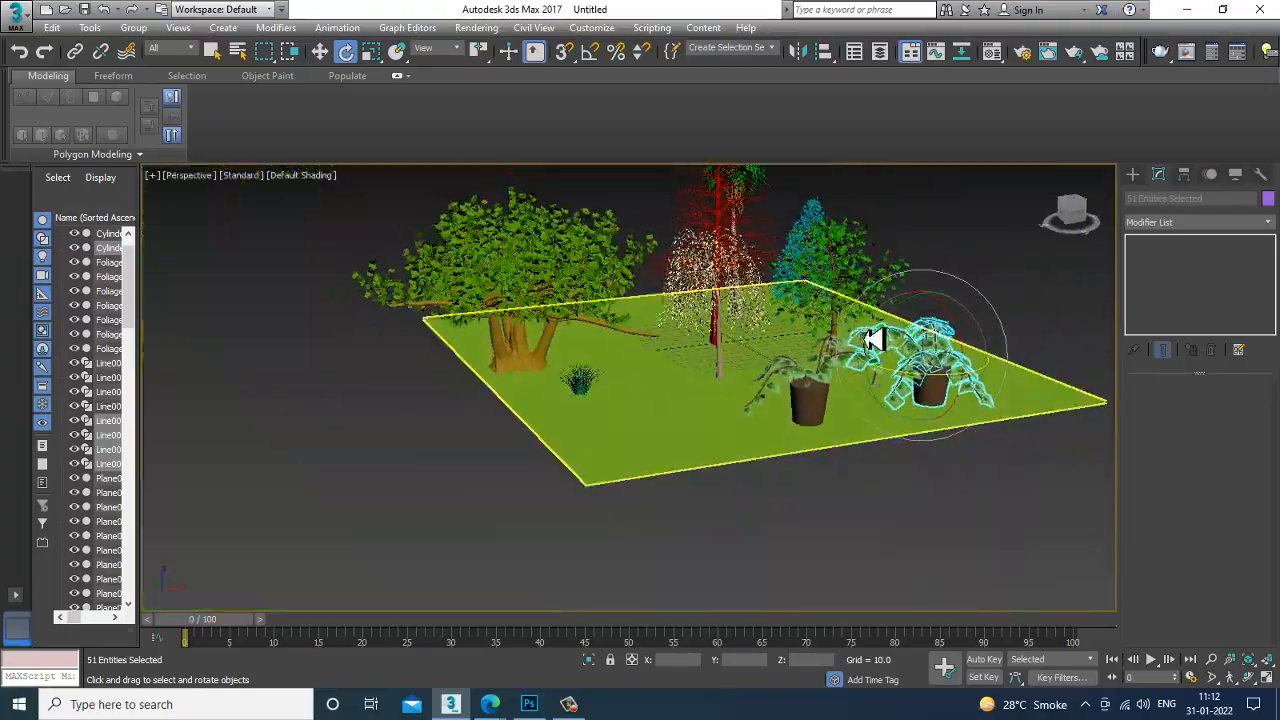
click(912, 268)
- Select the banyan tree and examine its Foliage parameters
scroll(911, 362, up, 5)
scroll(876, 416, up, 3)
alt+middle_drag(876, 416, 822, 392)
scroll(793, 424, down, 5)
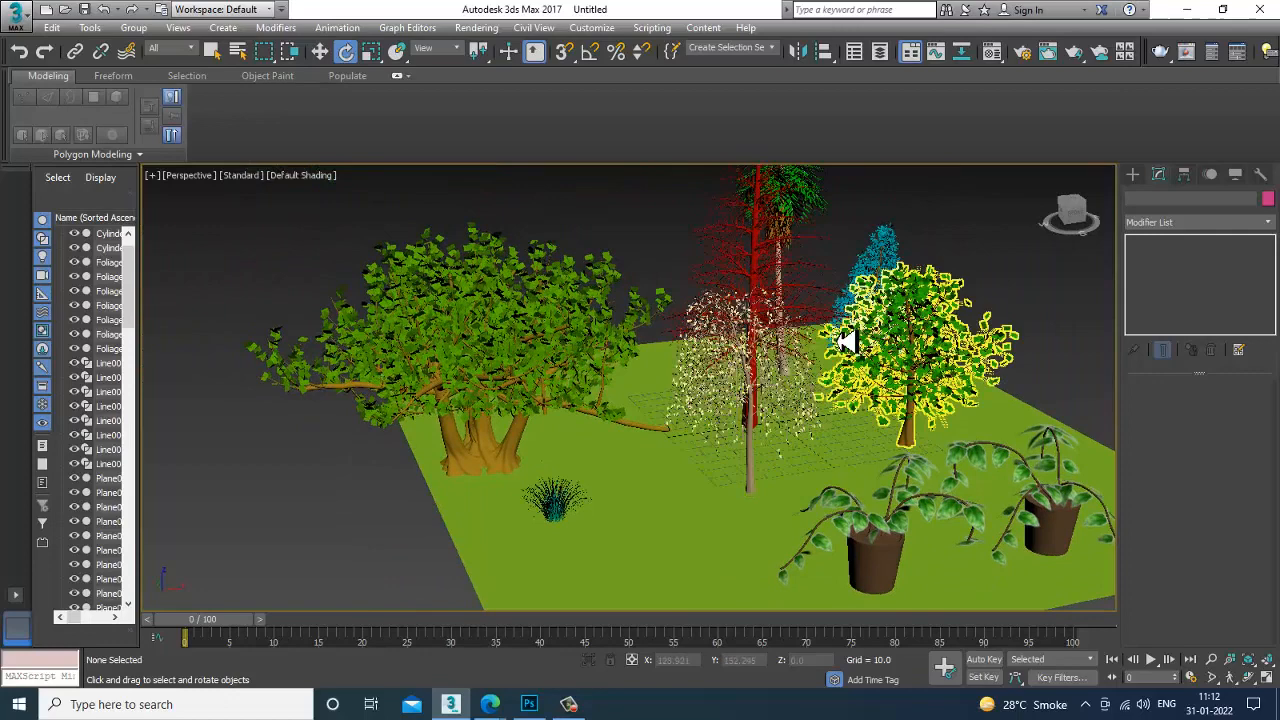
click(514, 343)
click(1133, 176)
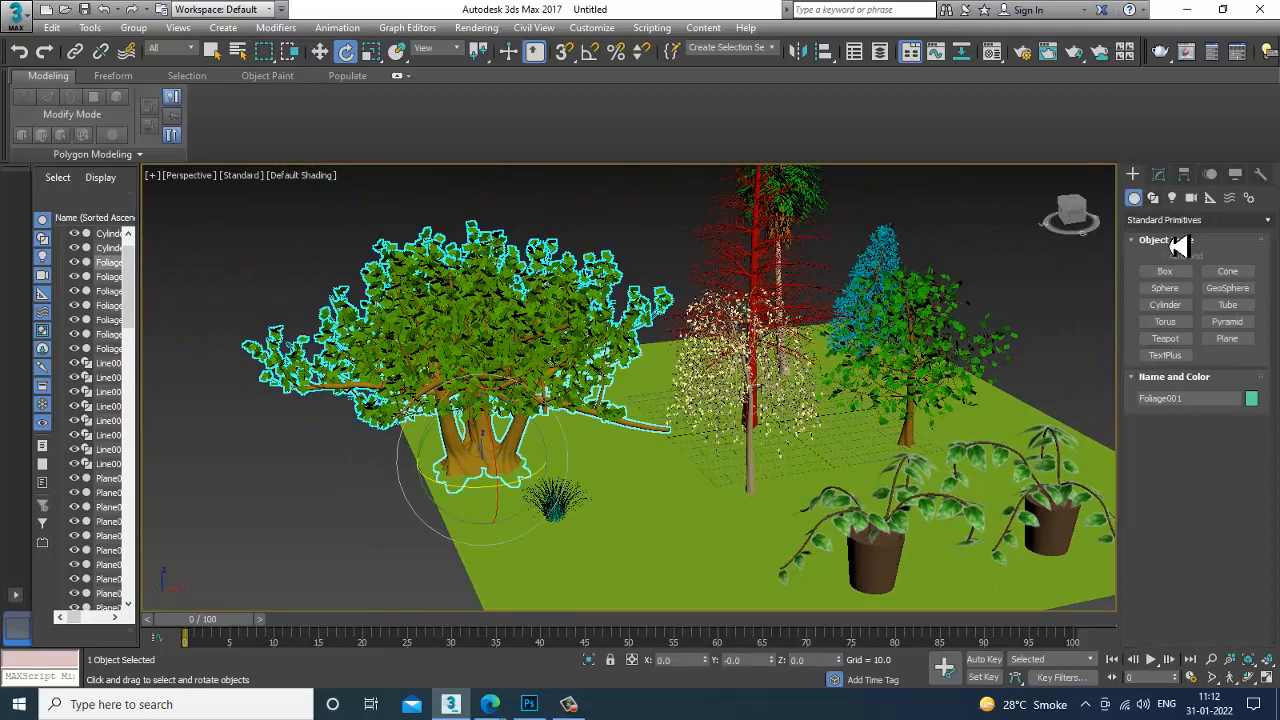
click(1159, 176)
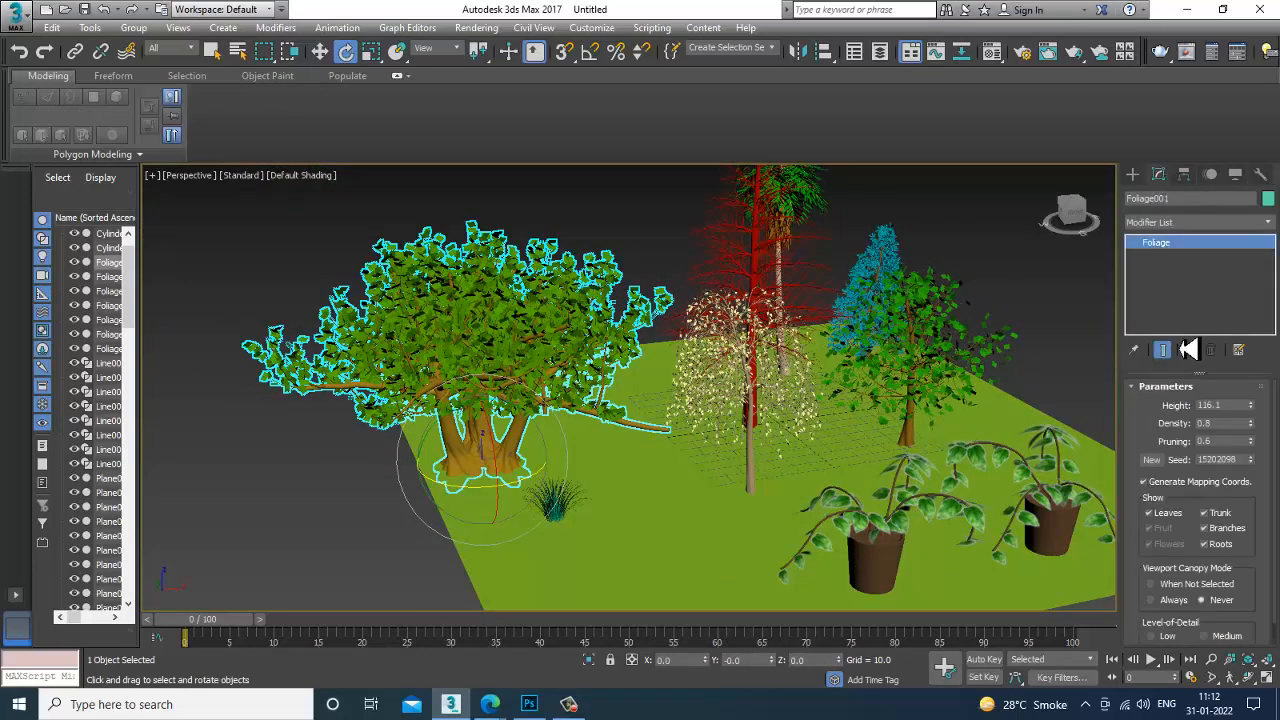
click(1133, 175)
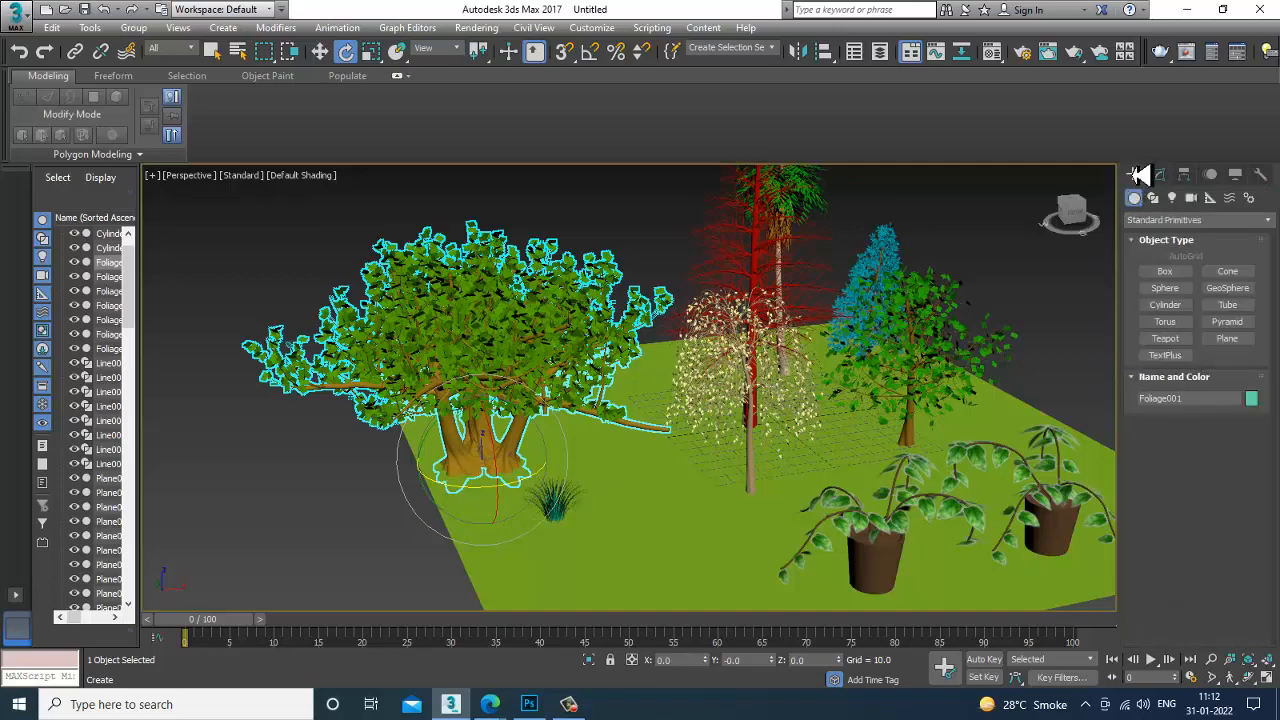
click(1159, 175)
- Select the front pot and look through the AEC Extended Foliage list of favourite plants
alt+middle_drag(938, 530, 797, 486)
scroll(797, 486, up, 5)
click(594, 469)
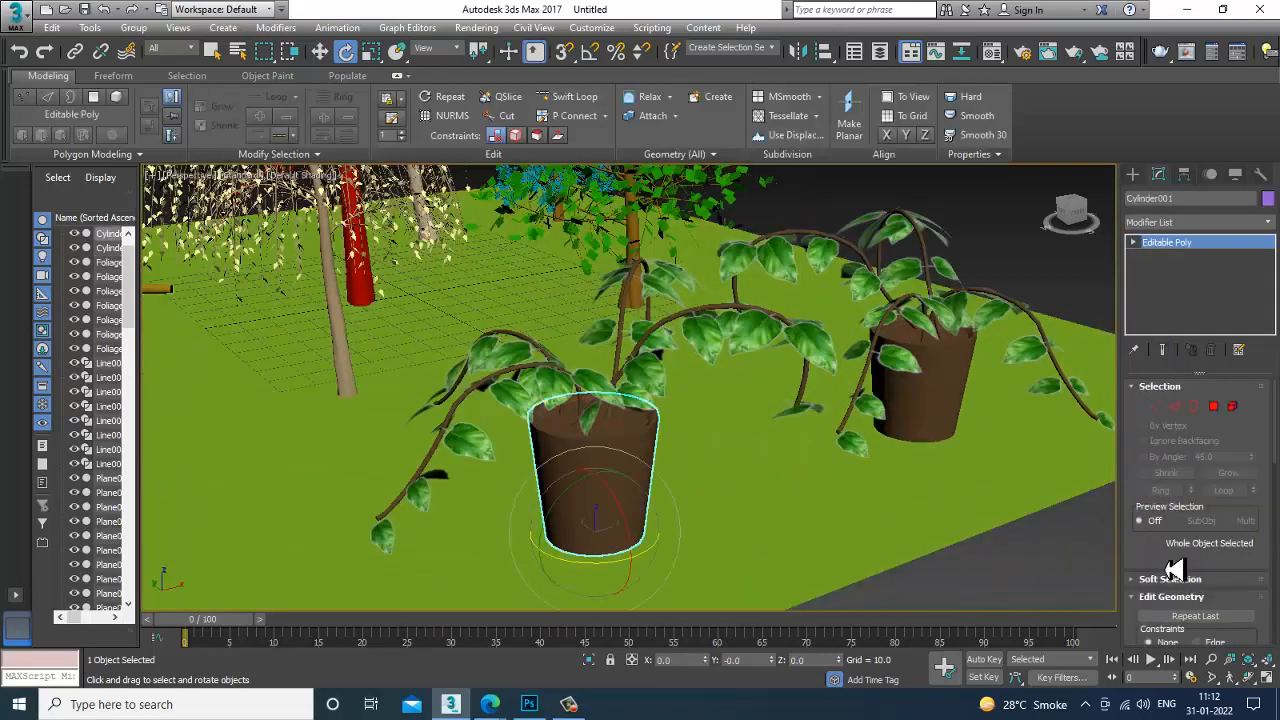
click(1135, 177)
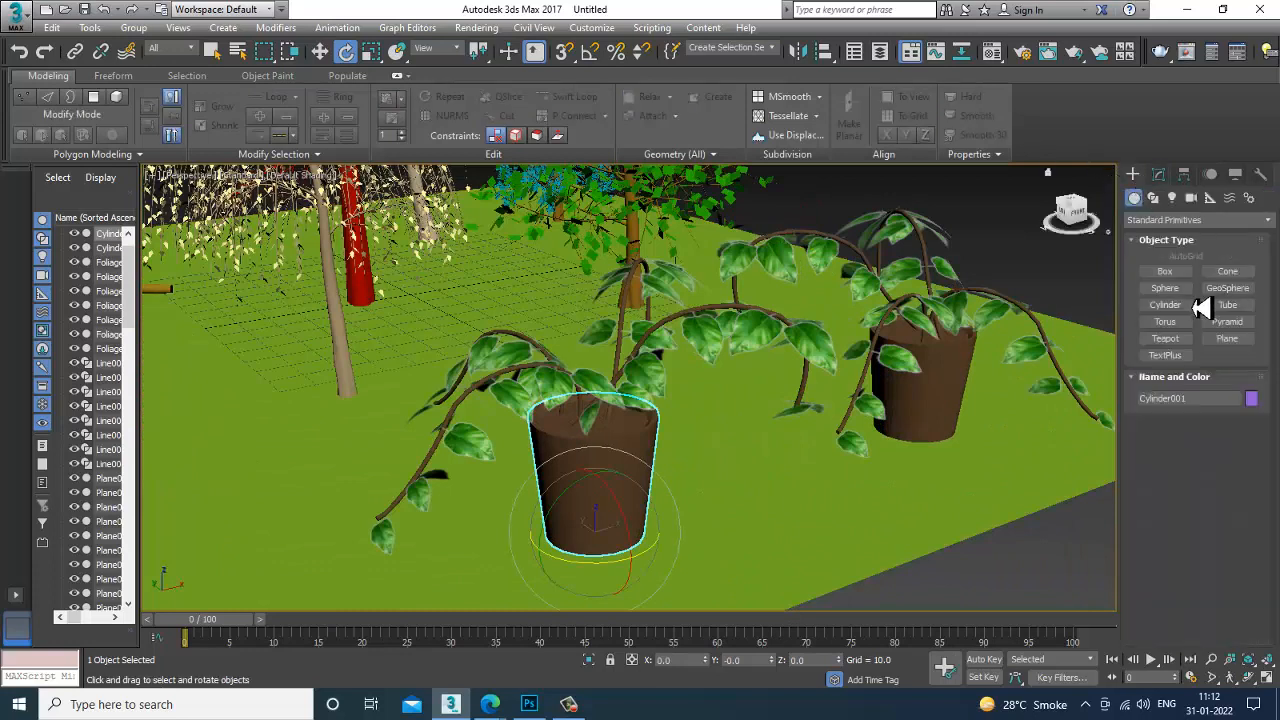
click(1170, 220)
click(1158, 367)
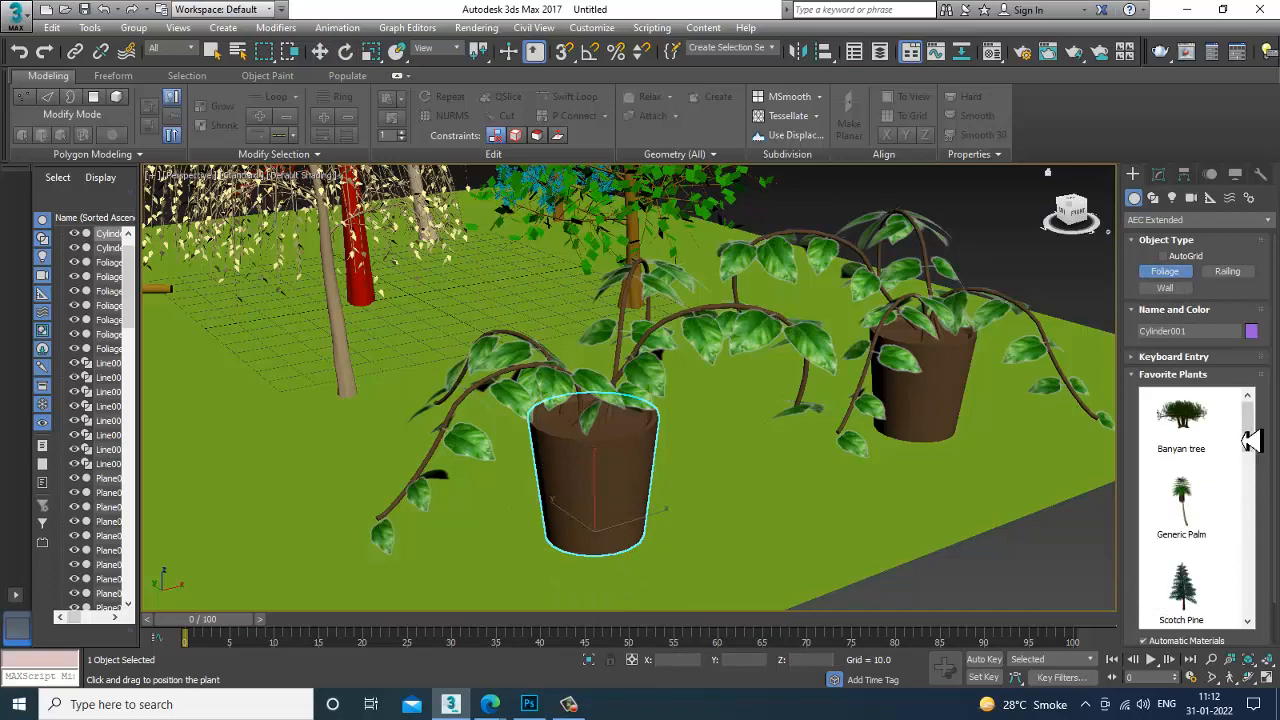
drag(1250, 441, 1268, 614)
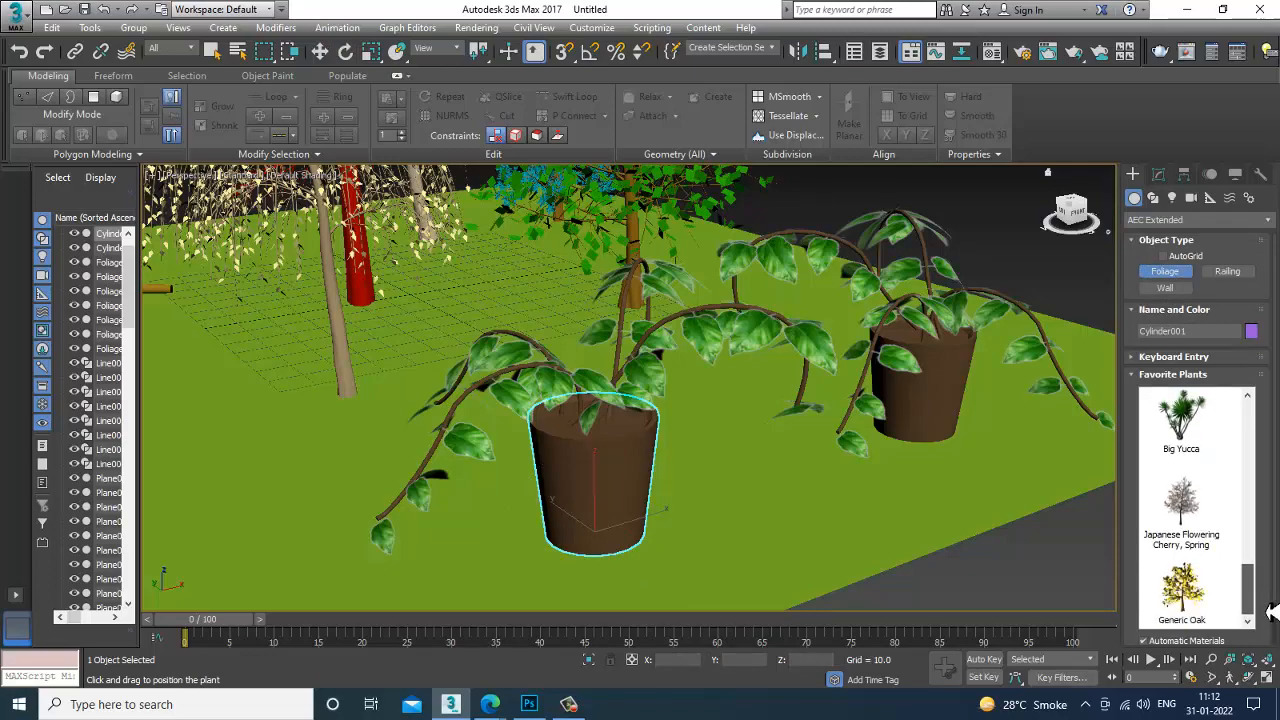
- Leave foliage placement and examine the trees and both potted plants across the whole scene
alt+middle_drag(643, 396, 669, 391)
scroll(775, 422, down, 3)
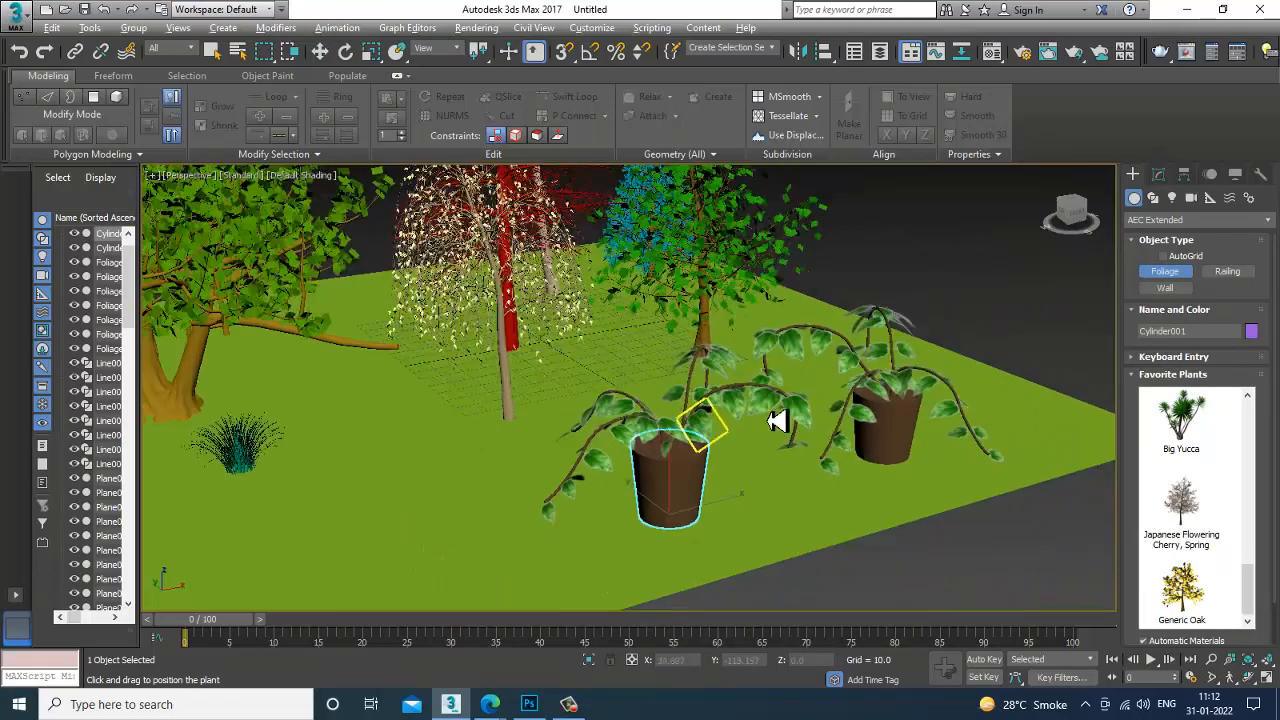
middle_drag(818, 439, 918, 464)
alt+middle_drag(918, 464, 905, 430)
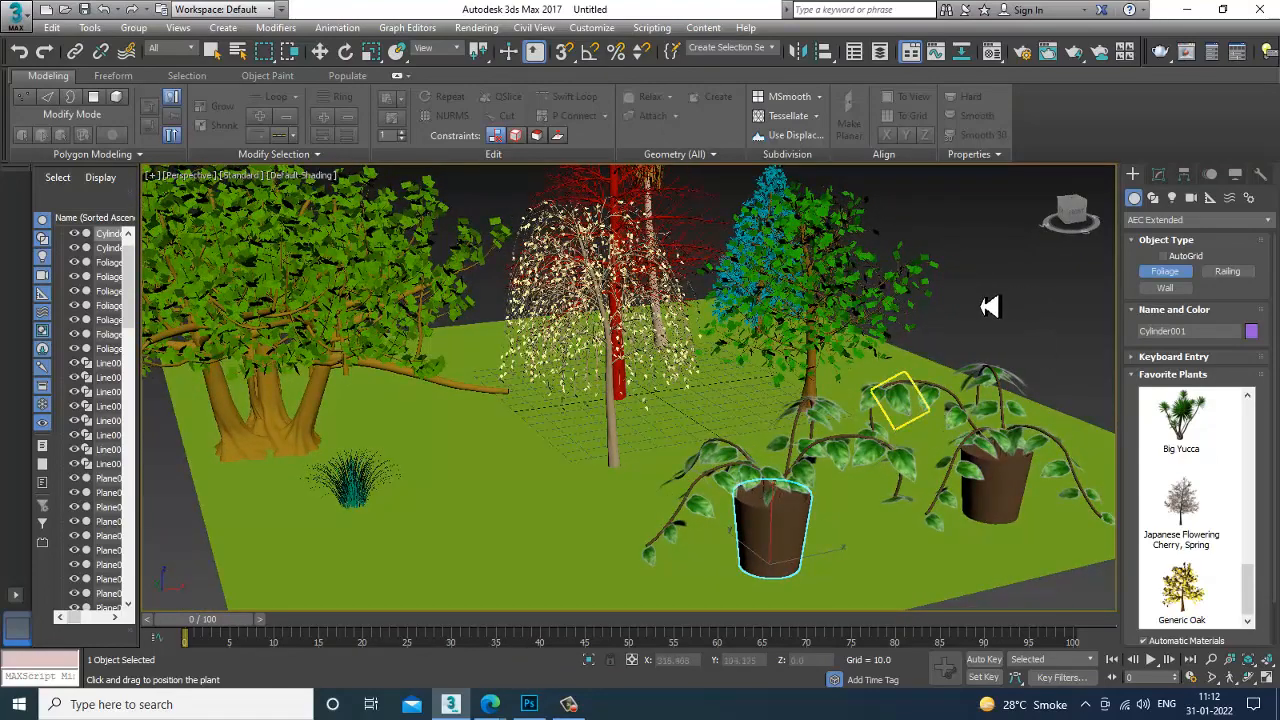
key(w)
alt+middle_drag(963, 363, 932, 385)
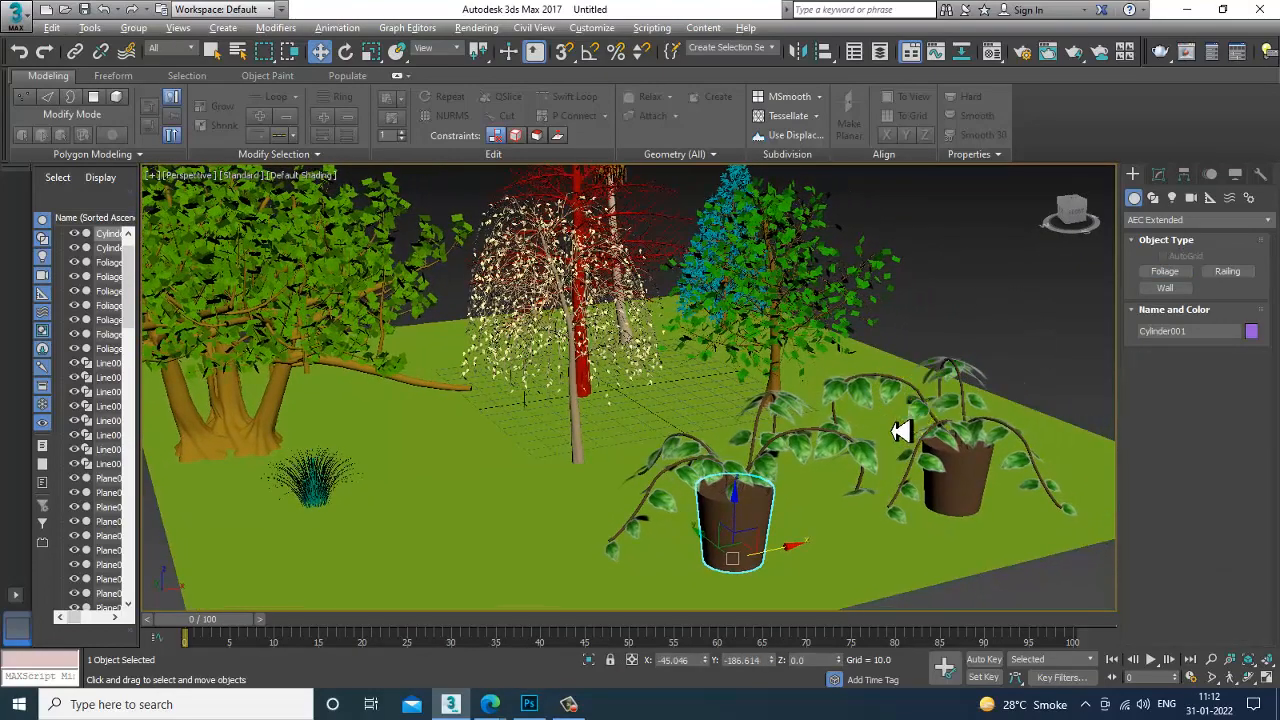
scroll(880, 437, down, 5)
scroll(857, 443, up, 7)
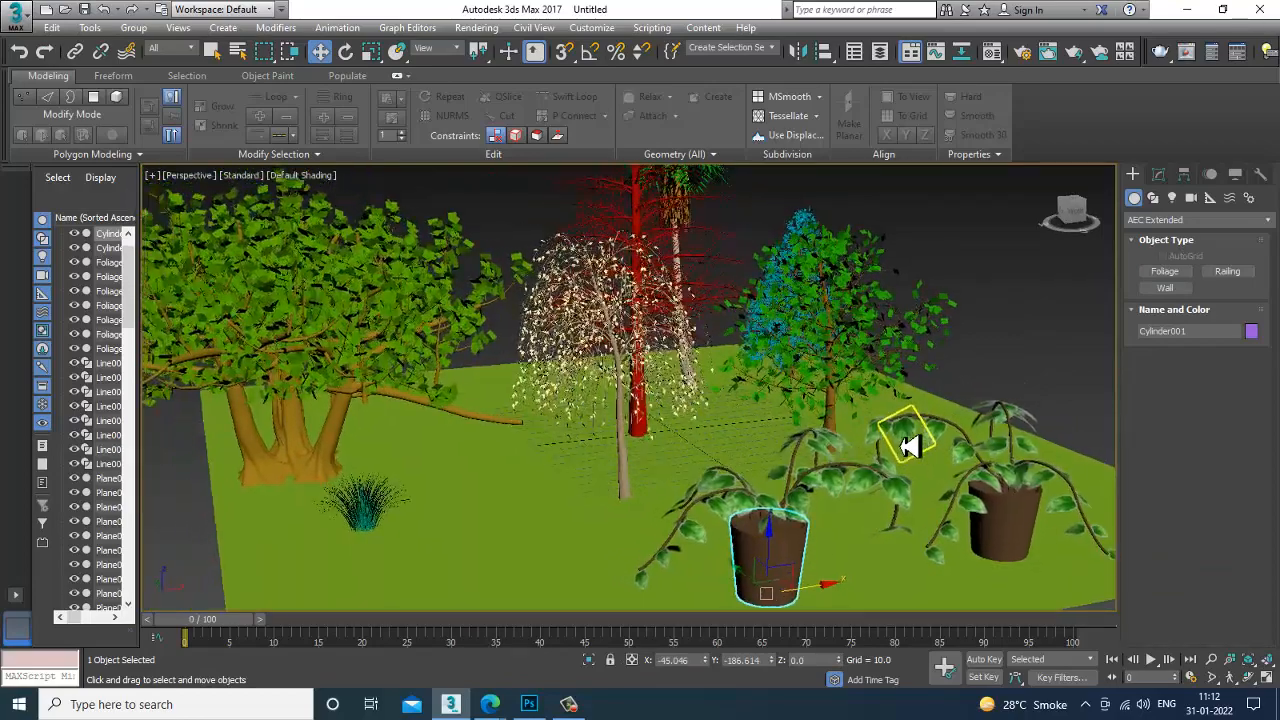